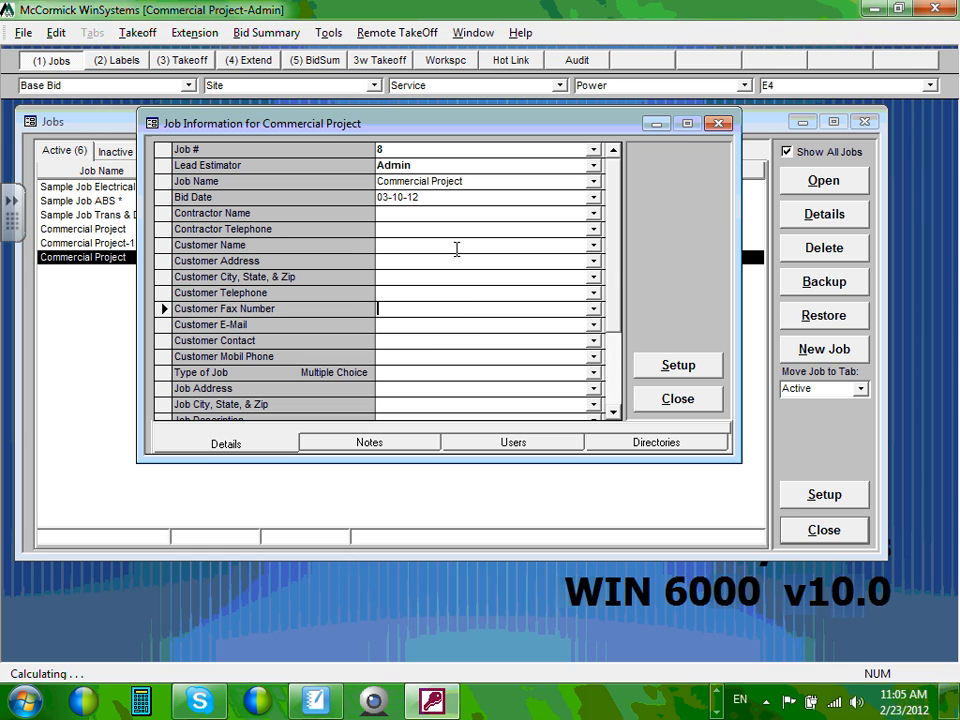
# Step: Review the customer fields in the Commercial Project job information, and close it together with the jobs list
pyautogui.click(456, 247)
pyautogui.click(452, 337)
pyautogui.click(824, 530)
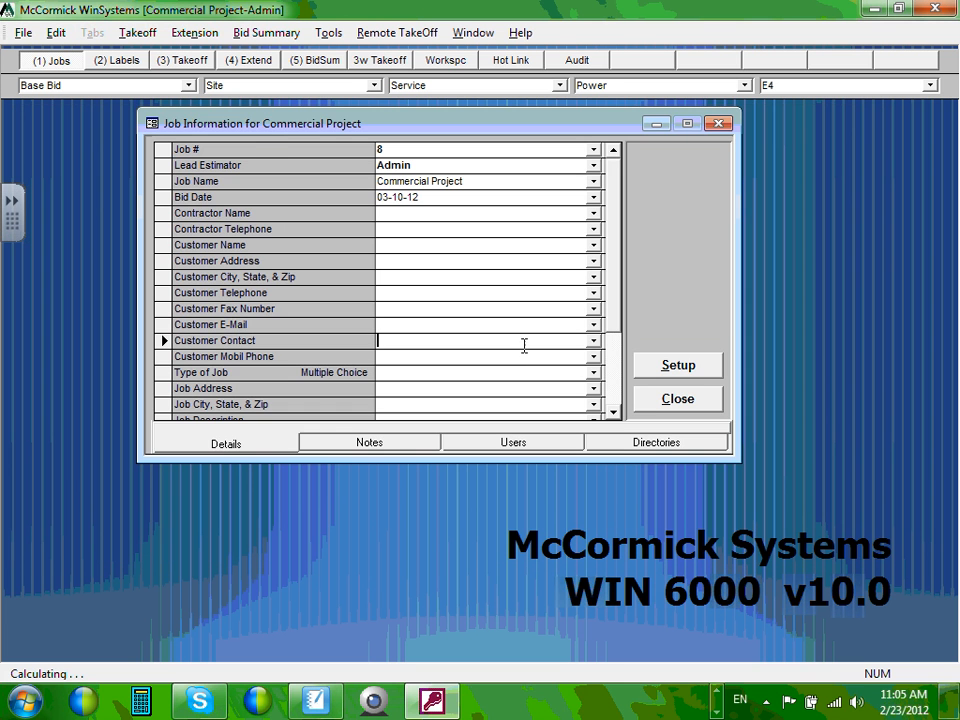
pyautogui.click(699, 402)
# Step: Review the Commercial Project's extension labels, its entry in the jobs list, and its takeoff audit trail
pyautogui.click(117, 60)
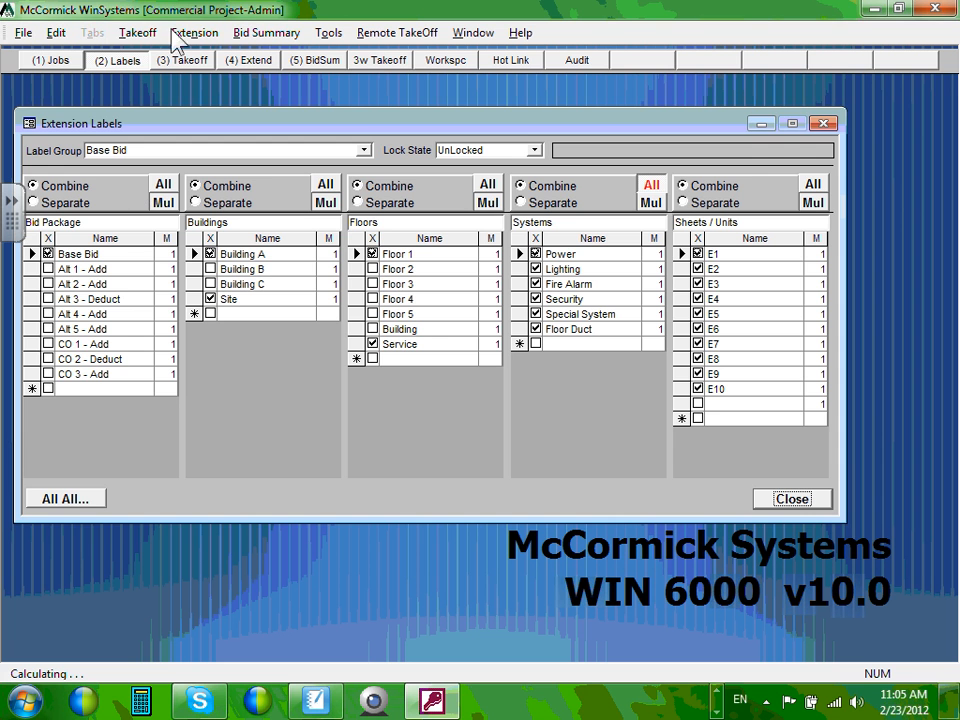
pyautogui.click(45, 58)
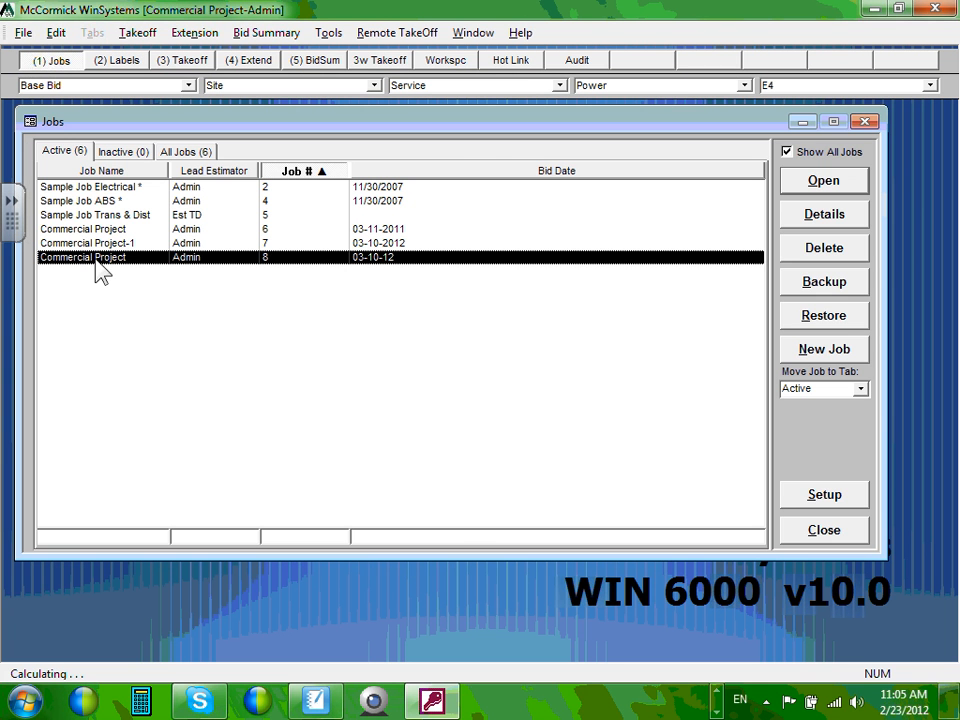
pyautogui.click(118, 60)
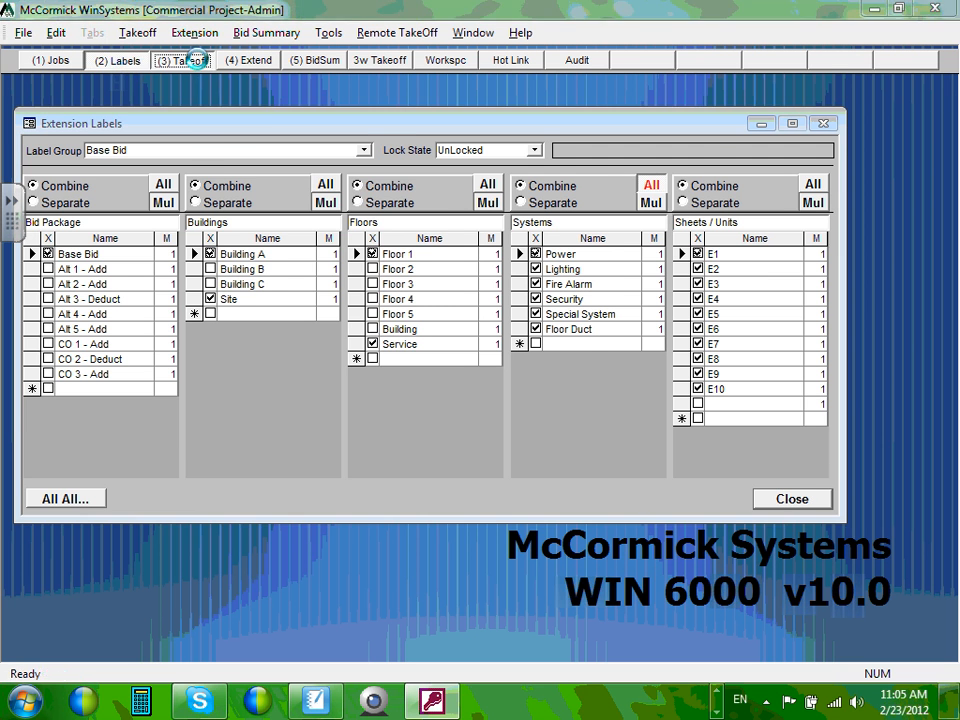
pyautogui.click(194, 60)
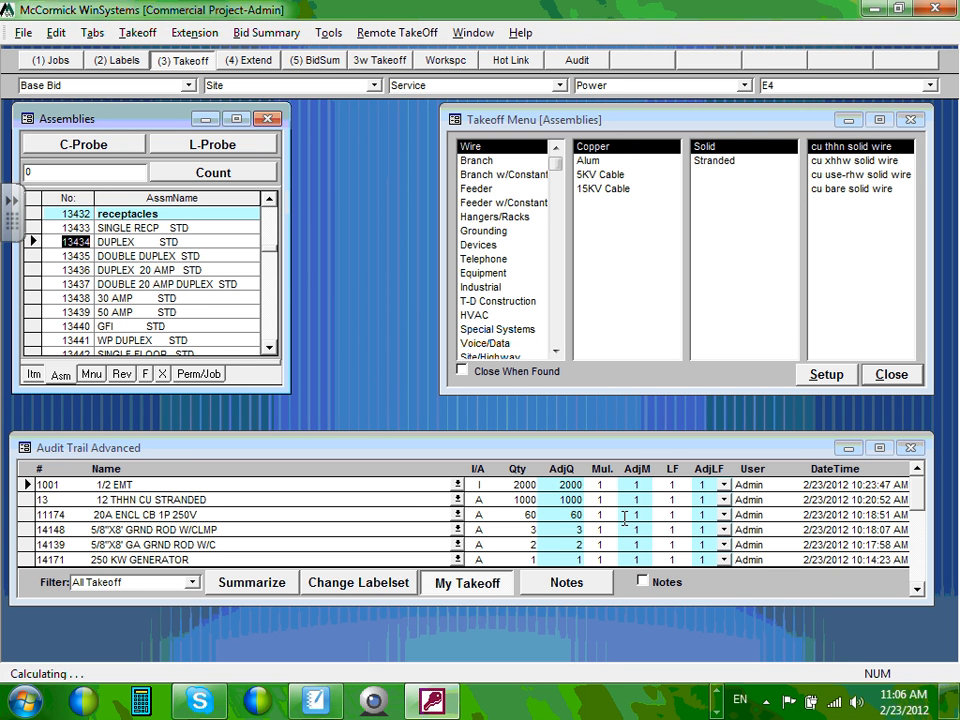
pyautogui.click(263, 62)
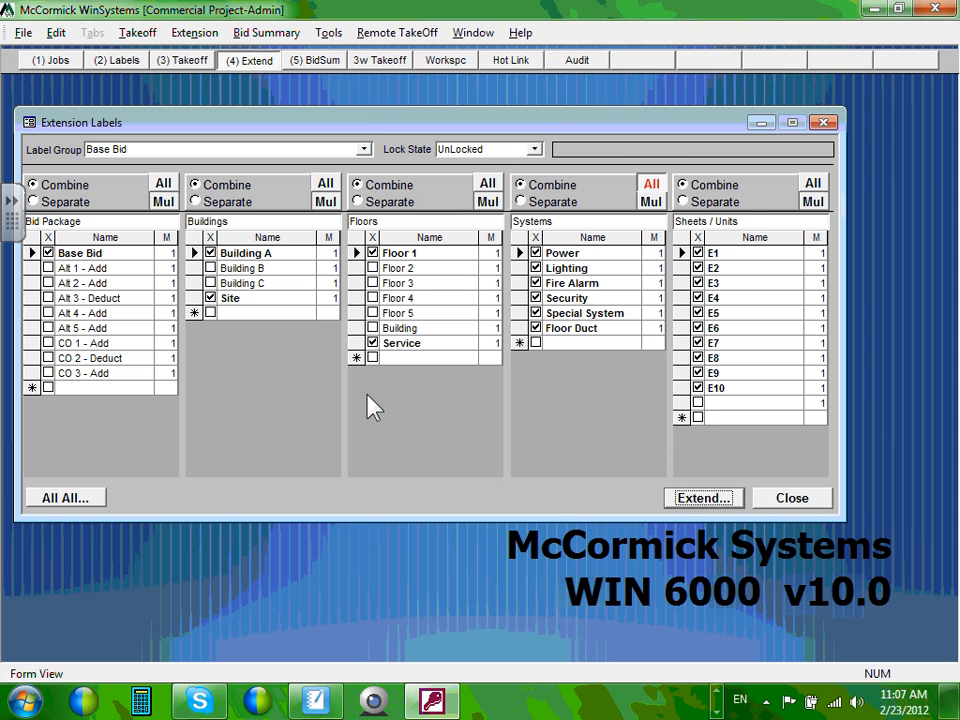
pyautogui.click(120, 60)
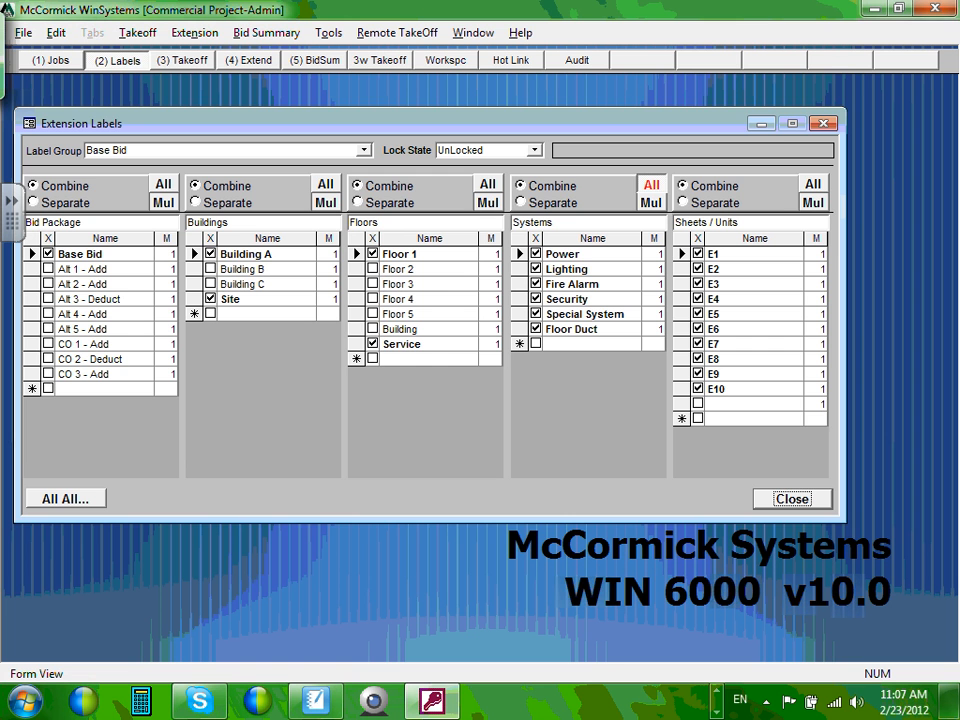
pyautogui.click(175, 60)
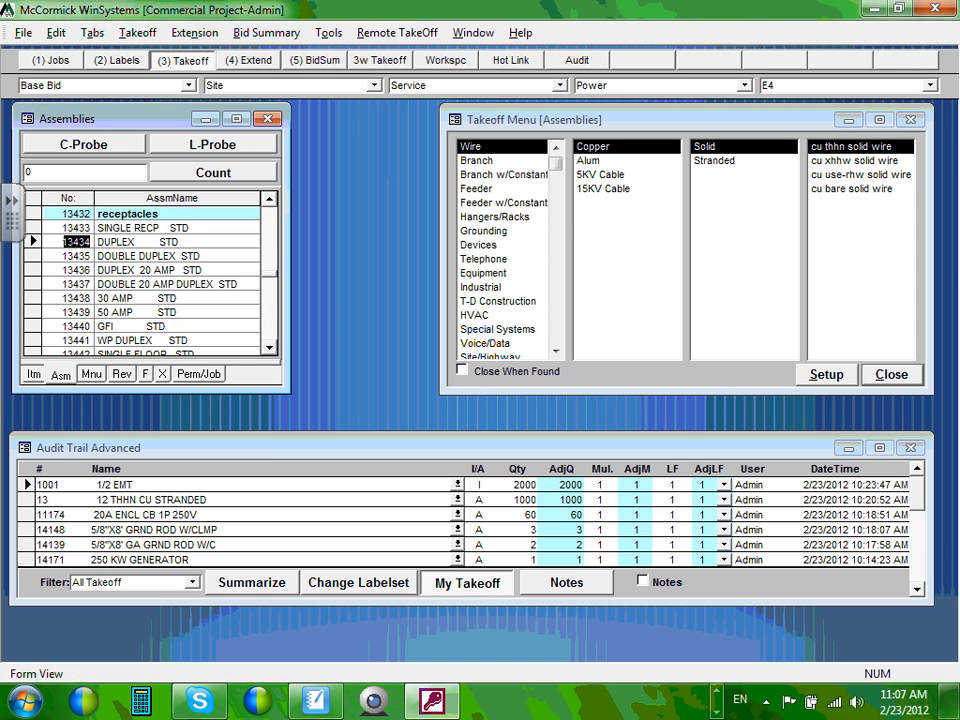
pyautogui.click(117, 60)
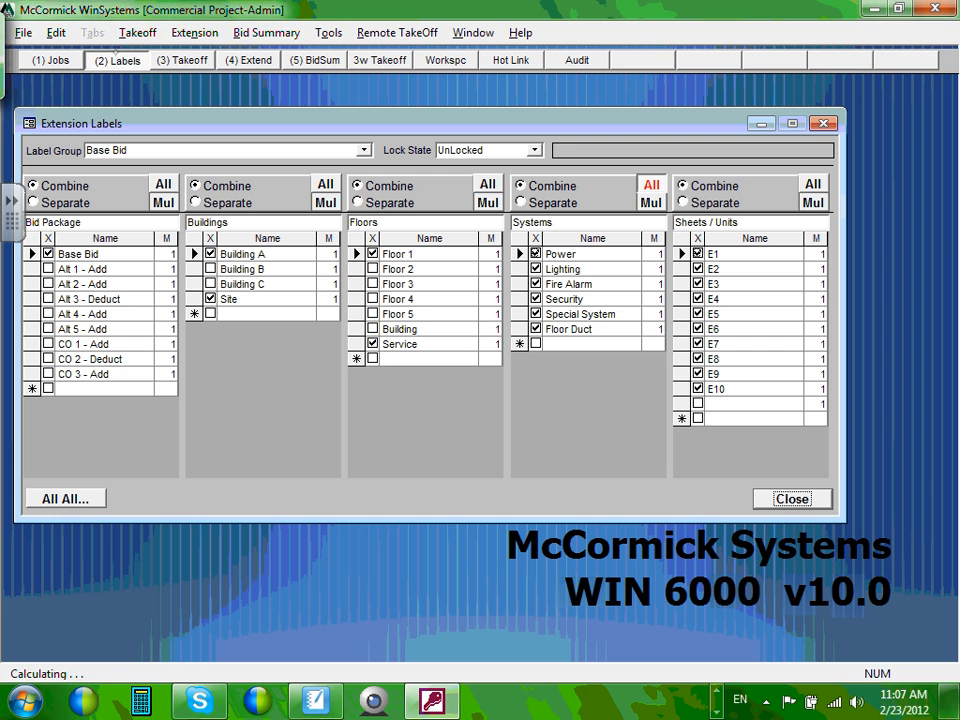
pyautogui.click(179, 52)
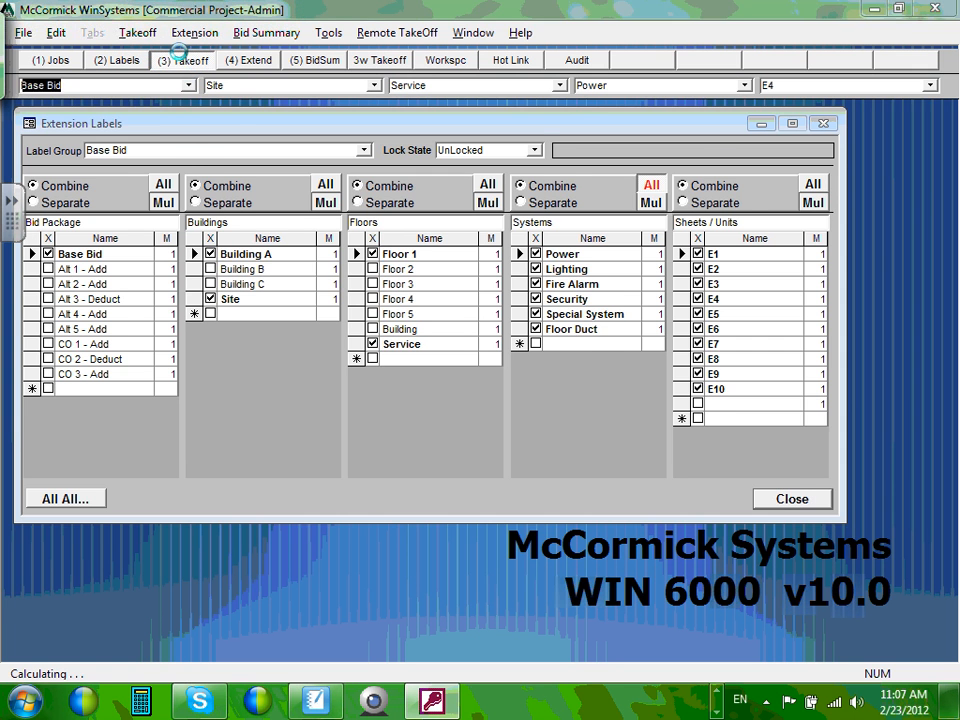
# Step: Exclude Fire Alarm, Security, Special System and Floor Duct from the extension's systems, and proceed to the extension reports
pyautogui.click(248, 60)
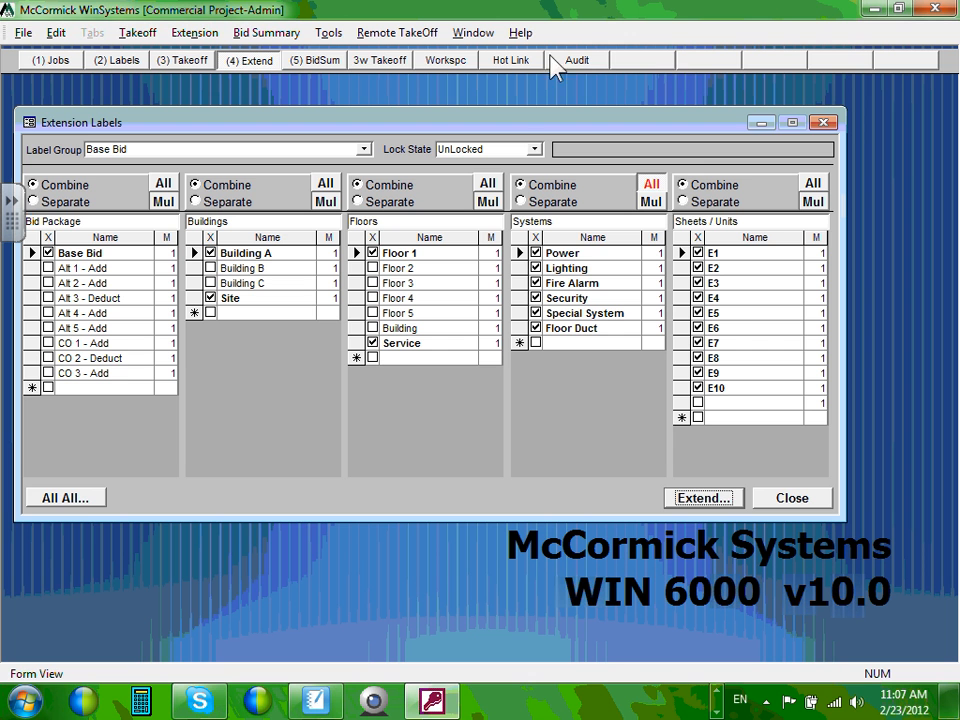
pyautogui.click(536, 283)
pyautogui.click(536, 298)
pyautogui.click(536, 298)
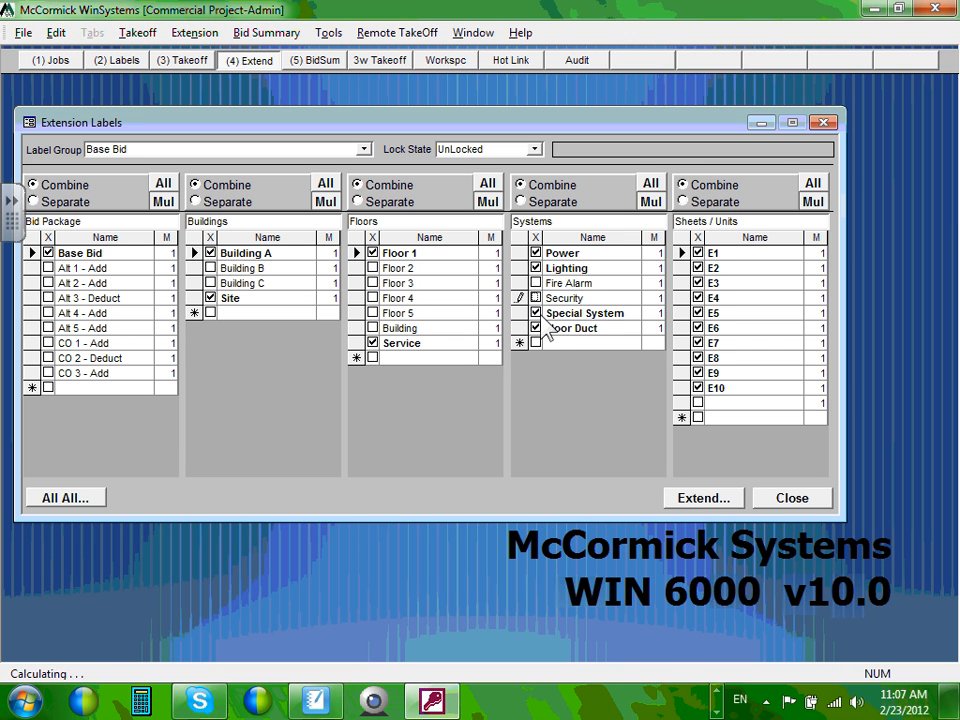
pyautogui.click(536, 313)
pyautogui.click(536, 328)
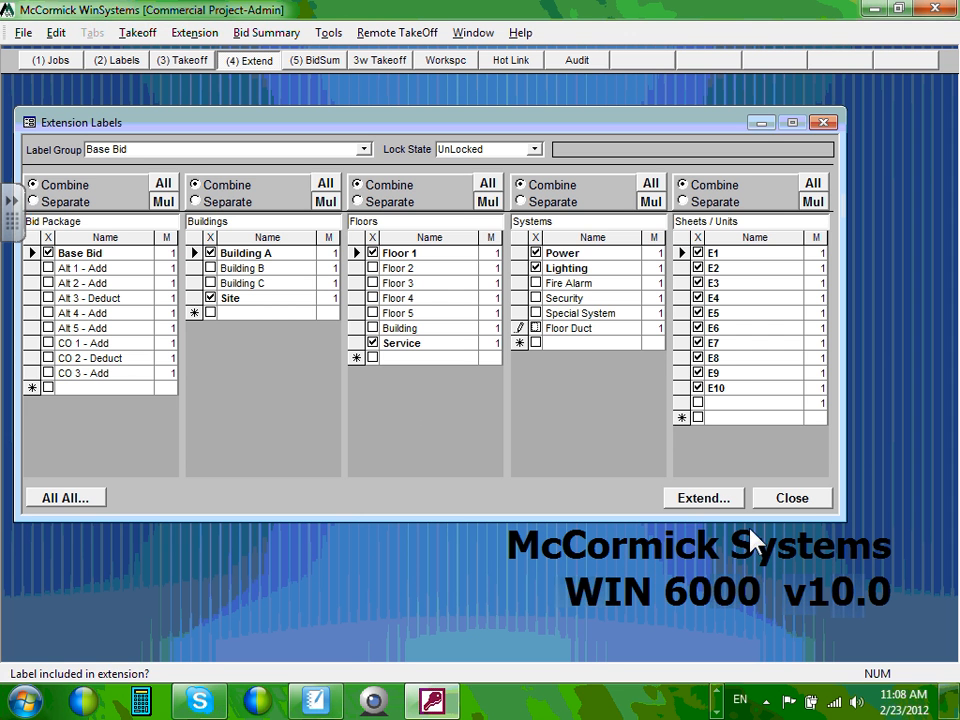
pyautogui.click(722, 496)
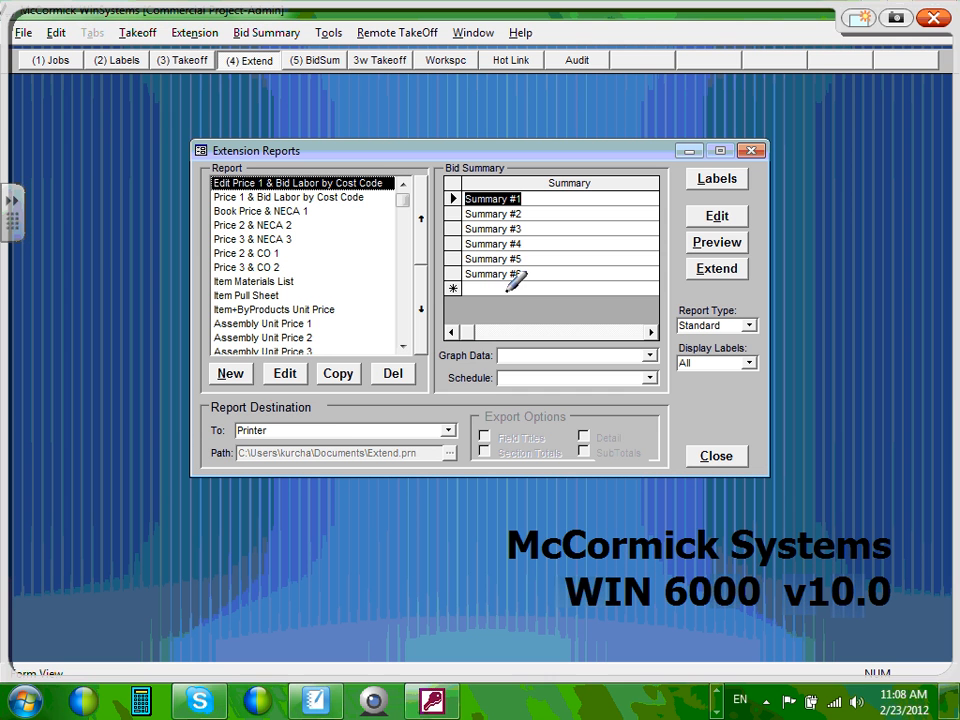
pyautogui.moveTo(304, 405)
pyautogui.mouseDown()
pyautogui.moveTo(214, 490)
pyautogui.moveTo(226, 405)
pyautogui.moveTo(178, 468)
pyautogui.mouseUp()
pyautogui.moveTo(249, 379)
pyautogui.mouseDown()
pyautogui.moveTo(222, 375)
pyautogui.moveTo(350, 429)
pyautogui.moveTo(237, 373)
pyautogui.mouseUp()
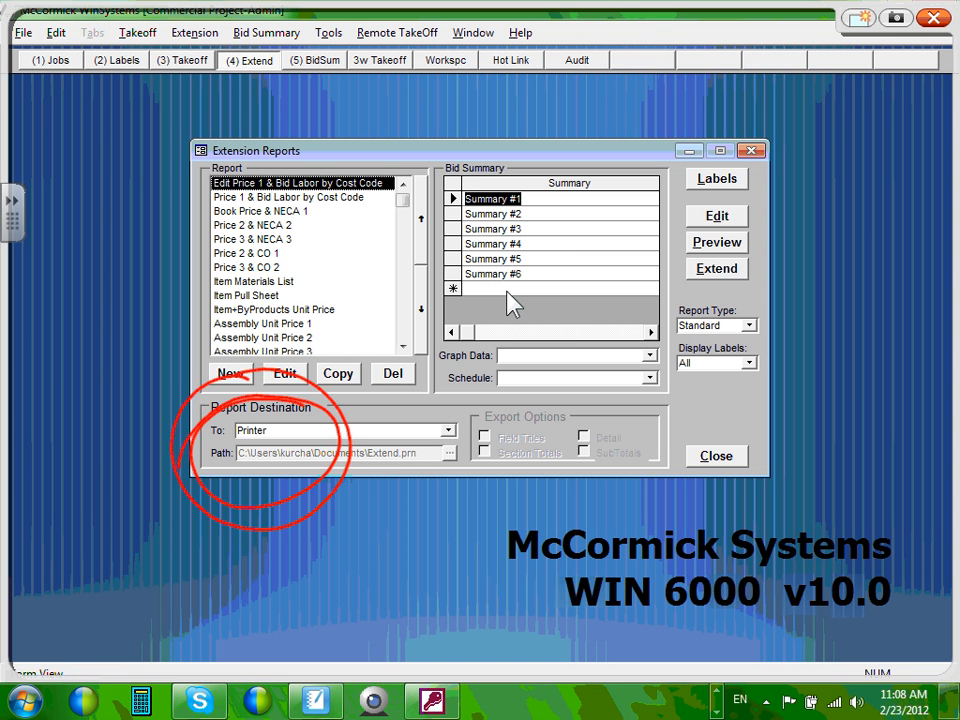
pyautogui.click(904, 20)
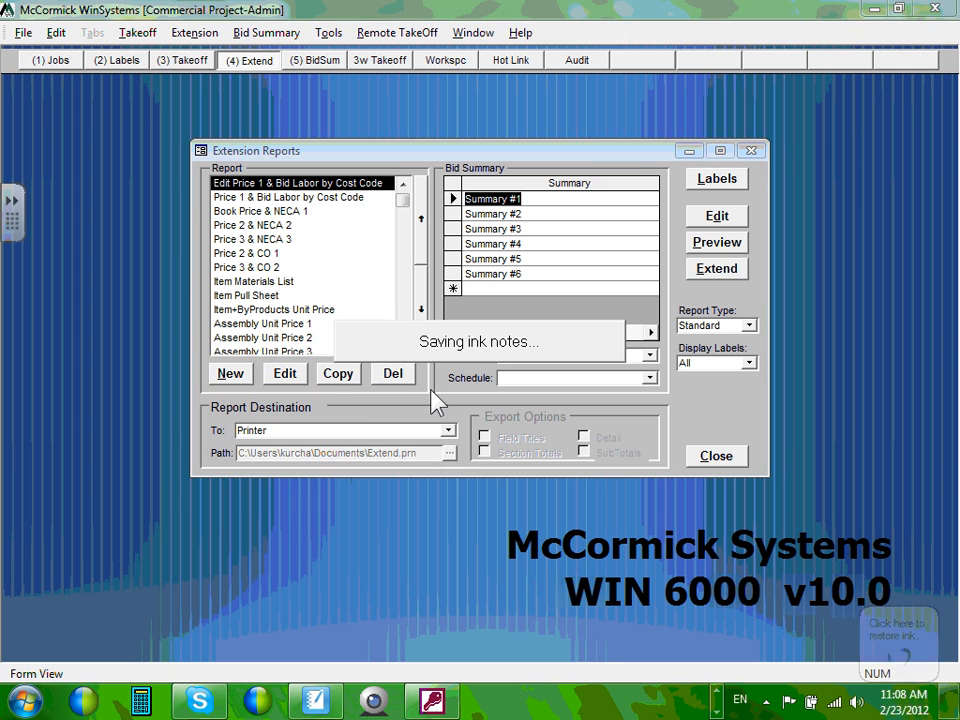
# Step: Choose the Book Price & NECA 1 report with Summary #1, and set the report destination to Excel 5.0/7.0 (.xls)
pyautogui.click(448, 431)
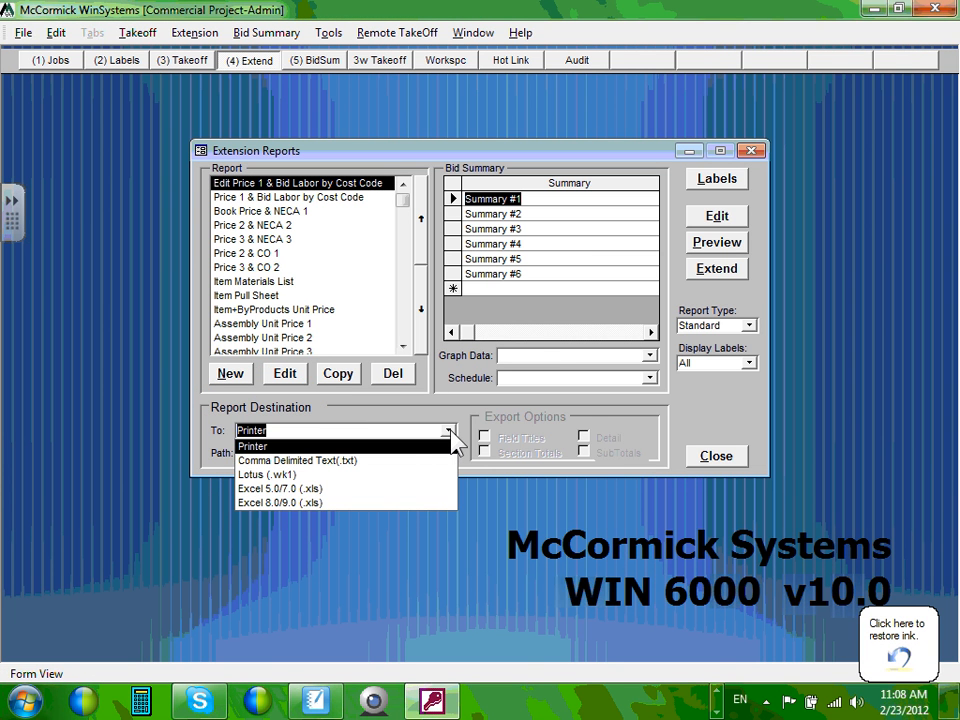
pyautogui.click(280, 489)
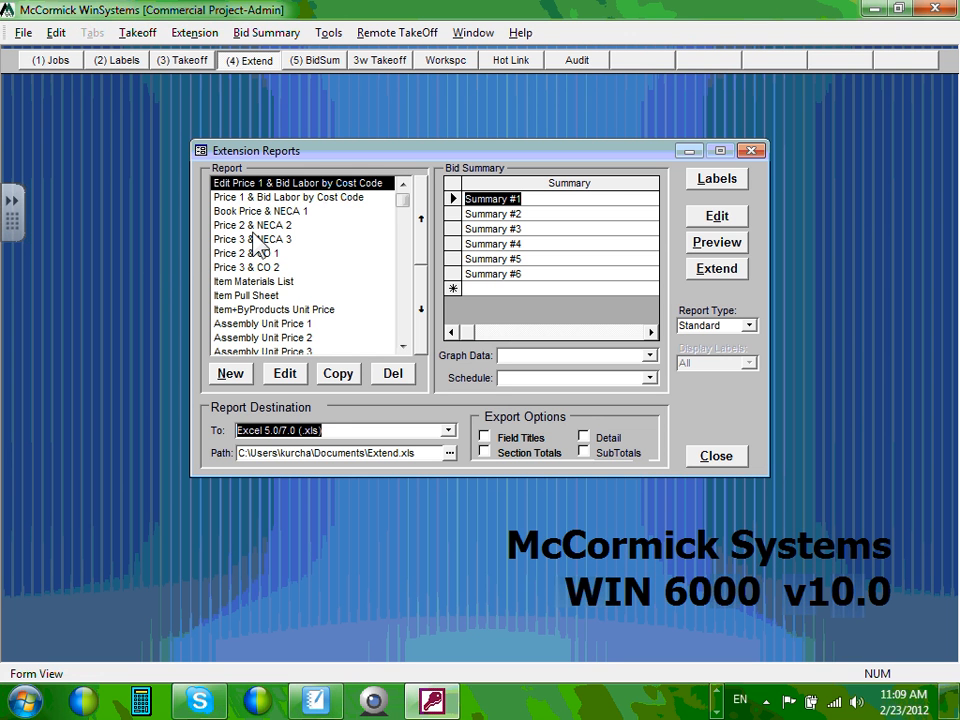
pyautogui.click(280, 213)
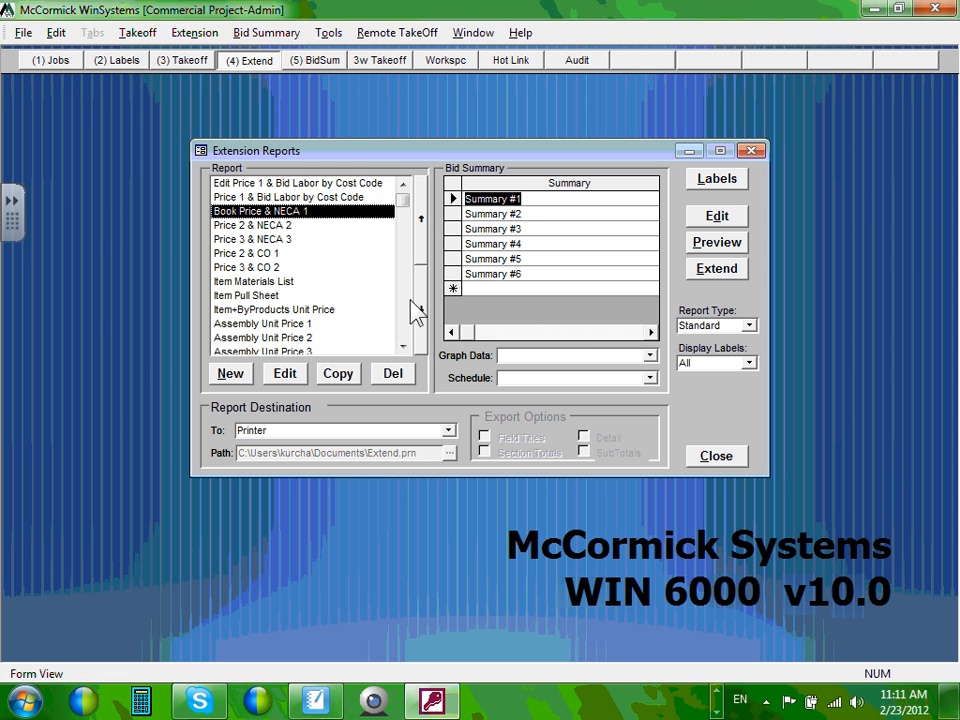
pyautogui.click(535, 201)
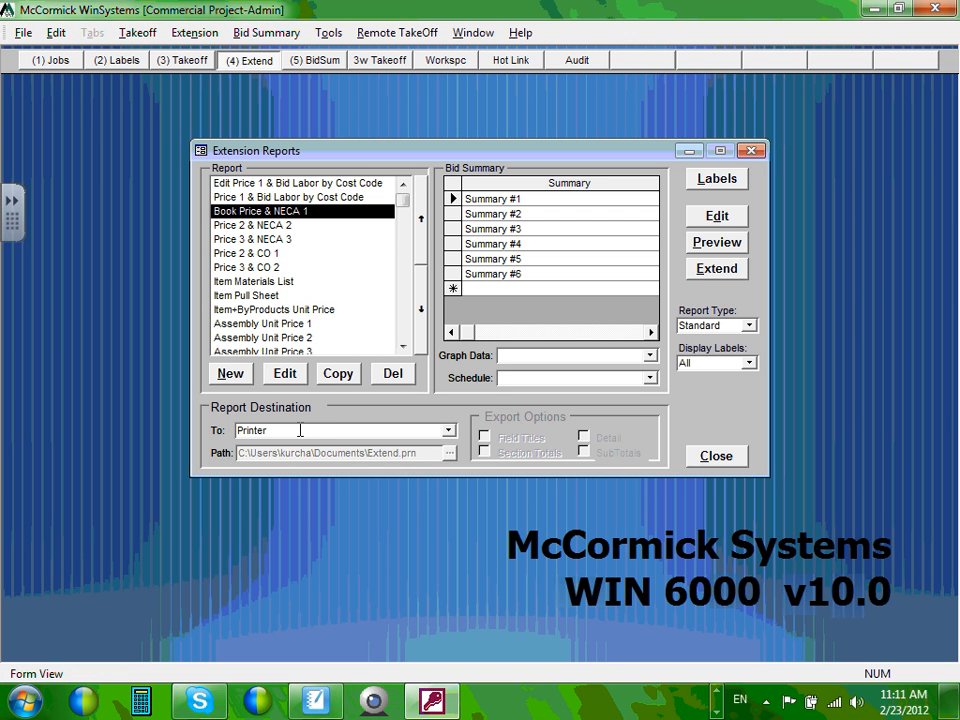
pyautogui.click(448, 432)
pyautogui.click(311, 489)
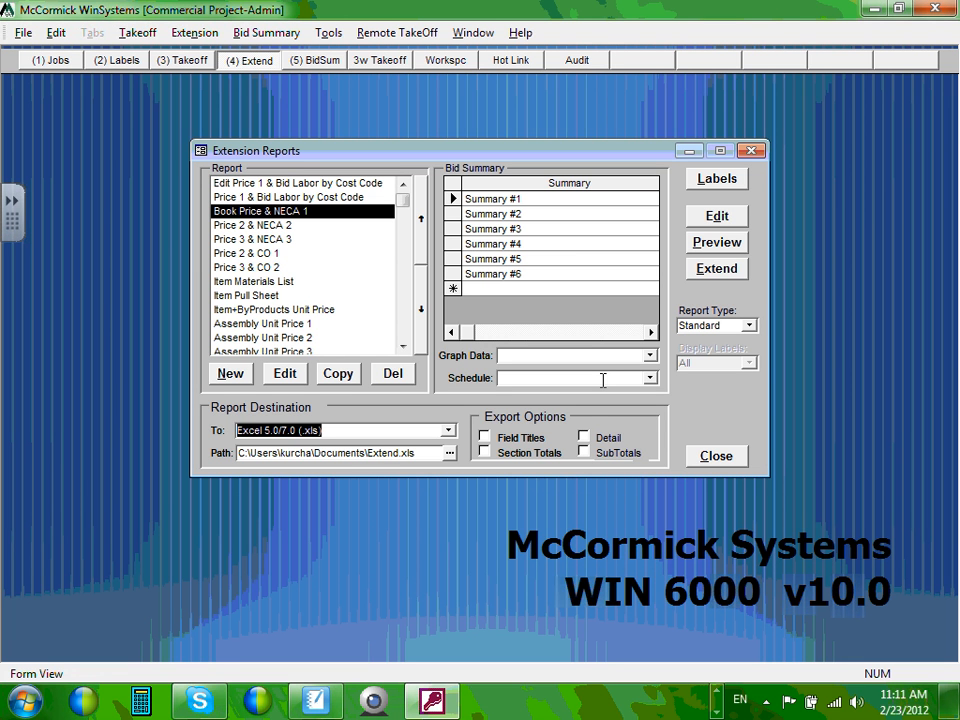
pyautogui.click(362, 433)
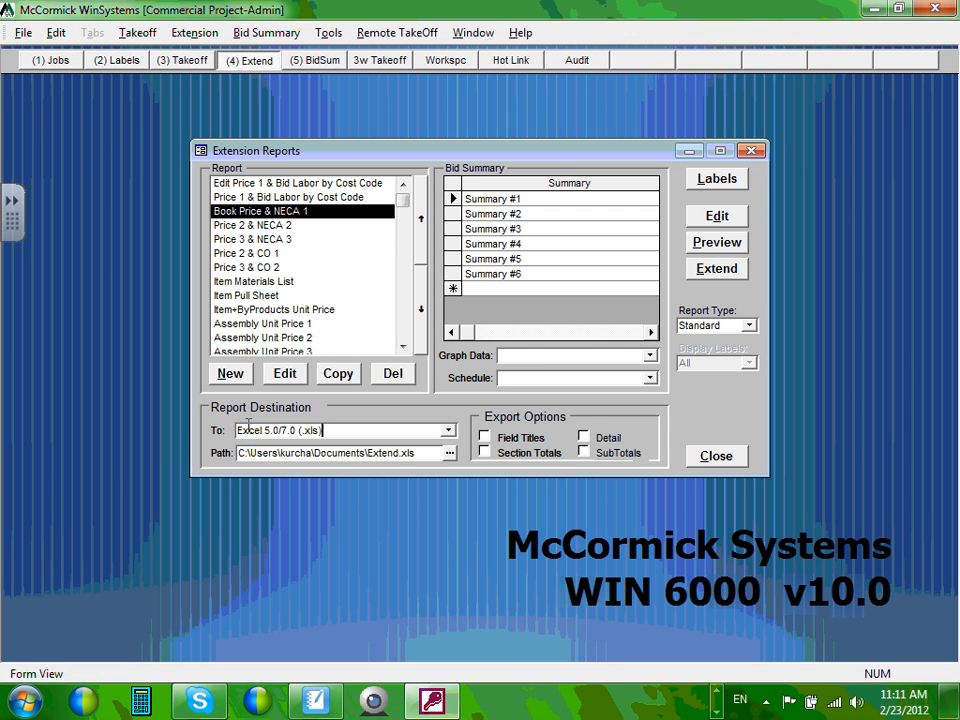
# Step: Extend the report, sending the results to bid summary Summary #1 and overwriting the existing Extend1.xls file
pyautogui.click(717, 269)
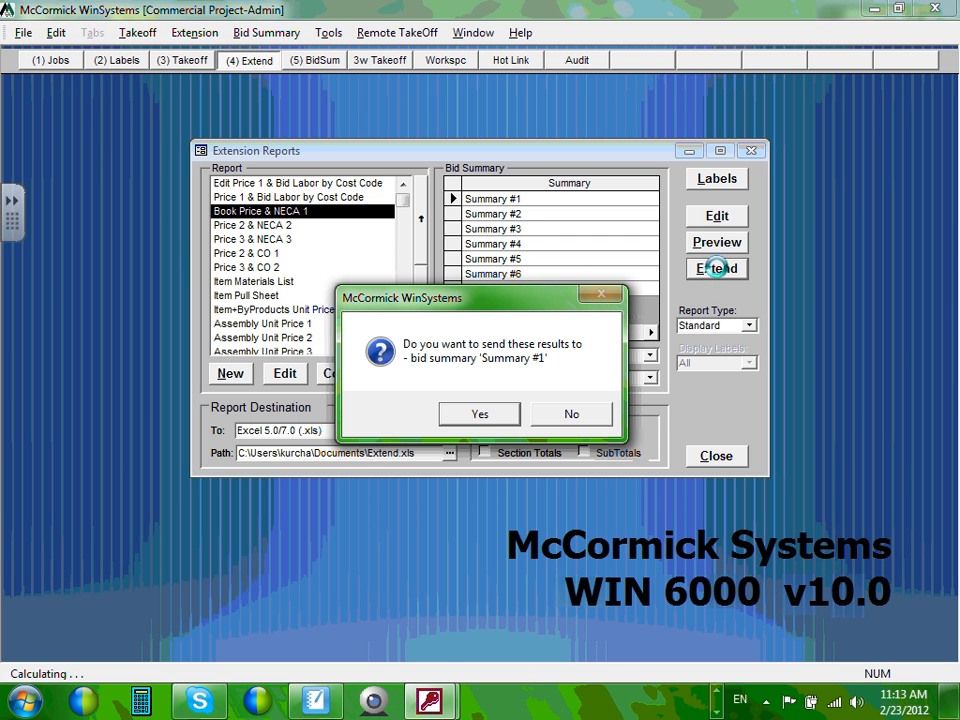
pyautogui.click(484, 414)
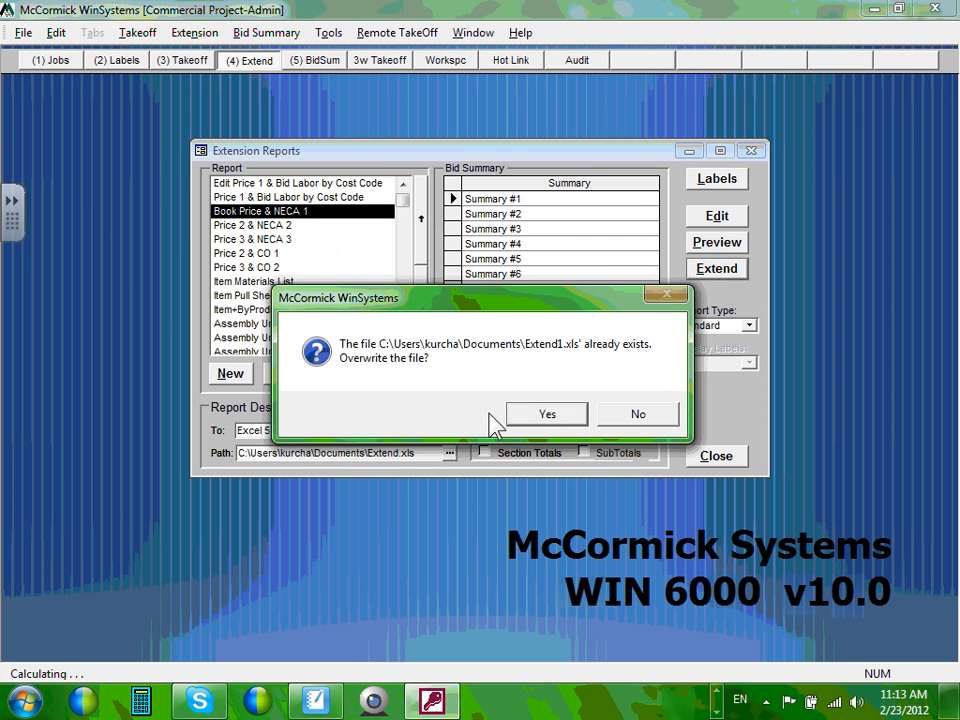
pyautogui.click(557, 415)
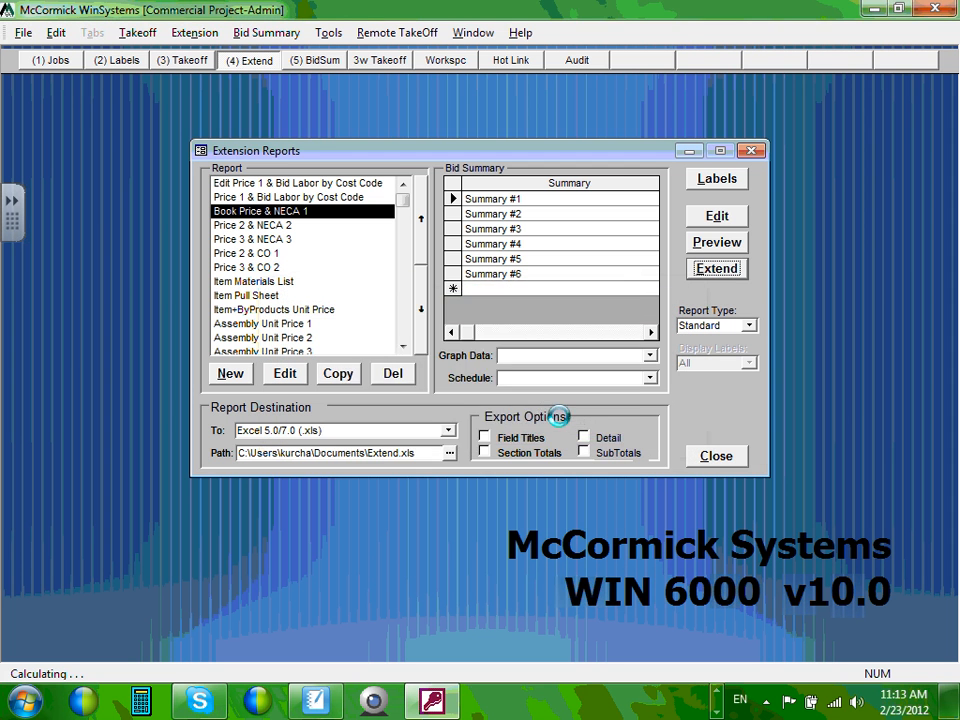
pyautogui.click(577, 414)
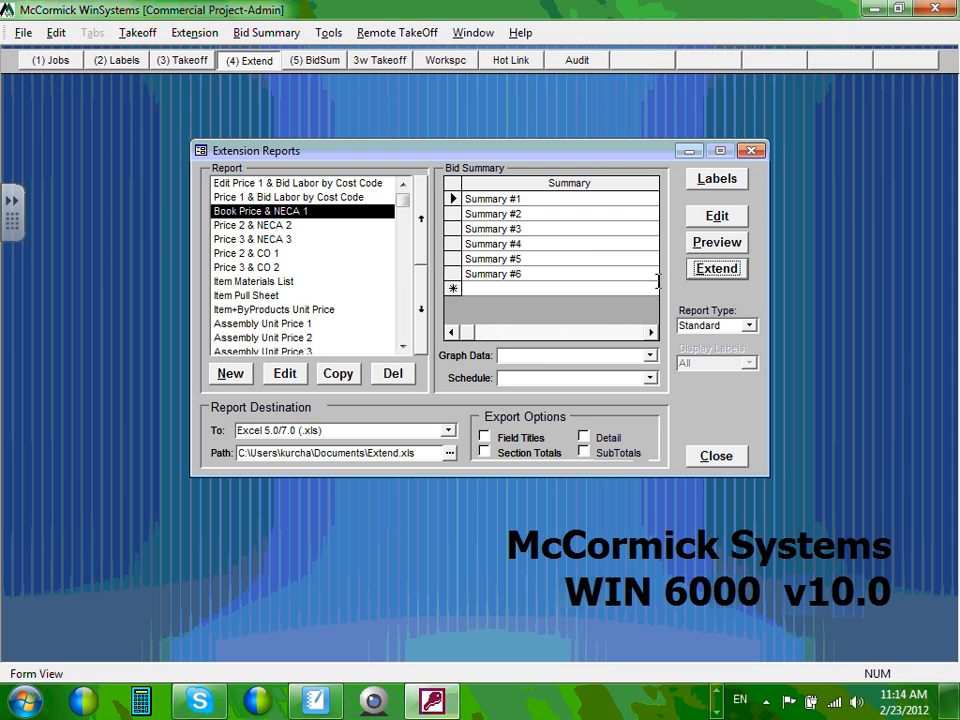
# Step: Preview the Book Price & NECA 1 report and check the job header details on its first page
pyautogui.click(718, 243)
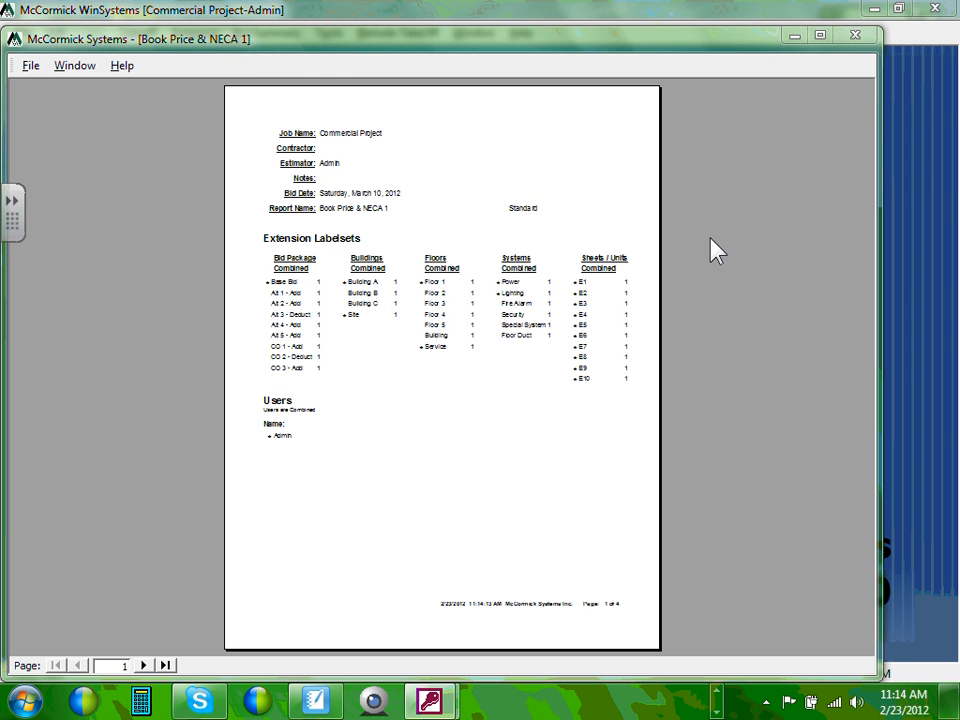
pyautogui.click(426, 262)
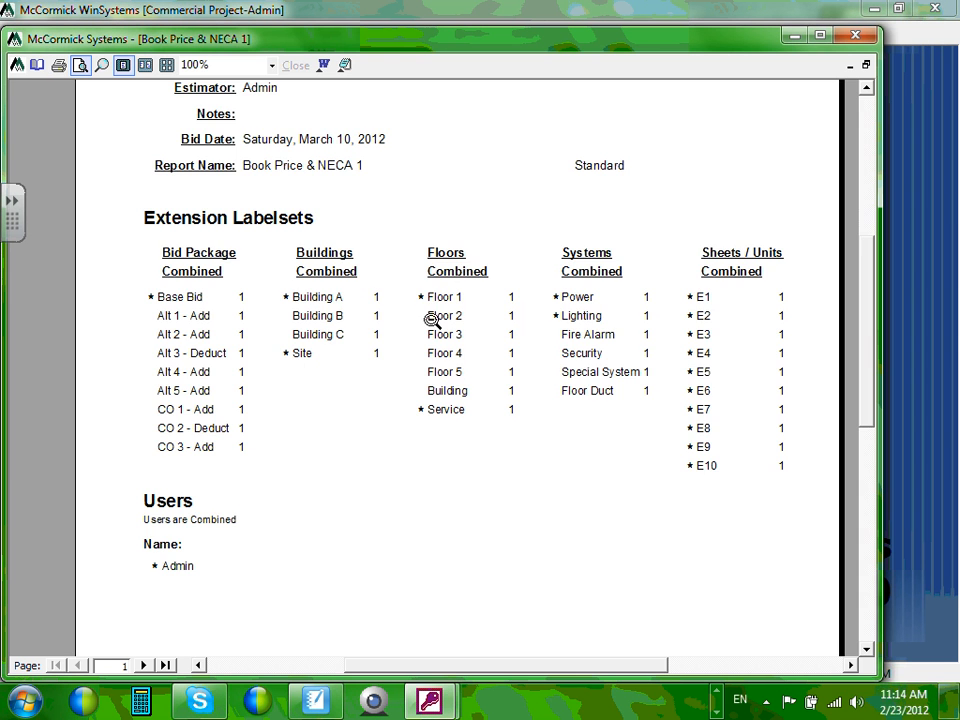
pyautogui.click(431, 316)
pyautogui.click(375, 134)
pyautogui.click(308, 139)
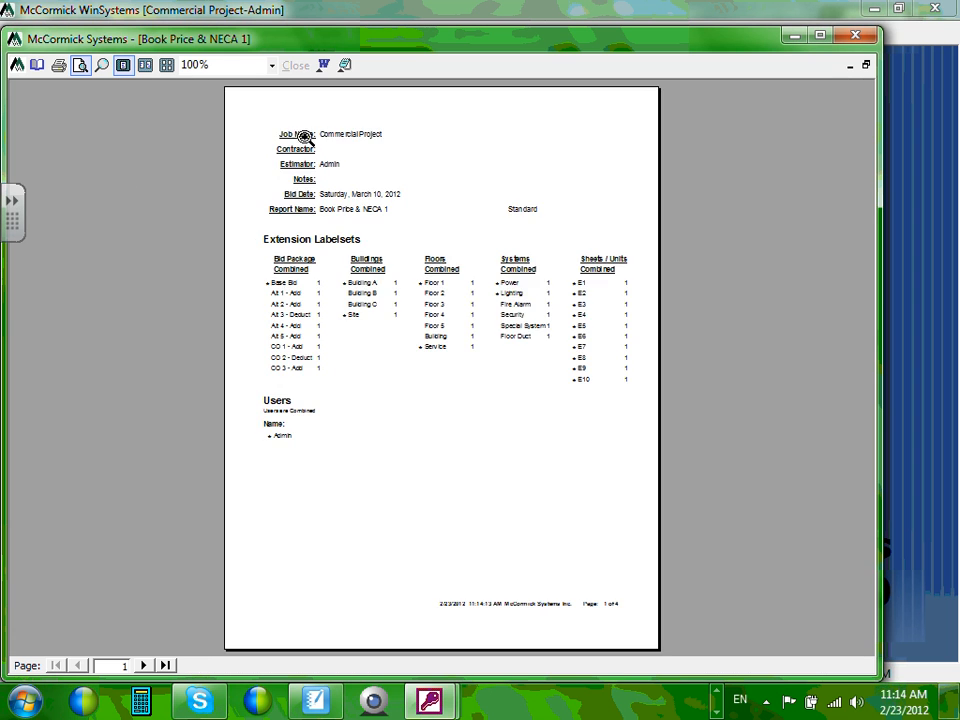
pyautogui.click(305, 136)
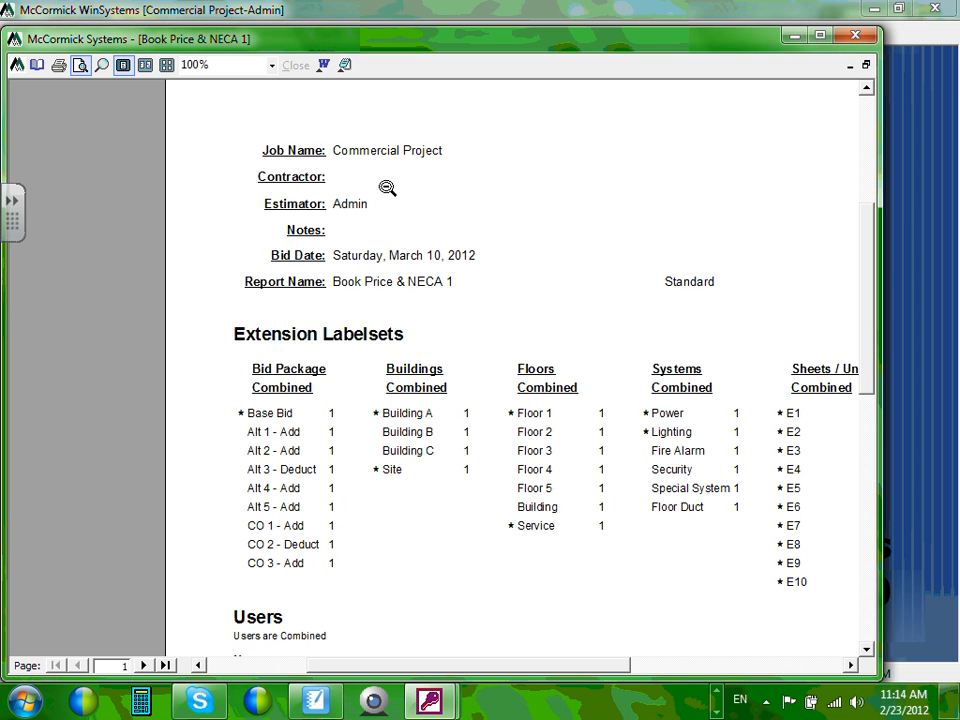
pyautogui.click(352, 393)
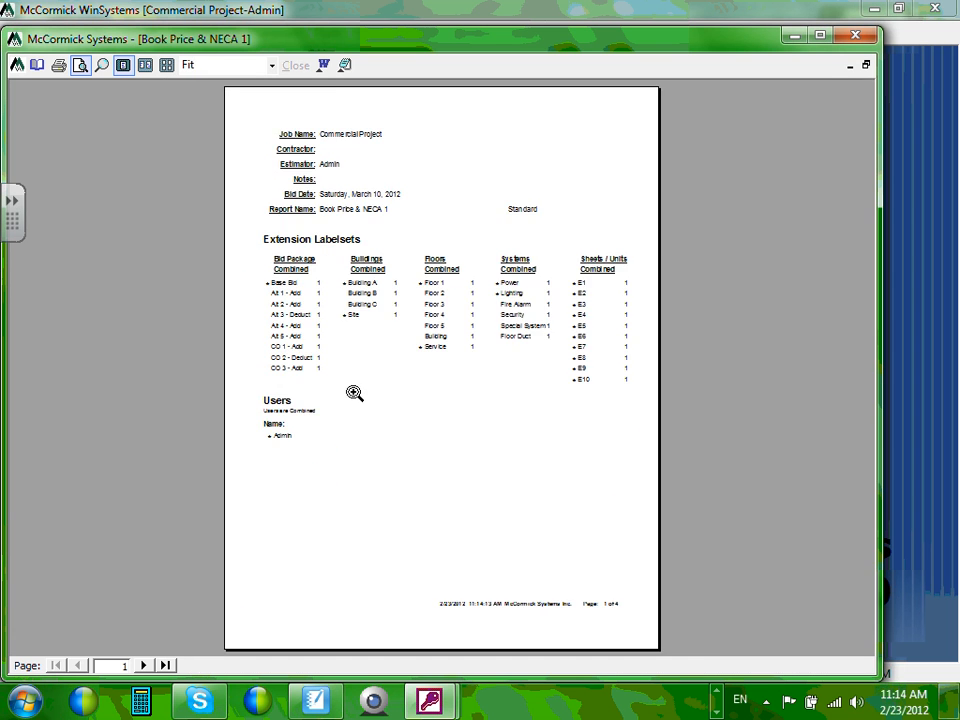
# Step: Examine the extension labelsets and the users section on the previewed report's first page
pyautogui.click(441, 419)
pyautogui.click(612, 183)
pyautogui.click(600, 192)
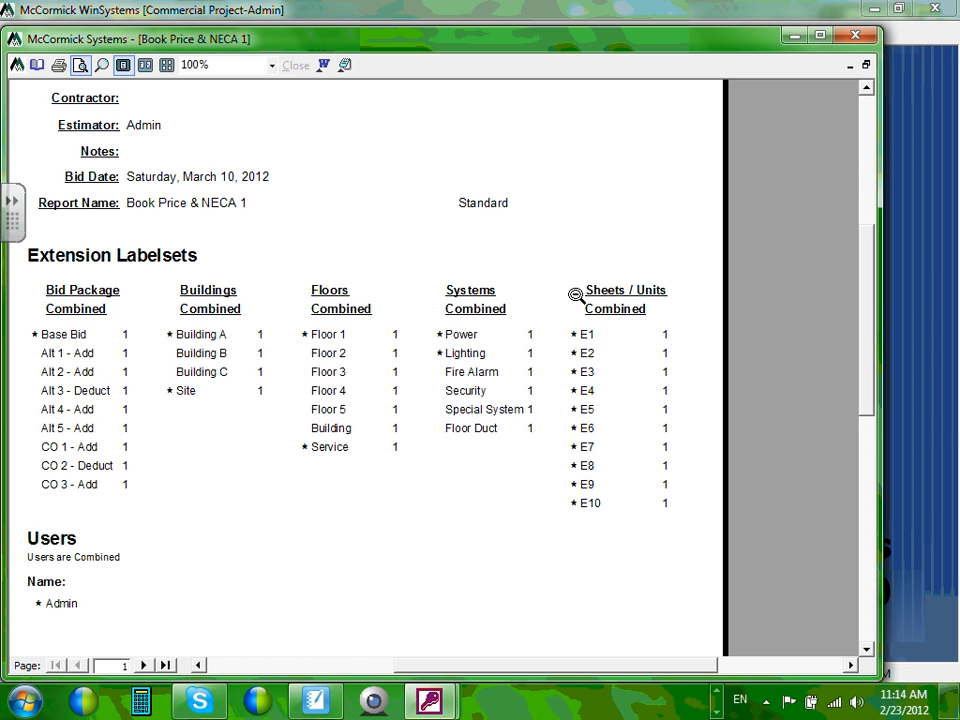
pyautogui.click(394, 328)
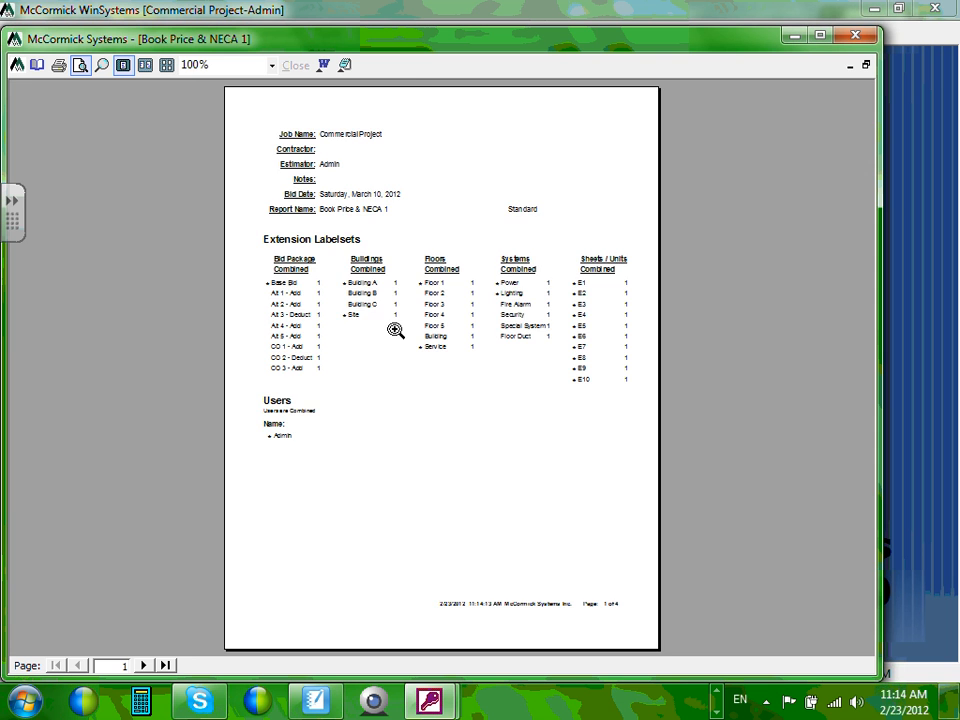
pyautogui.click(292, 470)
pyautogui.click(306, 470)
pyautogui.click(328, 386)
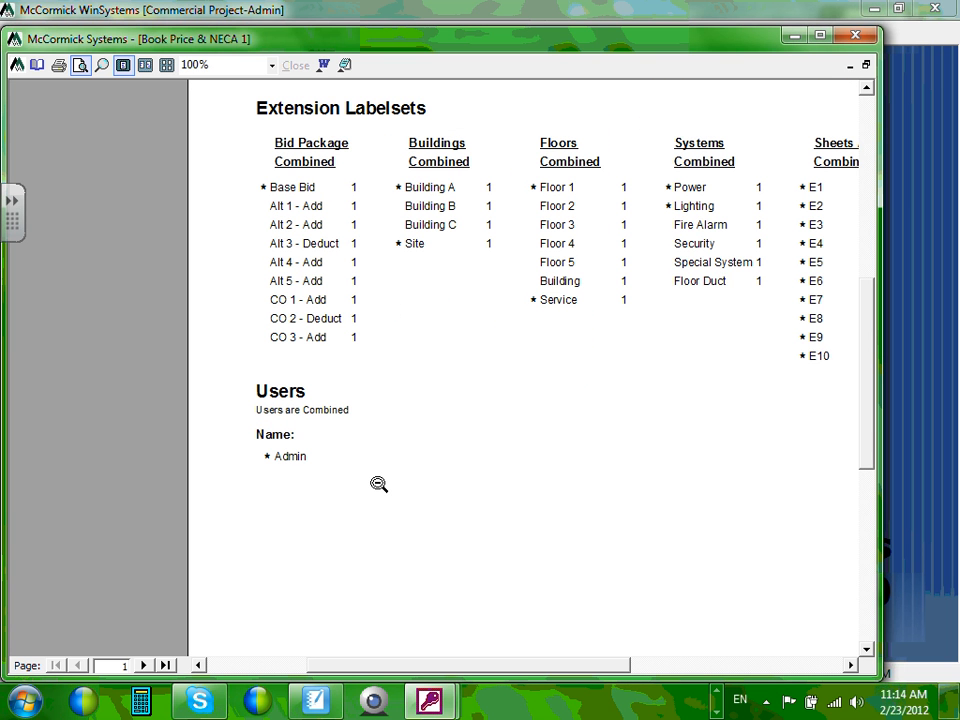
pyautogui.click(379, 484)
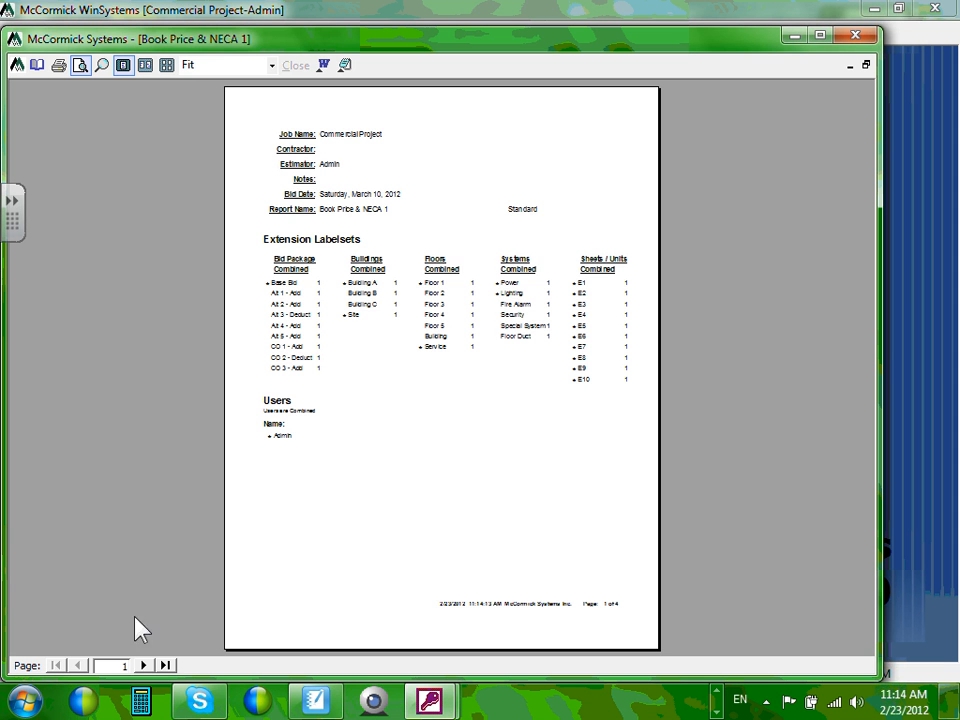
# Step: Go to the report's first Items+ByProducts page and enlarge the top of its item table
pyautogui.click(144, 665)
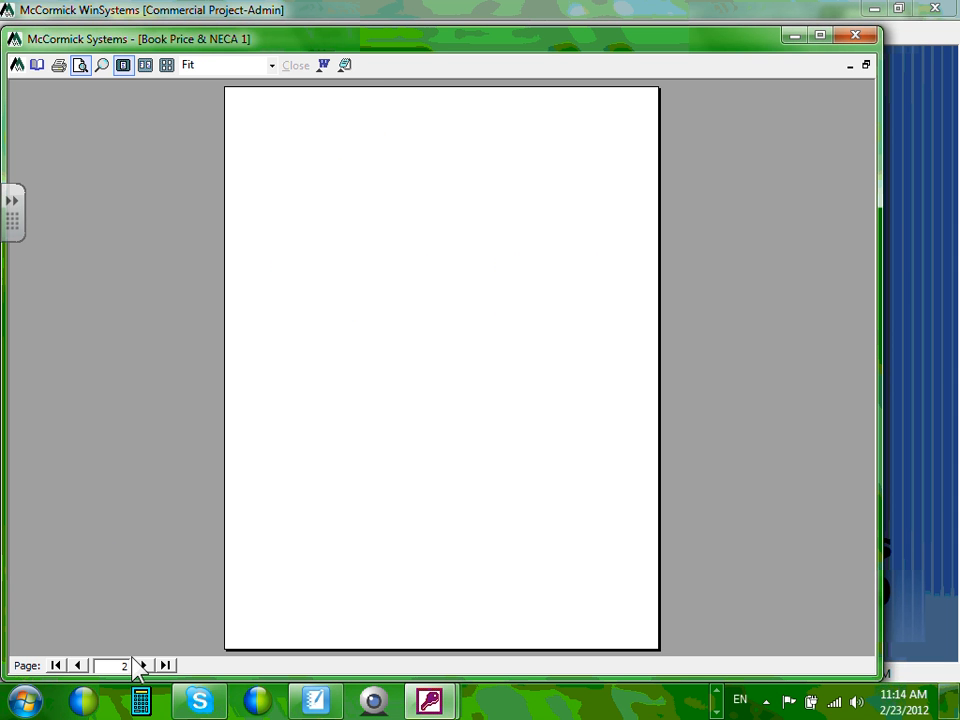
pyautogui.click(144, 665)
pyautogui.click(369, 107)
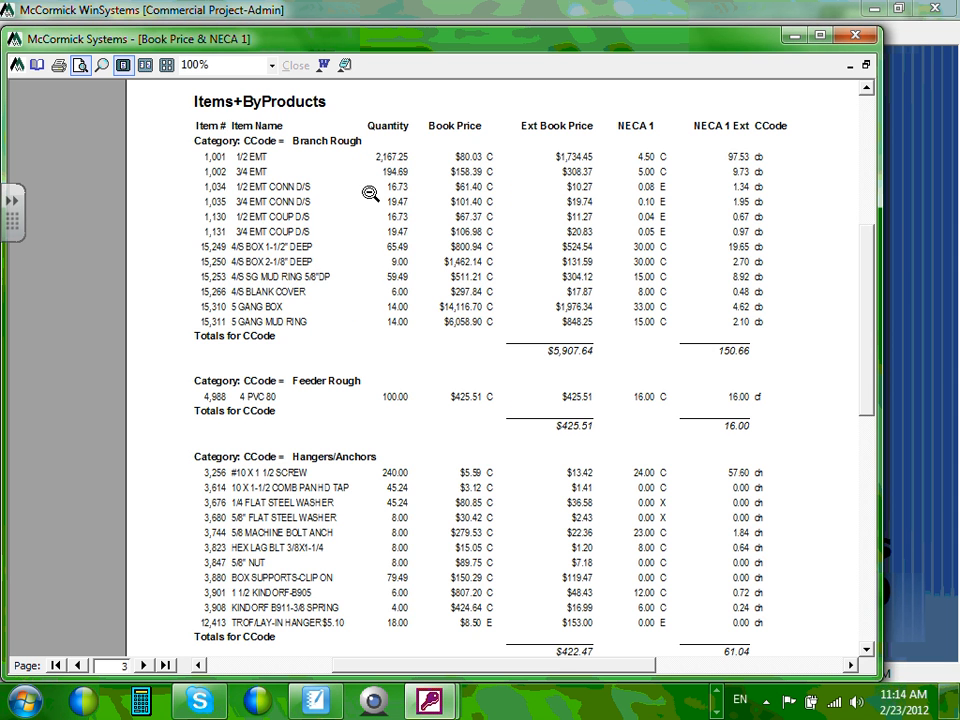
pyautogui.click(408, 102)
pyautogui.click(411, 122)
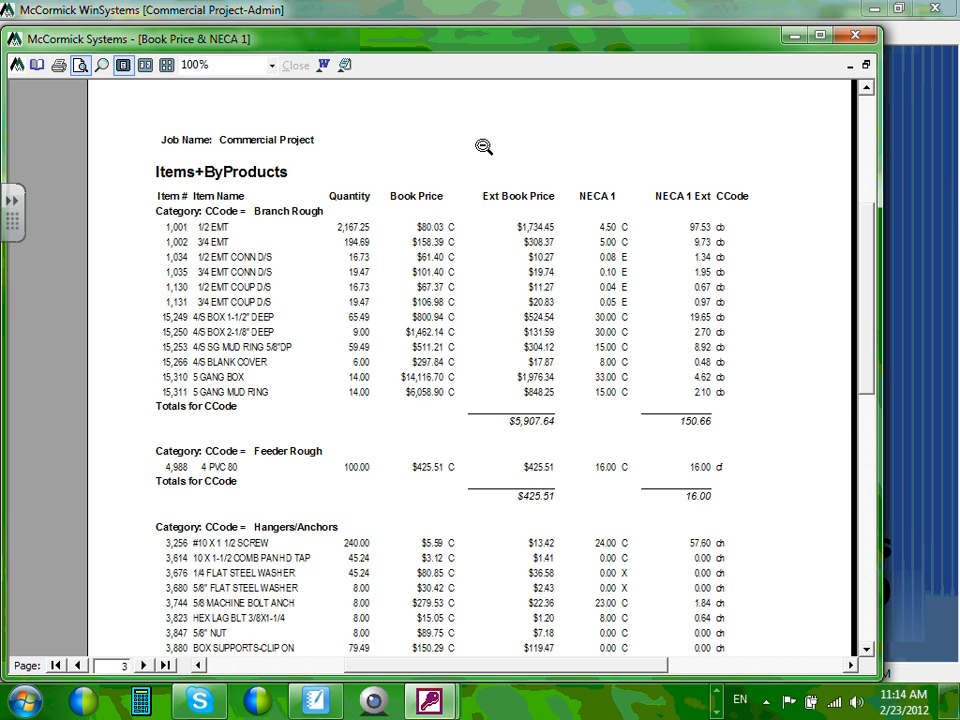
# Step: Mark the 1/2 EMT item's quantity, book price, extended price, NECA 1 rate and NECA 1 extension in red ink
pyautogui.hotkey('ctrl', '2')
pyautogui.moveTo(372, 212); pyautogui.dragTo(383, 222)
pyautogui.moveTo(441, 212)
pyautogui.mouseDown()
pyautogui.moveTo(412, 221)
pyautogui.moveTo(440, 230)
pyautogui.moveTo(443, 218)
pyautogui.mouseUp()
pyautogui.moveTo(447, 229); pyautogui.dragTo(461, 227)
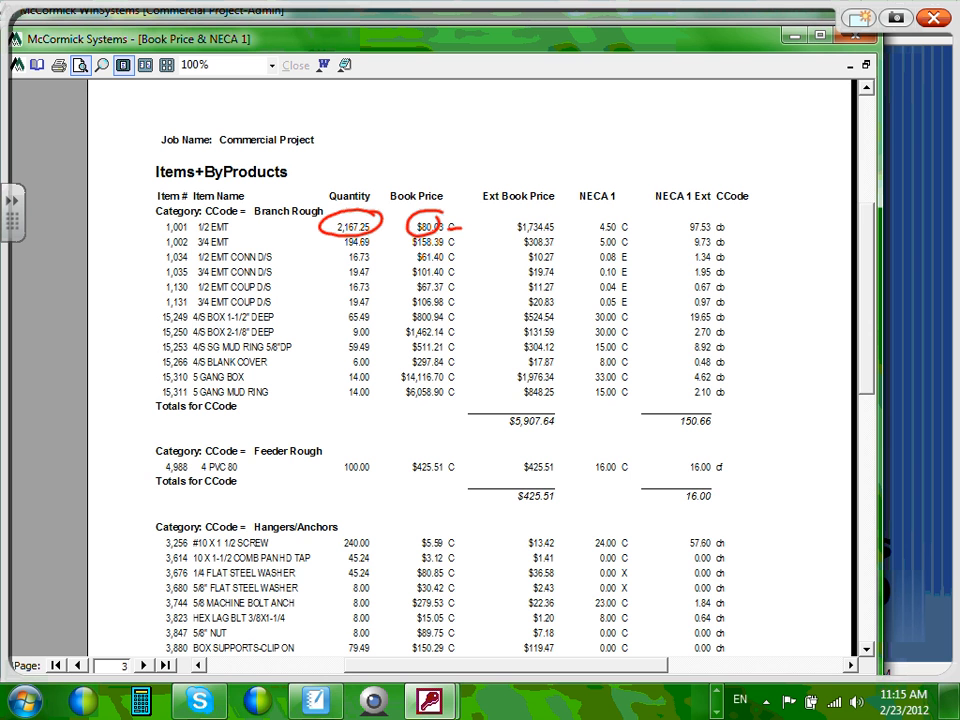
pyautogui.moveTo(566, 212); pyautogui.dragTo(548, 210)
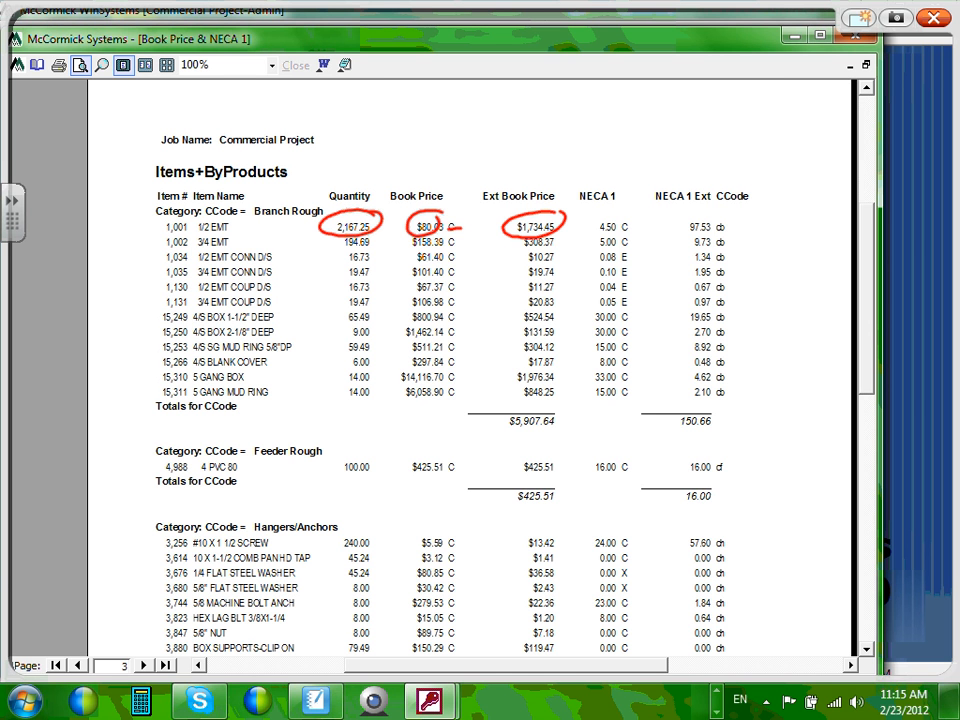
pyautogui.moveTo(638, 213); pyautogui.dragTo(620, 211)
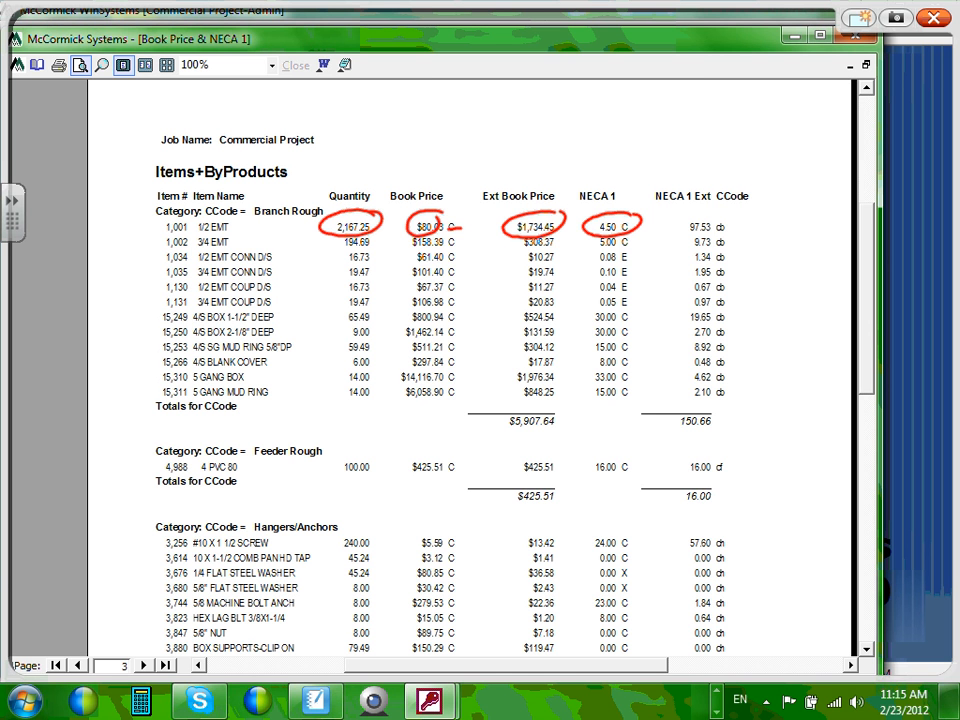
pyautogui.moveTo(746, 214); pyautogui.dragTo(728, 211)
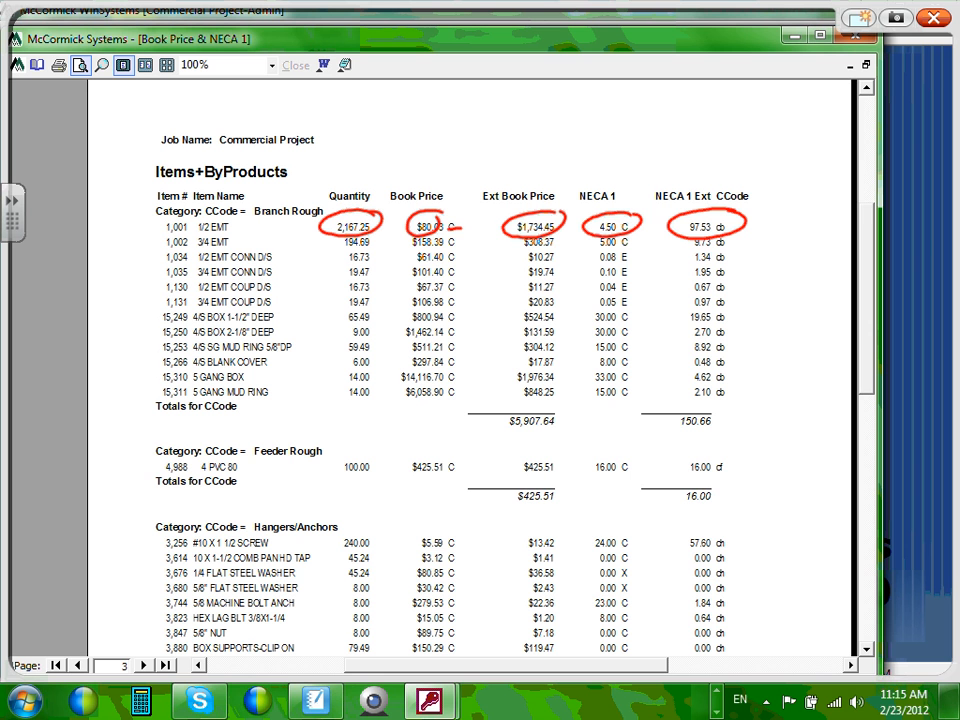
# Step: Bracket the Ext Book Price and NECA 1 Ext headings, and circle both Branch Rough totals and the Feeder Rough price total
pyautogui.moveTo(658, 186)
pyautogui.mouseDown()
pyautogui.moveTo(745, 184)
pyautogui.moveTo(710, 92)
pyautogui.mouseUp()
pyautogui.moveTo(483, 186)
pyautogui.mouseDown()
pyautogui.moveTo(553, 184)
pyautogui.moveTo(537, 88)
pyautogui.mouseUp()
pyautogui.moveTo(560, 408); pyautogui.dragTo(548, 406)
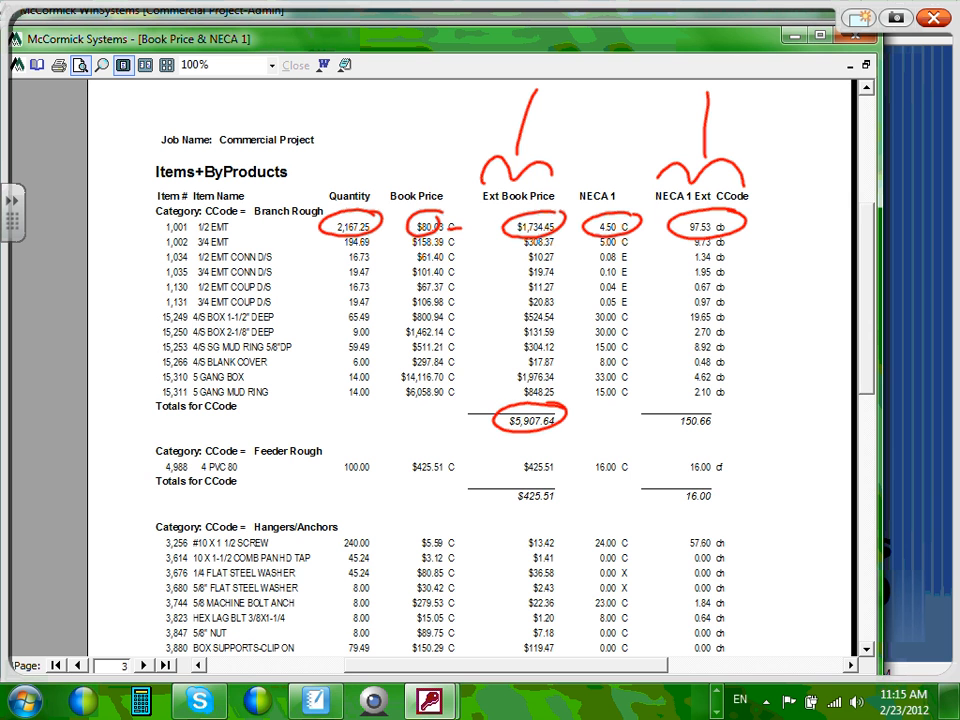
pyautogui.moveTo(712, 407)
pyautogui.mouseDown()
pyautogui.moveTo(690, 410)
pyautogui.moveTo(725, 412)
pyautogui.mouseUp()
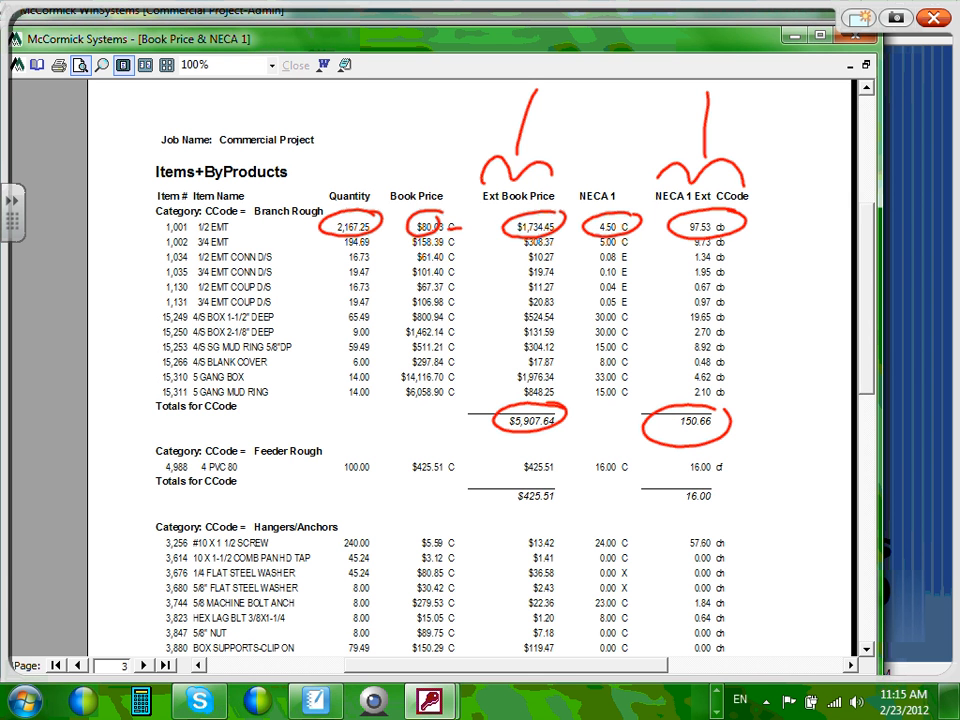
pyautogui.click(692, 434)
pyautogui.moveTo(552, 490); pyautogui.dragTo(540, 487)
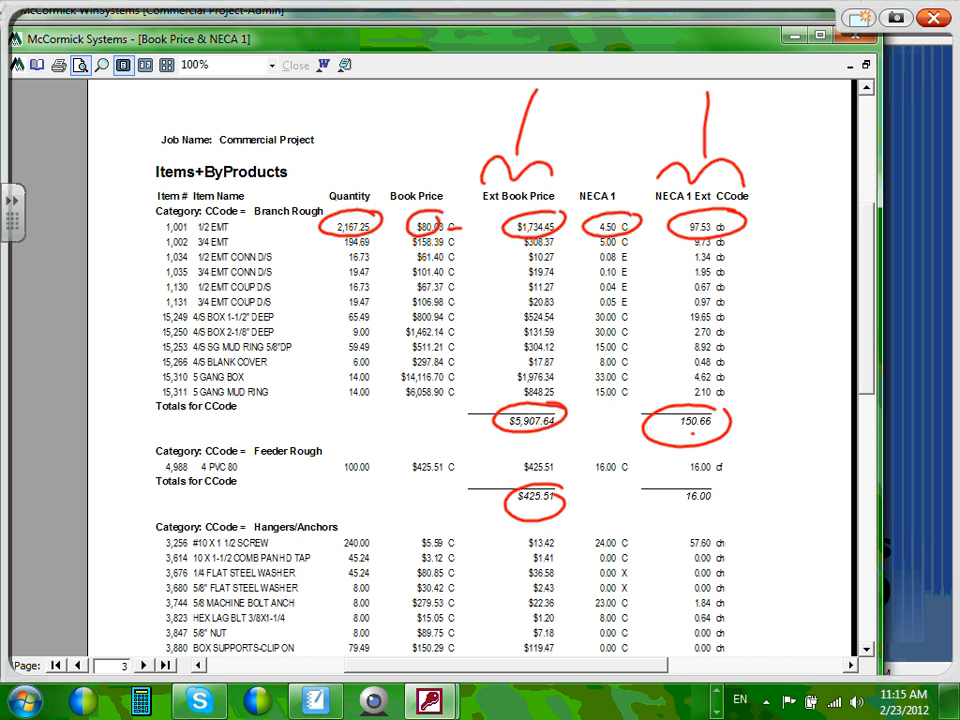
# Step: Circle the Branch Rough and Feeder Rough category names, save the annotated page as ink notes and clear the ink
pyautogui.moveTo(326, 190)
pyautogui.mouseDown()
pyautogui.moveTo(240, 215)
pyautogui.moveTo(332, 200)
pyautogui.mouseUp()
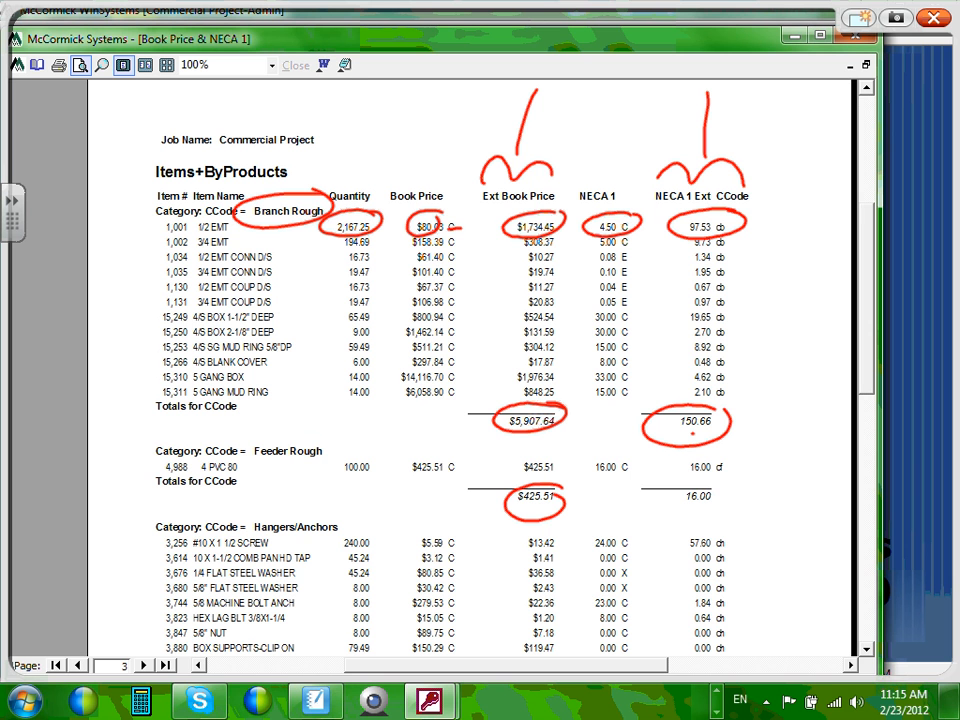
pyautogui.moveTo(336, 436)
pyautogui.mouseDown()
pyautogui.moveTo(250, 465)
pyautogui.moveTo(320, 462)
pyautogui.mouseUp()
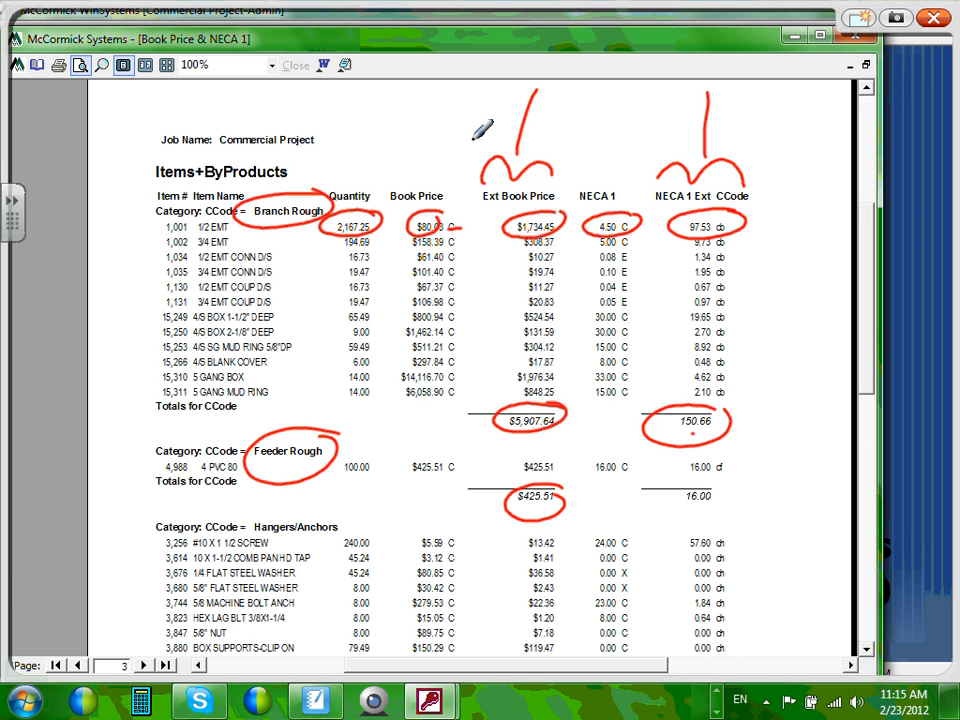
pyautogui.click(896, 19)
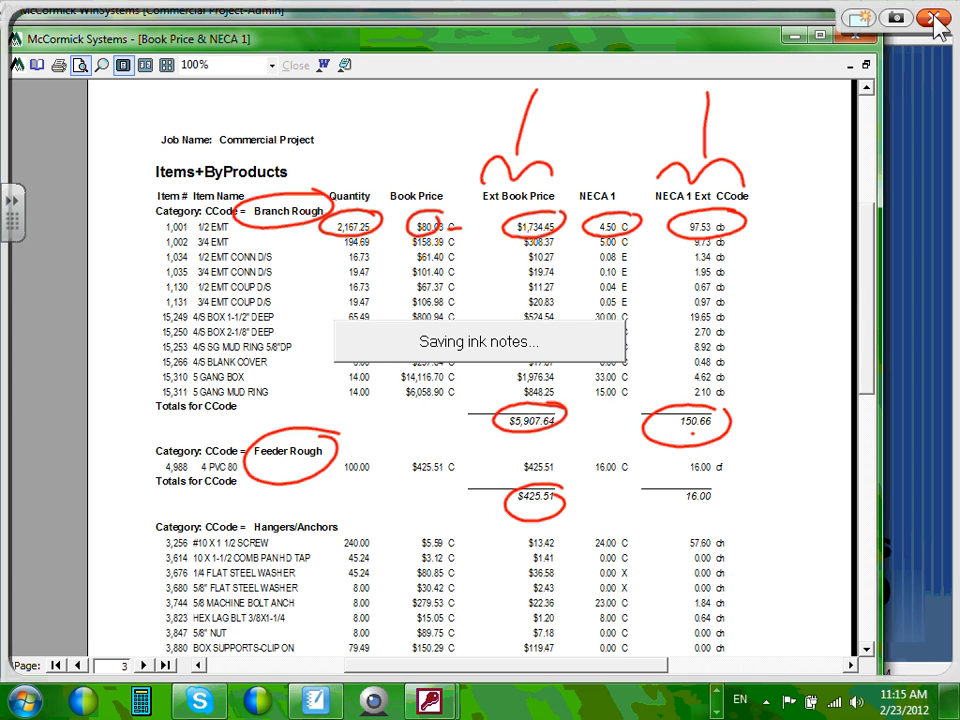
pyautogui.click(938, 19)
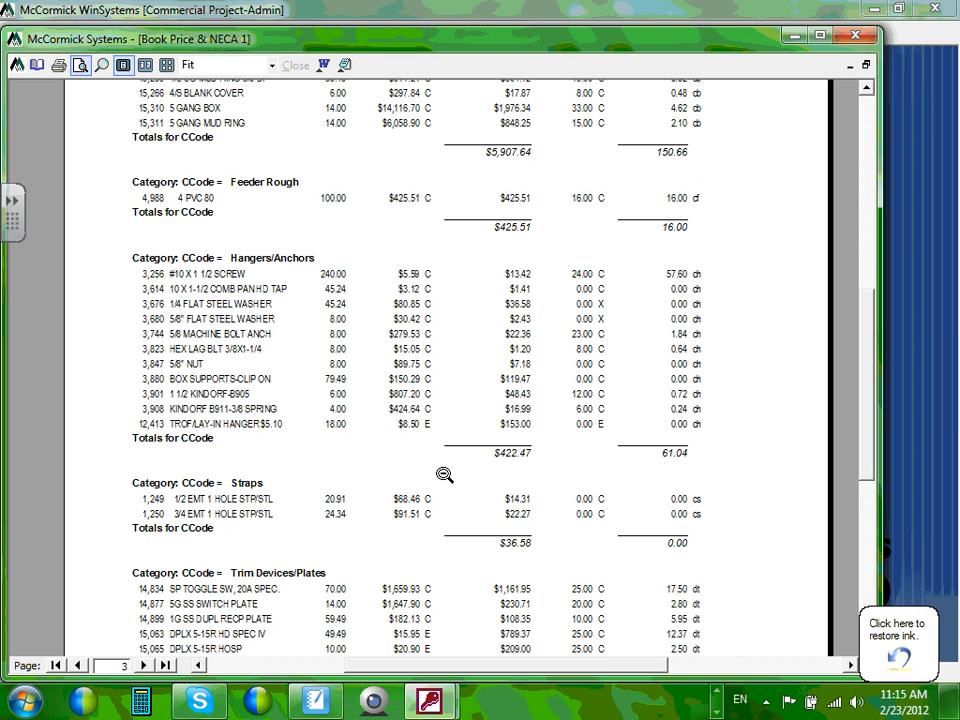
# Step: Examine the hangers, straps and trim device categories, and leaf through the report's remaining item pages
pyautogui.click(444, 475)
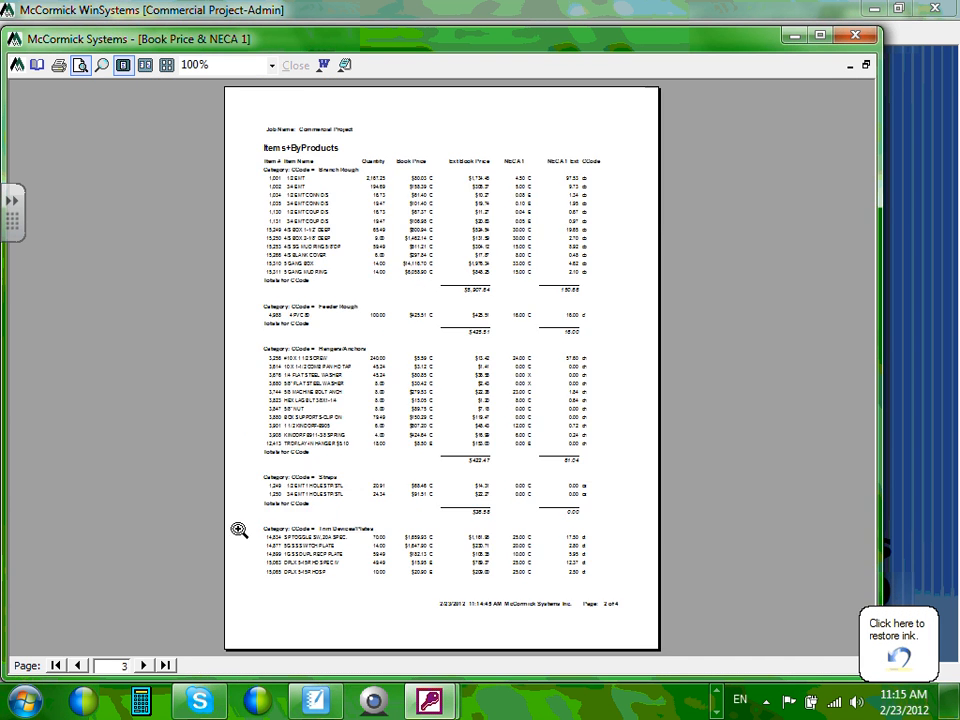
pyautogui.click(238, 529)
pyautogui.click(448, 542)
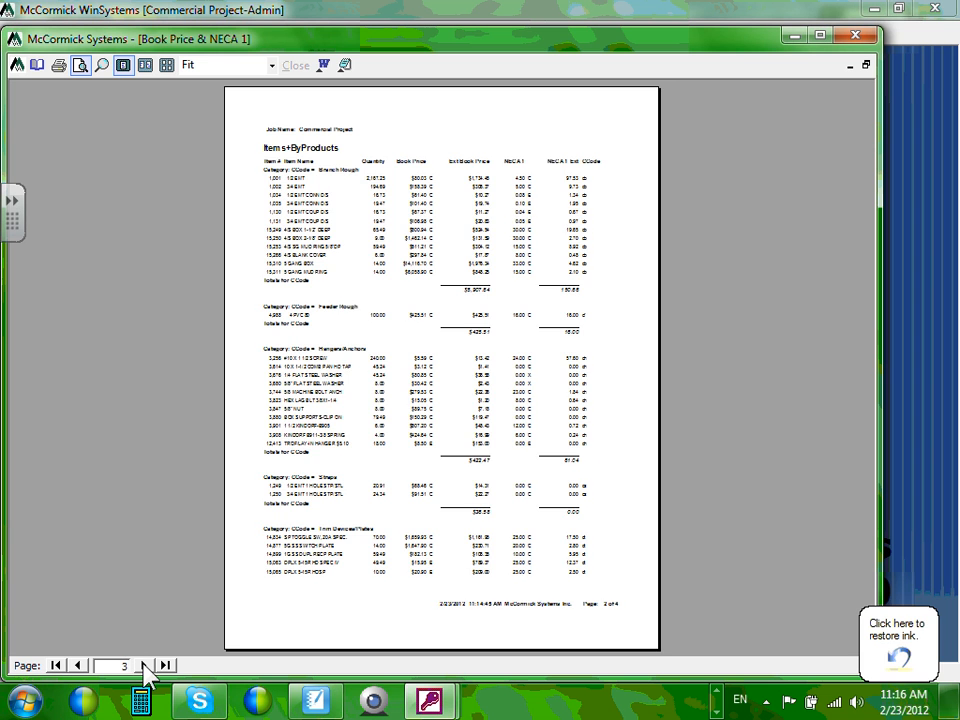
pyautogui.click(146, 665)
pyautogui.click(355, 348)
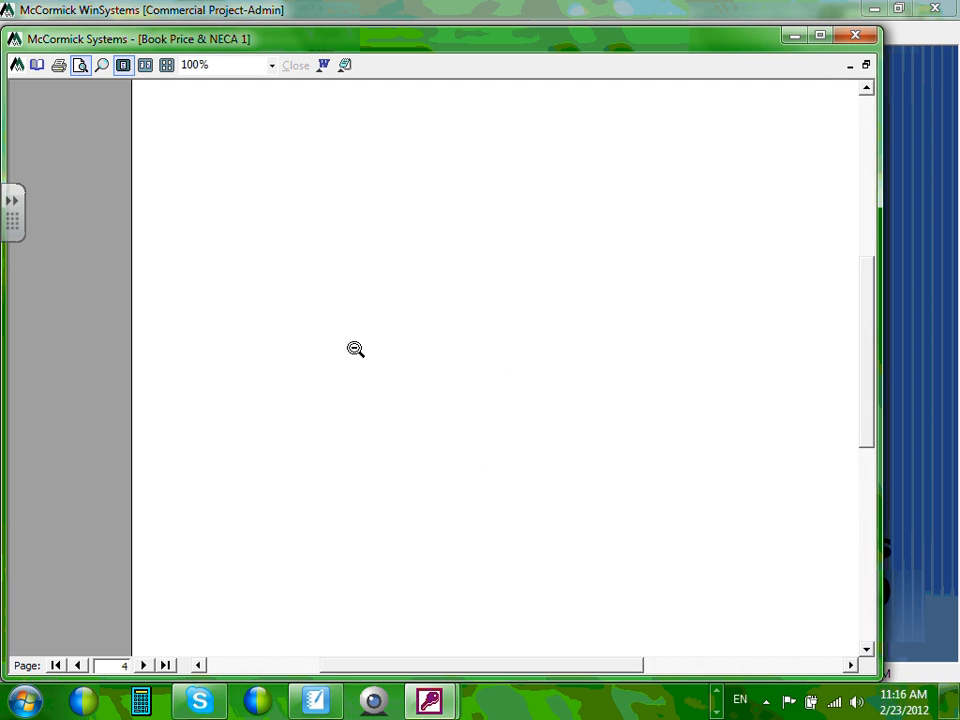
pyautogui.click(355, 348)
pyautogui.click(146, 665)
pyautogui.click(146, 665)
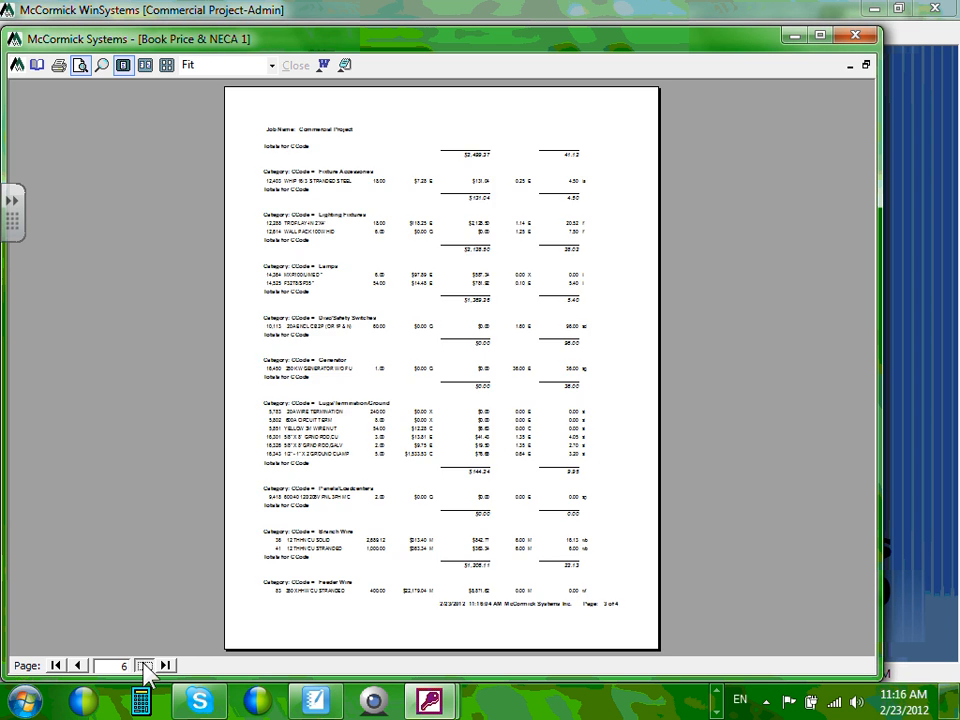
pyautogui.click(146, 665)
# Step: Return to the page listing lighting fixtures and safety switches, and enlarge its categories
pyautogui.click(79, 665)
pyautogui.click(79, 665)
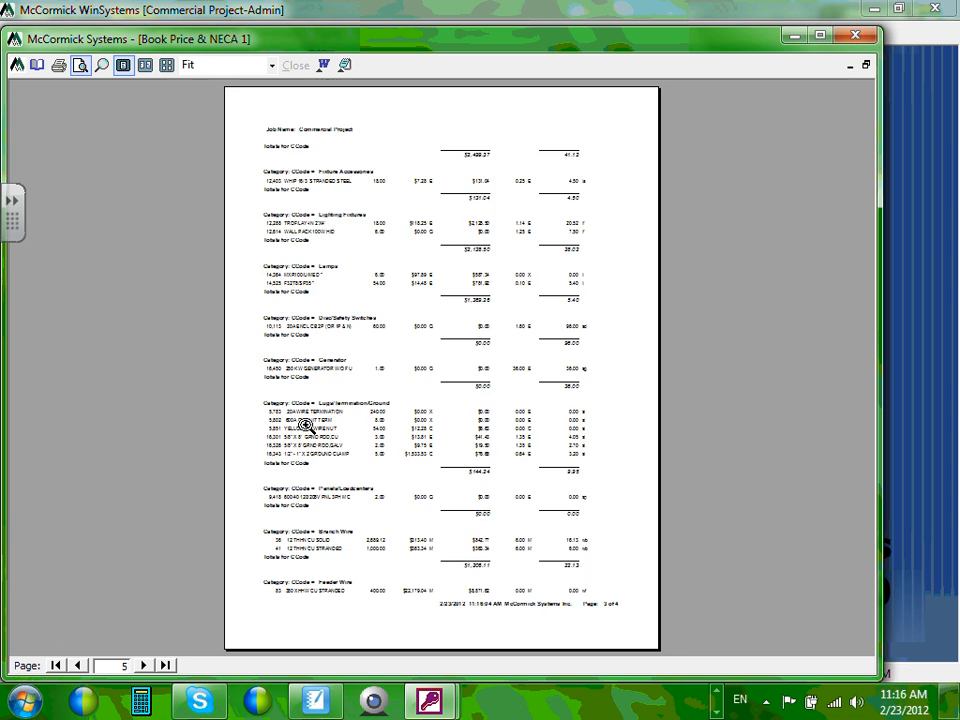
pyautogui.click(305, 425)
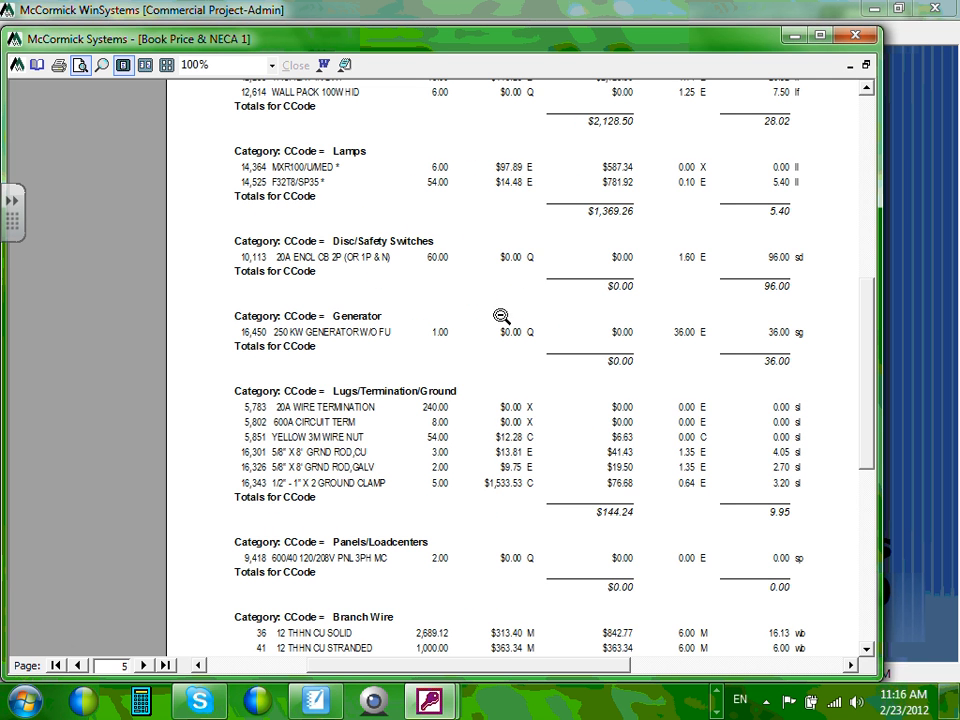
pyautogui.click(525, 276)
pyautogui.click(523, 258)
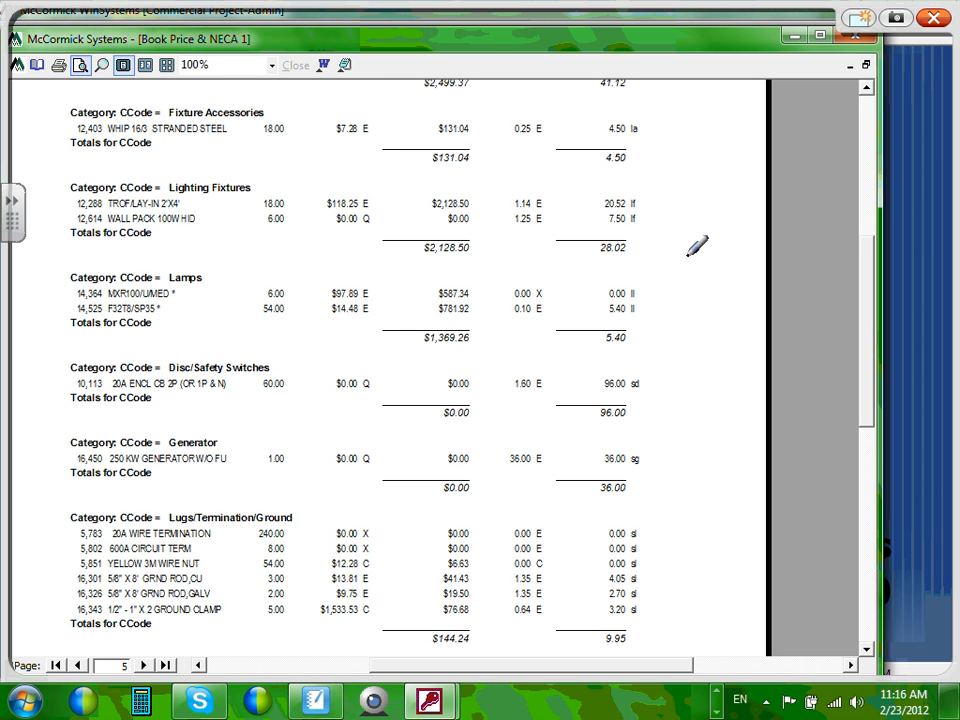
# Step: Circle the WALL PACK 100W HID item, box and cross-mark its quoted price, and circle the Q codes of the safety switch and generator
pyautogui.moveTo(205, 204)
pyautogui.mouseDown()
pyautogui.moveTo(100, 203)
pyautogui.moveTo(160, 238)
pyautogui.moveTo(208, 207)
pyautogui.mouseUp()
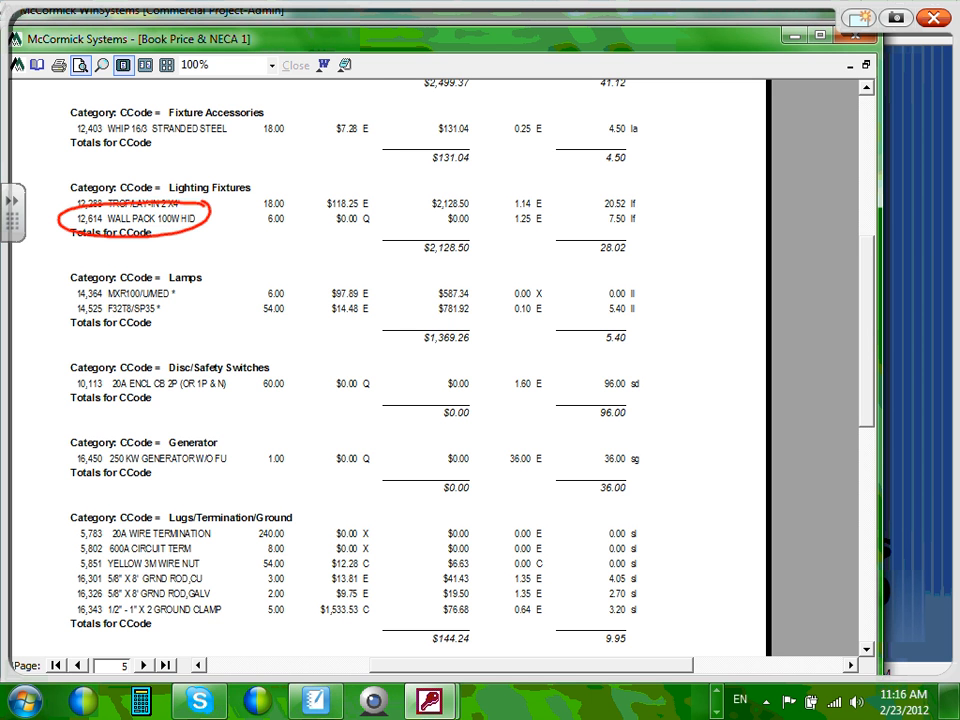
pyautogui.moveTo(382, 208)
pyautogui.mouseDown()
pyautogui.moveTo(322, 207)
pyautogui.moveTo(364, 232)
pyautogui.moveTo(380, 207)
pyautogui.moveTo(411, 226)
pyautogui.mouseUp()
pyautogui.moveTo(412, 204); pyautogui.dragTo(398, 228)
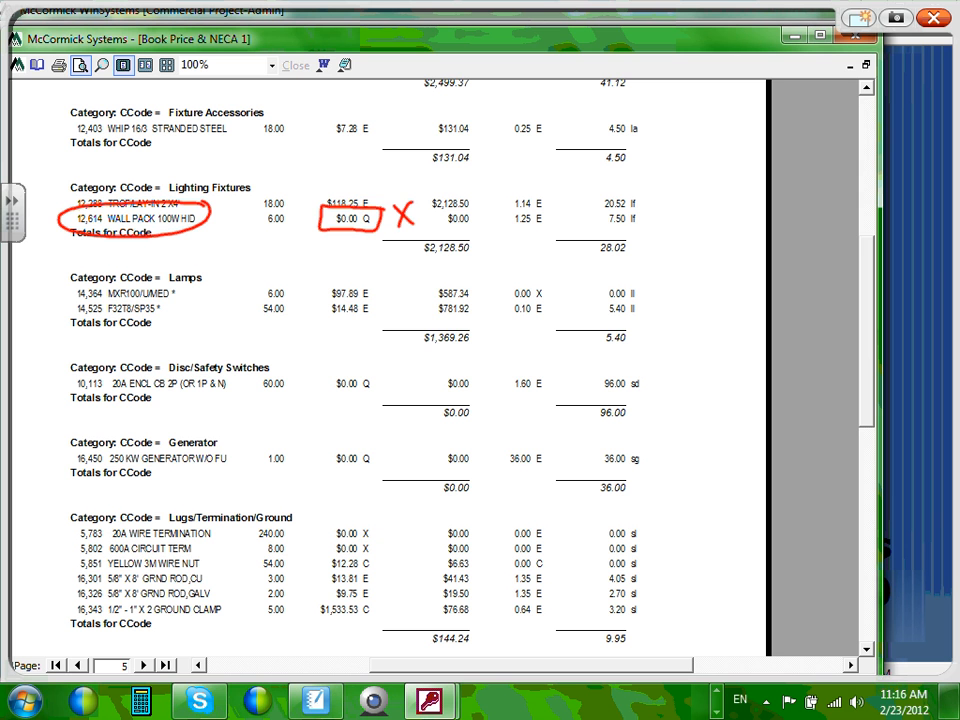
pyautogui.moveTo(287, 204); pyautogui.dragTo(306, 221)
pyautogui.moveTo(308, 202); pyautogui.dragTo(286, 219)
pyautogui.moveTo(378, 362)
pyautogui.mouseDown()
pyautogui.moveTo(362, 402)
pyautogui.moveTo(384, 366)
pyautogui.mouseUp()
pyautogui.moveTo(377, 433)
pyautogui.mouseDown()
pyautogui.moveTo(362, 470)
pyautogui.moveTo(380, 436)
pyautogui.mouseUp()
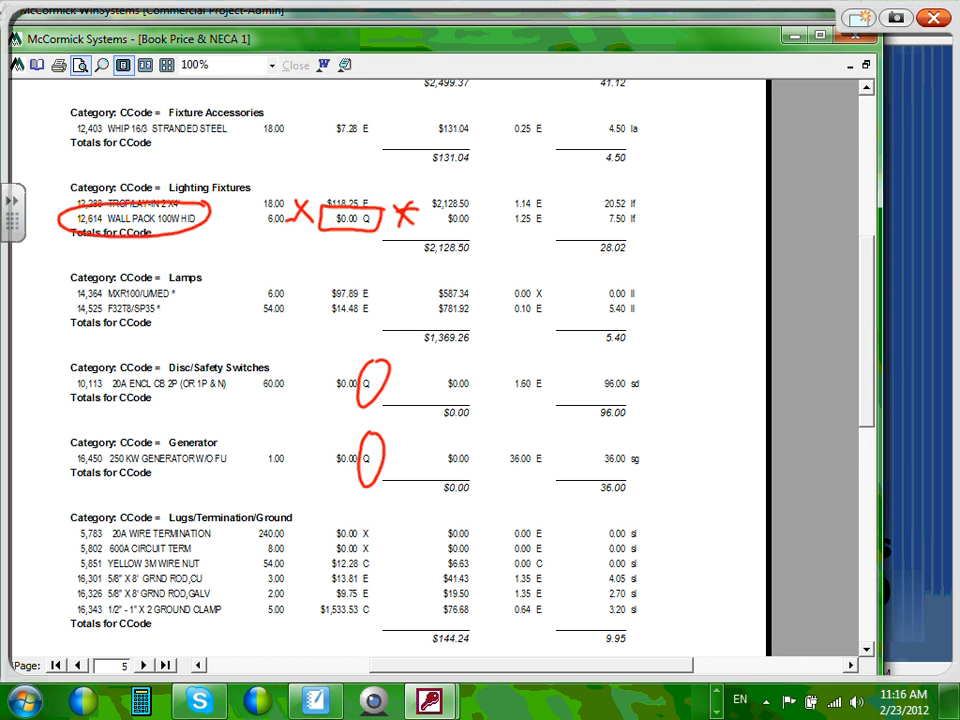
# Step: Add check marks beside the wall pack's labour hours and the 20A enclosed breaker's NECA 1 rate and extension
pyautogui.moveTo(640, 210); pyautogui.dragTo(694, 187)
pyautogui.moveTo(640, 378); pyautogui.dragTo(676, 355)
pyautogui.moveTo(538, 381); pyautogui.dragTo(553, 368)
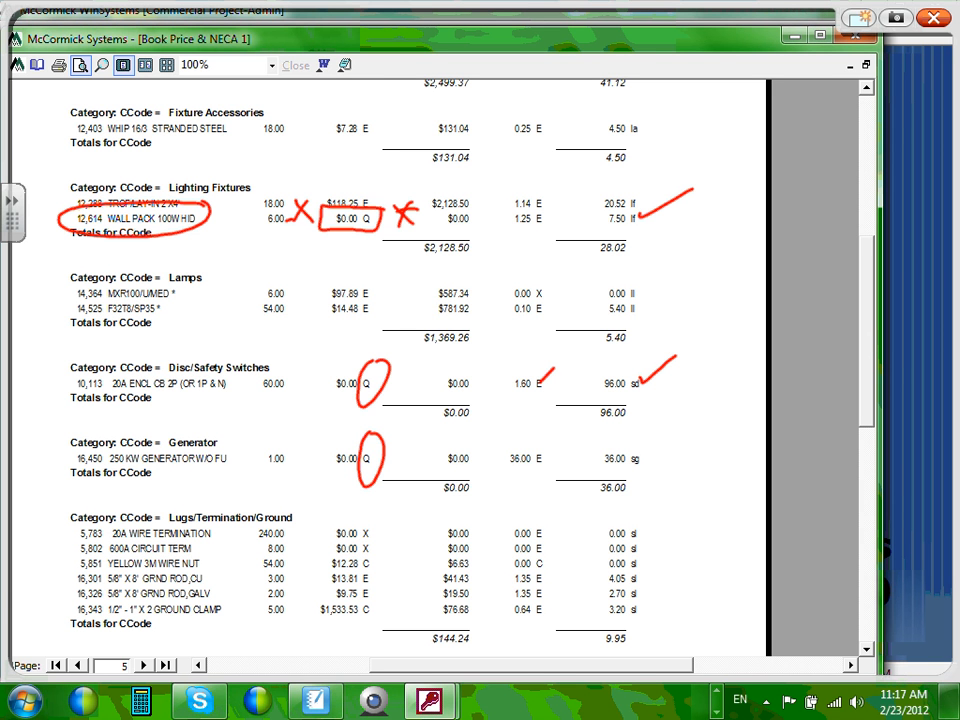
# Step: Handwrite a boxed "Report #1" note across the page, save the ink annotations and clear them
pyautogui.moveTo(567, 268); pyautogui.dragTo(601, 333)
pyautogui.moveTo(560, 275)
pyautogui.mouseDown()
pyautogui.moveTo(603, 270)
pyautogui.moveTo(611, 297)
pyautogui.mouseUp()
pyautogui.moveTo(627, 282)
pyautogui.mouseDown()
pyautogui.moveTo(641, 271)
pyautogui.moveTo(643, 287)
pyautogui.mouseUp()
pyautogui.moveTo(654, 262); pyautogui.dragTo(669, 289)
pyautogui.moveTo(642, 261)
pyautogui.mouseDown()
pyautogui.moveTo(663, 270)
pyautogui.moveTo(702, 238)
pyautogui.mouseUp()
pyautogui.moveTo(700, 232); pyautogui.dragTo(778, 180)
pyautogui.moveTo(745, 190)
pyautogui.mouseDown()
pyautogui.moveTo(750, 210)
pyautogui.moveTo(762, 180)
pyautogui.mouseUp()
pyautogui.moveTo(757, 195)
pyautogui.mouseDown()
pyautogui.moveTo(780, 170)
pyautogui.moveTo(789, 193)
pyautogui.mouseUp()
pyautogui.moveTo(800, 132)
pyautogui.mouseDown()
pyautogui.moveTo(815, 170)
pyautogui.moveTo(848, 160)
pyautogui.mouseUp()
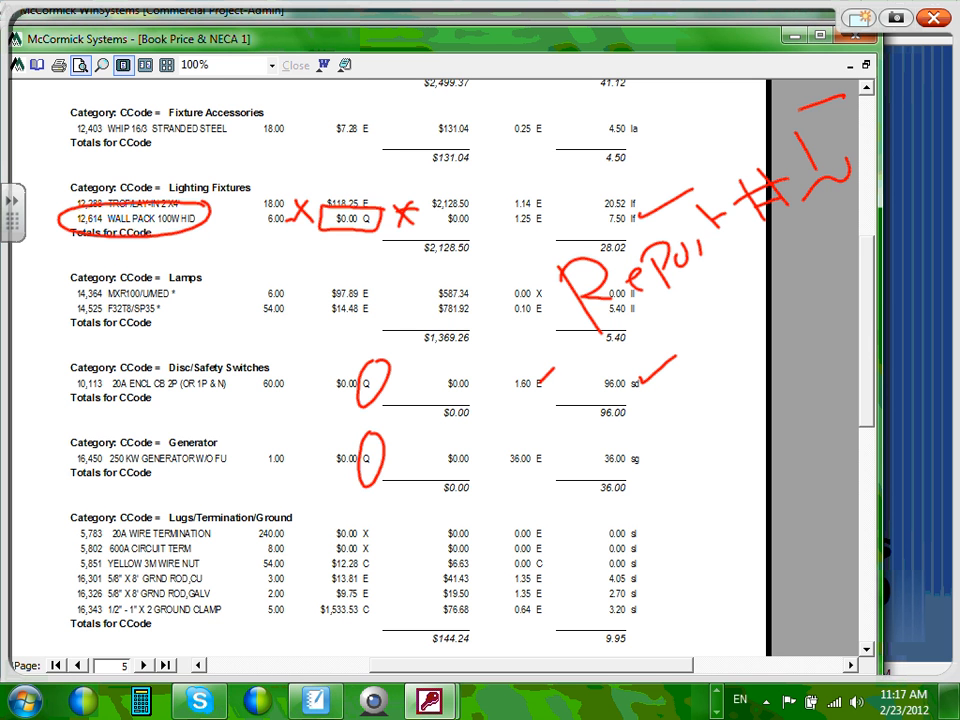
pyautogui.moveTo(856, 97)
pyautogui.mouseDown()
pyautogui.moveTo(546, 375)
pyautogui.moveTo(860, 100)
pyautogui.mouseUp()
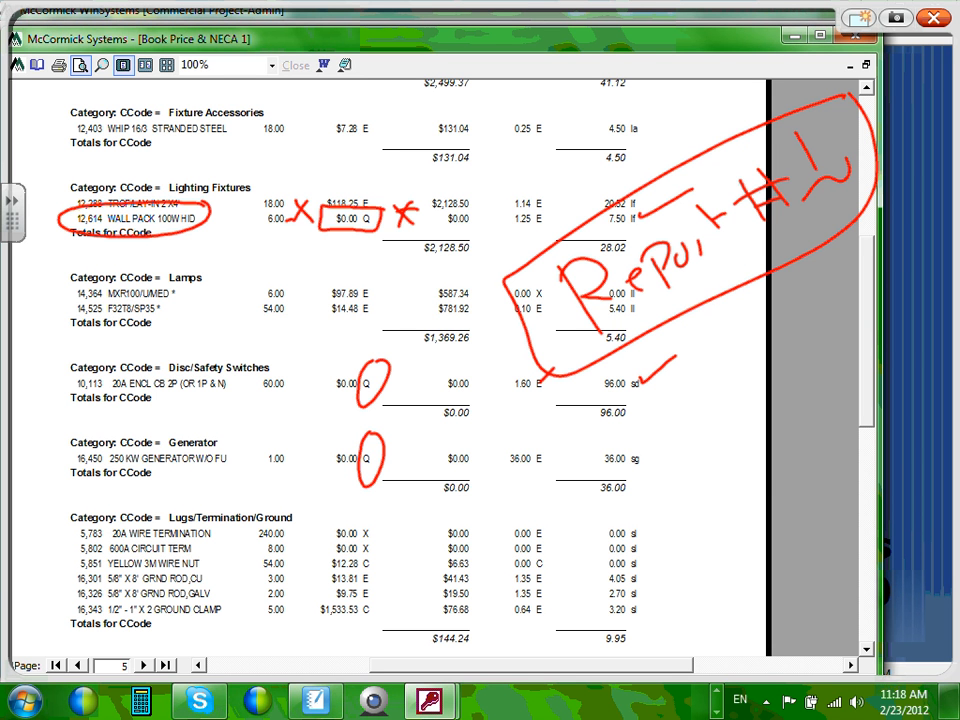
pyautogui.click(896, 18)
pyautogui.click(932, 20)
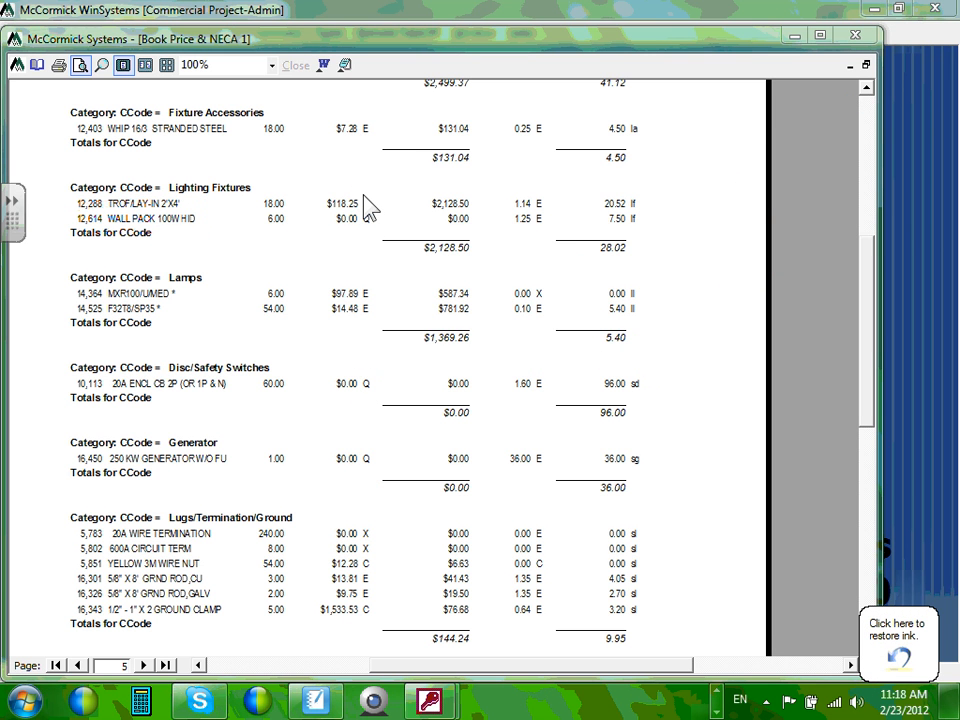
# Step: Go to the Report Totals, box the Ext Book Price and NECA 1 Ext totals, and label them as material dollars and labour hours
pyautogui.click(144, 666)
pyautogui.click(144, 666)
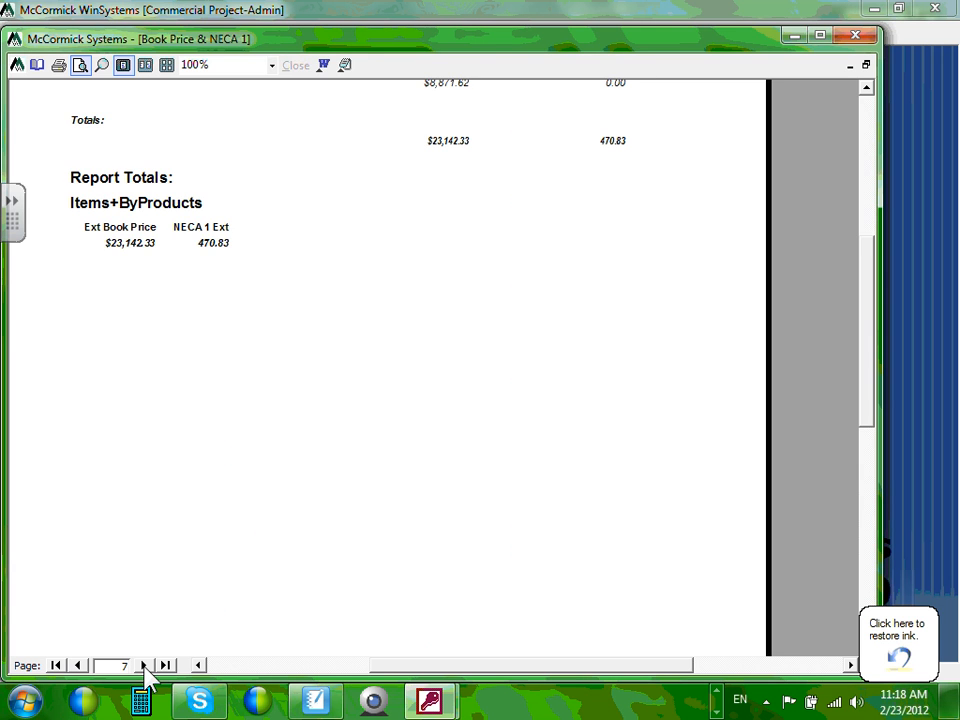
pyautogui.click(41, 326)
pyautogui.click(261, 222)
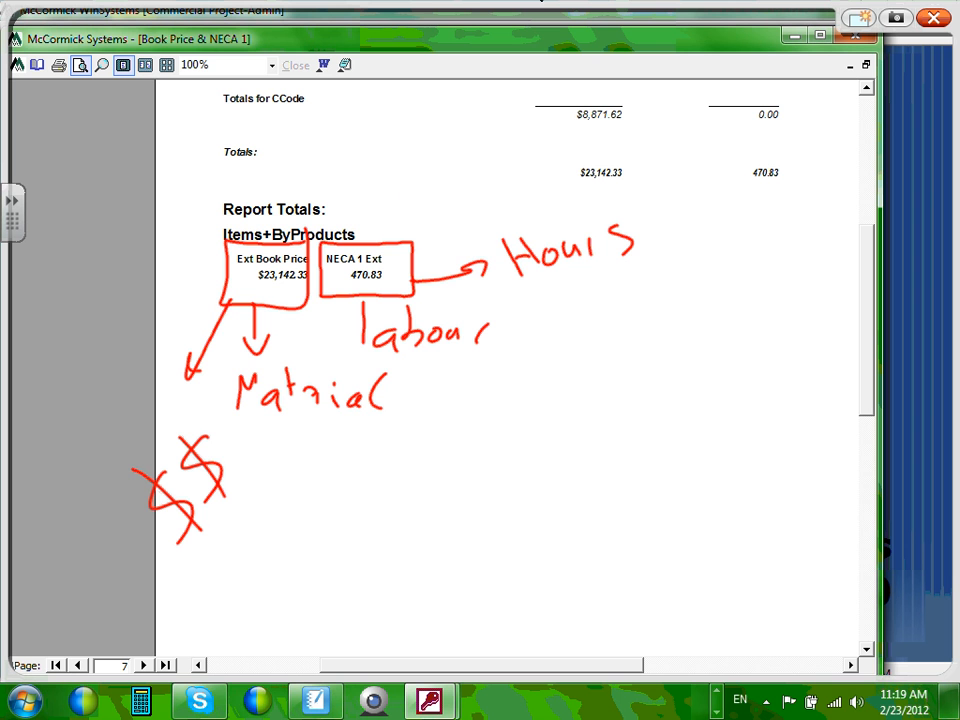
pyautogui.click(936, 18)
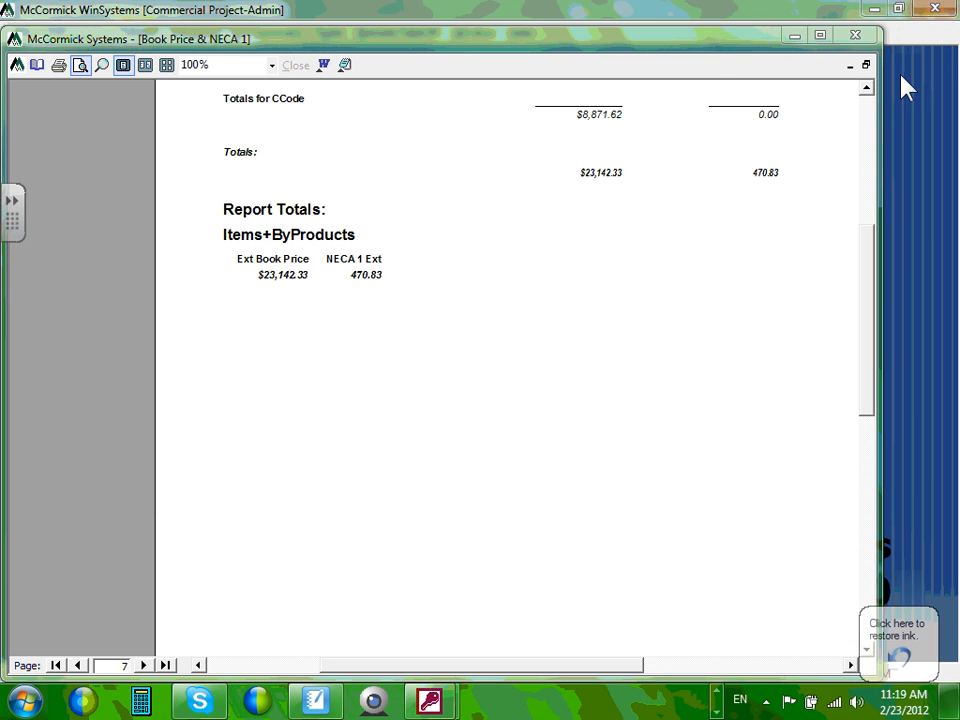
# Step: Send the previewed report's results to bid summary Summary #1 and open the project's Bid Summary
pyautogui.click(855, 35)
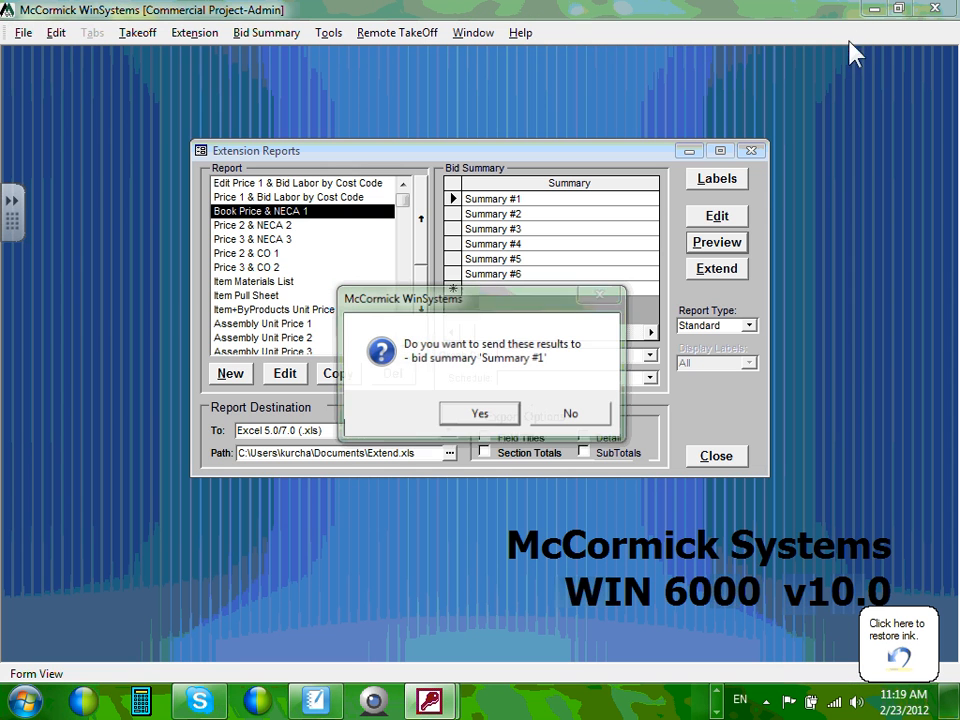
pyautogui.click(468, 418)
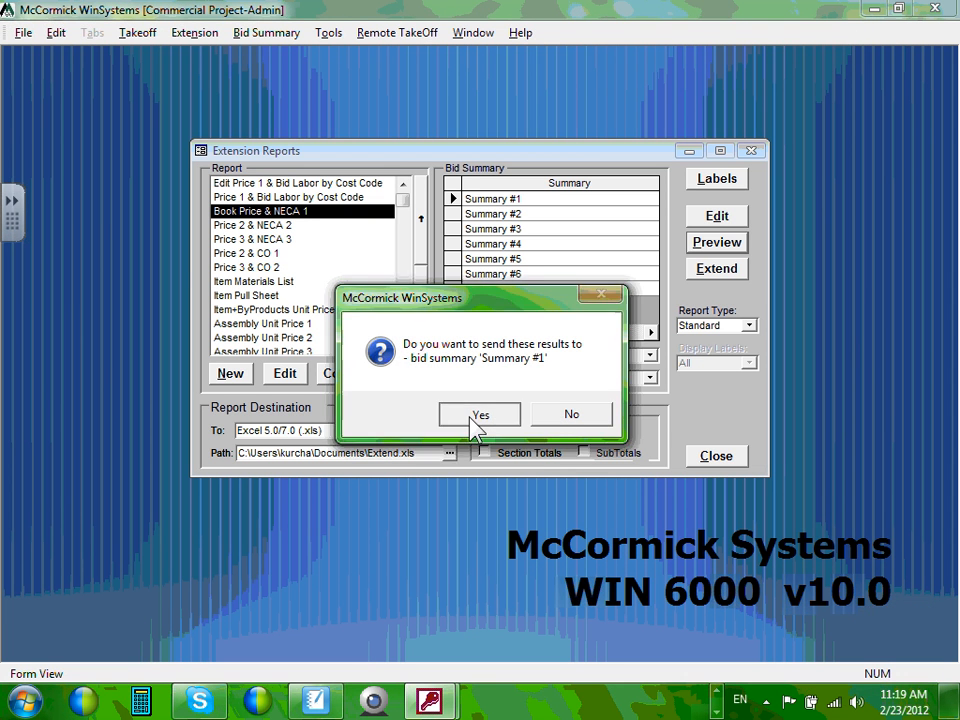
pyautogui.click(490, 422)
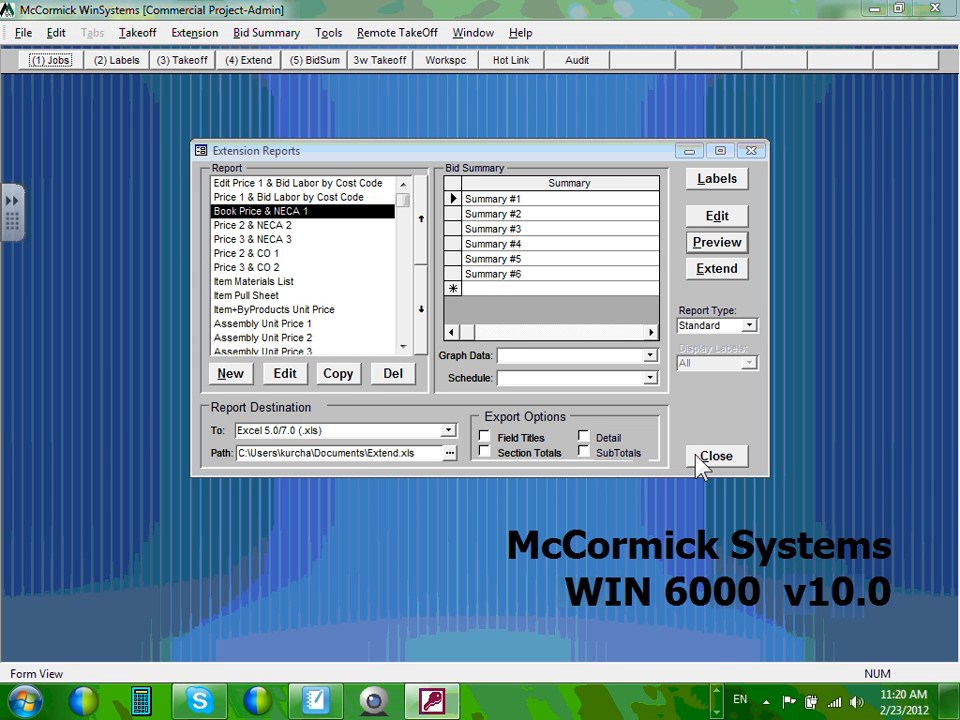
pyautogui.click(318, 60)
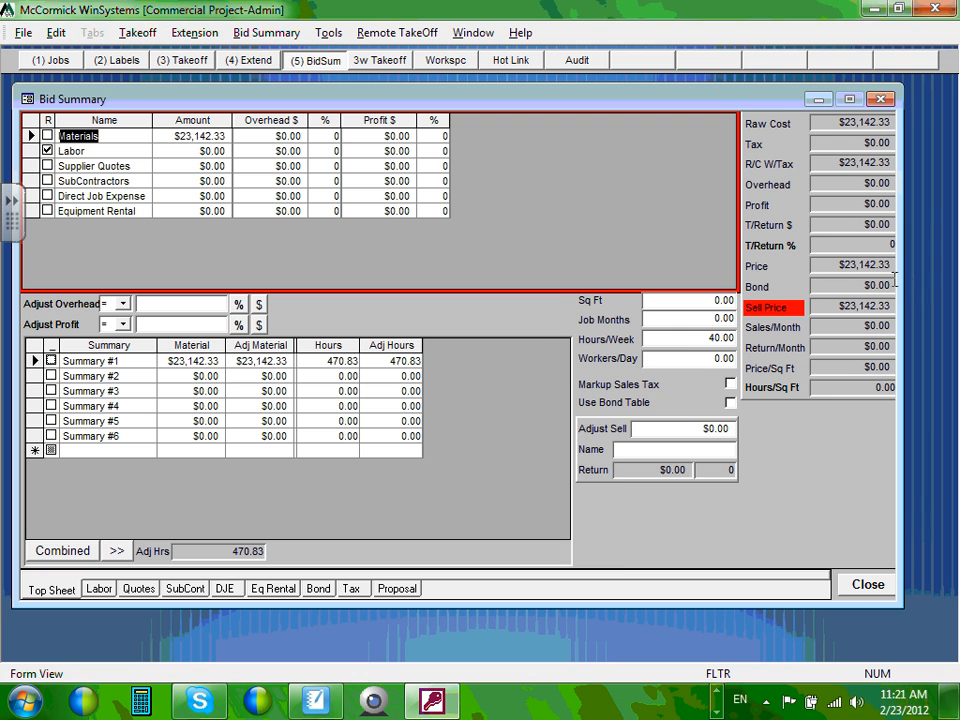
# Step: Enlarge the Bid Summary window in width and height so the whole top sheet has more room
pyautogui.moveTo(895, 279); pyautogui.dragTo(948, 276)
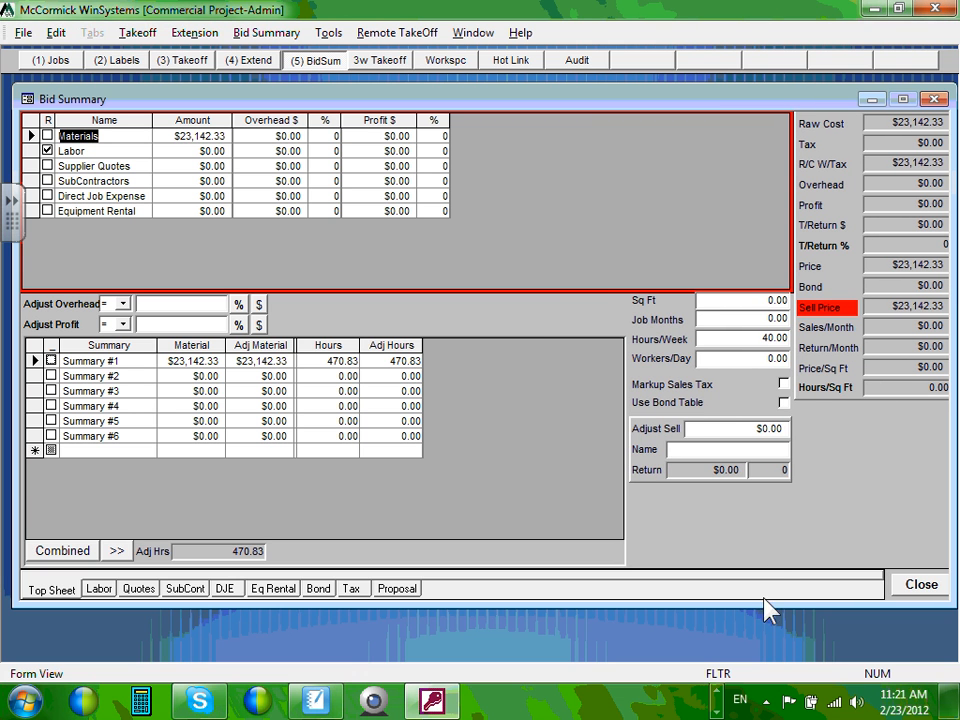
pyautogui.moveTo(764, 604); pyautogui.dragTo(755, 658)
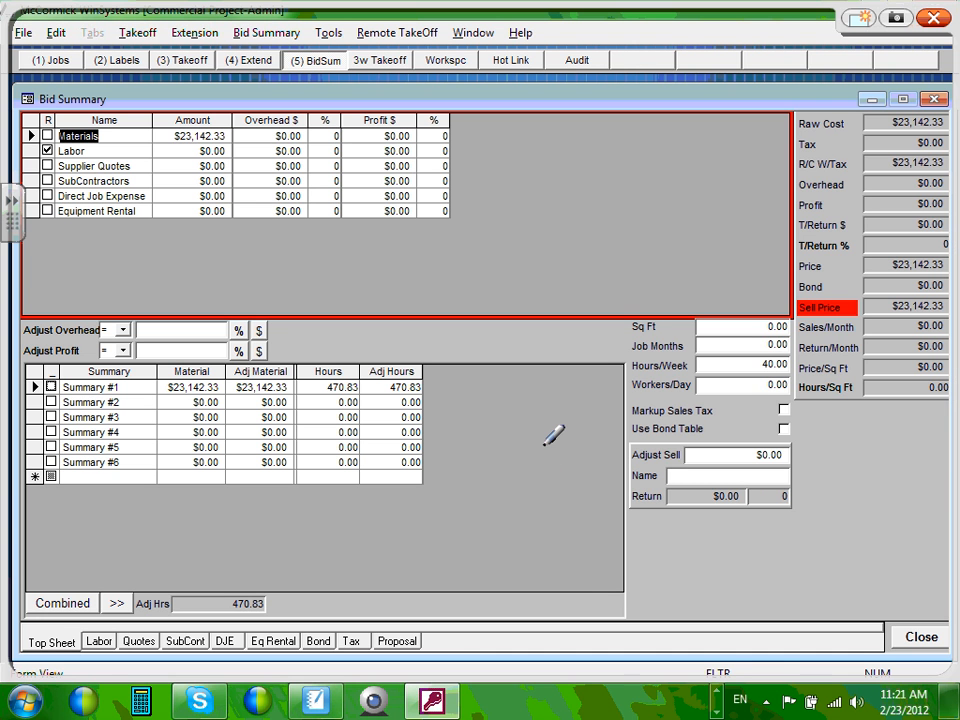
# Step: Circle the section names from Labor to Proposal, clear the ink, circle the Raw Cost, Sell Price, Sq Ft and Job Months values, and clear again
pyautogui.moveTo(114, 630)
pyautogui.mouseDown()
pyautogui.moveTo(70, 634)
pyautogui.moveTo(114, 645)
pyautogui.moveTo(159, 630)
pyautogui.moveTo(154, 642)
pyautogui.moveTo(152, 633)
pyautogui.moveTo(175, 663)
pyautogui.moveTo(206, 640)
pyautogui.mouseUp()
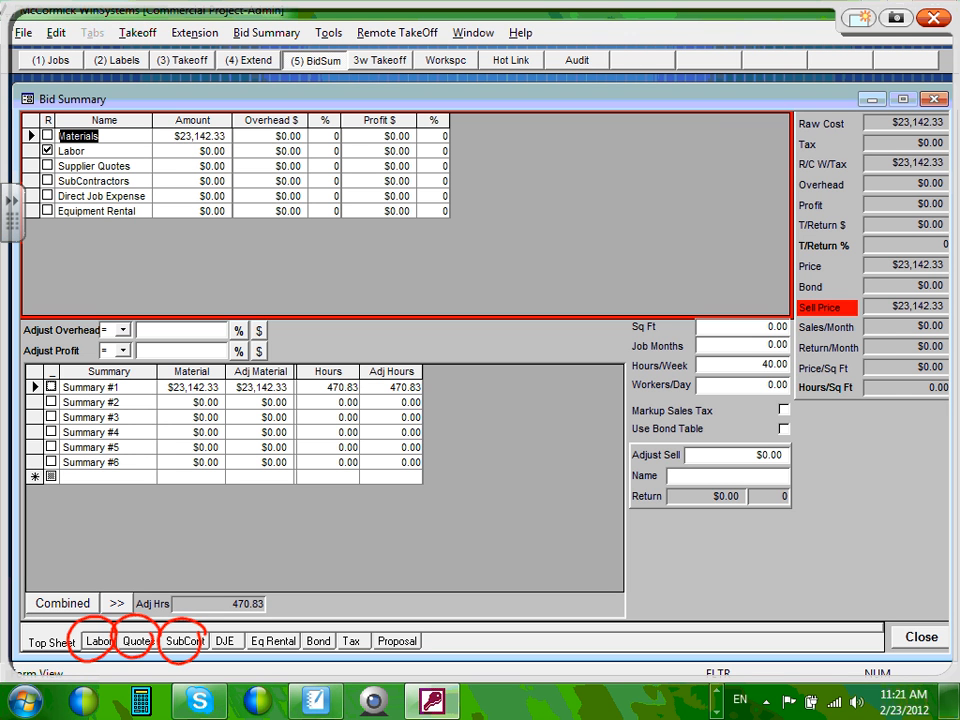
pyautogui.moveTo(236, 628)
pyautogui.mouseDown()
pyautogui.moveTo(204, 660)
pyautogui.moveTo(238, 630)
pyautogui.mouseUp()
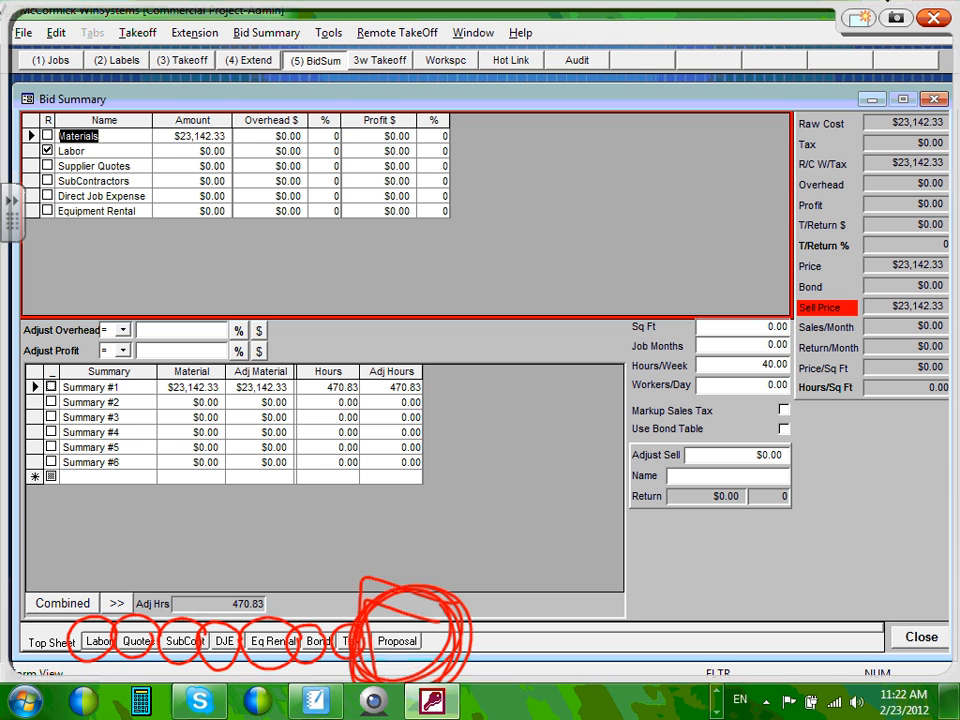
pyautogui.click(930, 20)
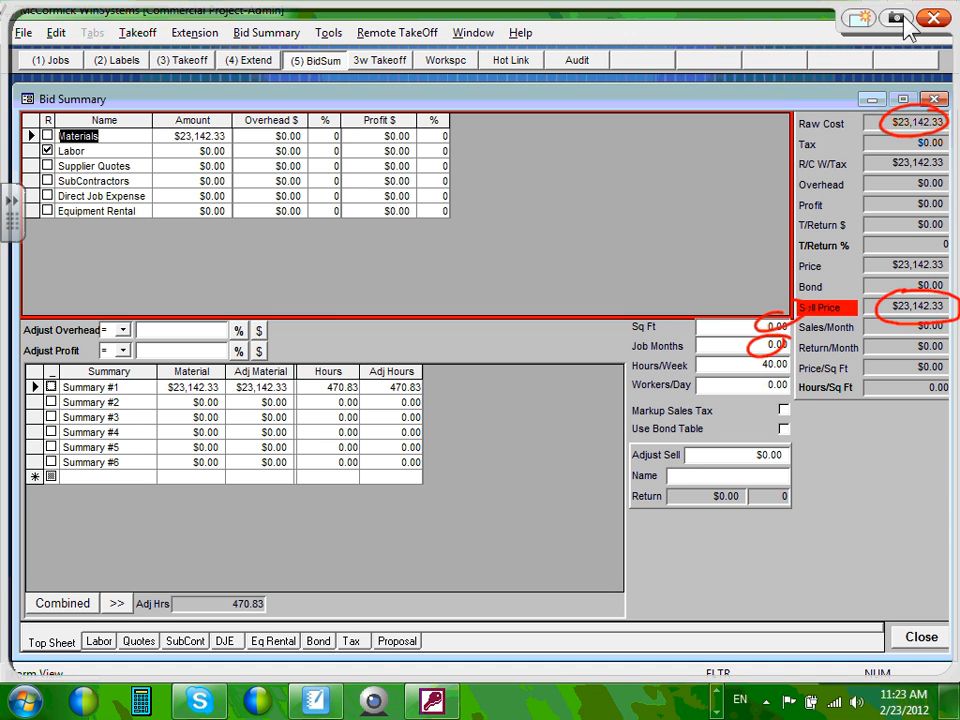
pyautogui.click(940, 20)
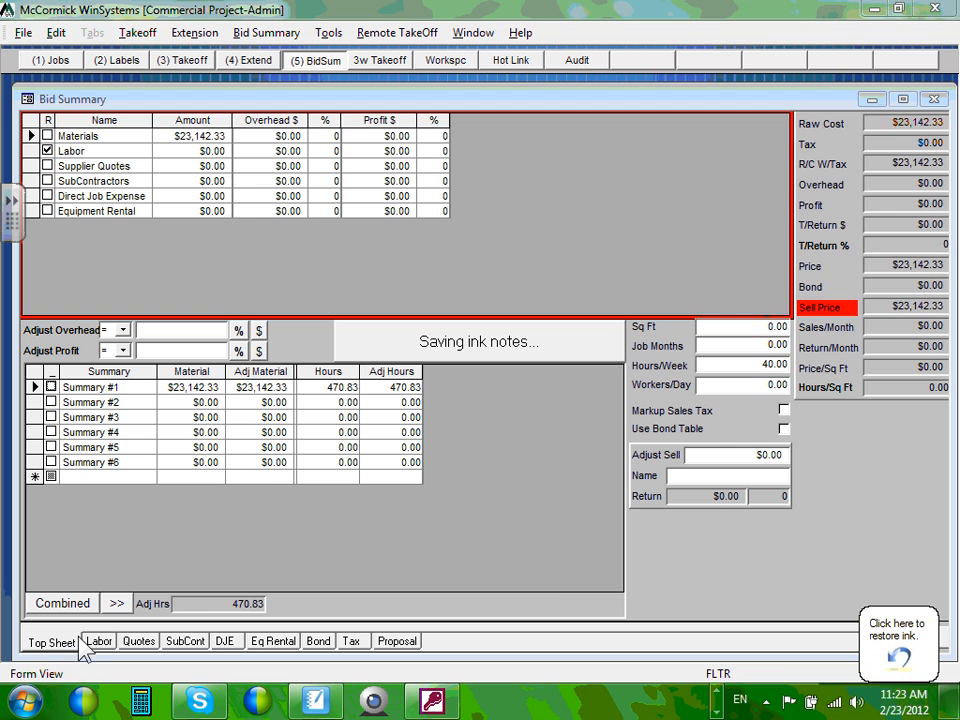
# Step: Go to the Labor section of the bid summary and add the J/Mn Wir class from Phoenix Inside three times to the labor breakdown
pyautogui.click(100, 643)
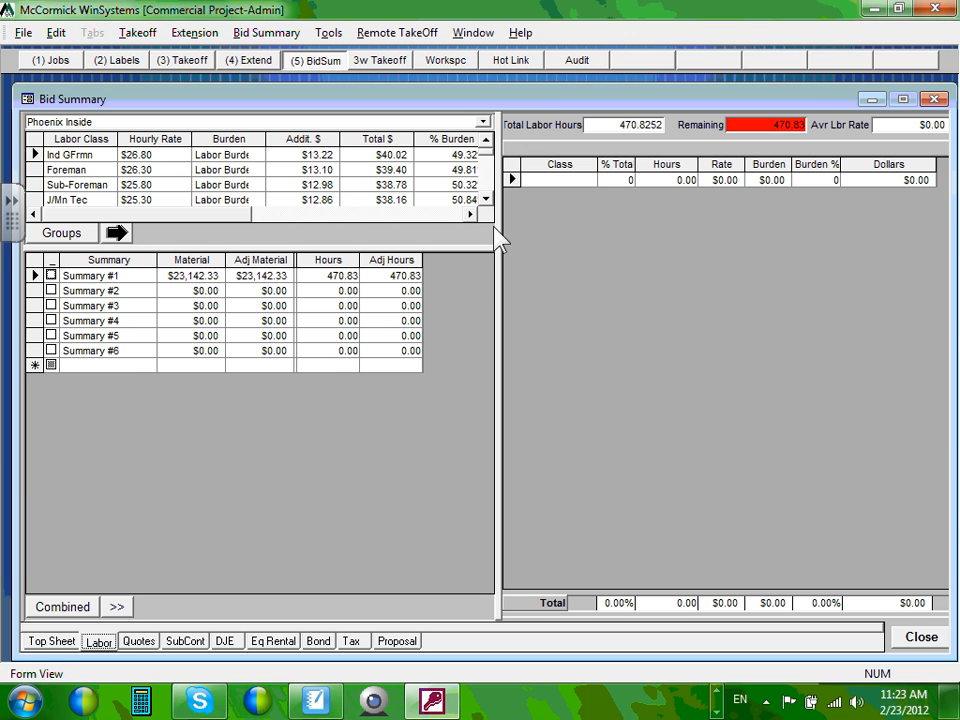
pyautogui.moveTo(487, 198); pyautogui.dragTo(491, 140)
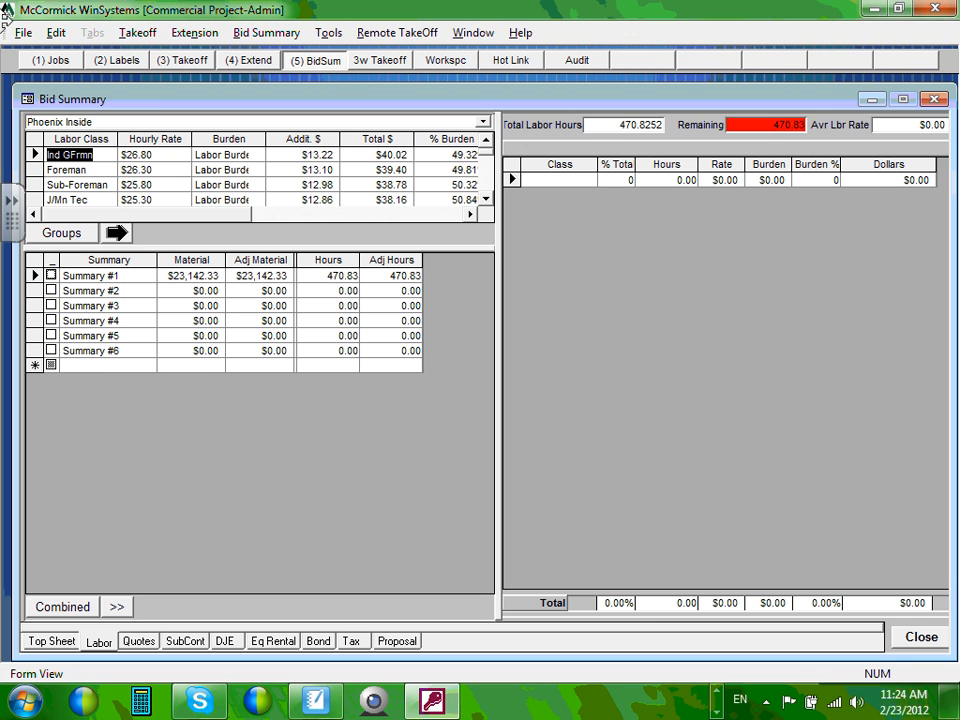
pyautogui.click(486, 199)
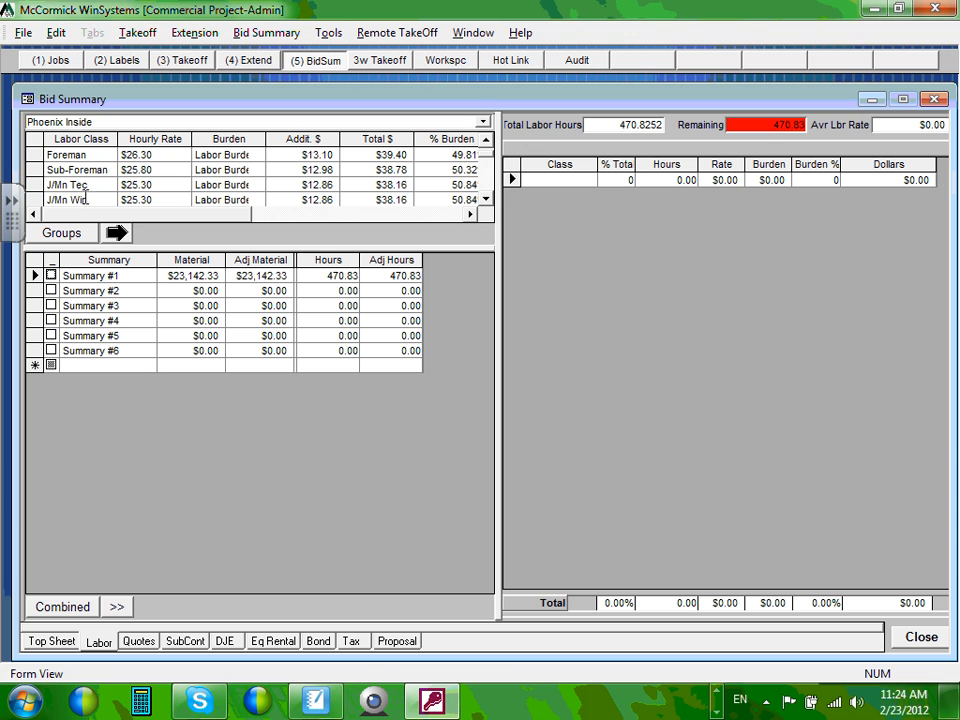
pyautogui.click(486, 200)
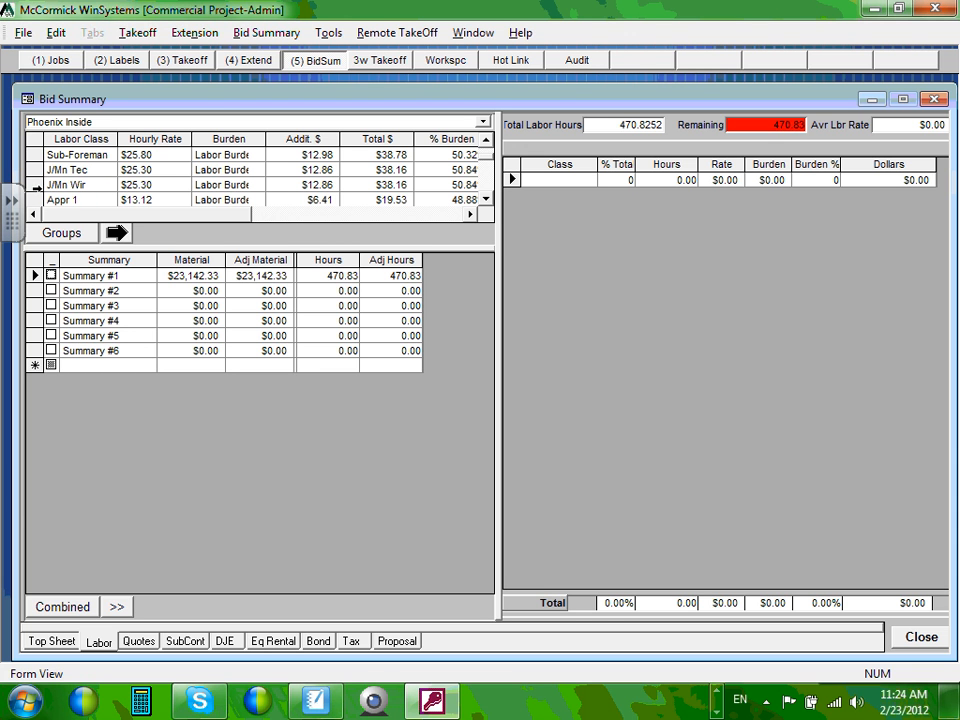
pyautogui.click(33, 185)
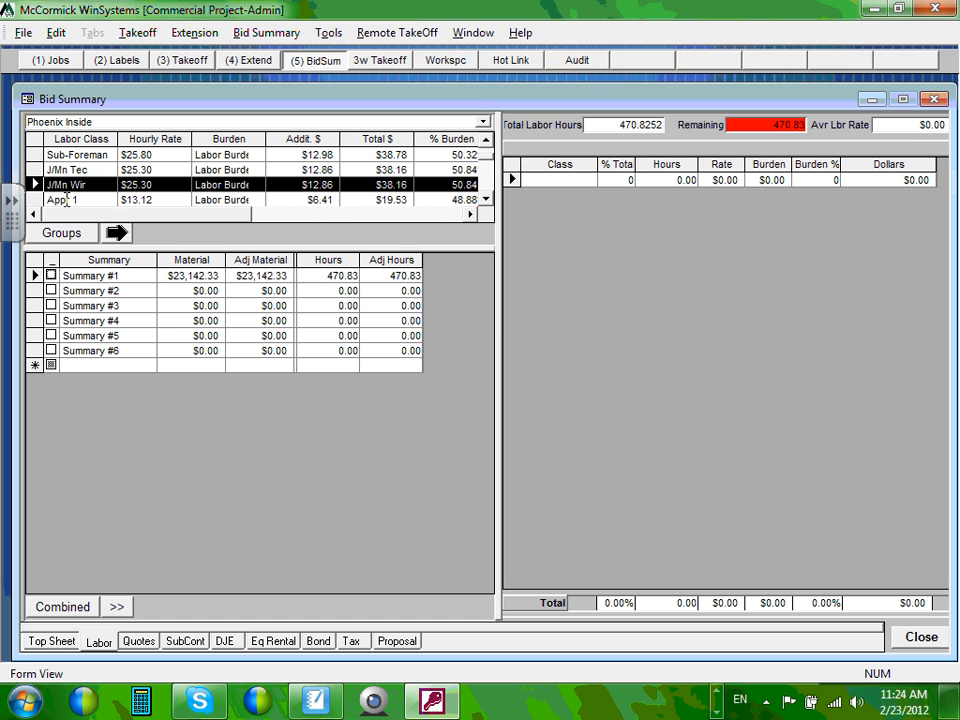
pyautogui.click(116, 233)
pyautogui.click(117, 234)
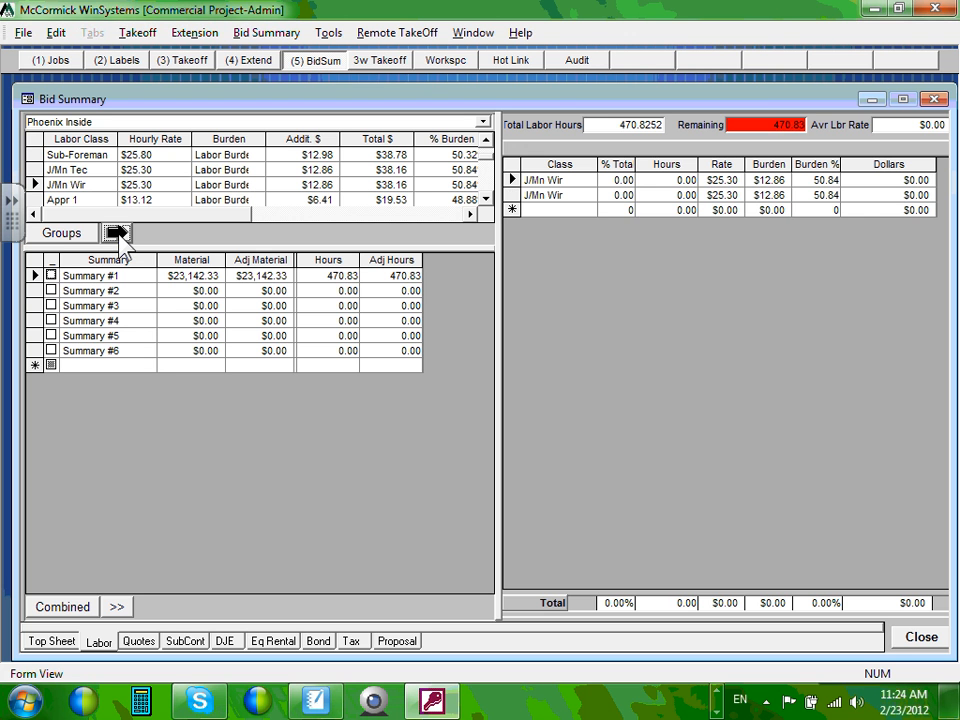
pyautogui.click(117, 234)
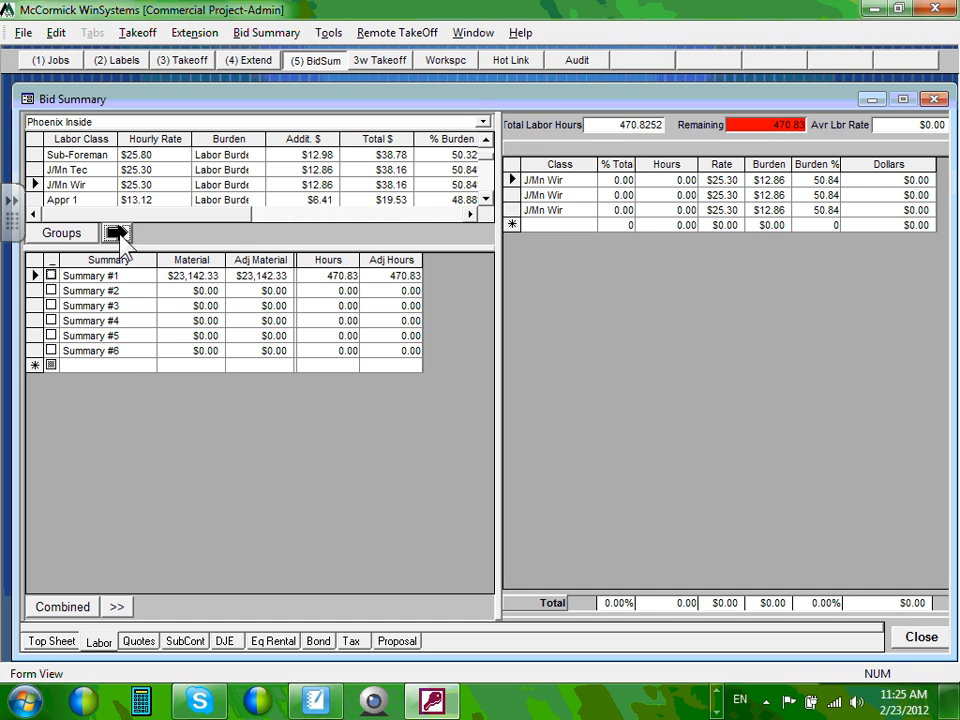
# Step: Add two more J/Mn Wir rows to the labor breakdown
pyautogui.click(34, 184)
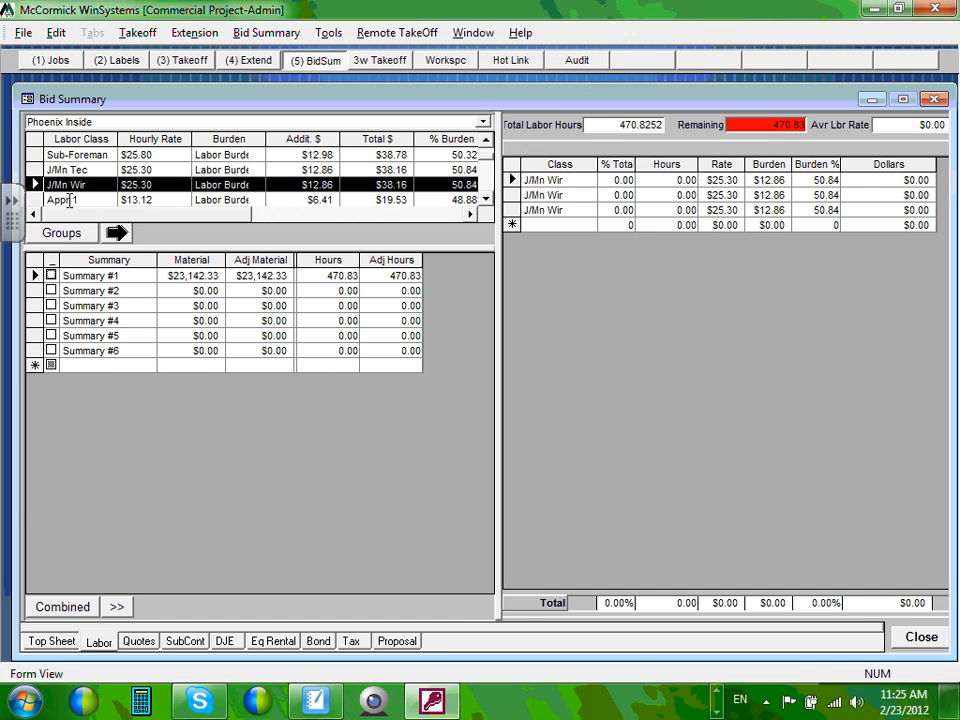
pyautogui.click(117, 233)
pyautogui.click(117, 233)
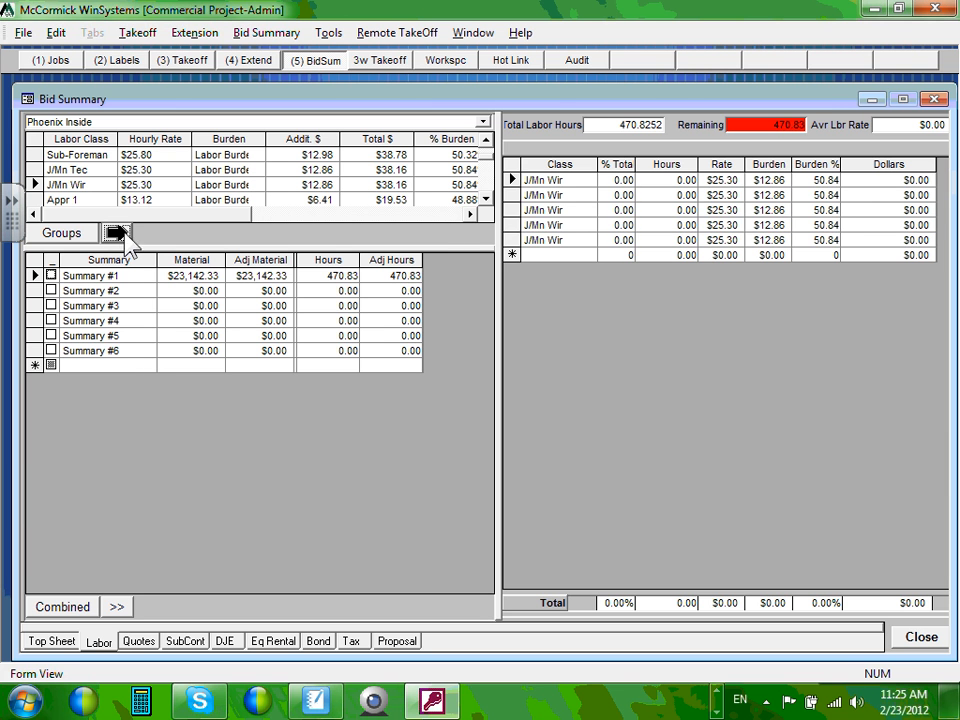
# Step: Delete the two surplus J/Mn Wir rows from the labor breakdown
pyautogui.click(512, 225)
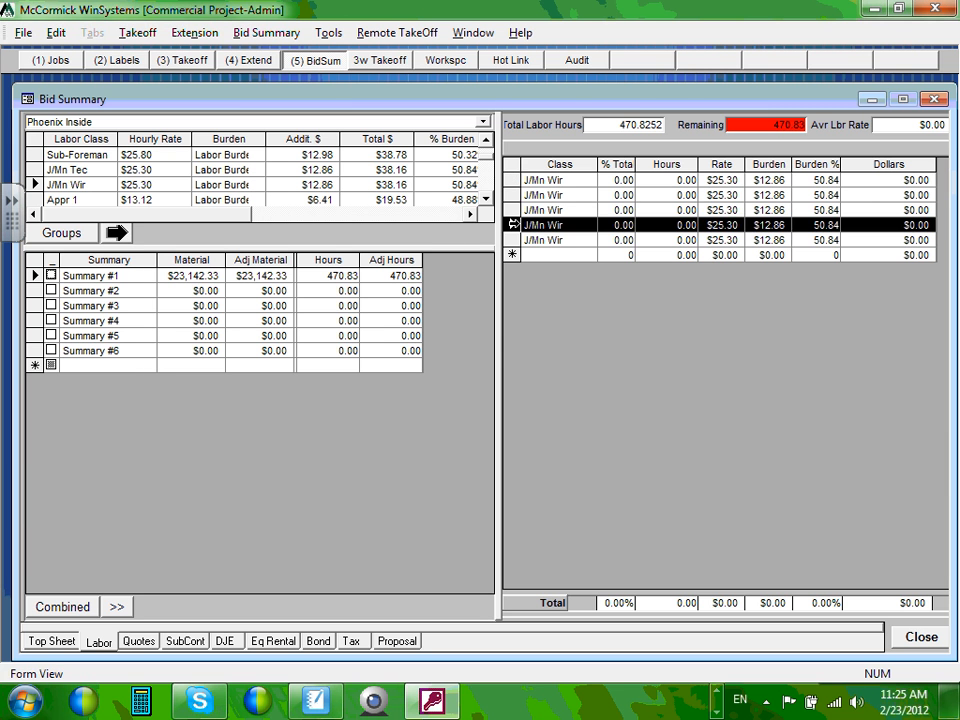
pyautogui.press('Delete')
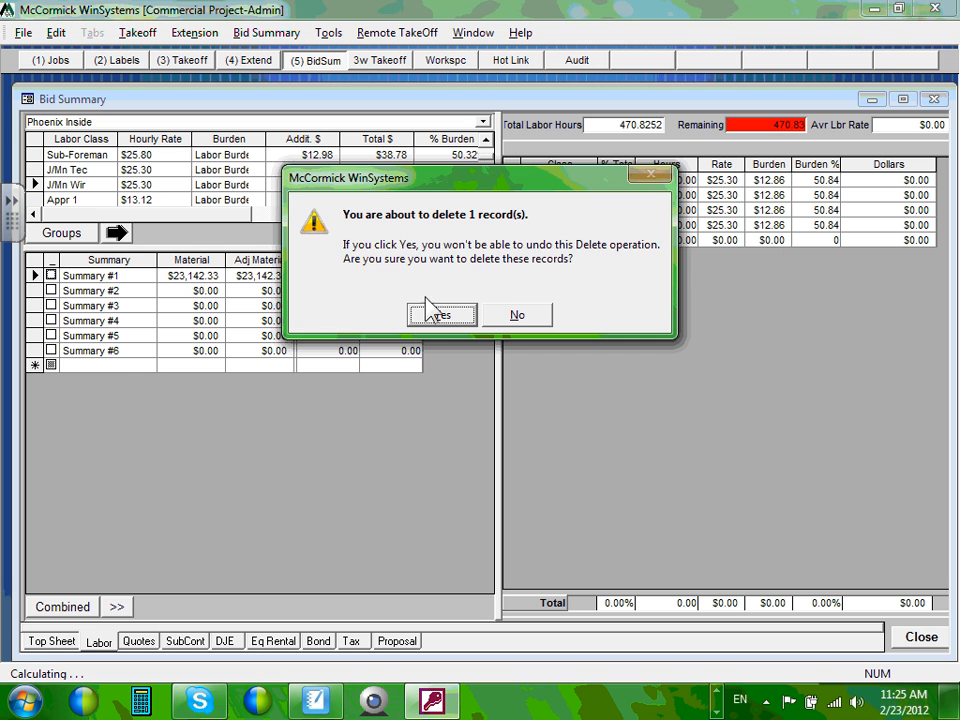
pyautogui.click(465, 316)
pyautogui.click(518, 225)
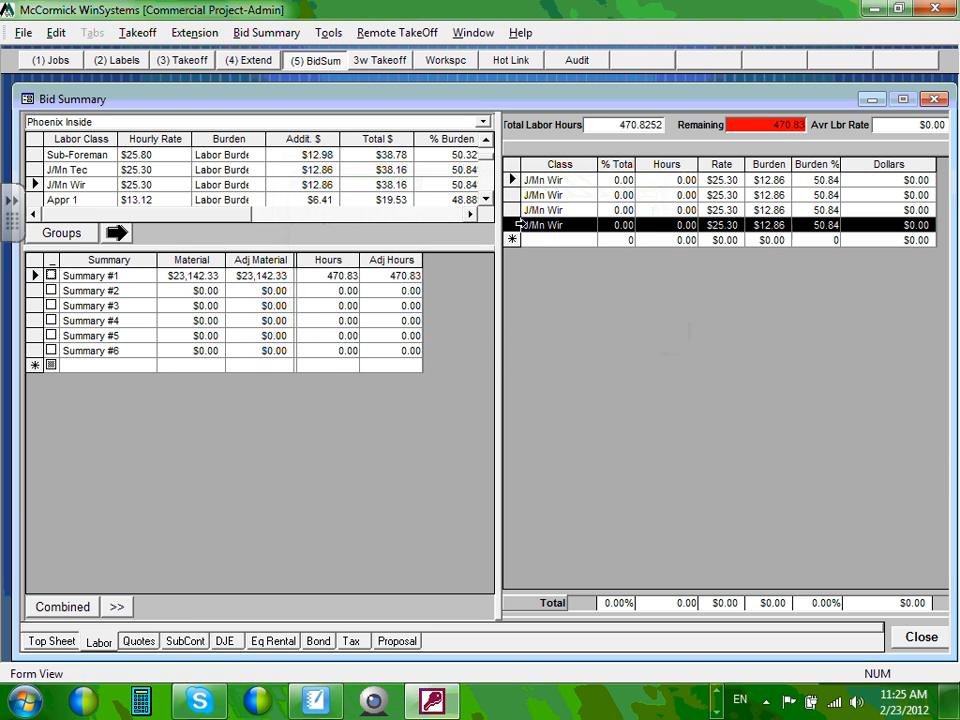
pyautogui.press('Delete')
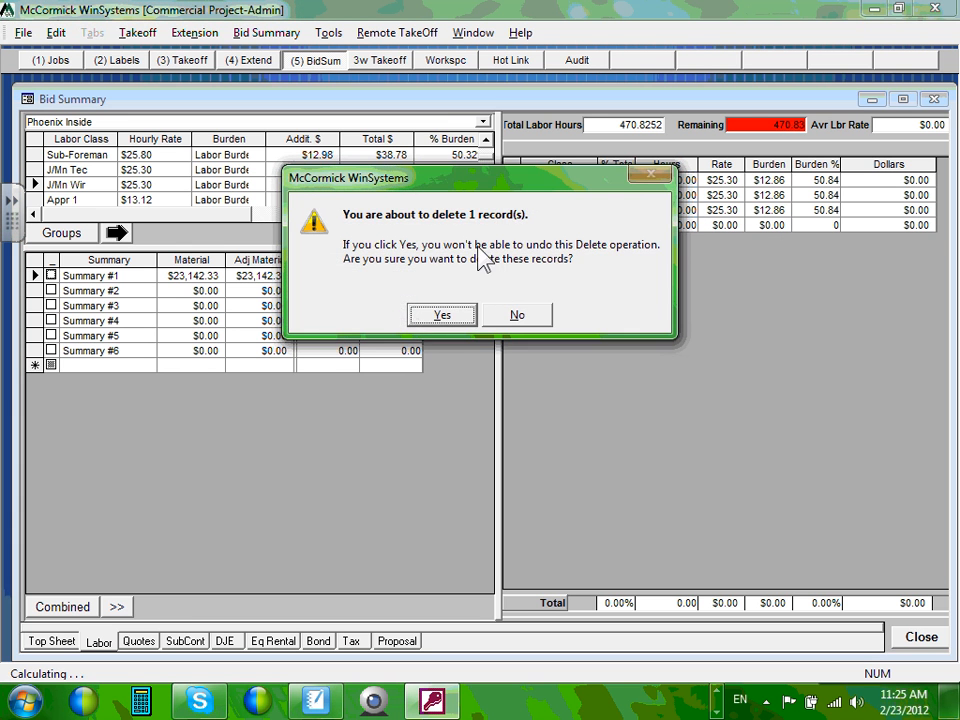
pyautogui.click(466, 314)
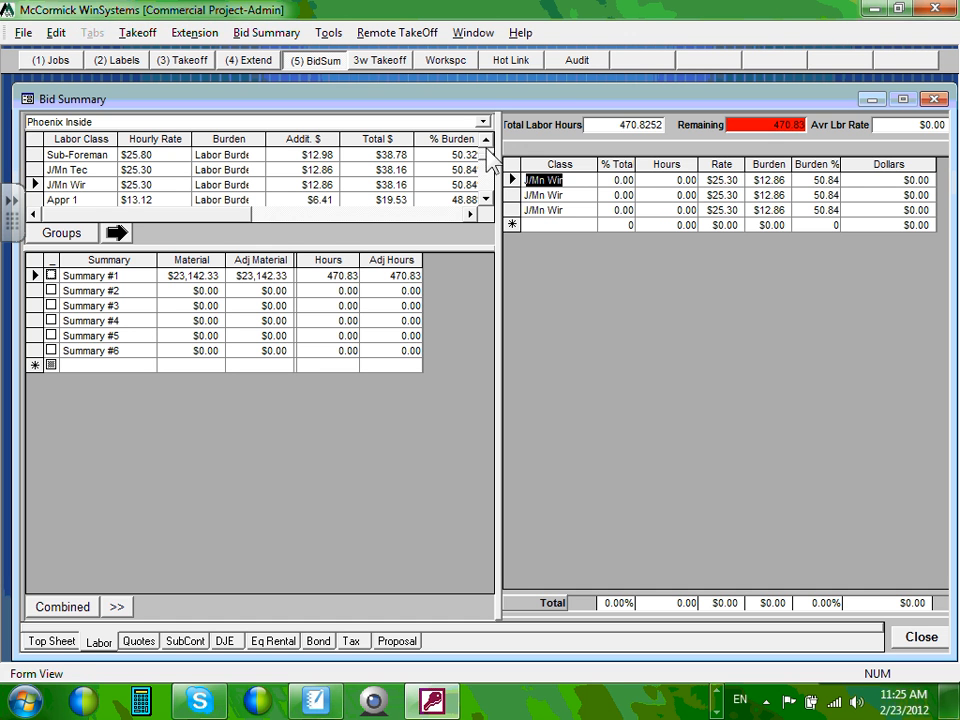
# Step: Add the Appr 1 labor class six times to the labor breakdown below the J/Mn Wir rows
pyautogui.click(486, 200)
pyautogui.click(486, 200)
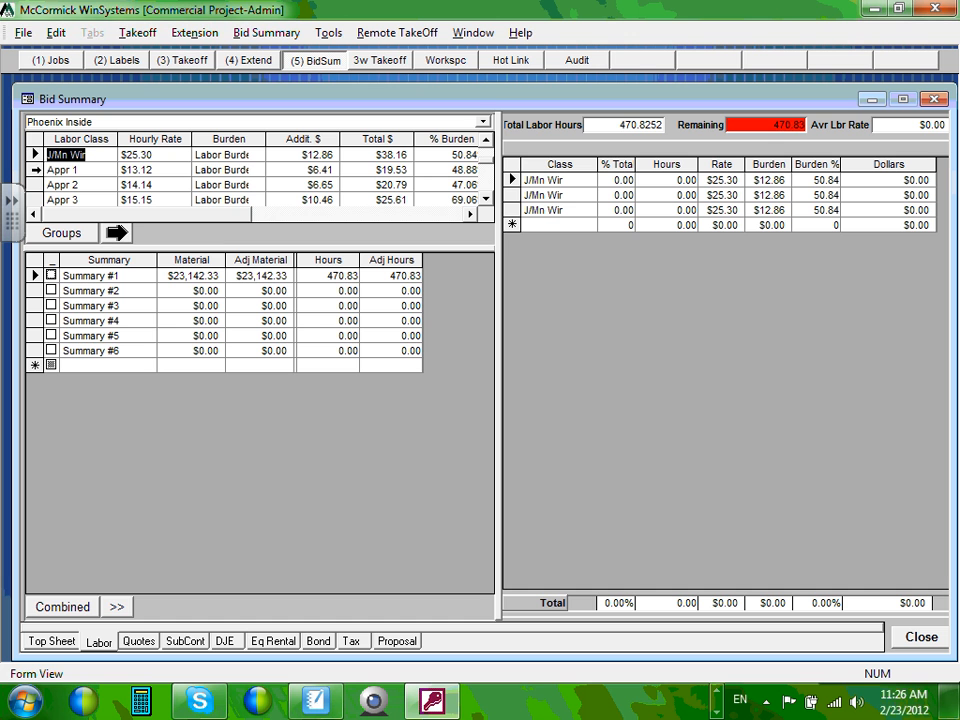
pyautogui.click(35, 170)
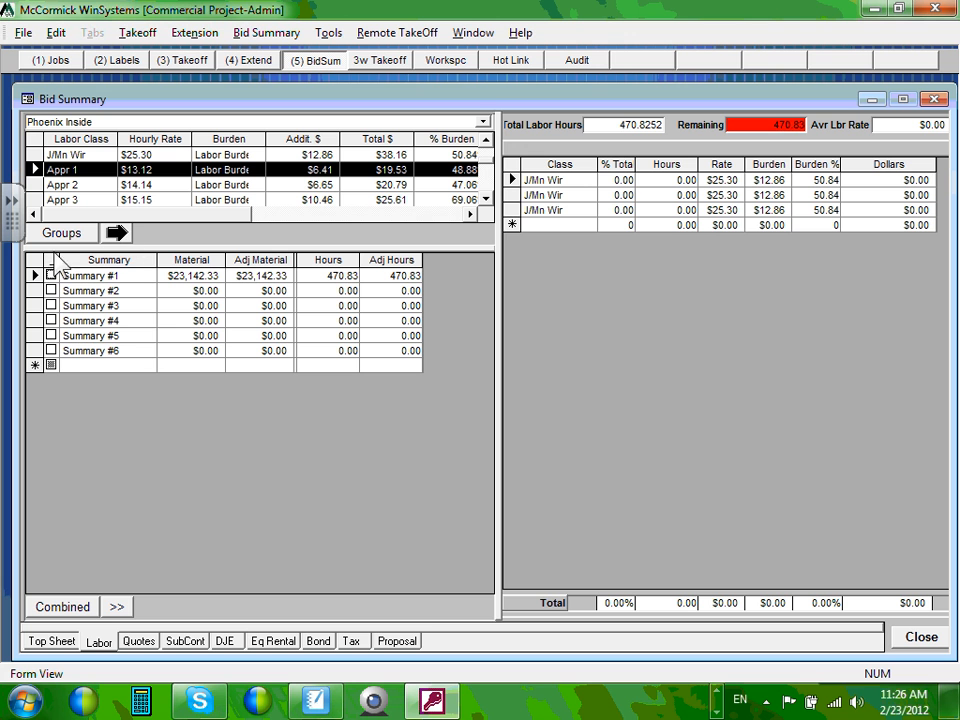
pyautogui.click(117, 235)
pyautogui.click(117, 235)
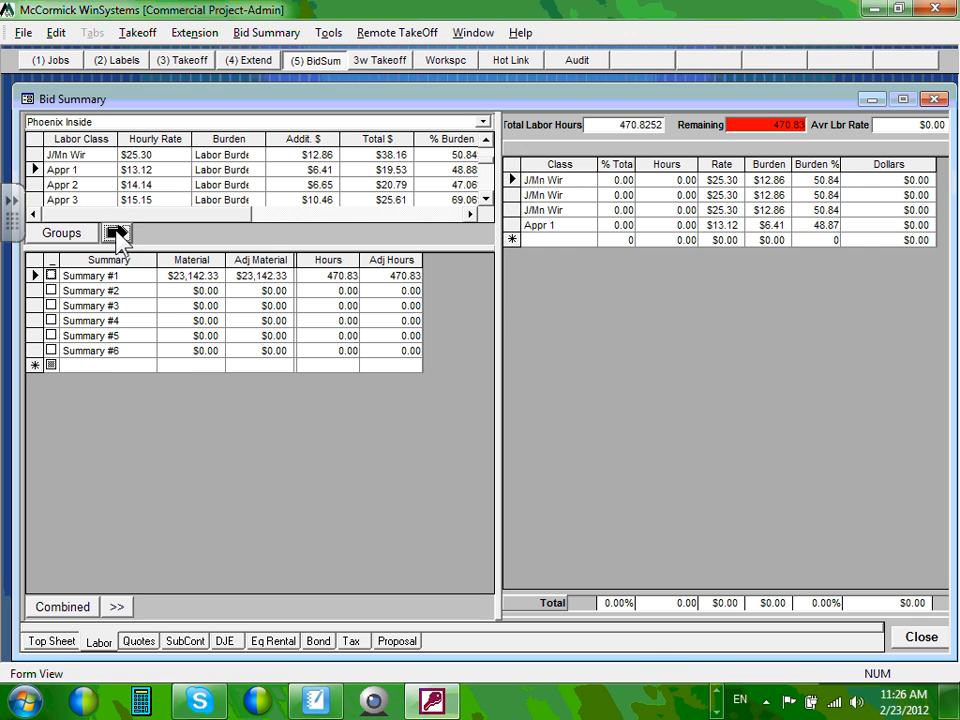
pyautogui.click(117, 235)
pyautogui.click(117, 235)
pyautogui.click(117, 235)
pyautogui.click(117, 235)
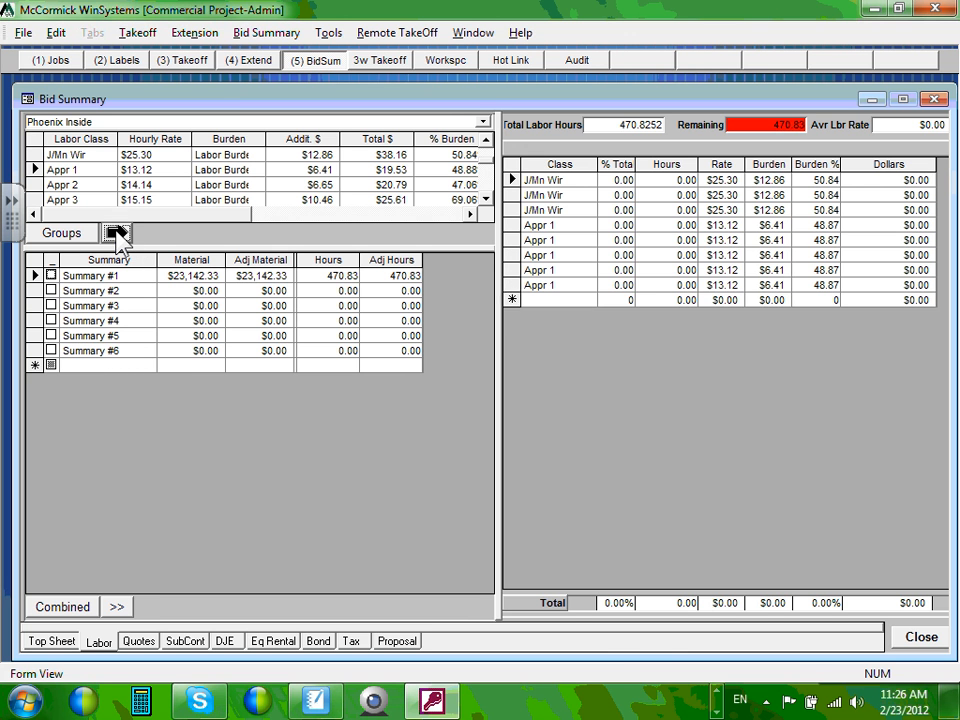
pyautogui.click(117, 235)
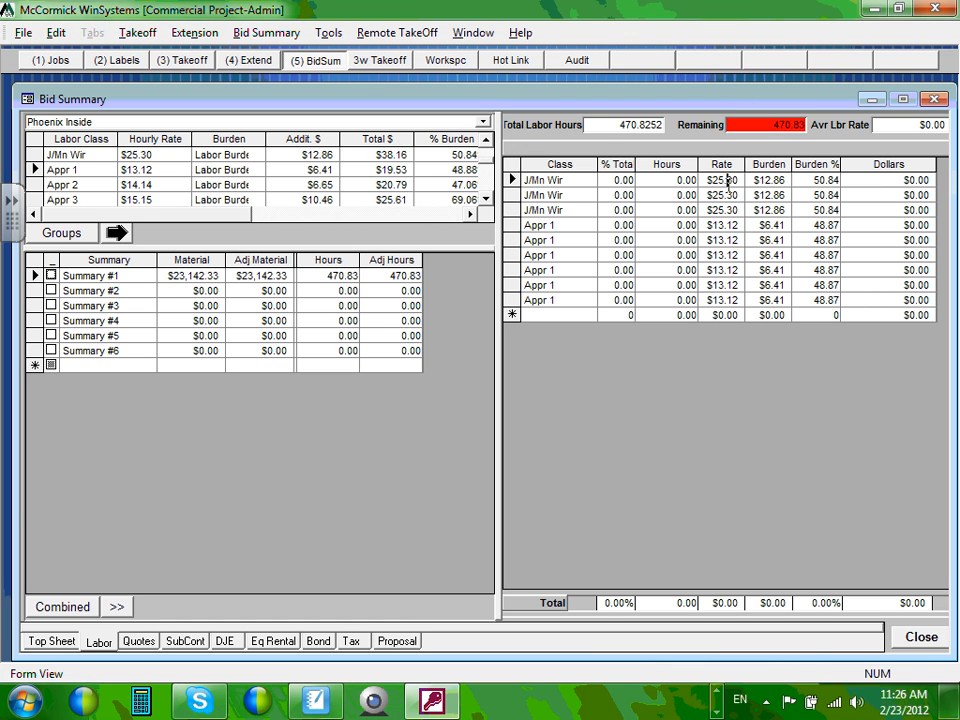
# Step: Set the hourly rate of all three J/Mn Wir rows in the labor breakdown to $33.00
pyautogui.moveTo(708, 181); pyautogui.dragTo(740, 180)
pyautogui.write('33')
pyautogui.click(723, 195)
pyautogui.click(698, 195)
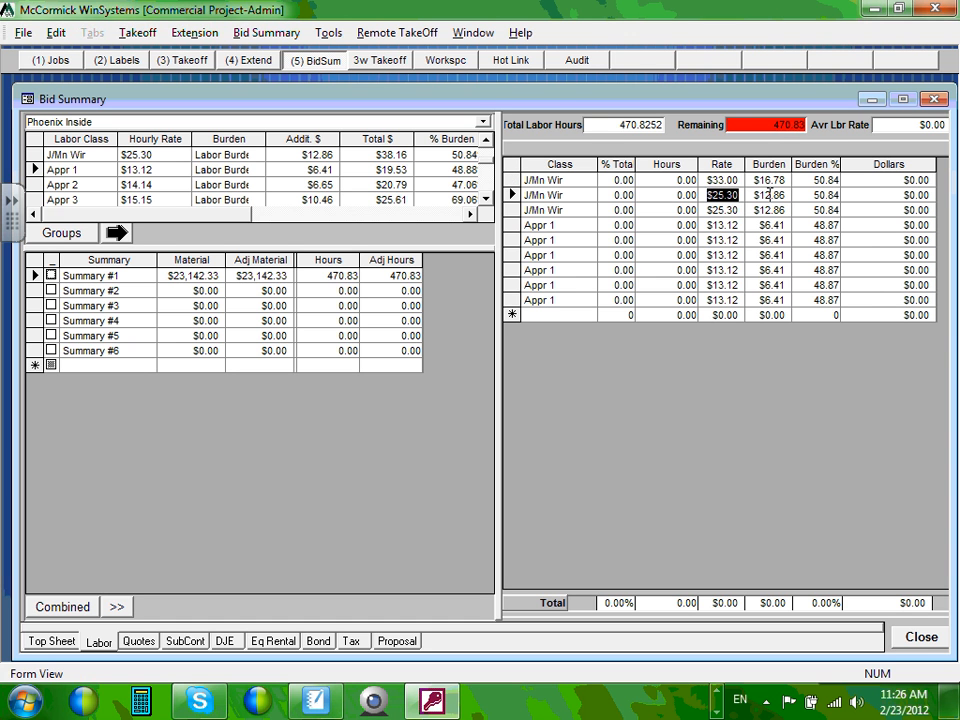
pyautogui.write('33')
pyautogui.click(709, 211)
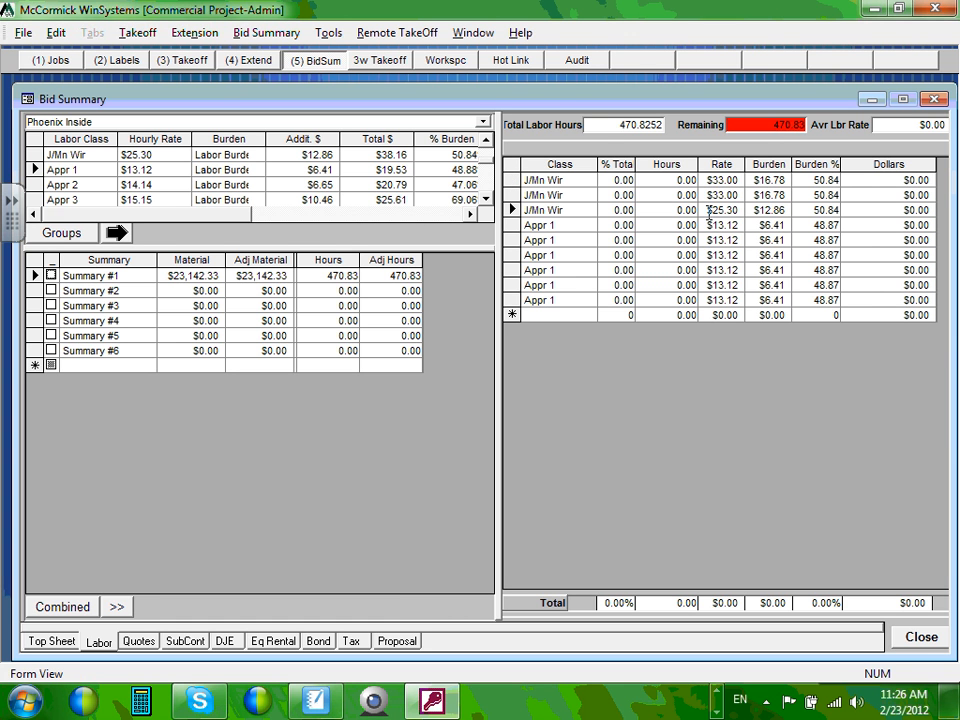
pyautogui.click(709, 211)
pyautogui.write('33')
# Step: Set the hourly rate of all six Appr 1 rows in the labor breakdown to $20.00
pyautogui.click(713, 227)
pyautogui.moveTo(708, 226); pyautogui.dragTo(736, 227)
pyautogui.press('BackSpace')
pyautogui.write('20')
pyautogui.press('Down')
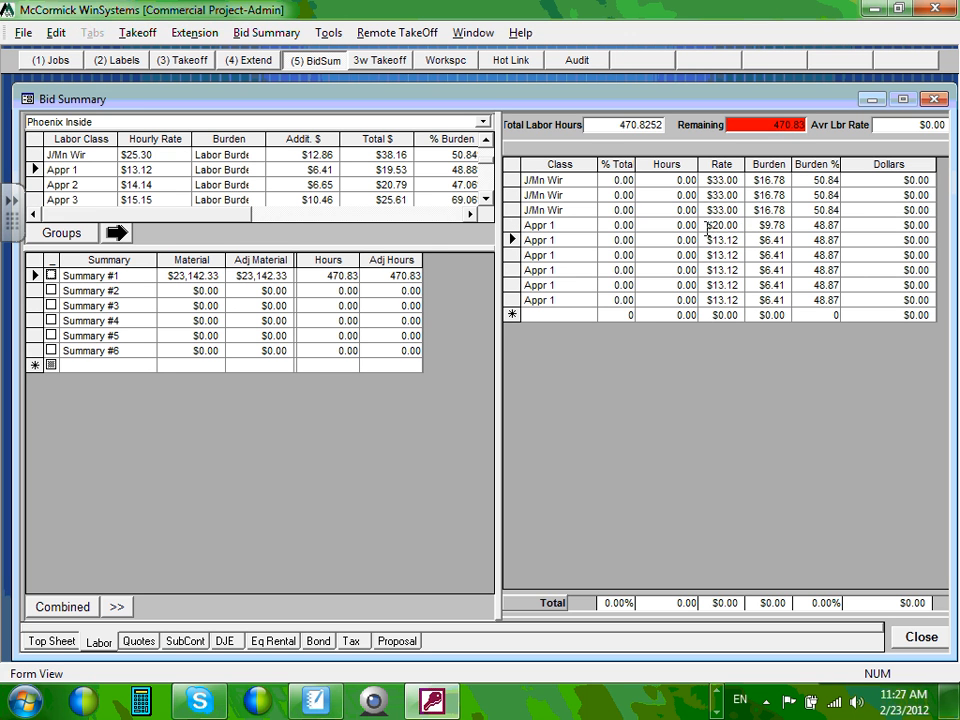
pyautogui.moveTo(707, 226); pyautogui.dragTo(740, 240)
pyautogui.write('20')
pyautogui.press('Down')
pyautogui.moveTo(709, 256); pyautogui.dragTo(740, 256)
pyautogui.write('2')
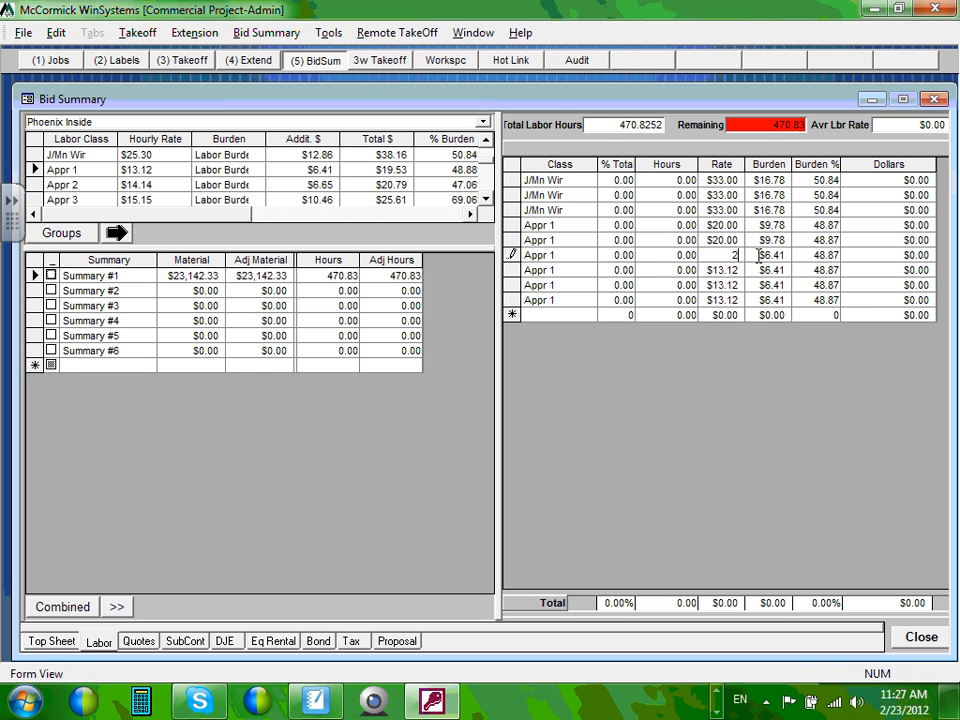
pyautogui.write('0')
pyautogui.press('Down')
pyautogui.moveTo(708, 270); pyautogui.dragTo(799, 284)
pyautogui.write('20')
pyautogui.press('Down')
pyautogui.write('20')
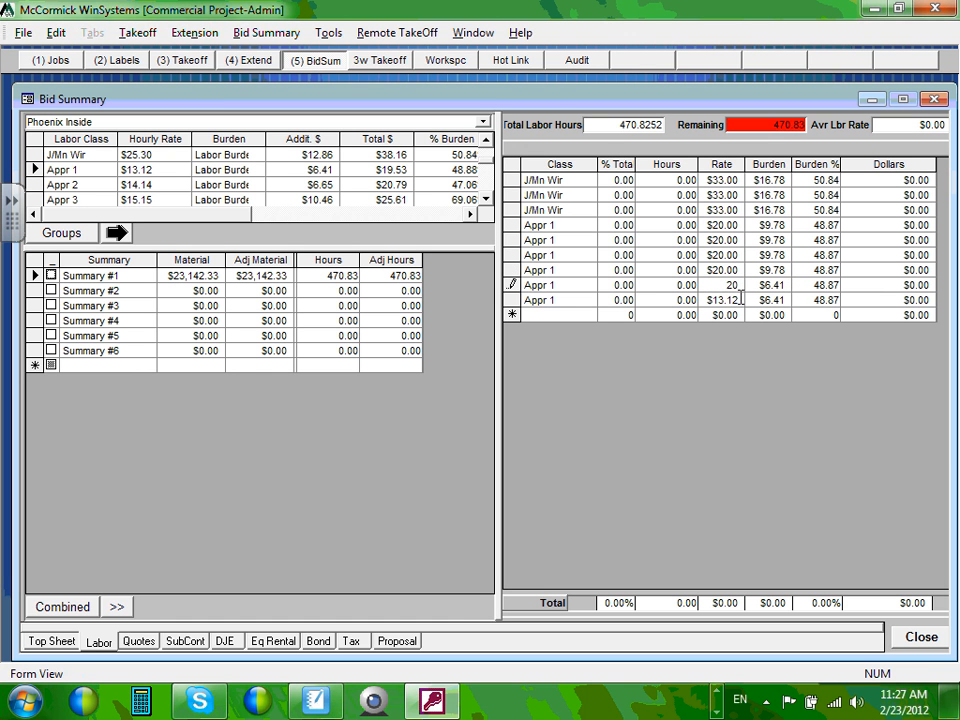
pyautogui.press('Down')
pyautogui.moveTo(703, 300); pyautogui.dragTo(748, 300)
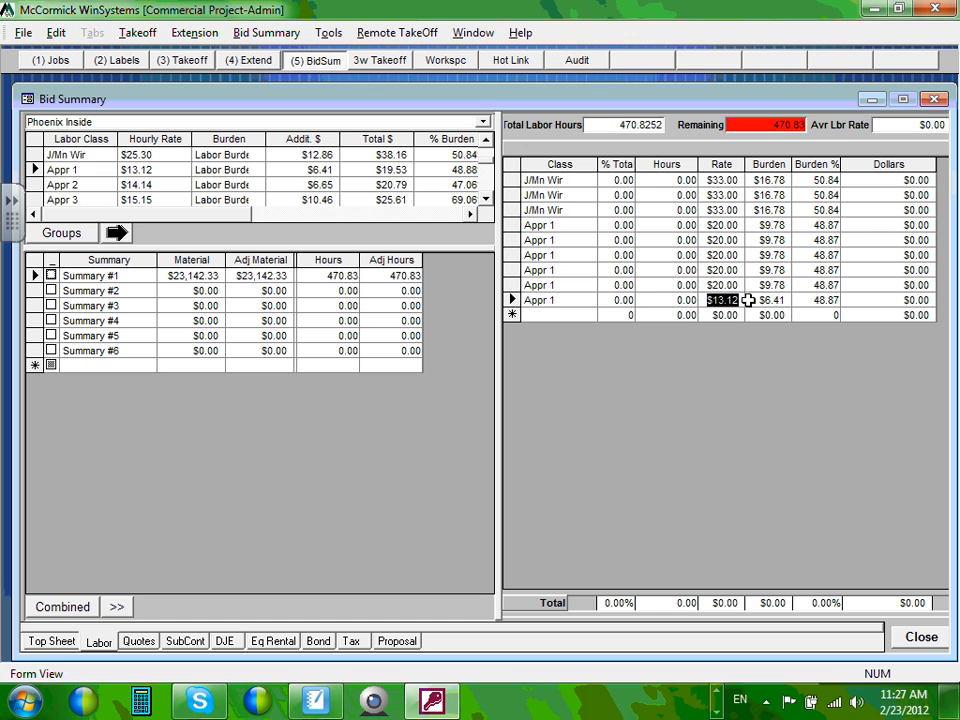
pyautogui.write('20')
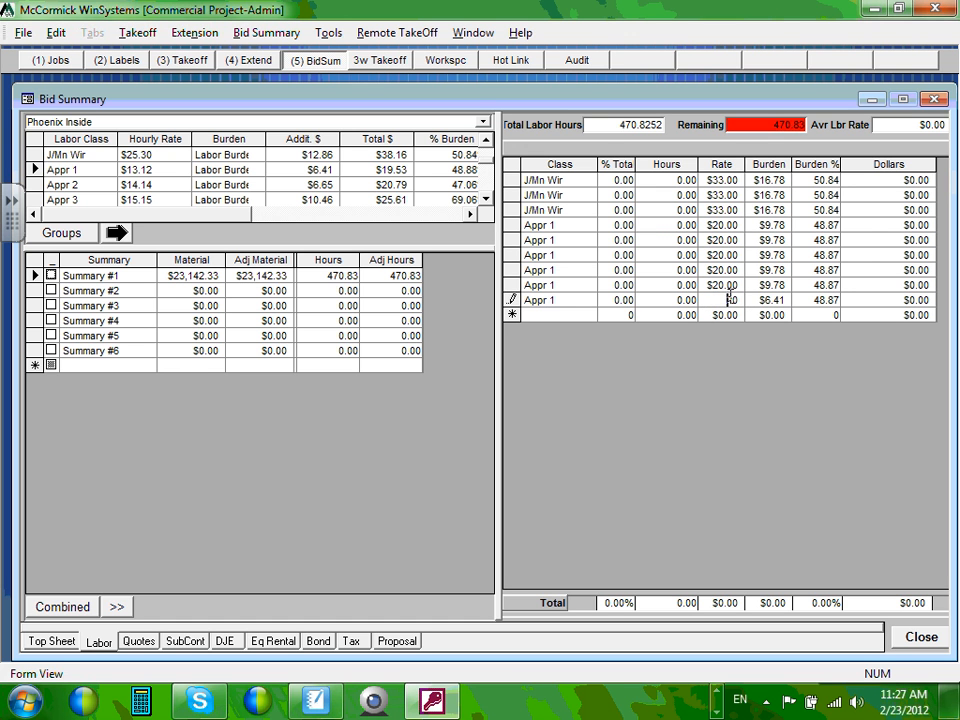
pyautogui.click(750, 270)
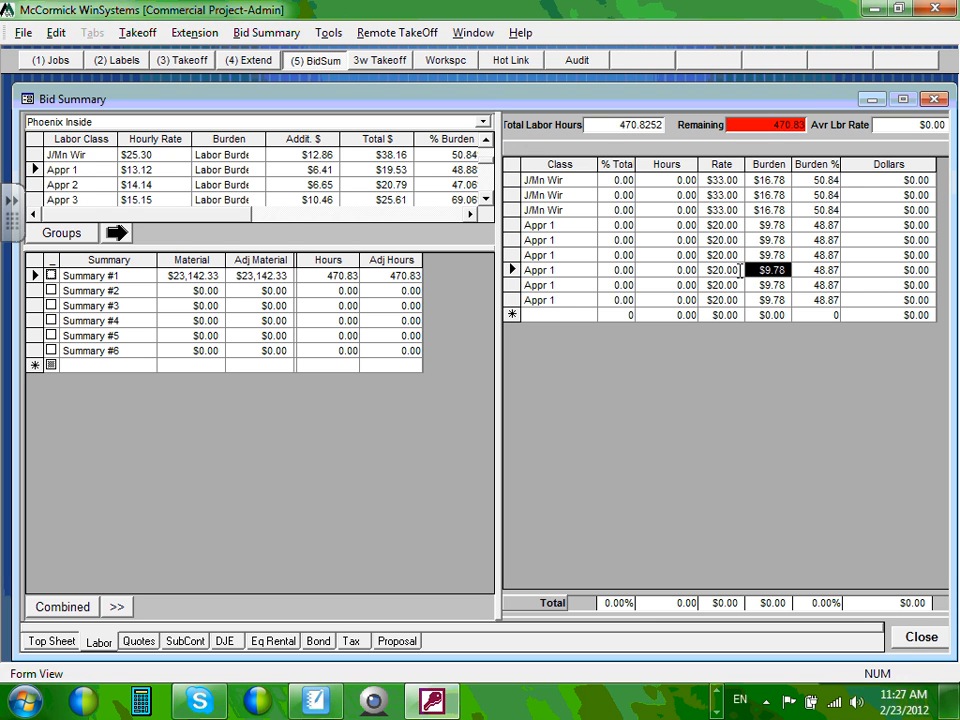
# Step: Check the burden amount and burden percentage of the J/Mn Wir rows in the labor breakdown
pyautogui.click(778, 181)
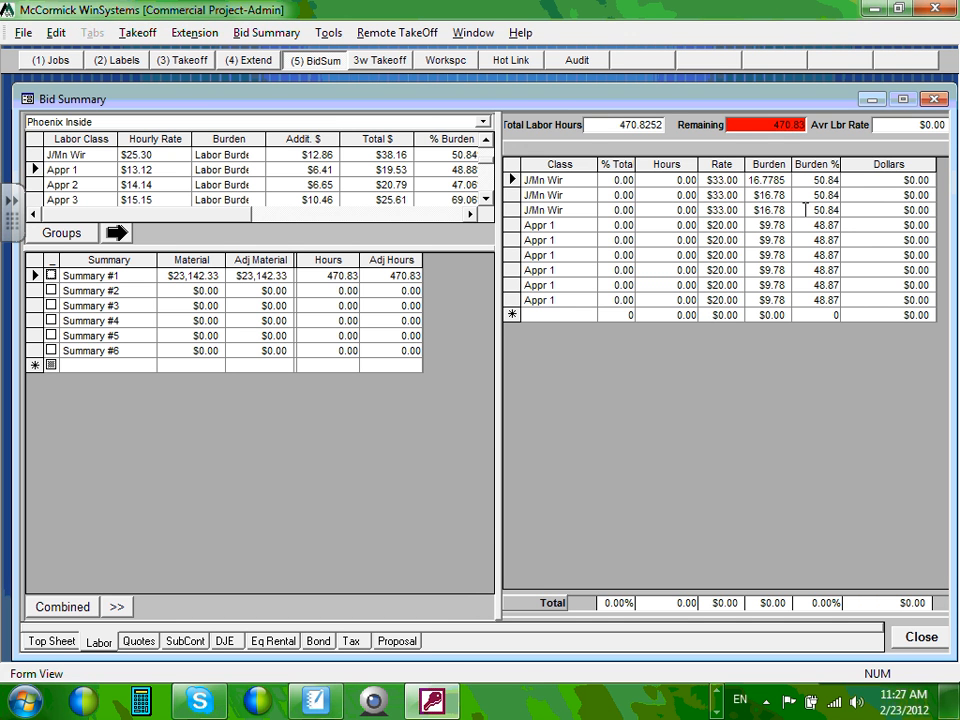
pyautogui.press('Down')
pyautogui.press('Down')
pyautogui.moveTo(809, 182); pyautogui.dragTo(838, 184)
pyautogui.click(797, 198)
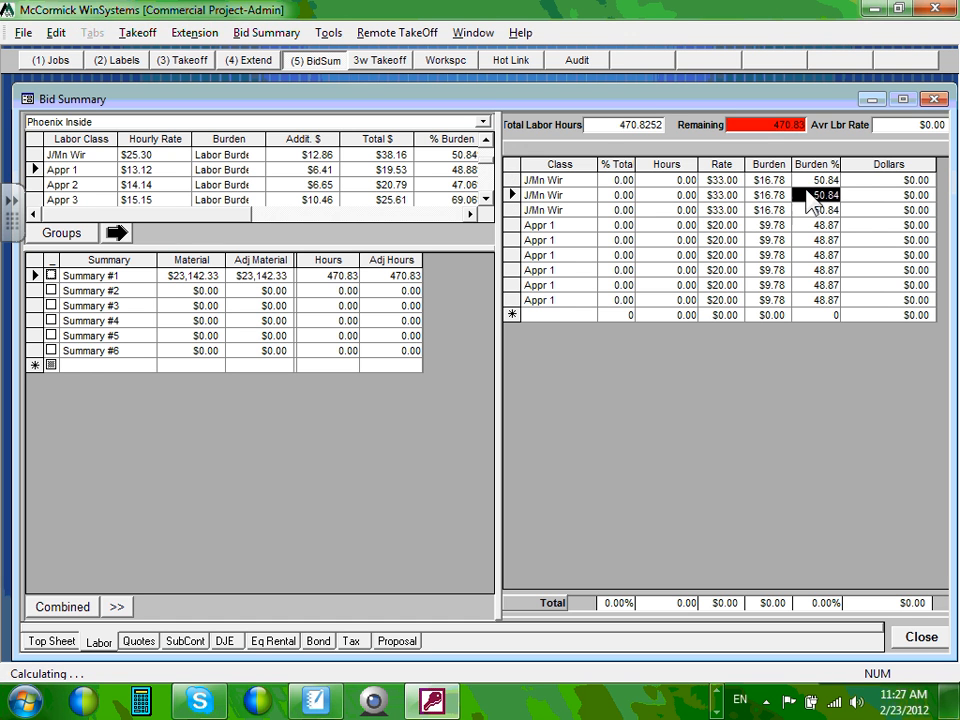
# Step: Allocate the total labor hours to the three J/Mn Wir rows at 12, 11 and 11 percent
pyautogui.click(811, 180)
pyautogui.click(707, 255)
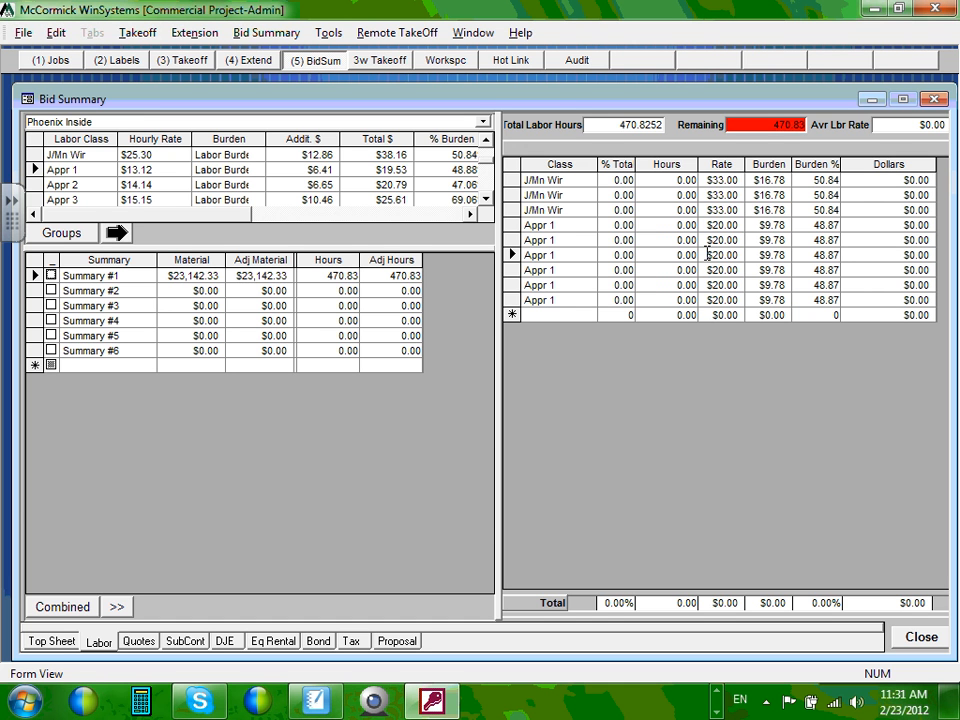
pyautogui.click(630, 181)
pyautogui.write('12')
pyautogui.click(625, 196)
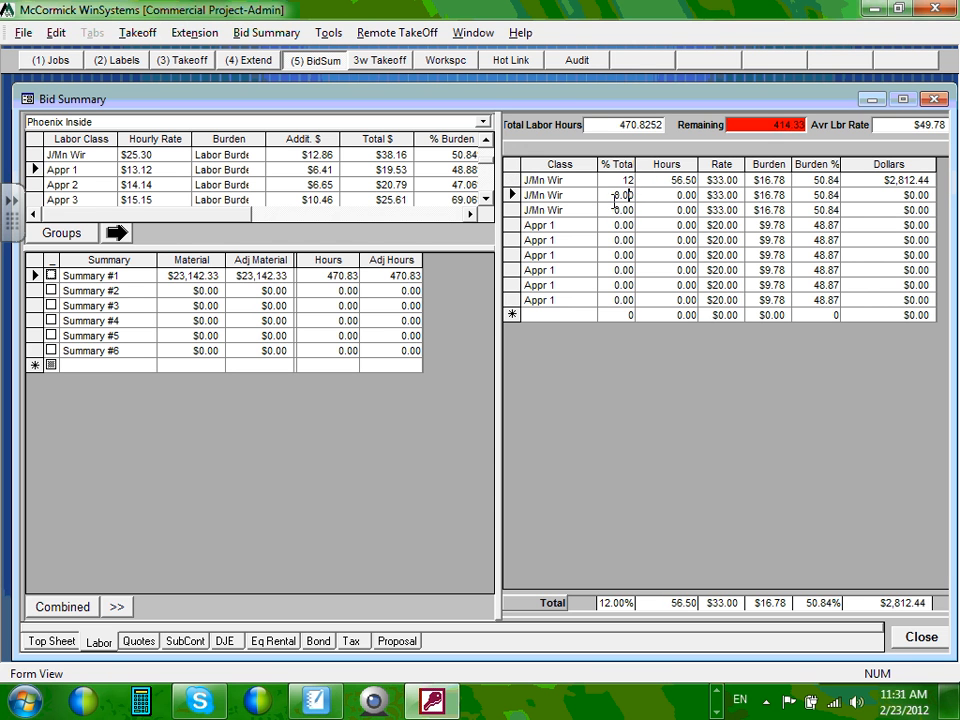
pyautogui.write('11')
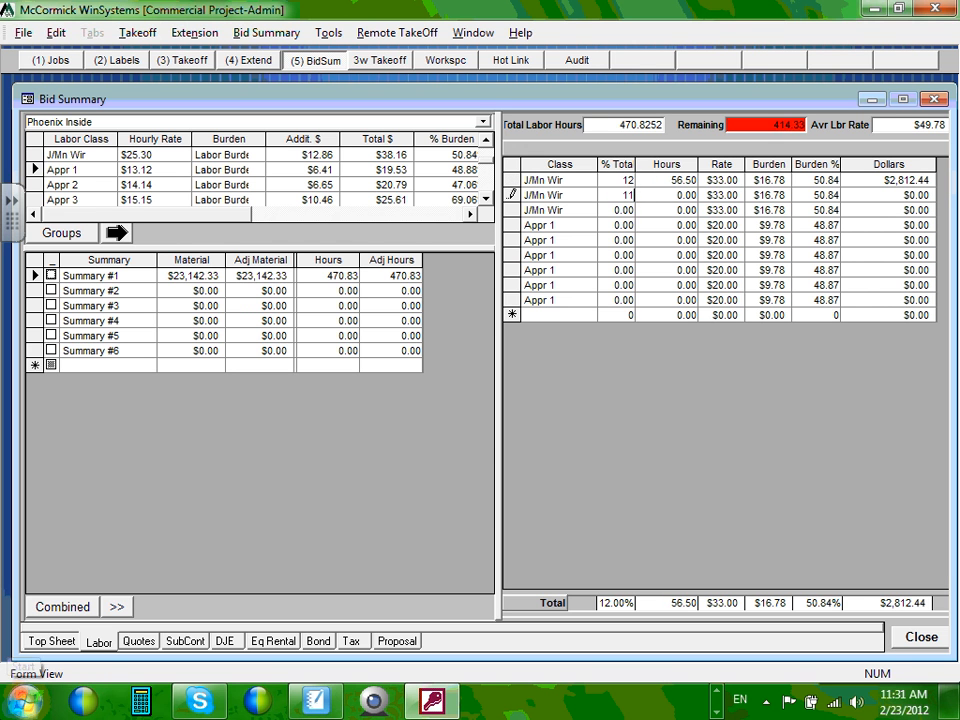
pyautogui.click(617, 210)
pyautogui.write('11')
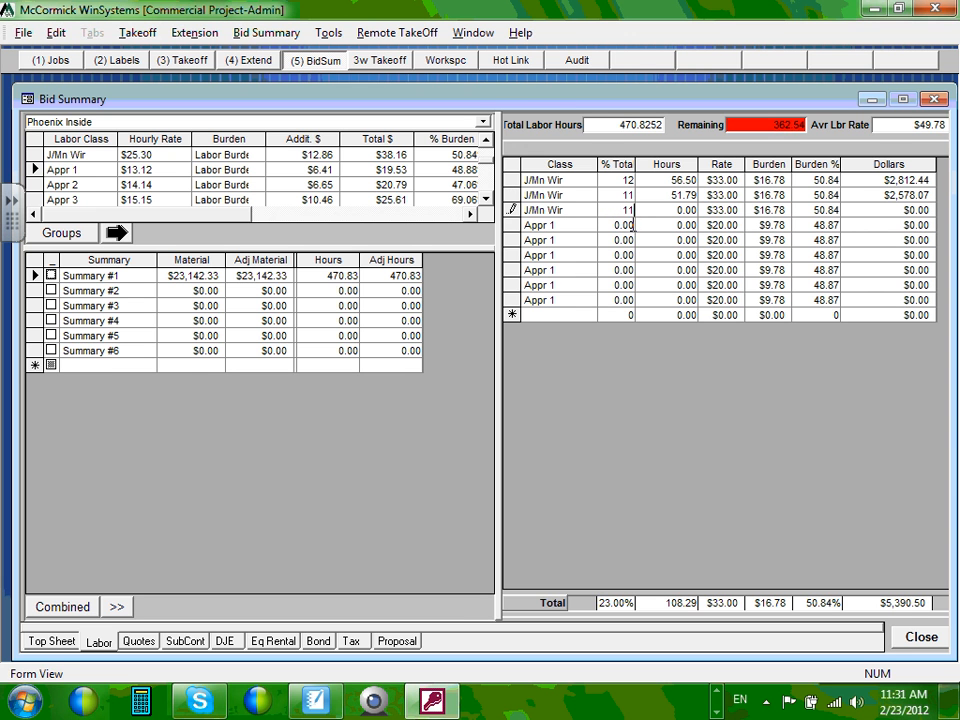
# Step: Allocate 11 percent of the total labor hours to each of the six Appr 1 rows
pyautogui.click(625, 225)
pyautogui.press('BackSpace')
pyautogui.write('11')
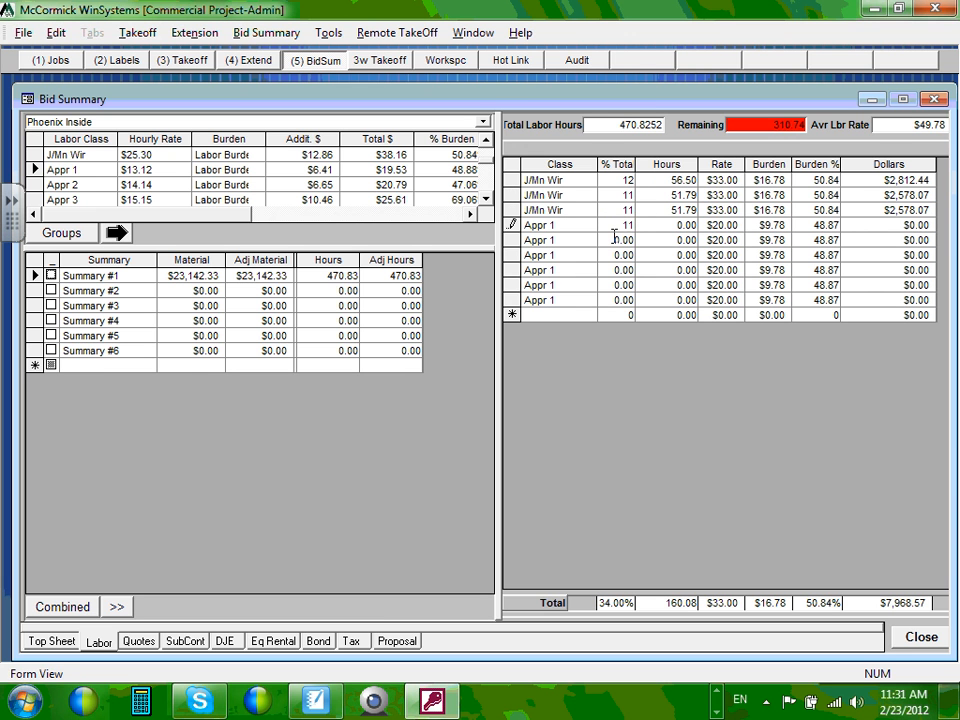
pyautogui.click(630, 240)
pyautogui.write('11')
pyautogui.click(617, 255)
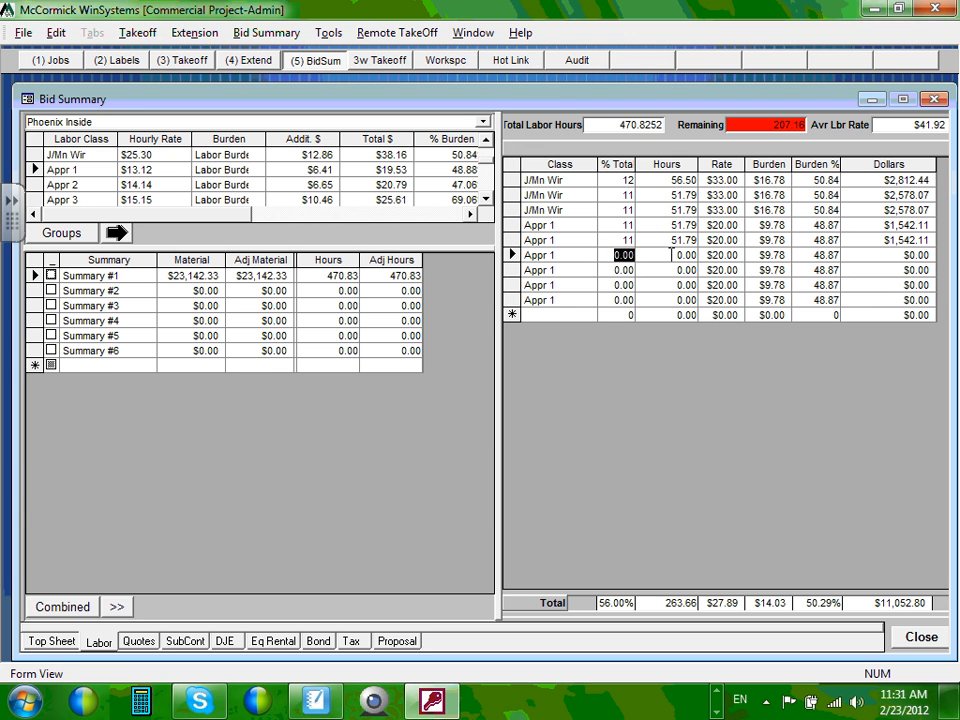
pyautogui.write('11')
pyautogui.click(616, 270)
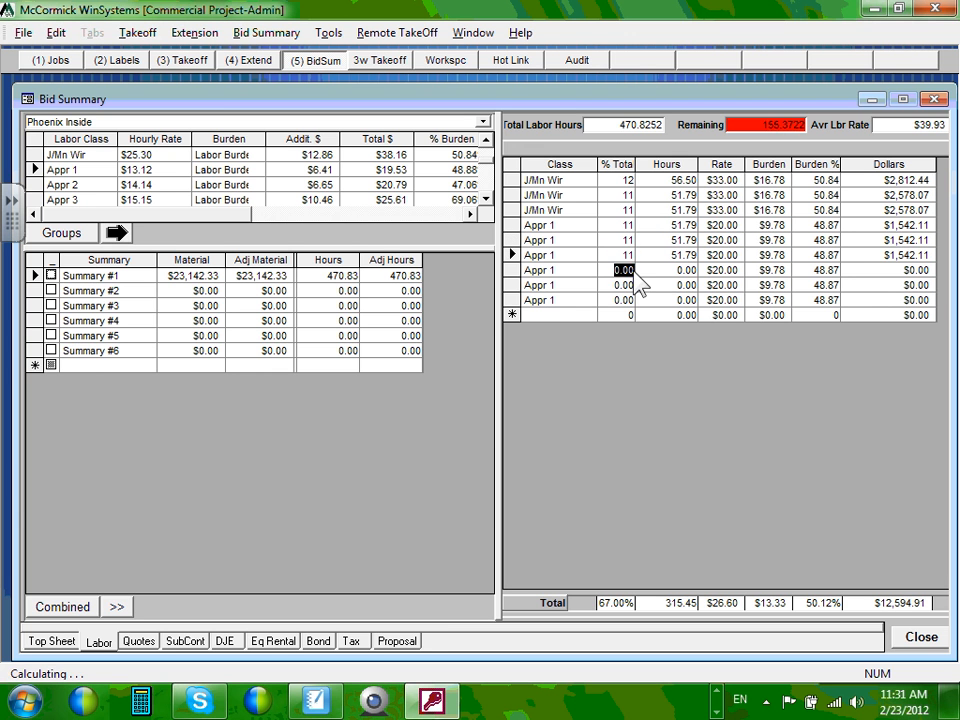
pyautogui.write('11')
pyautogui.click(612, 285)
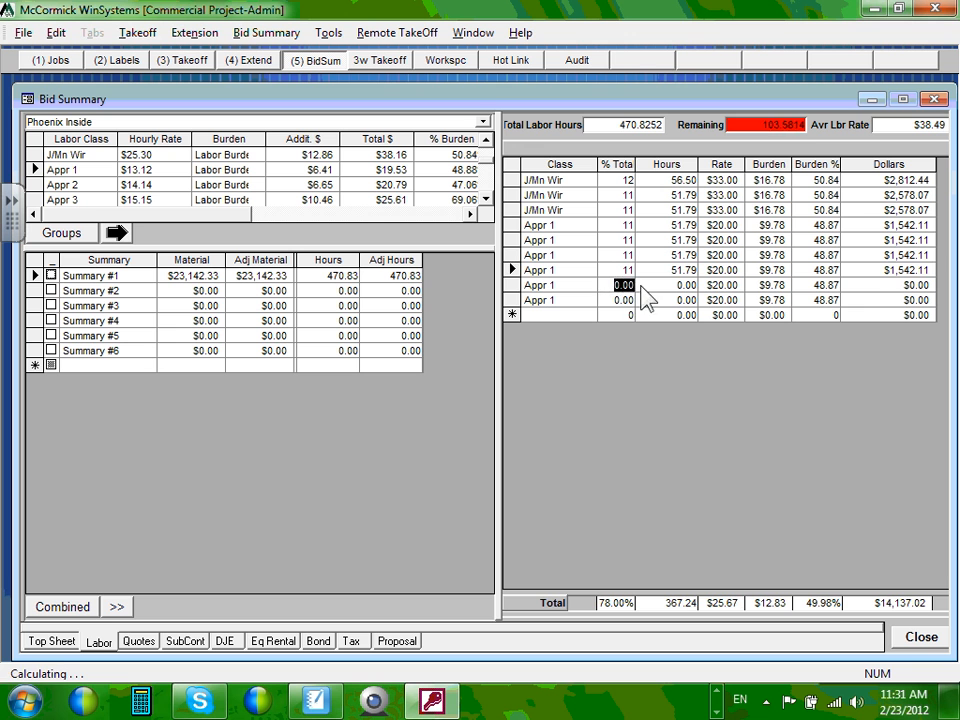
pyautogui.write('11')
pyautogui.click(617, 300)
pyautogui.write('11')
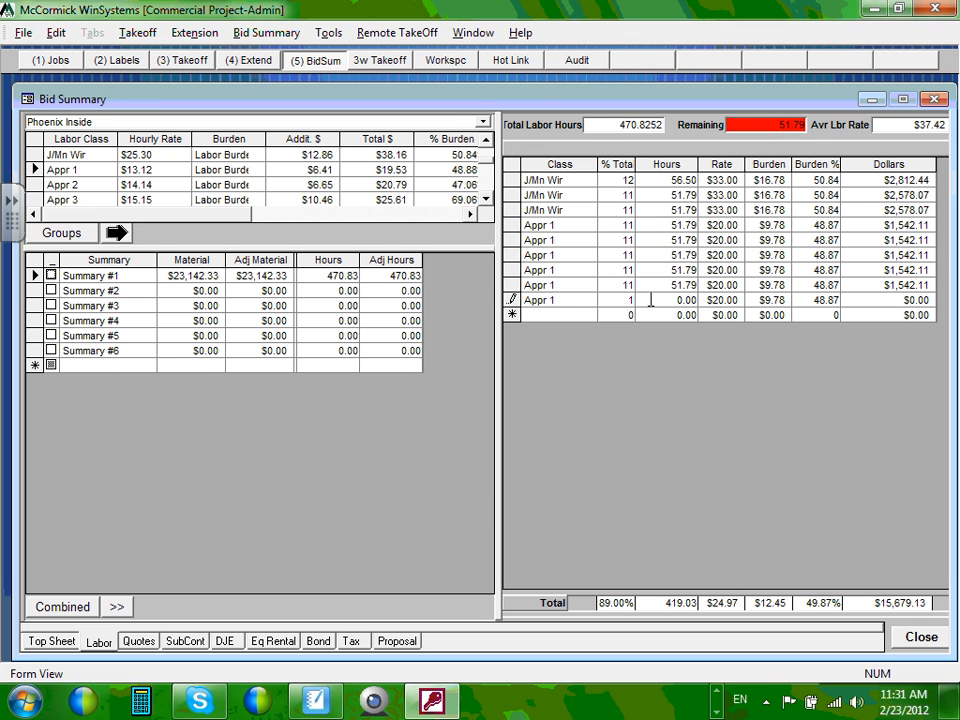
pyautogui.click(628, 268)
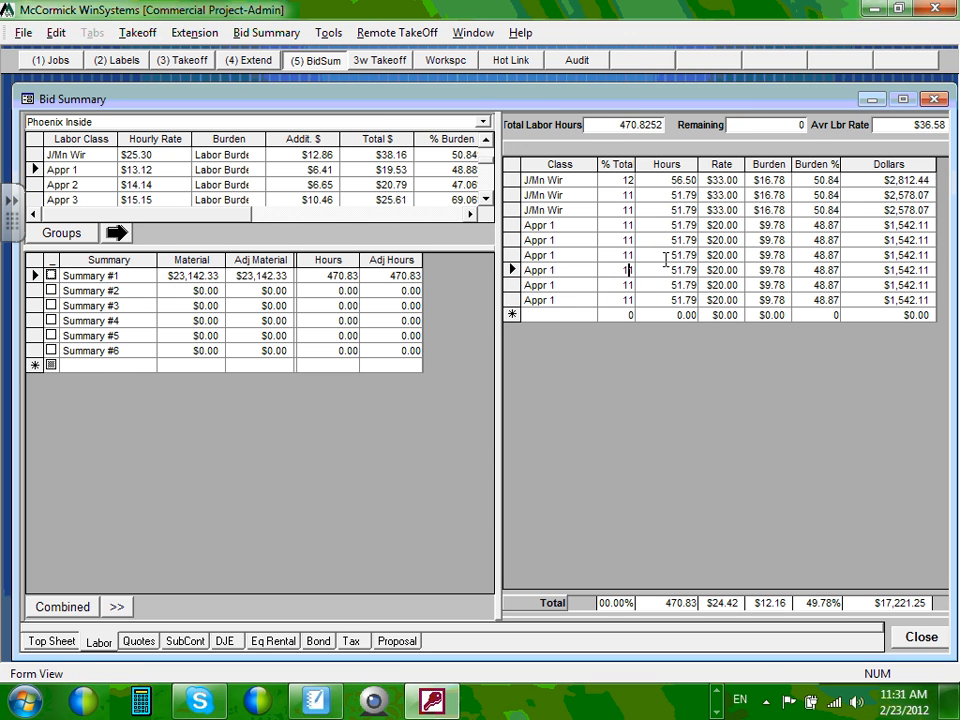
# Step: Review the percentages, hours and rates of the J/Mn Wir and Appr 1 rows in the labor breakdown
pyautogui.click(660, 225)
pyautogui.click(662, 194)
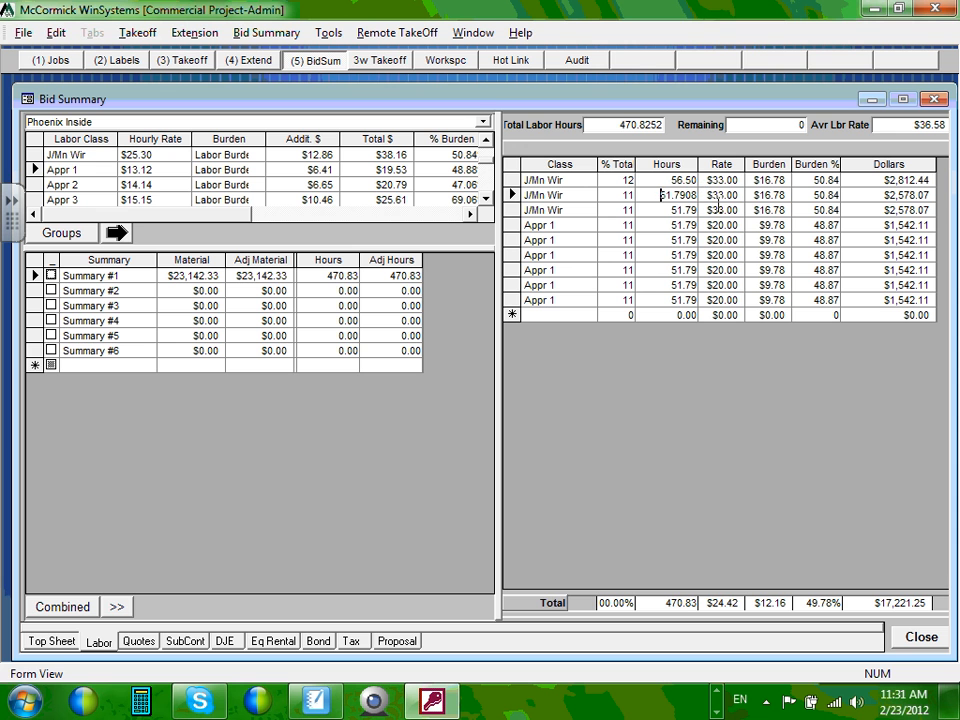
pyautogui.click(730, 210)
pyautogui.click(567, 179)
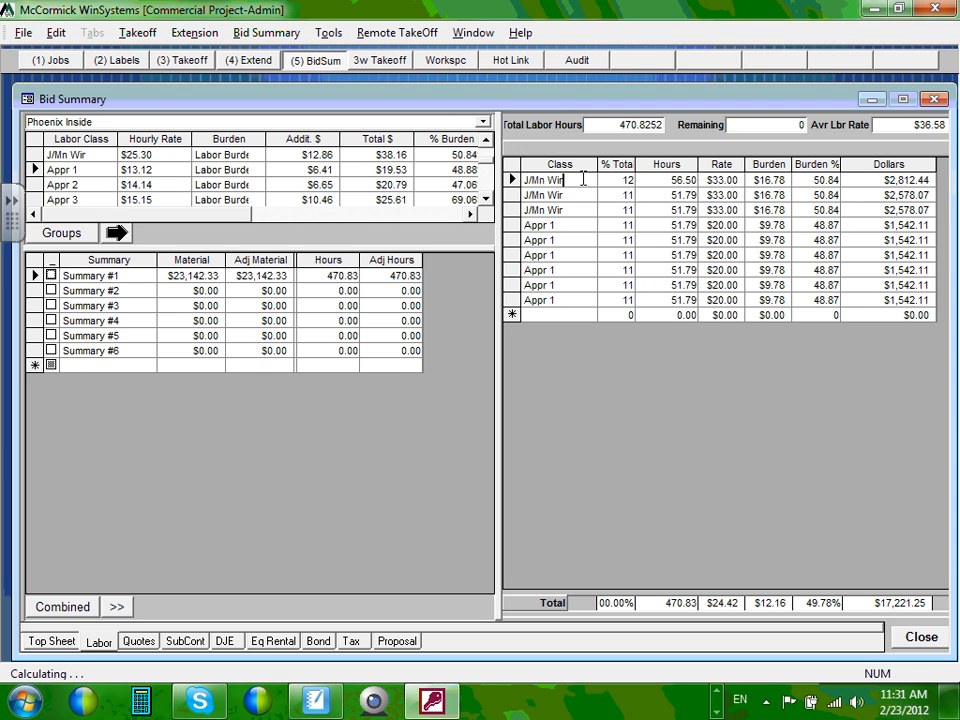
pyautogui.click(627, 182)
pyautogui.click(667, 182)
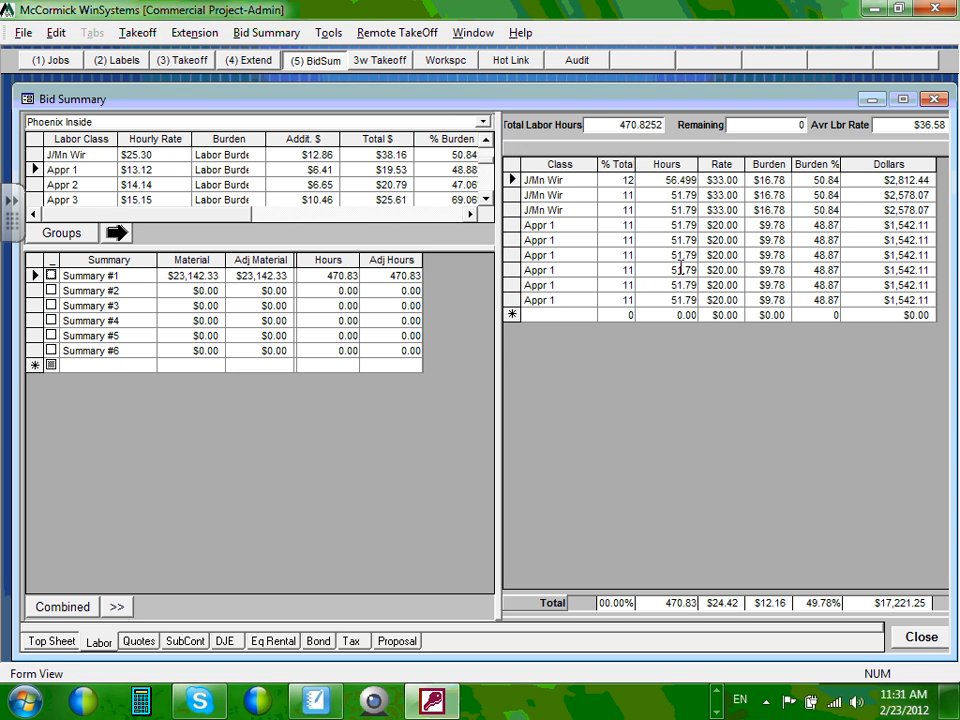
pyautogui.click(512, 314)
pyautogui.click(514, 314)
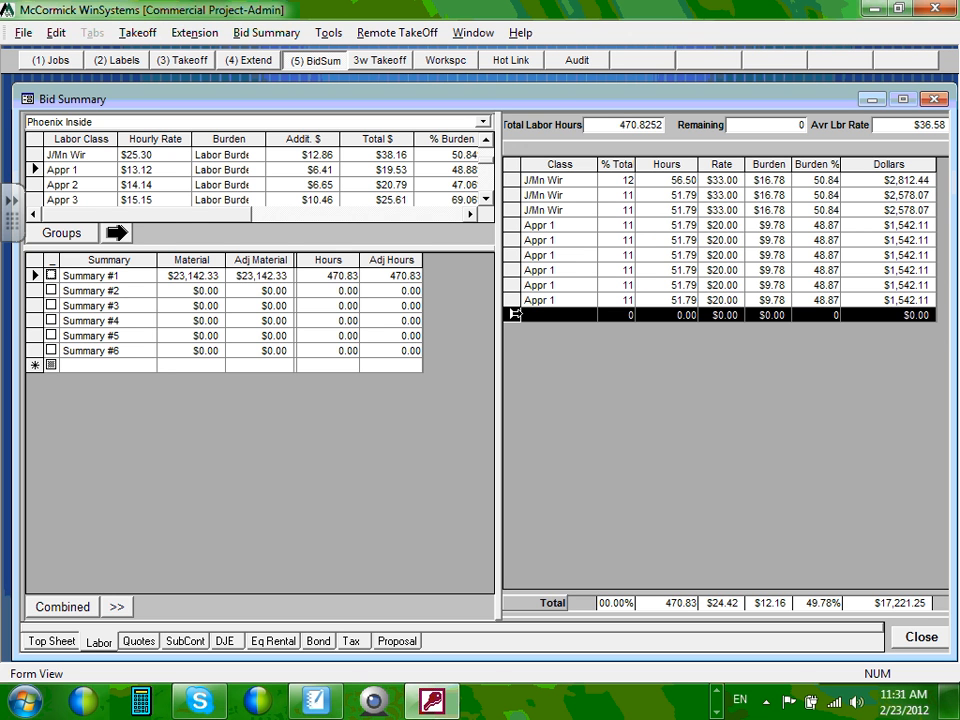
pyautogui.click(594, 270)
pyautogui.click(598, 225)
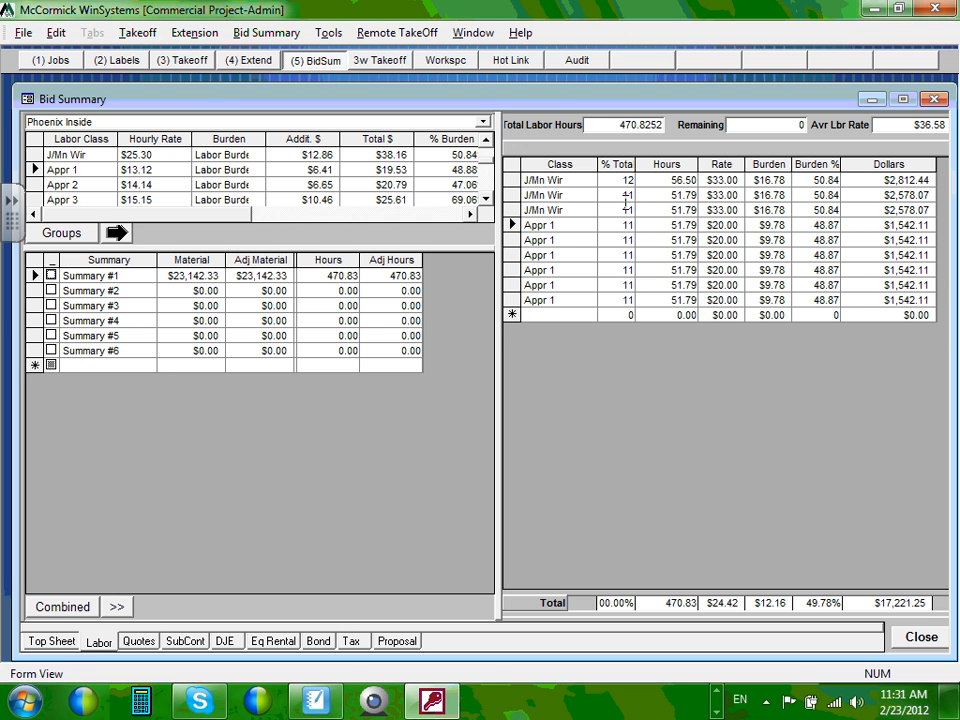
pyautogui.click(662, 180)
pyautogui.click(658, 240)
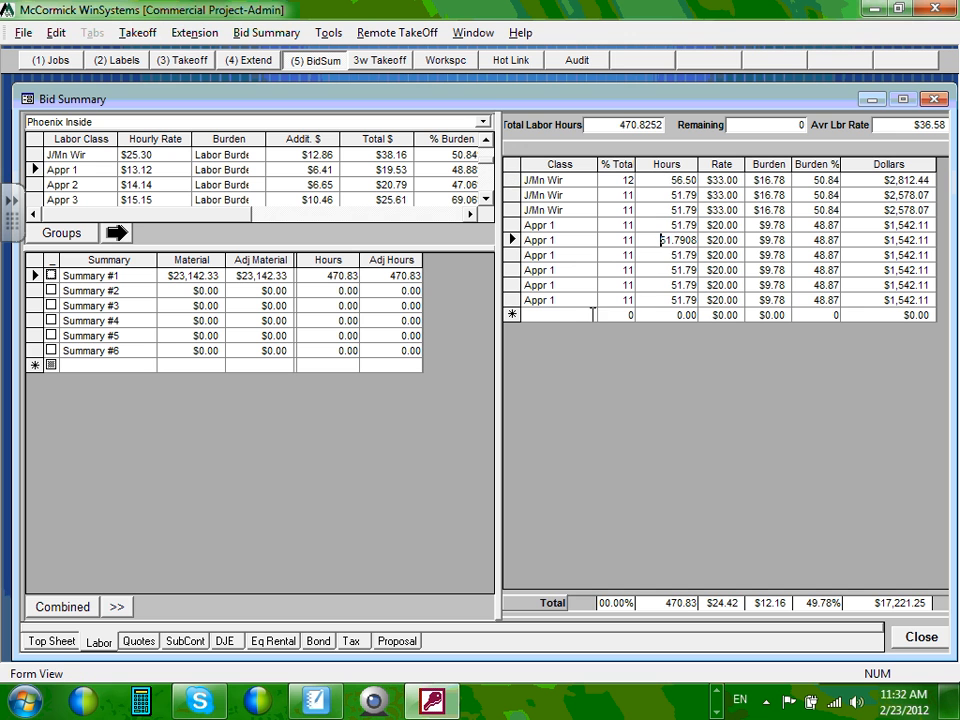
# Step: Examine the exact total percentage and total hours of the labor breakdown, along with the Appr 1 burden
pyautogui.click(611, 598)
pyautogui.click(617, 603)
pyautogui.click(600, 583)
pyautogui.click(614, 180)
pyautogui.click(613, 196)
pyautogui.click(662, 603)
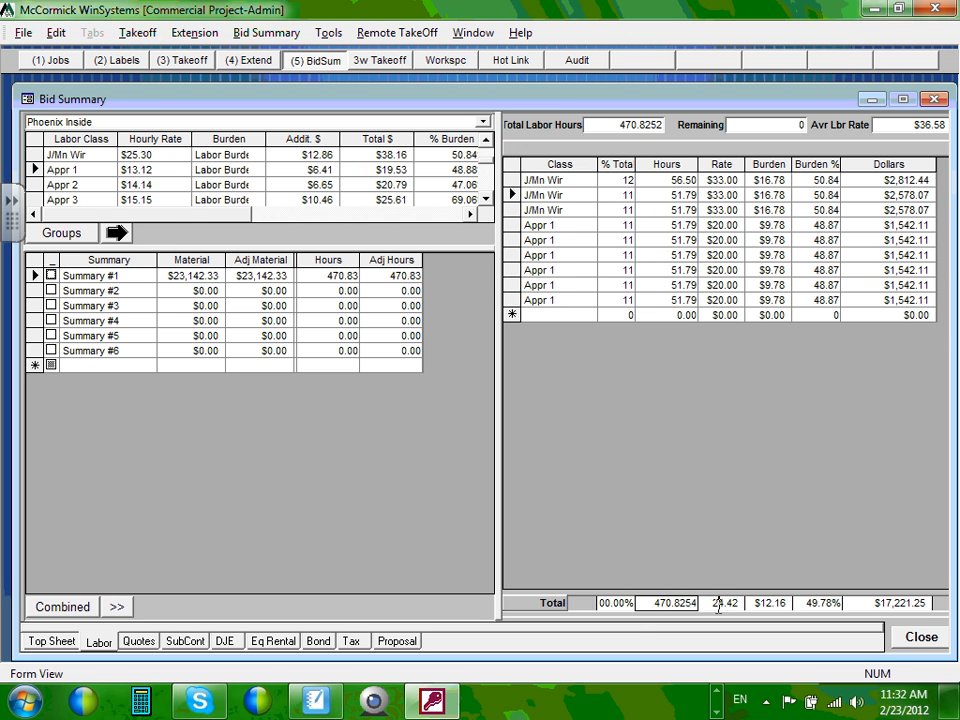
pyautogui.click(606, 603)
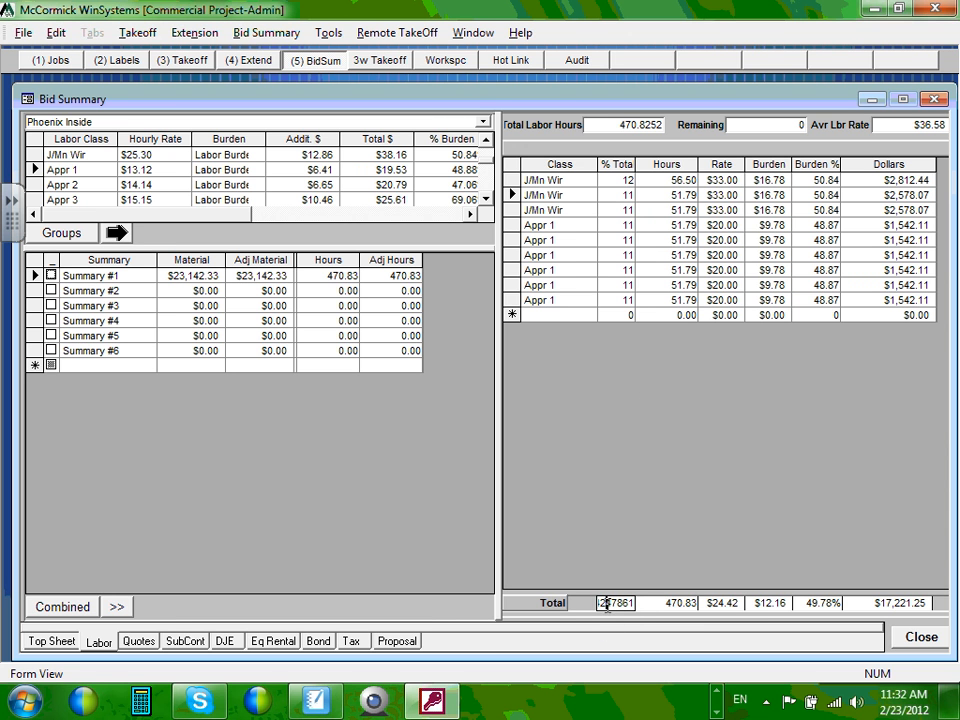
pyautogui.press('Left')
pyautogui.press('Left')
pyautogui.press('Left')
pyautogui.press('Left')
pyautogui.press('Left')
pyautogui.press('Left')
pyautogui.press('Left')
pyautogui.press('Left')
pyautogui.click(787, 225)
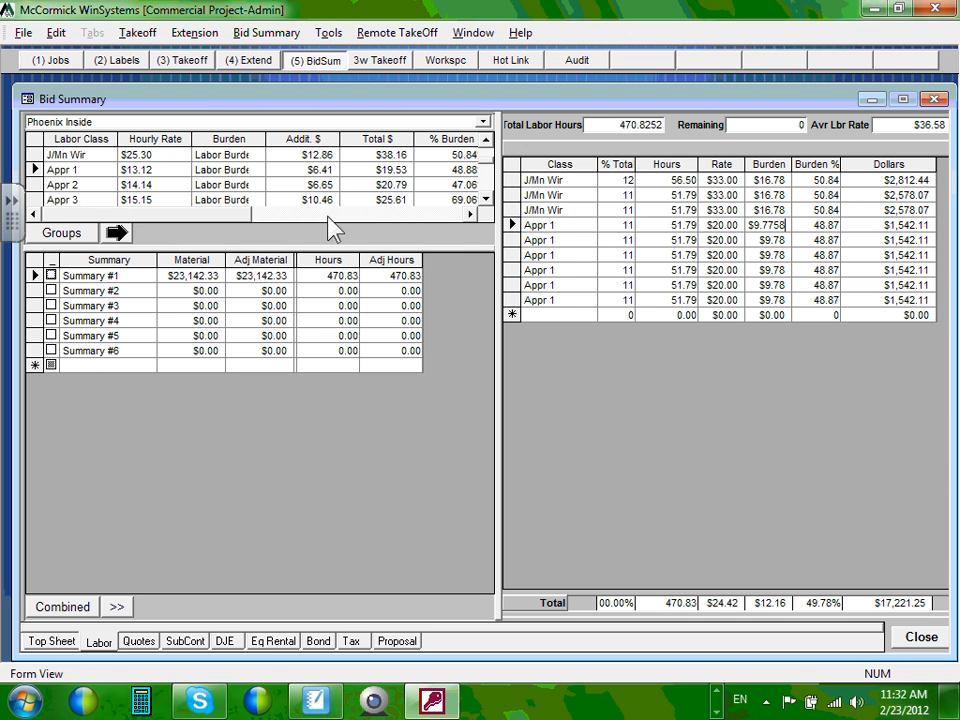
pyautogui.click(48, 185)
pyautogui.click(38, 171)
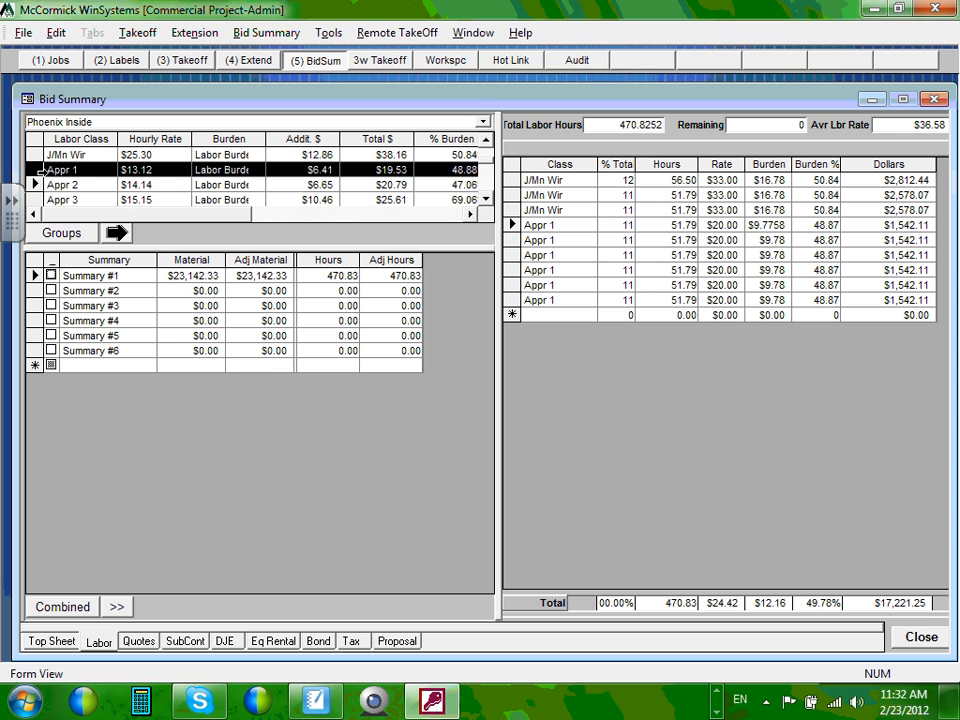
pyautogui.click(687, 195)
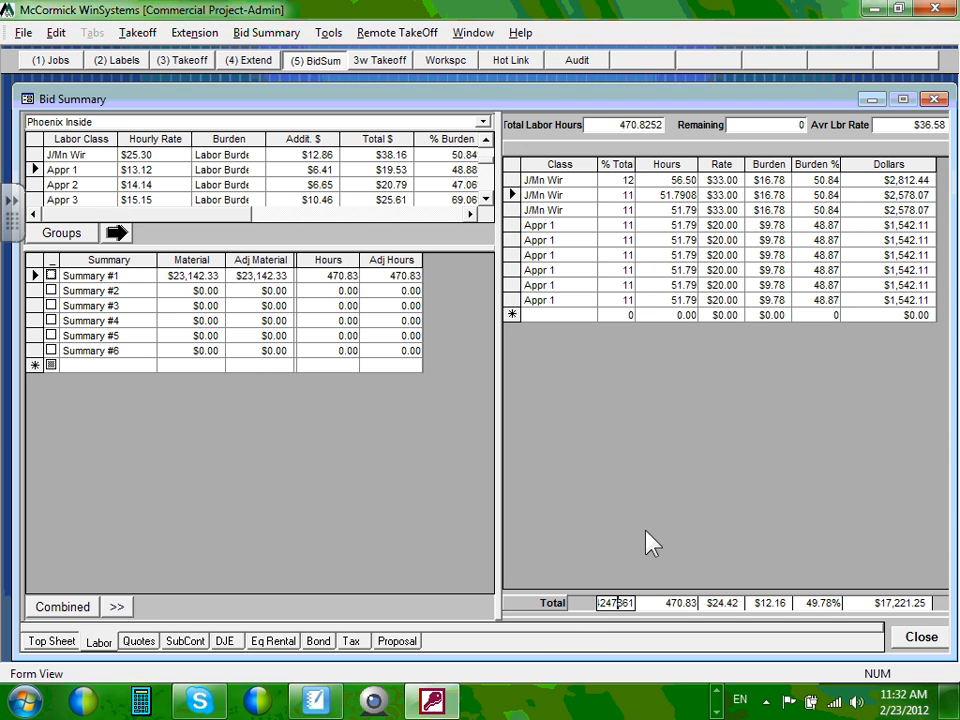
pyautogui.click(768, 240)
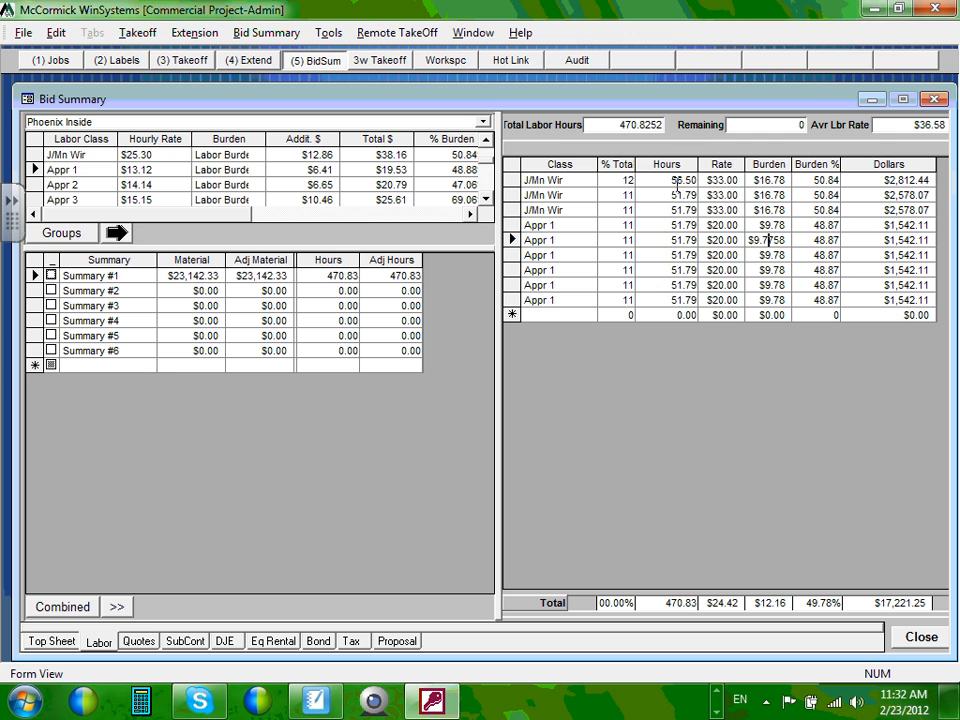
# Step: Widen the % Total column of the labor breakdown, recheck the percentage and hours totals, and fit the column back to its contents
pyautogui.moveTo(636, 167); pyautogui.dragTo(710, 167)
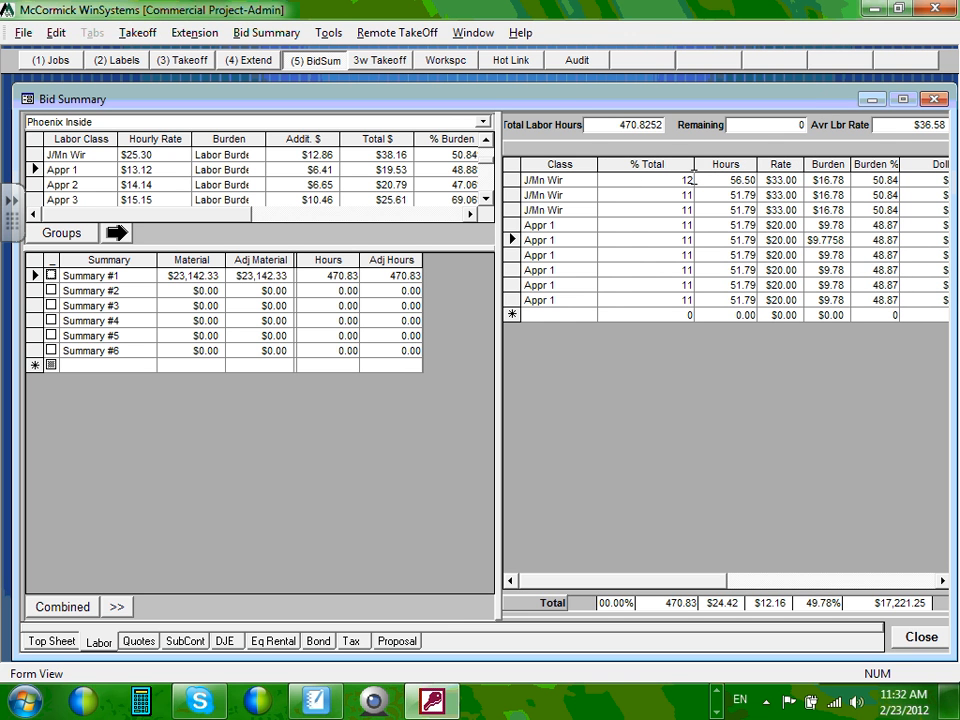
pyautogui.click(745, 225)
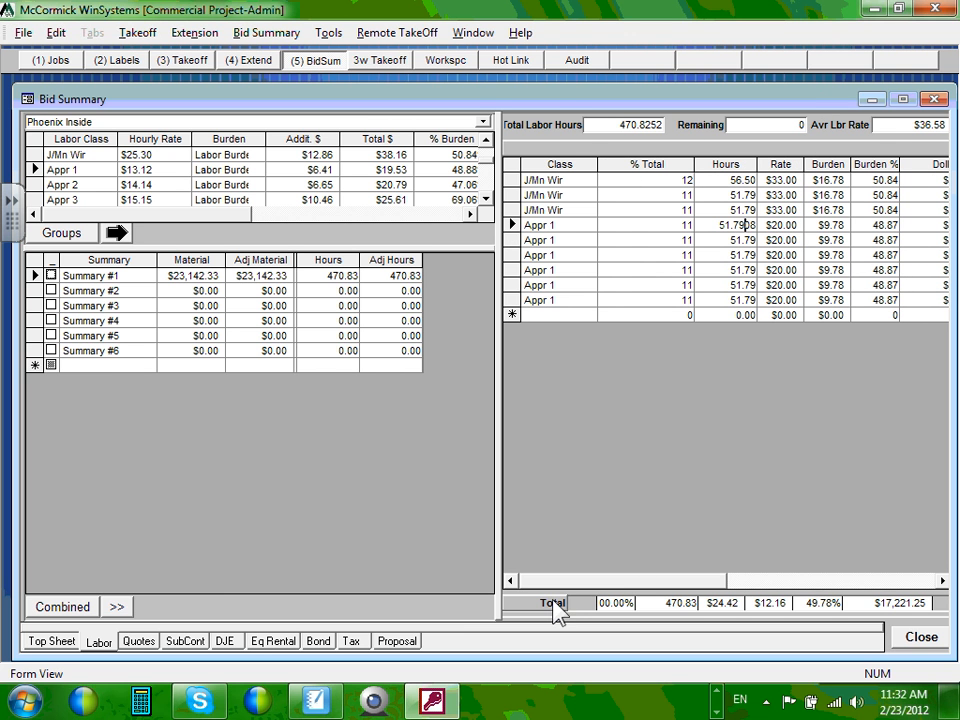
pyautogui.click(514, 176)
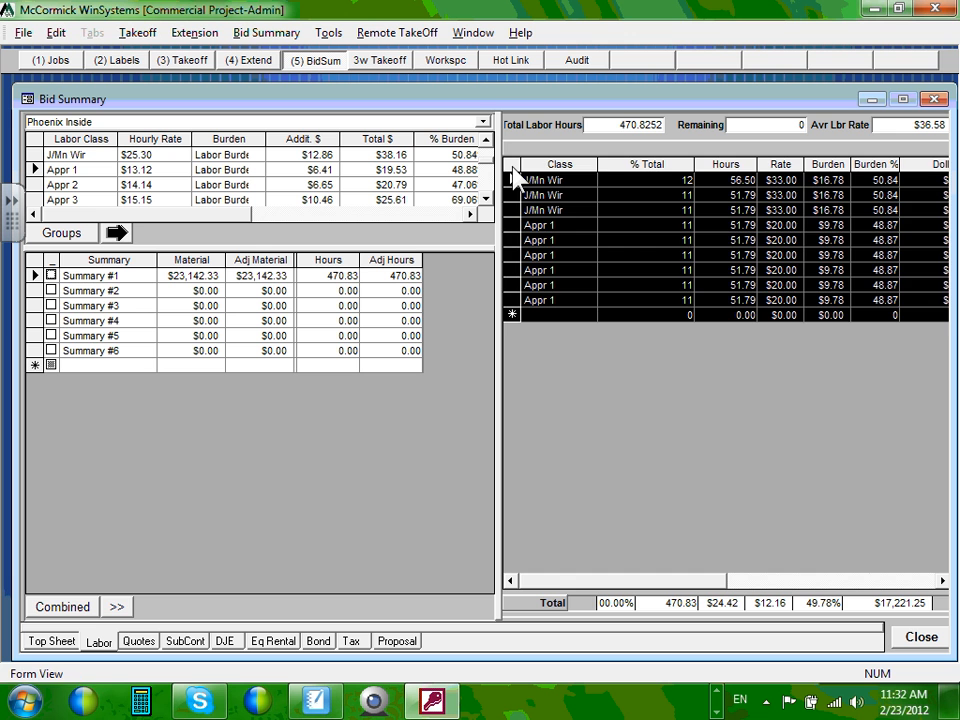
pyautogui.click(675, 193)
pyautogui.click(712, 210)
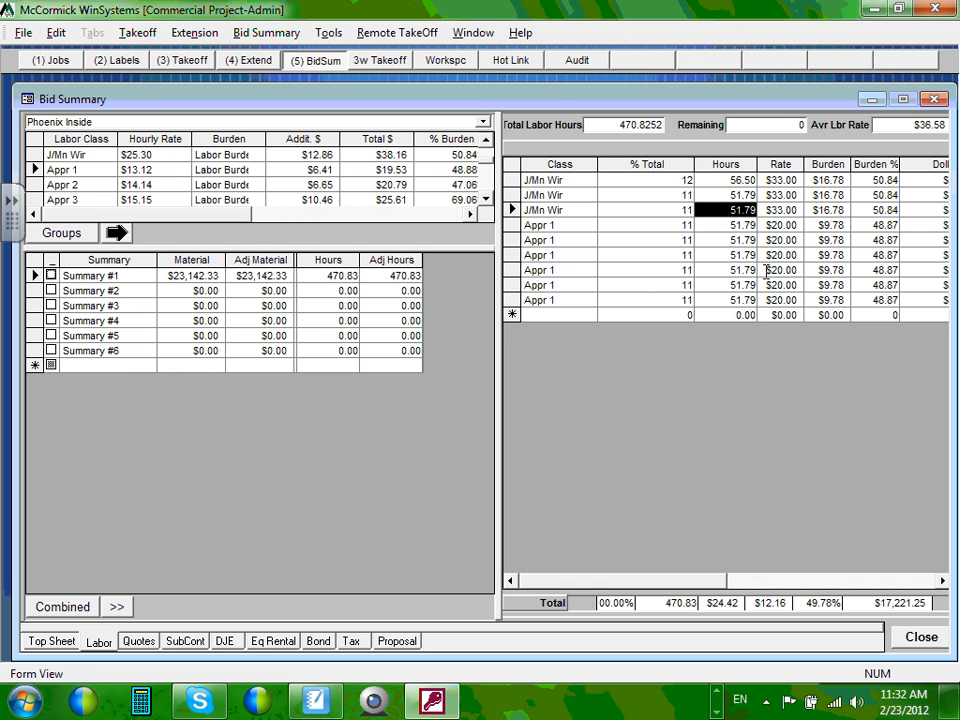
pyautogui.click(620, 603)
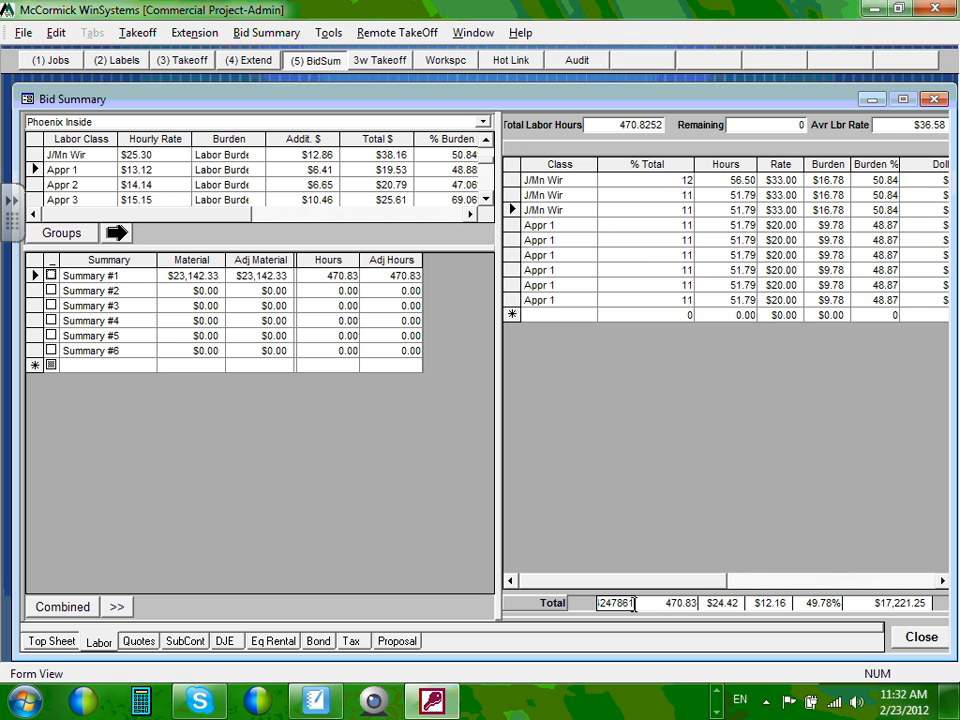
pyautogui.click(698, 602)
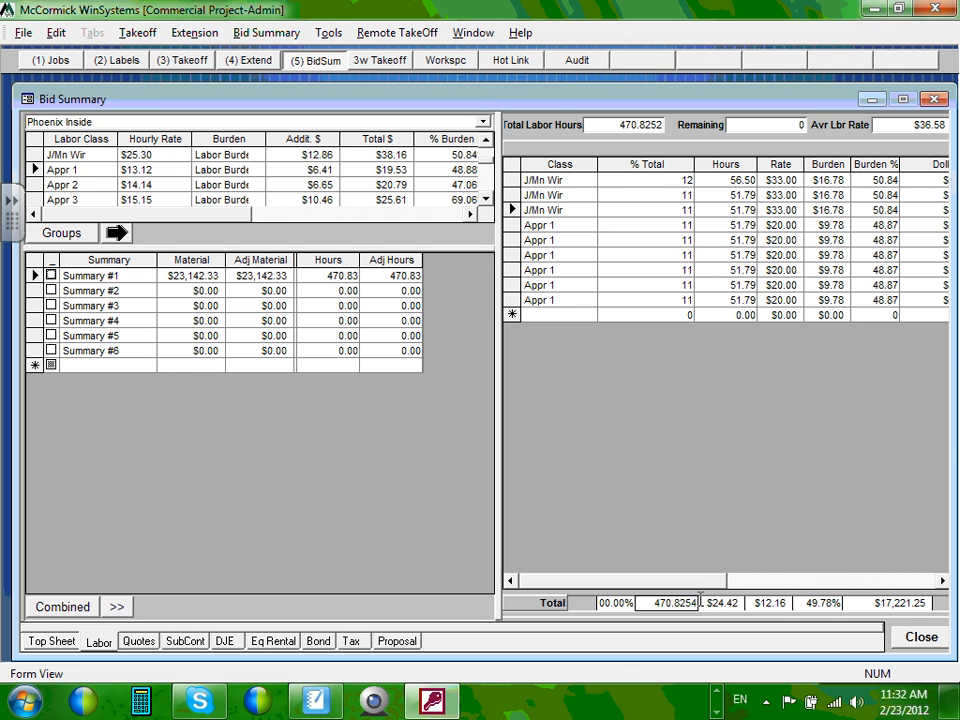
pyautogui.click(677, 270)
pyautogui.click(700, 255)
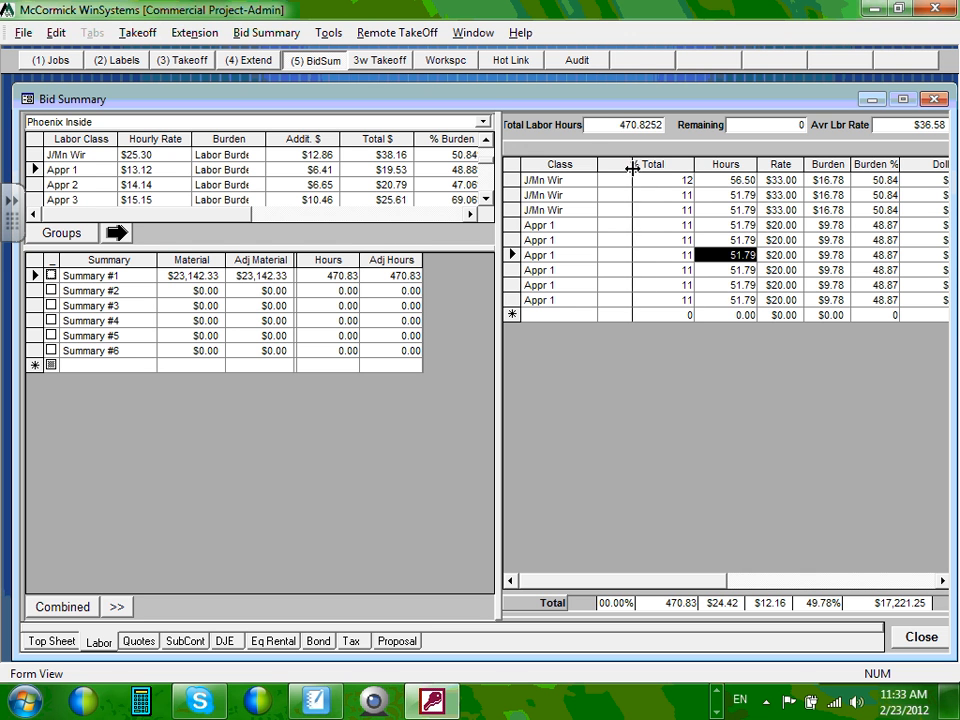
pyautogui.doubleClick(694, 164)
# Step: Check the remaining labor hours and the average labor rate above the labor breakdown
pyautogui.click(745, 125)
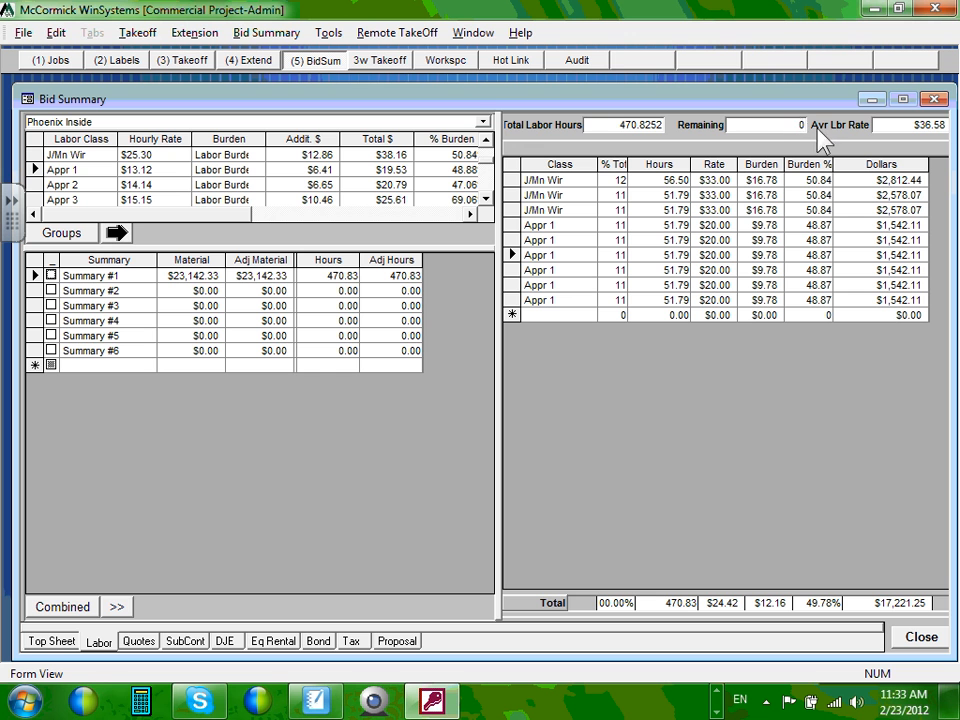
pyautogui.click(876, 128)
pyautogui.click(809, 250)
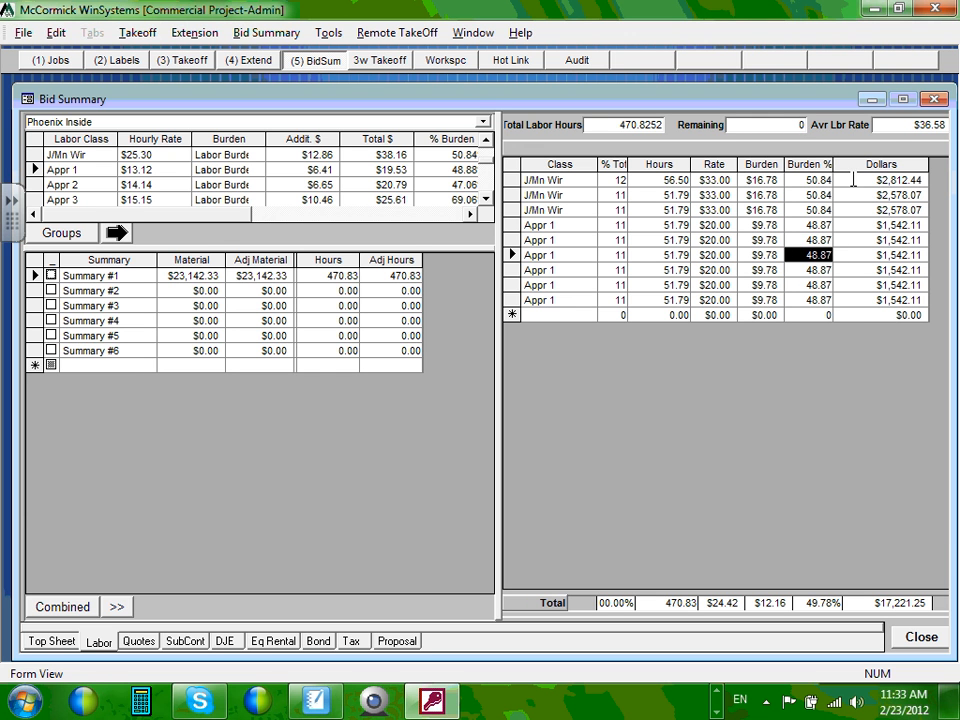
pyautogui.click(893, 125)
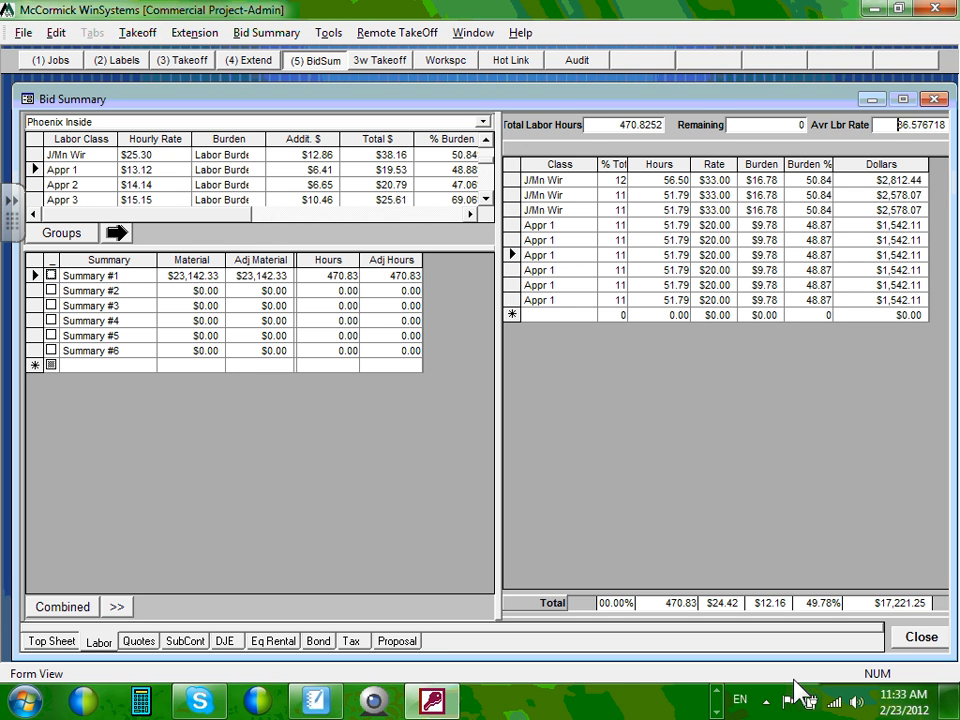
# Step: Switch the bid summary to the quotes section and return to the labor section to reload the breakdown
pyautogui.click(659, 240)
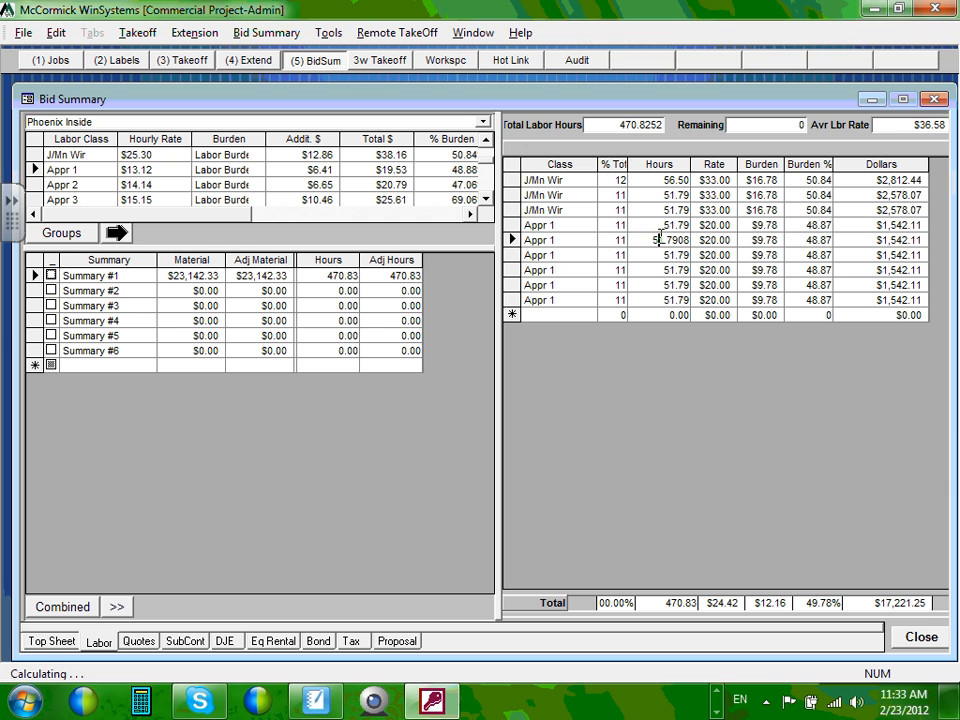
pyautogui.click(661, 213)
pyautogui.click(702, 223)
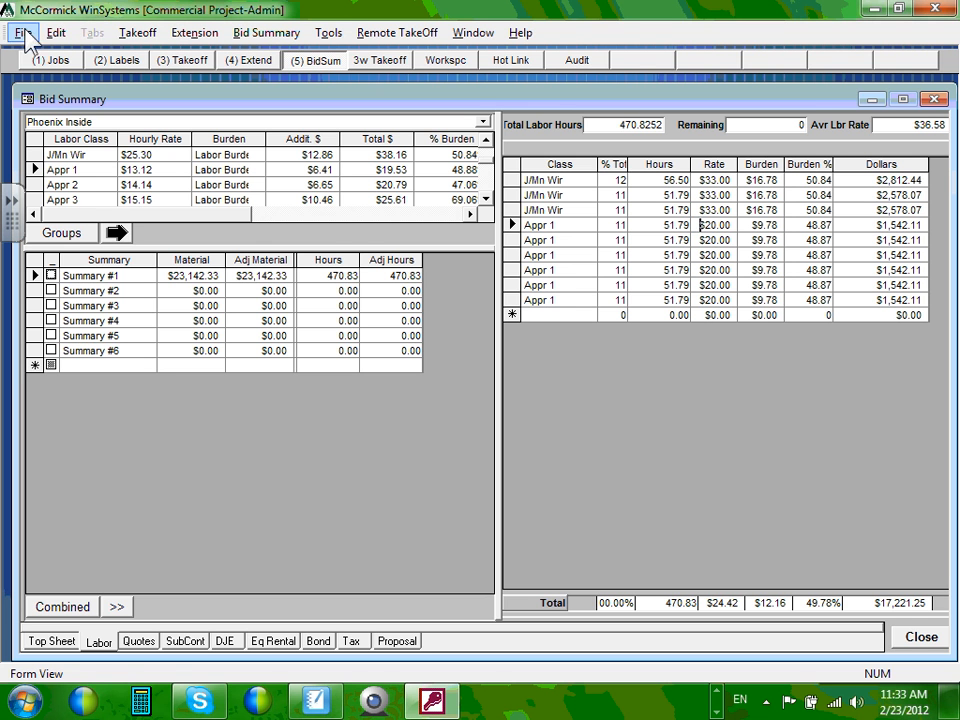
pyautogui.click(148, 643)
pyautogui.click(98, 645)
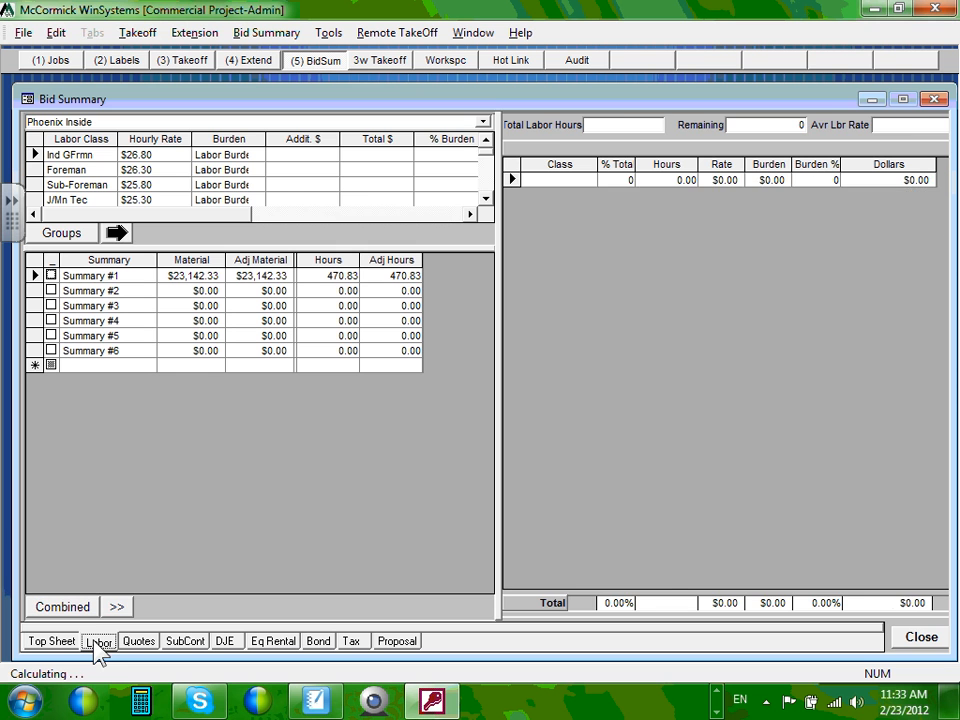
# Step: Examine every digit of the unrounded percentage total below the labor breakdown, then return to its start
pyautogui.click(622, 603)
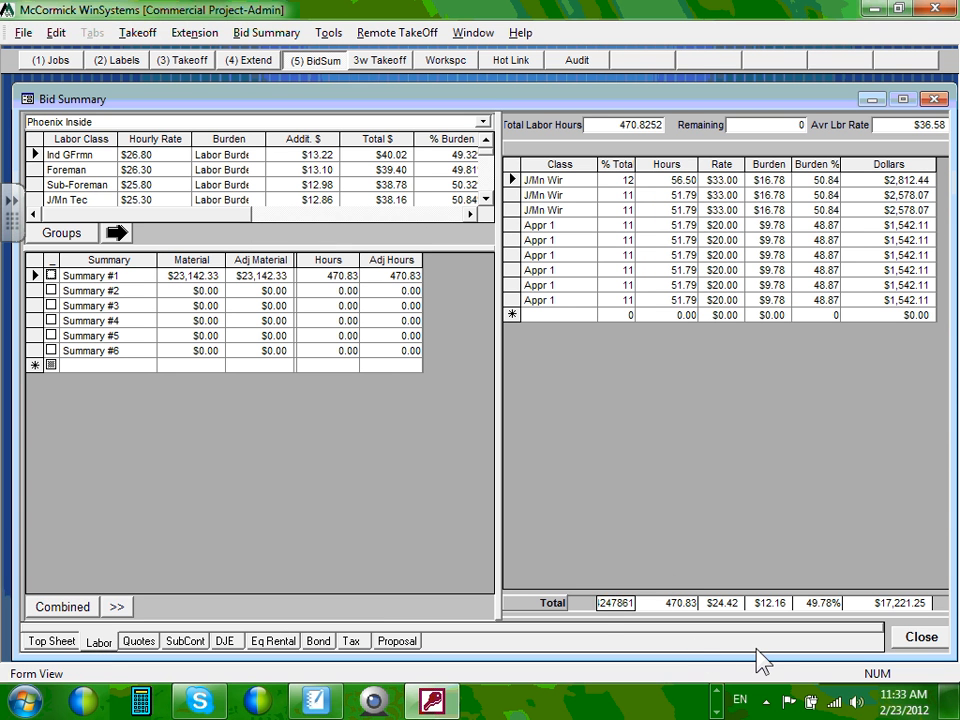
pyautogui.press('Left')
pyautogui.press('Left')
pyautogui.press('Left')
pyautogui.press('Left')
pyautogui.press('Left')
pyautogui.press('Left')
pyautogui.press('Left')
pyautogui.press('Left')
pyautogui.press('Left')
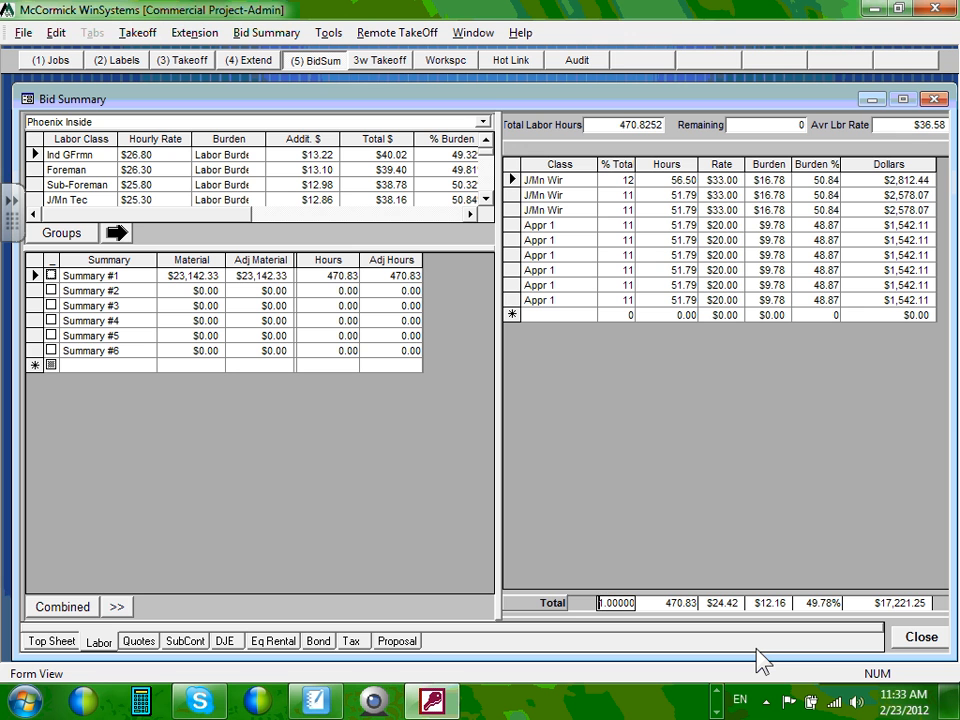
pyautogui.press('Right')
pyautogui.press('Right')
pyautogui.press('Right')
pyautogui.press('Right')
pyautogui.press('Right')
pyautogui.press('Right')
pyautogui.press('Right')
pyautogui.press('Right')
pyautogui.press('Right')
pyautogui.press('Home')
pyautogui.click(621, 211)
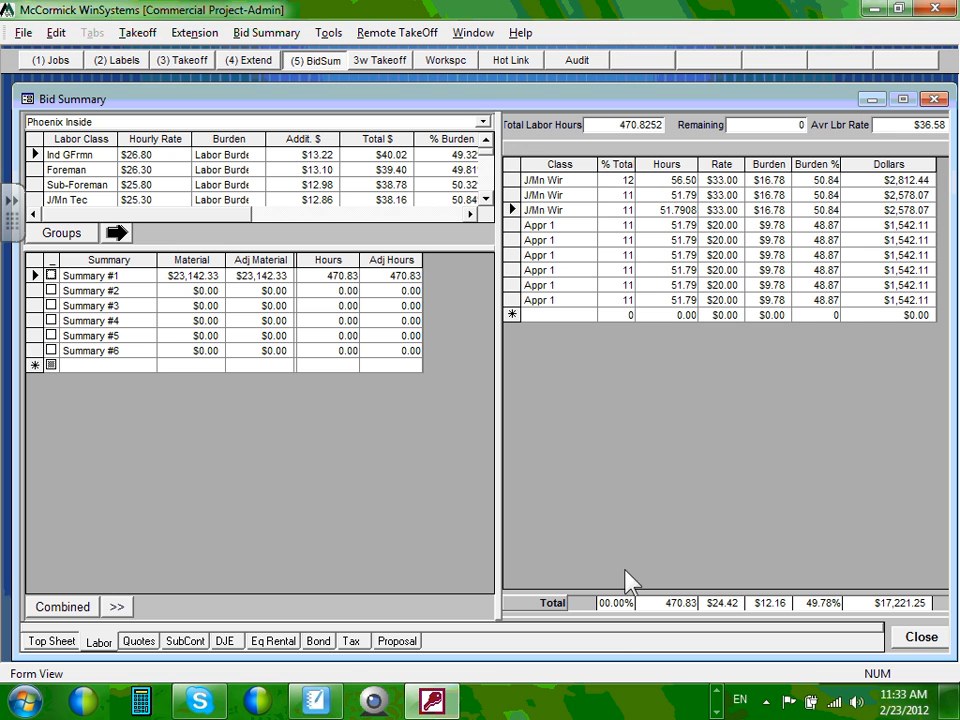
pyautogui.click(614, 603)
# Step: Review the labor class rows and the empty new row of the breakdown against the remaining labor hours
pyautogui.click(700, 226)
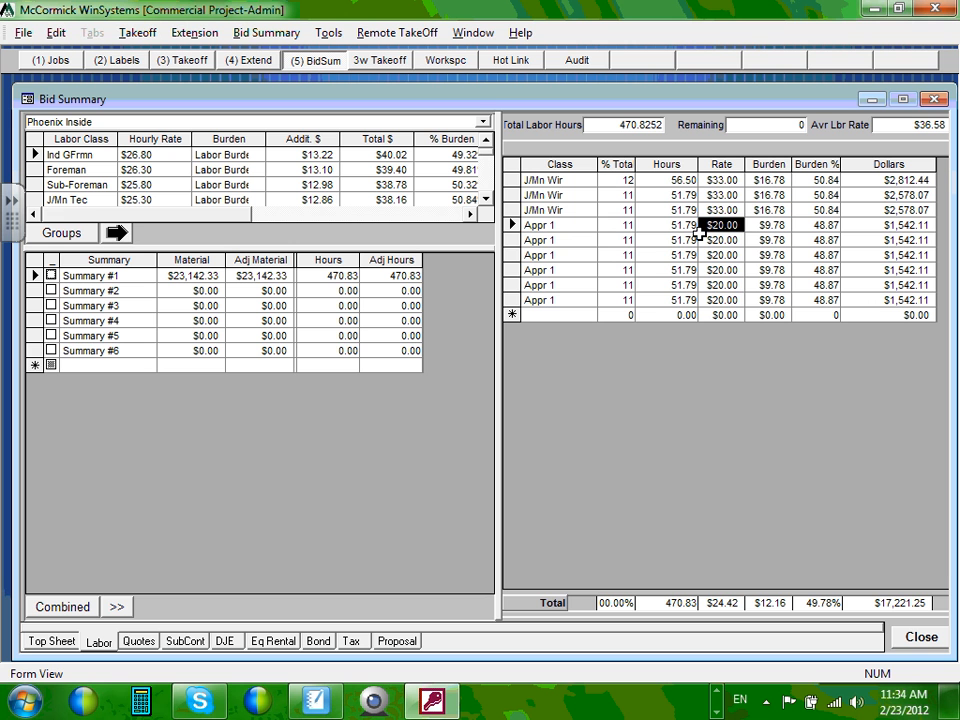
pyautogui.click(588, 205)
pyautogui.click(511, 165)
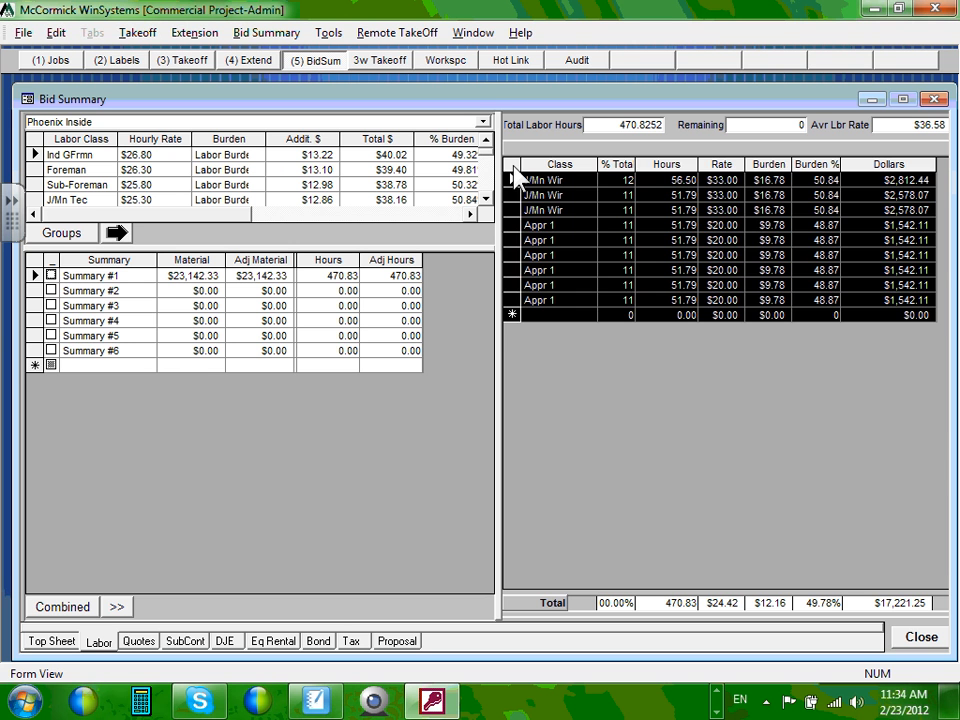
pyautogui.click(594, 213)
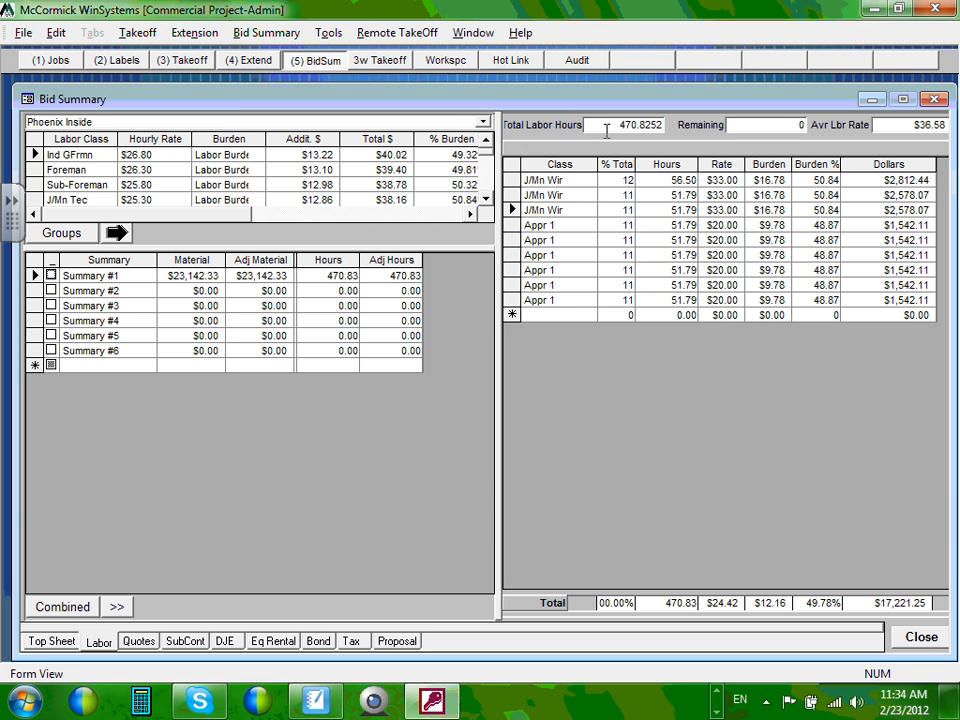
pyautogui.click(513, 314)
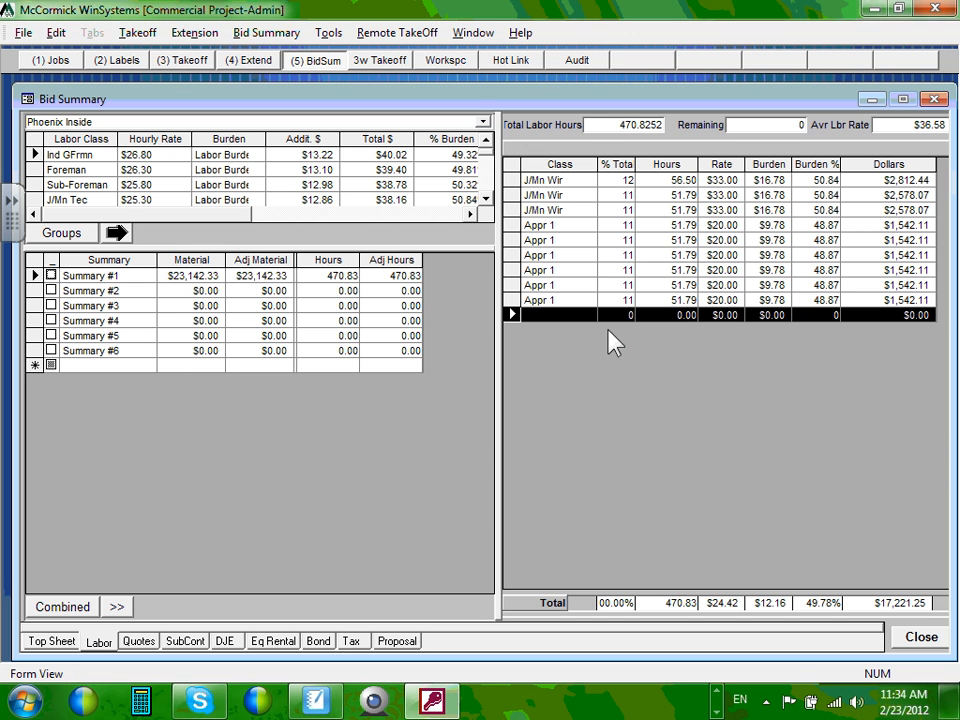
pyautogui.click(795, 126)
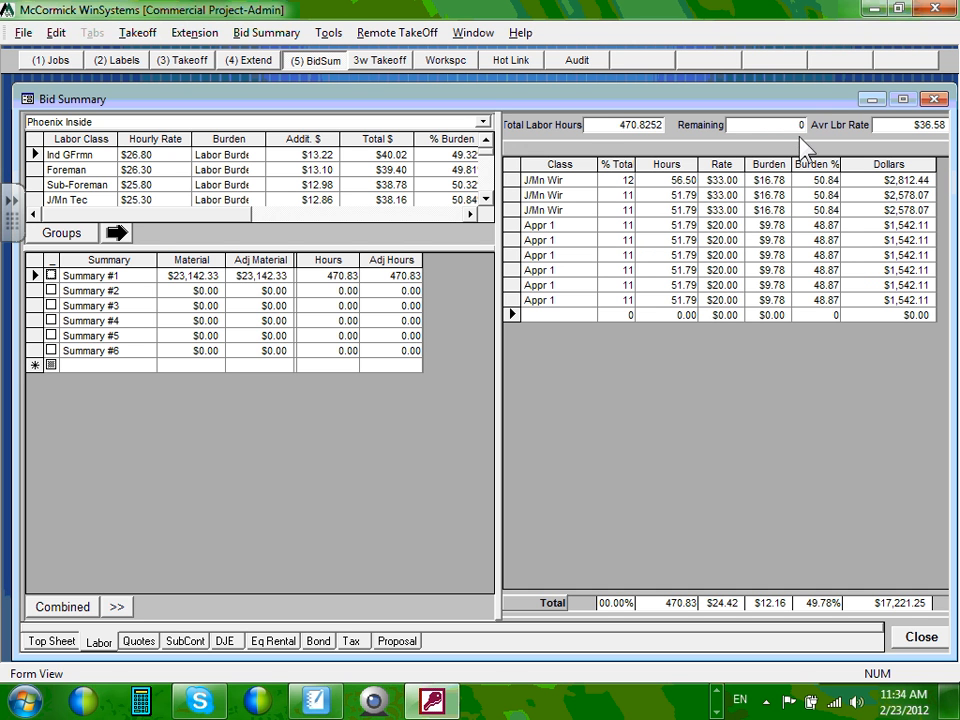
pyautogui.click(764, 227)
# Step: Review the Labor line on the top sheet, and mark Summary #1 before reopening the labor breakdown
pyautogui.click(137, 645)
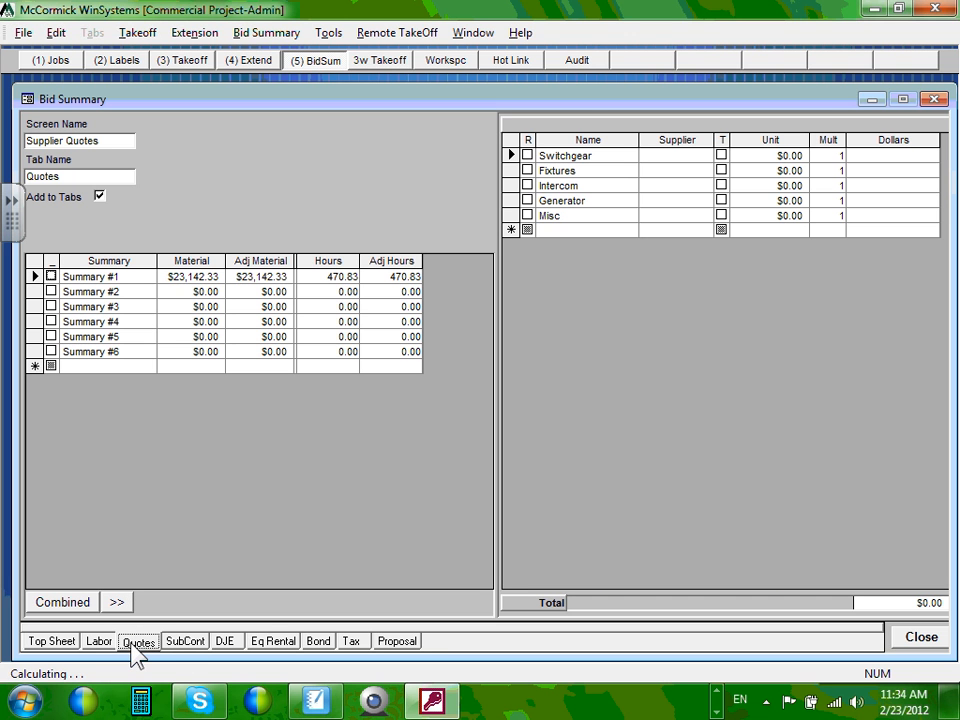
pyautogui.click(50, 643)
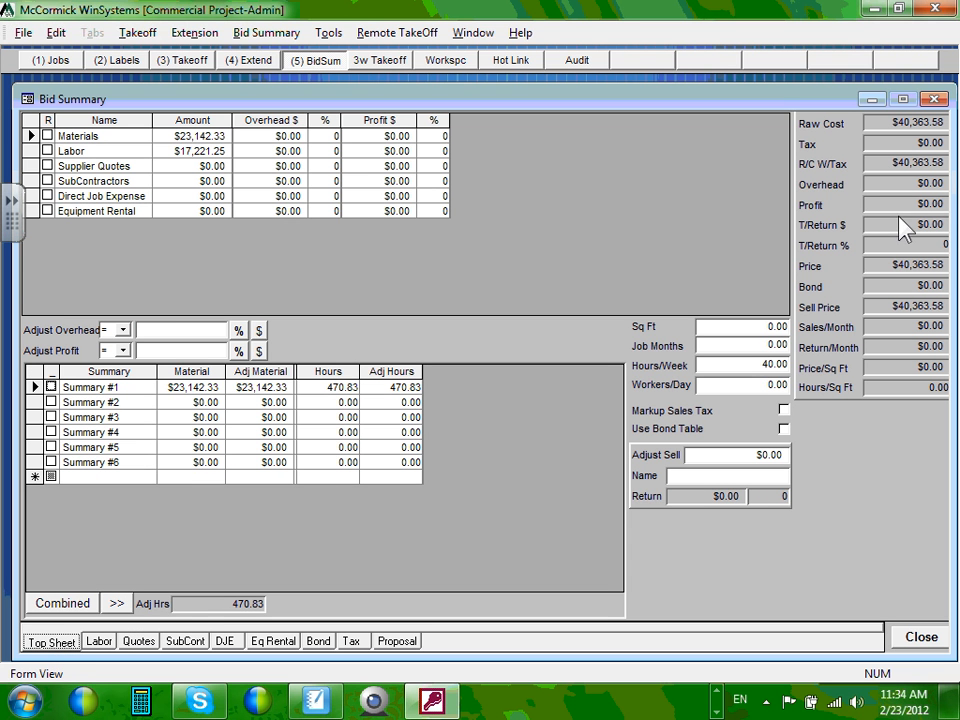
pyautogui.click(33, 150)
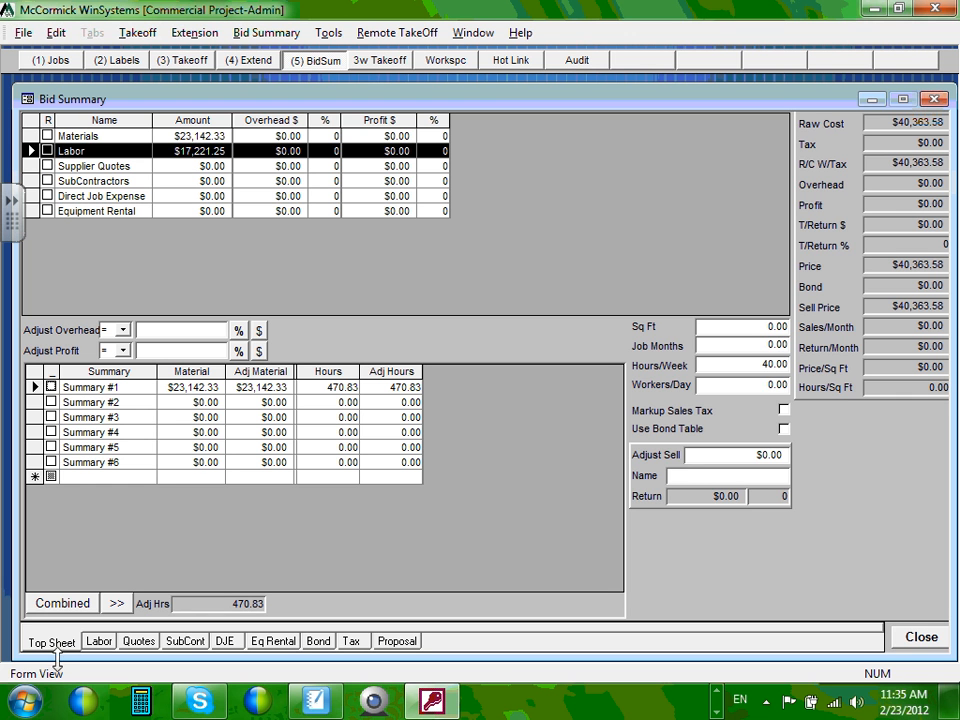
pyautogui.click(50, 386)
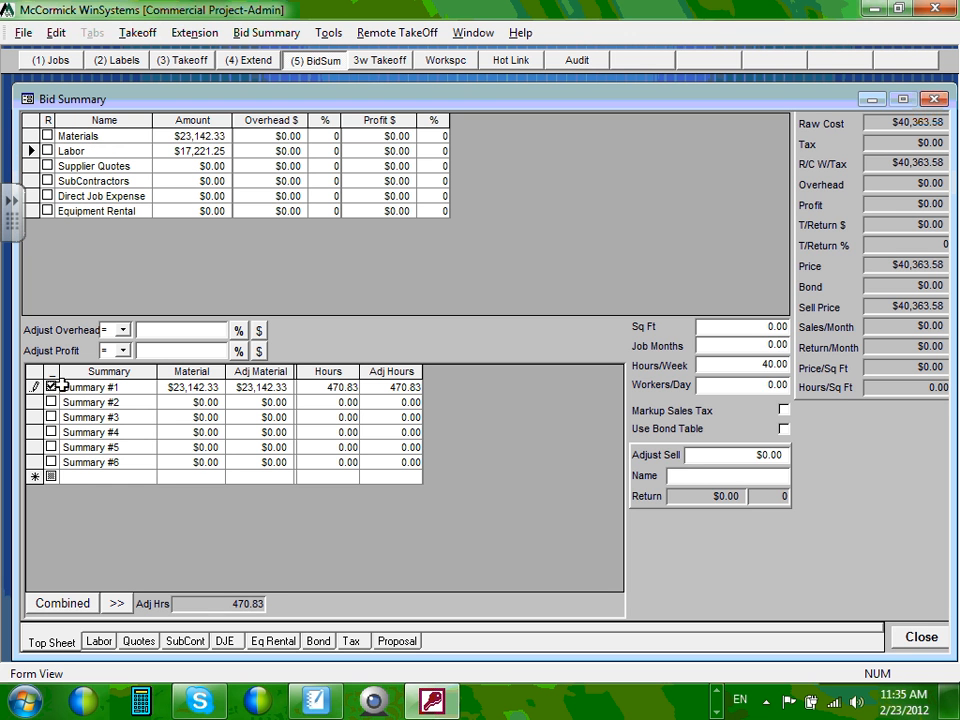
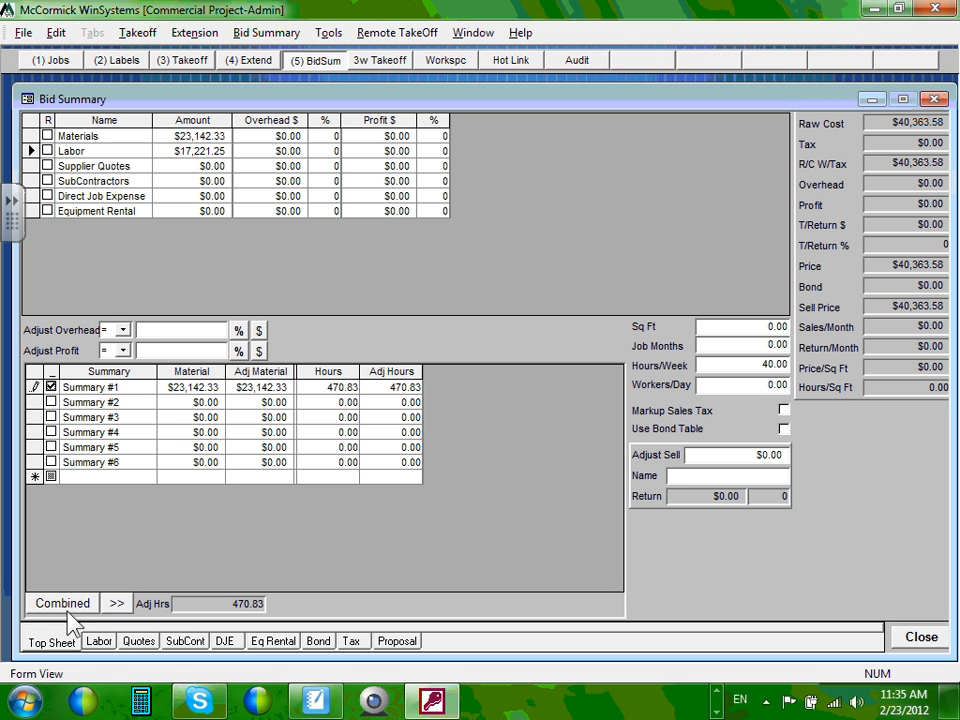
pyautogui.click(92, 640)
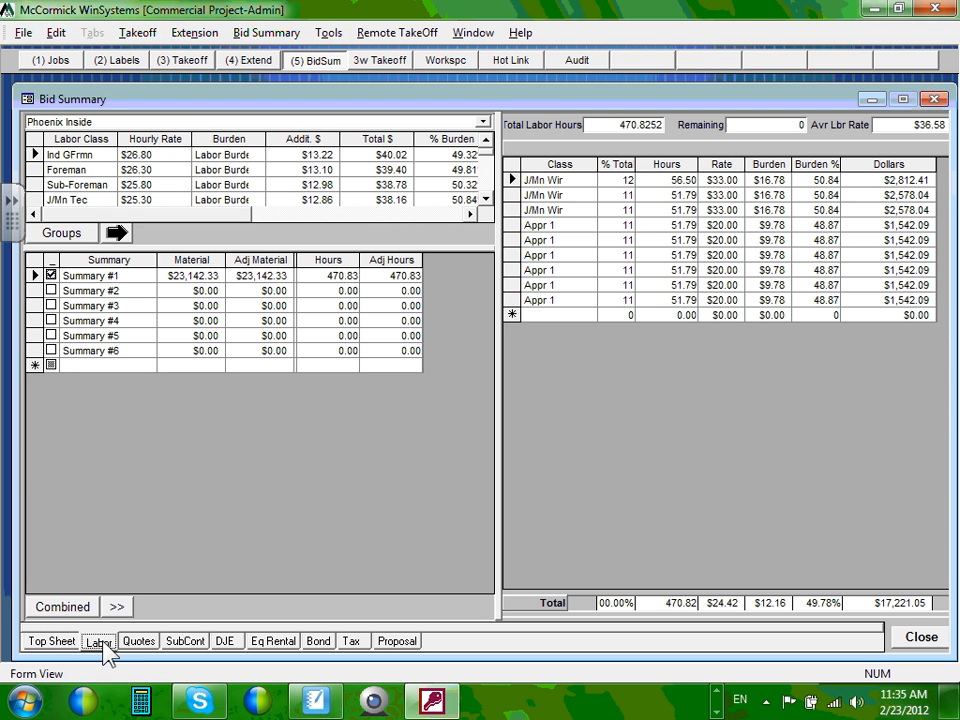
# Step: In the supplier quotes, set the Switchgear unit price to $2,000 and mark the R checkbox of that quote
pyautogui.click(135, 641)
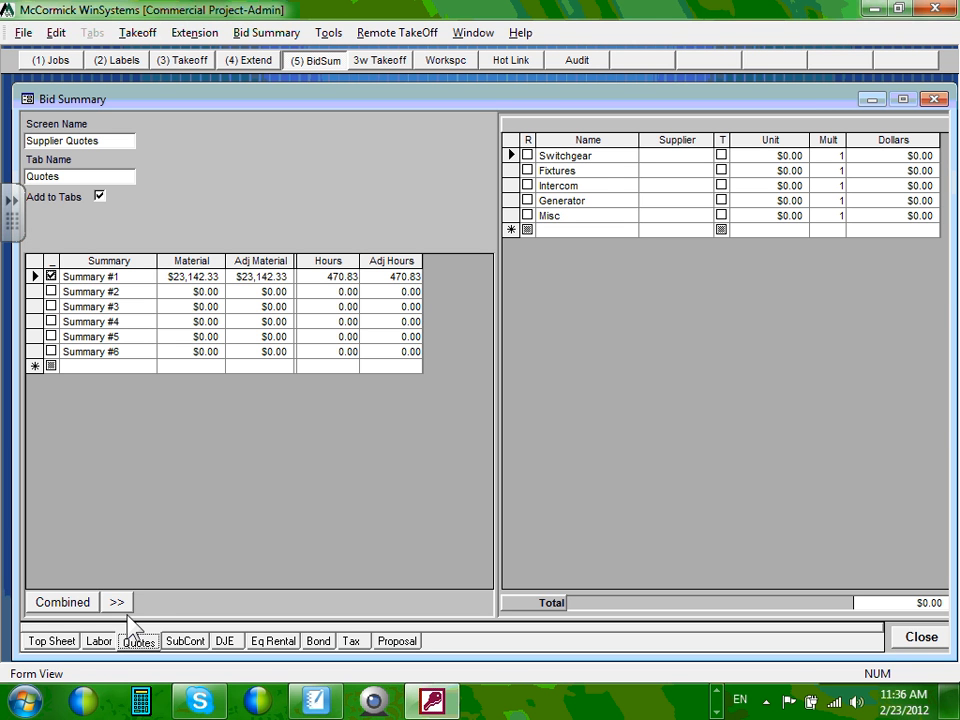
pyautogui.click(602, 156)
pyautogui.click(690, 158)
pyautogui.click(780, 156)
pyautogui.write('2000')
pyautogui.click(793, 171)
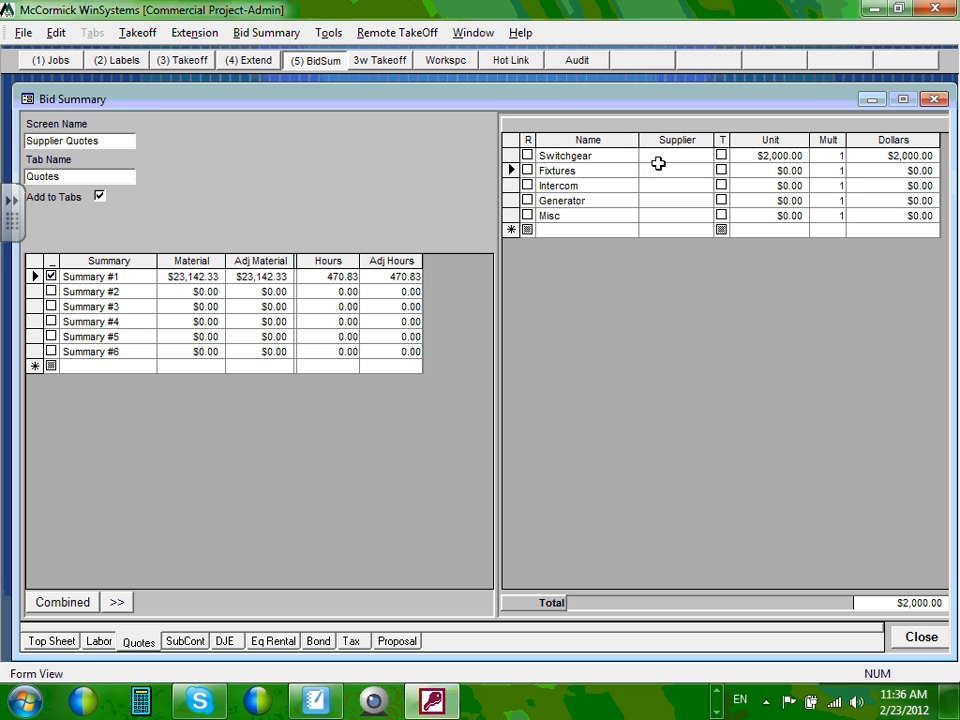
pyautogui.click(527, 156)
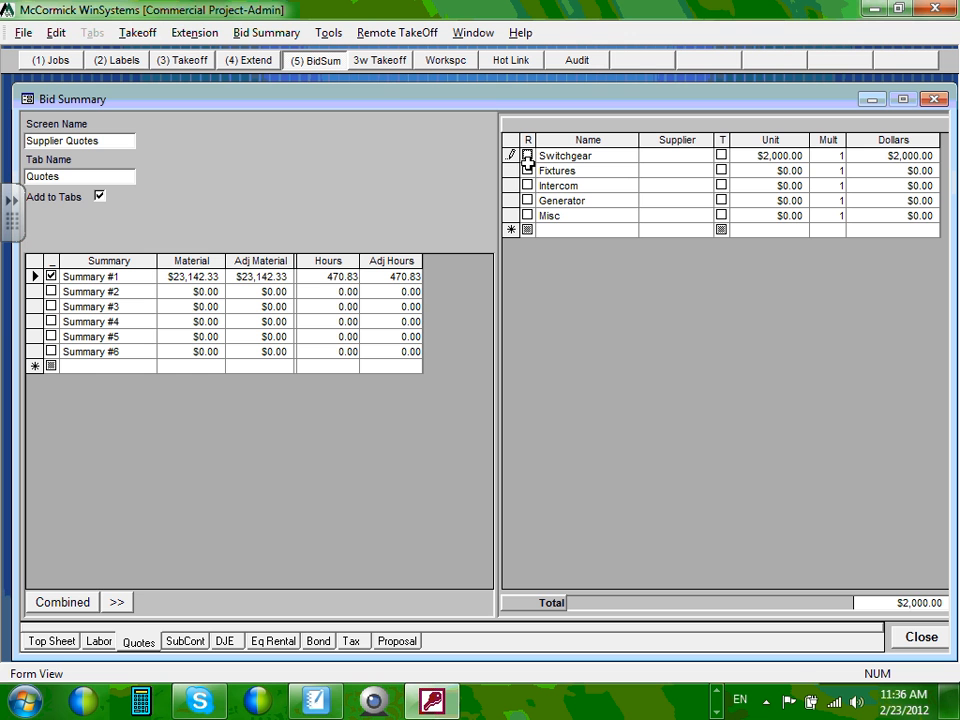
pyautogui.click(527, 156)
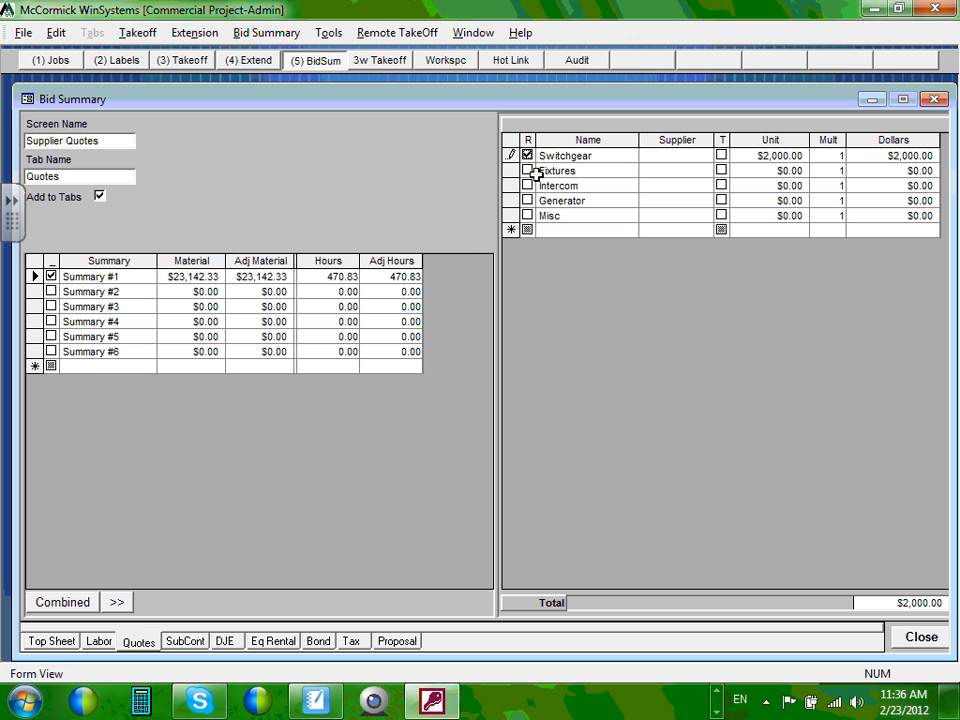
# Step: Mark R for the Fixtures quote and set its unit price to $15,000
pyautogui.click(527, 170)
pyautogui.click(790, 171)
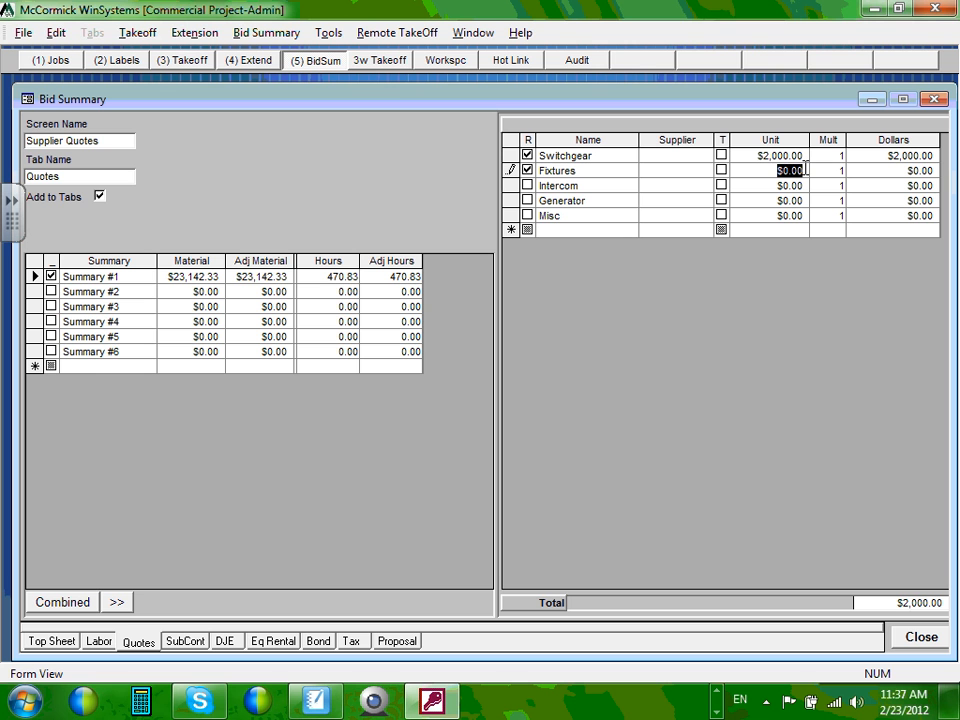
pyautogui.write('15000')
pyautogui.click(790, 188)
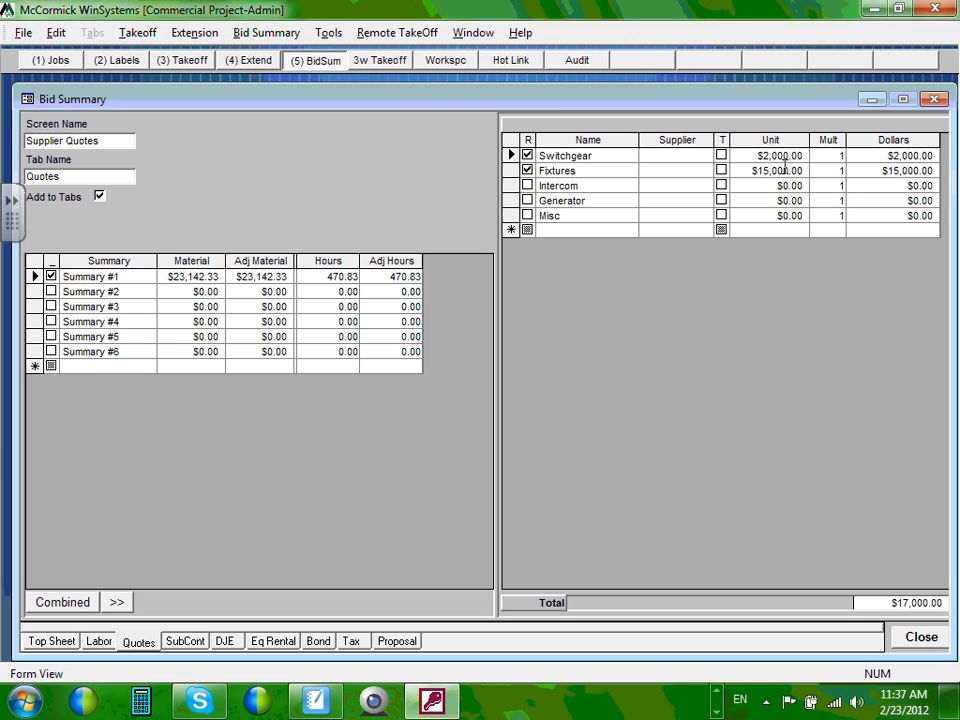
# Step: Change the Switchgear quote's unit price to $20,000
pyautogui.click(784, 157)
pyautogui.write('0')
pyautogui.click(792, 186)
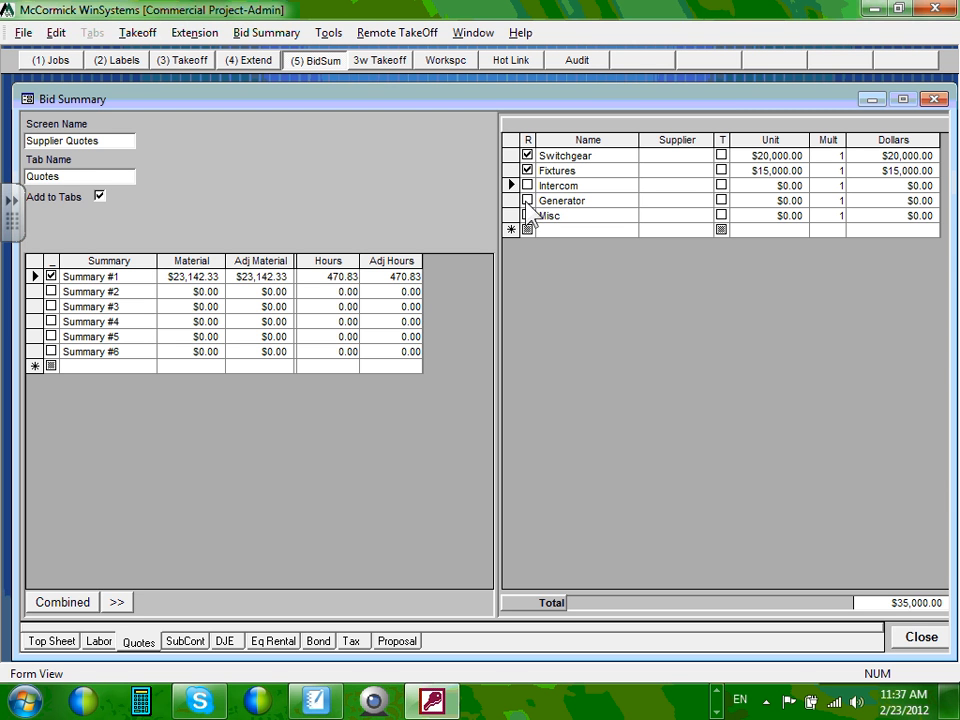
# Step: Mark R for the Generator quote and set its unit price to $7,000
pyautogui.click(527, 200)
pyautogui.click(784, 198)
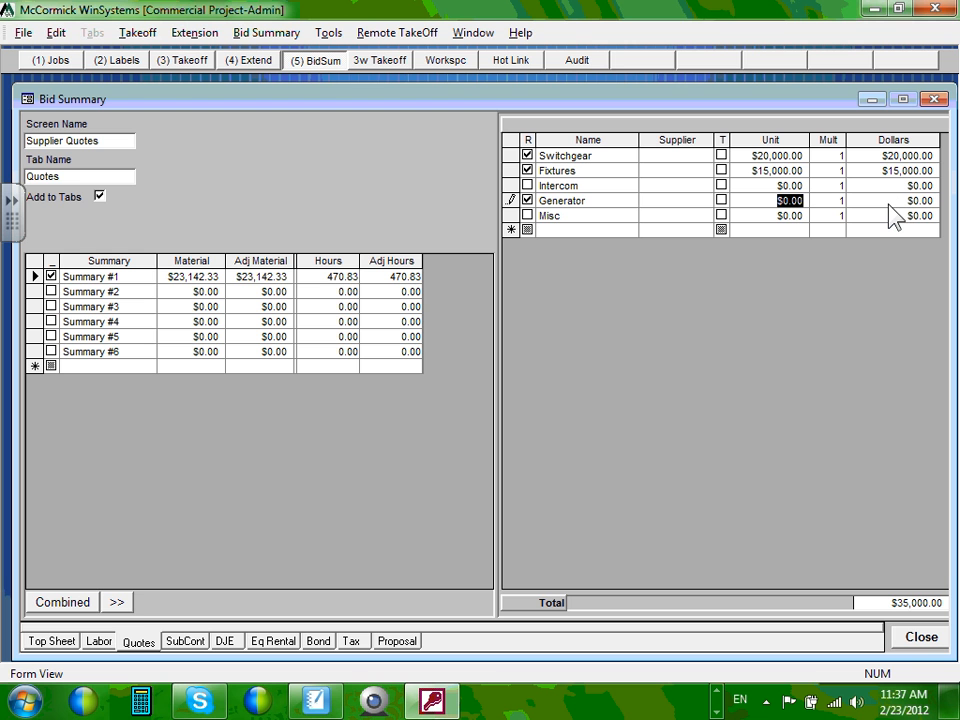
pyautogui.write('7000')
pyautogui.click(778, 215)
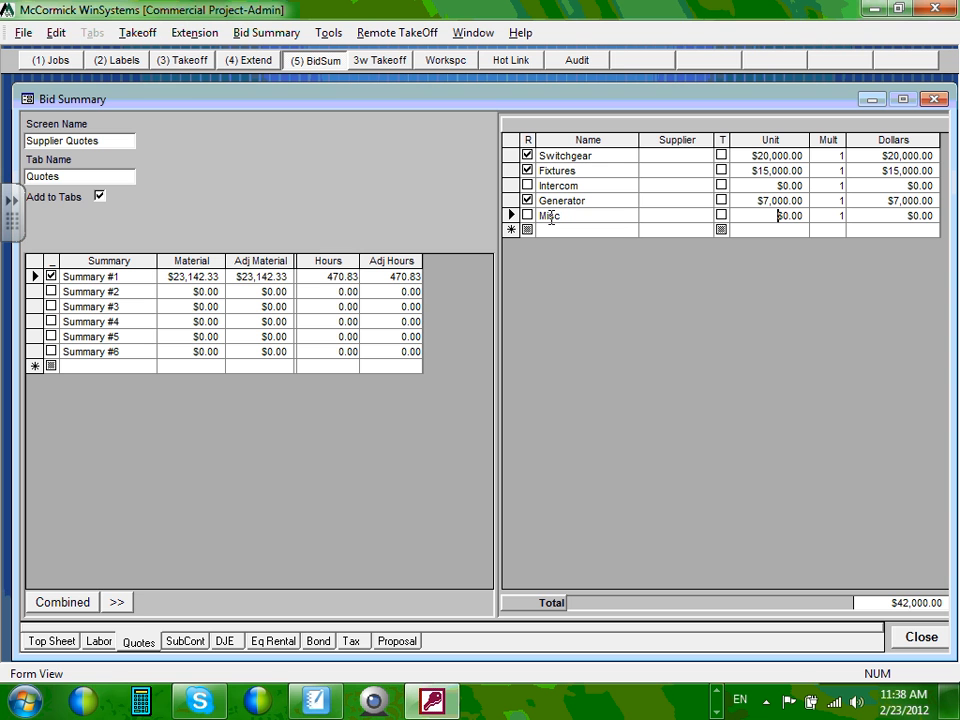
# Step: Enter the quote suppliers: SD for Switchgear, Lothonia for Fixtures and Cummins for Generator
pyautogui.click(680, 155)
pyautogui.write('SD')
pyautogui.click(665, 171)
pyautogui.write('Lothonia')
pyautogui.click(667, 187)
pyautogui.click(663, 201)
pyautogui.write('Cummins')
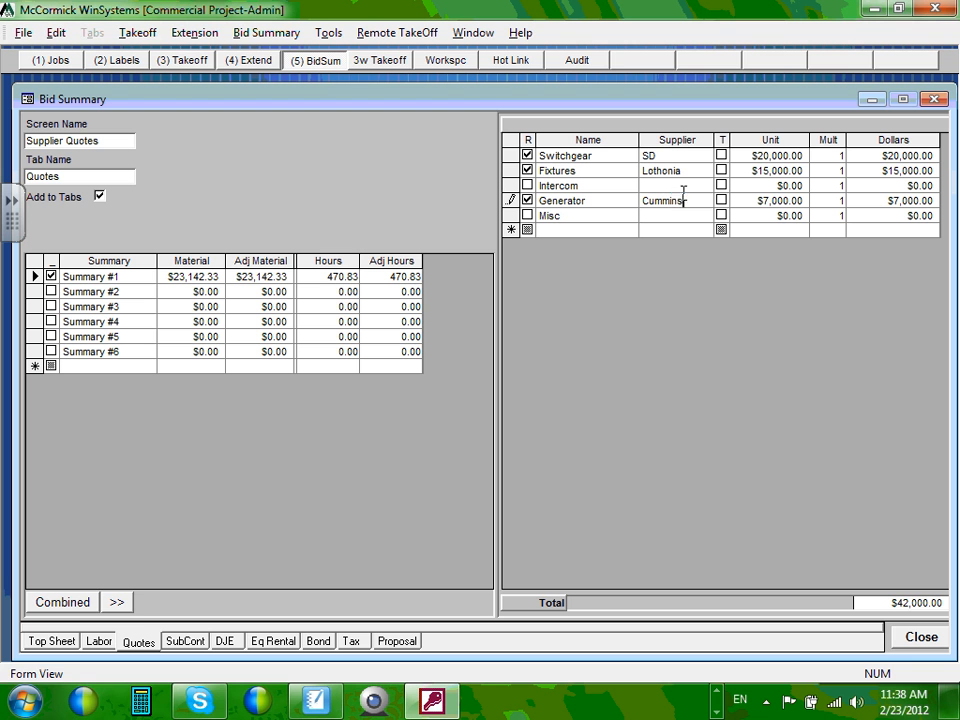
pyautogui.click(680, 186)
pyautogui.click(570, 222)
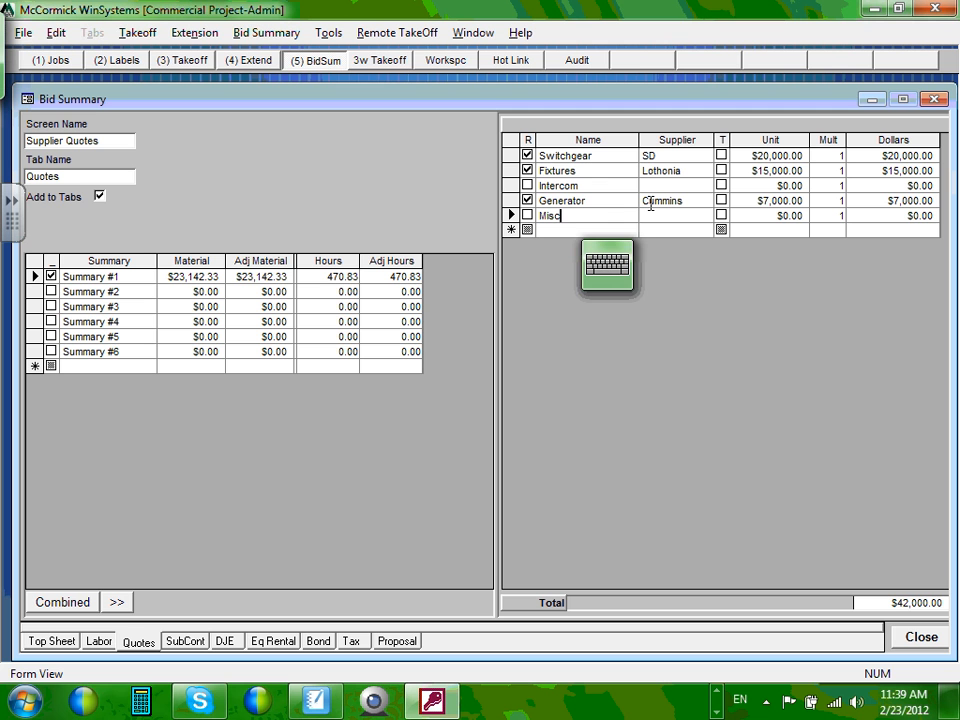
pyautogui.click(585, 229)
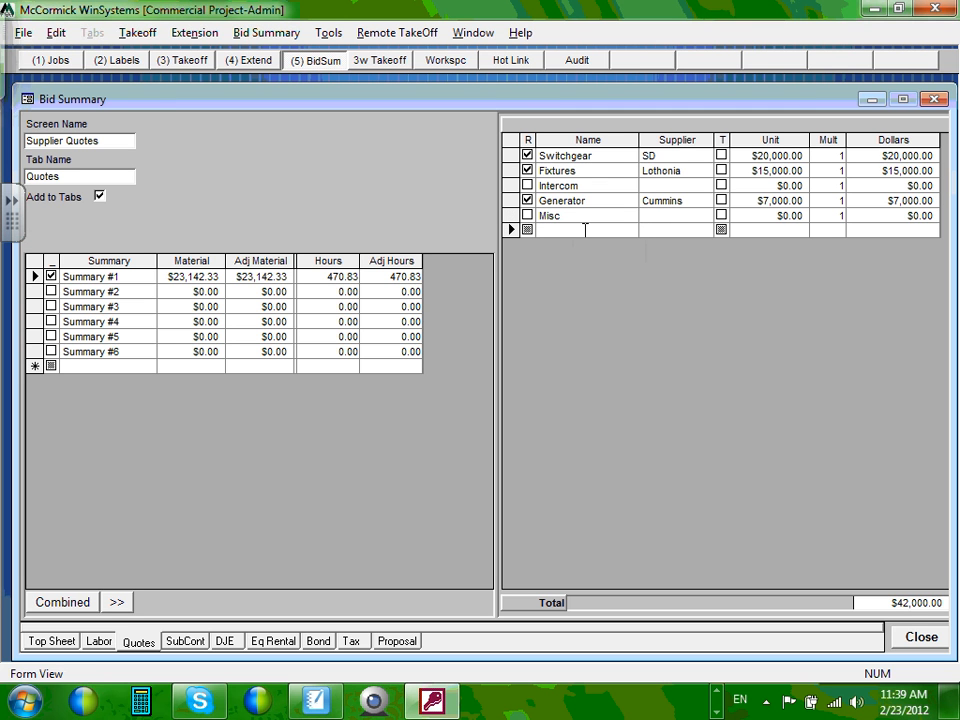
pyautogui.write('p')
pyautogui.press('BackSpace')
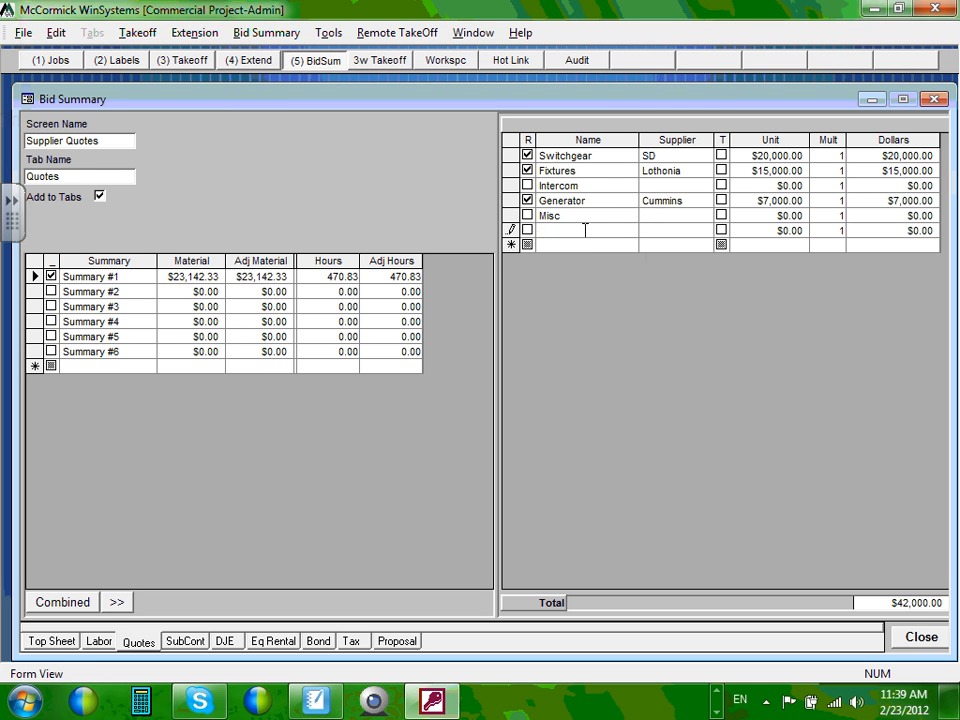
pyautogui.click(595, 216)
# Step: In the subcontractors section, price Fire Alarm at $10,000 with supplier Simplex and mark its R checkbox
pyautogui.click(193, 644)
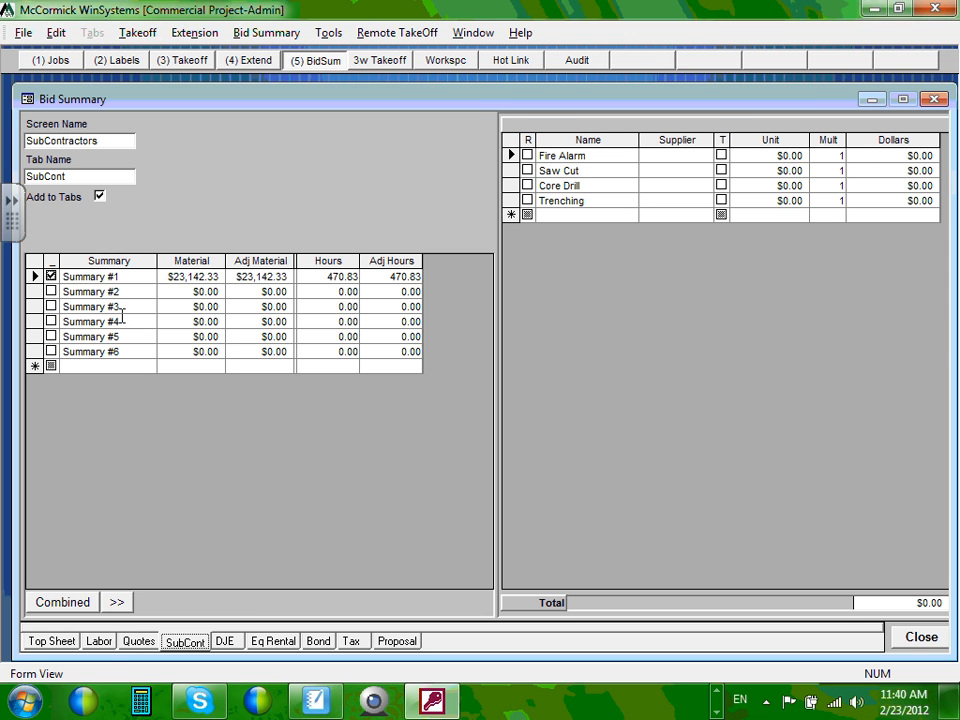
pyautogui.click(776, 155)
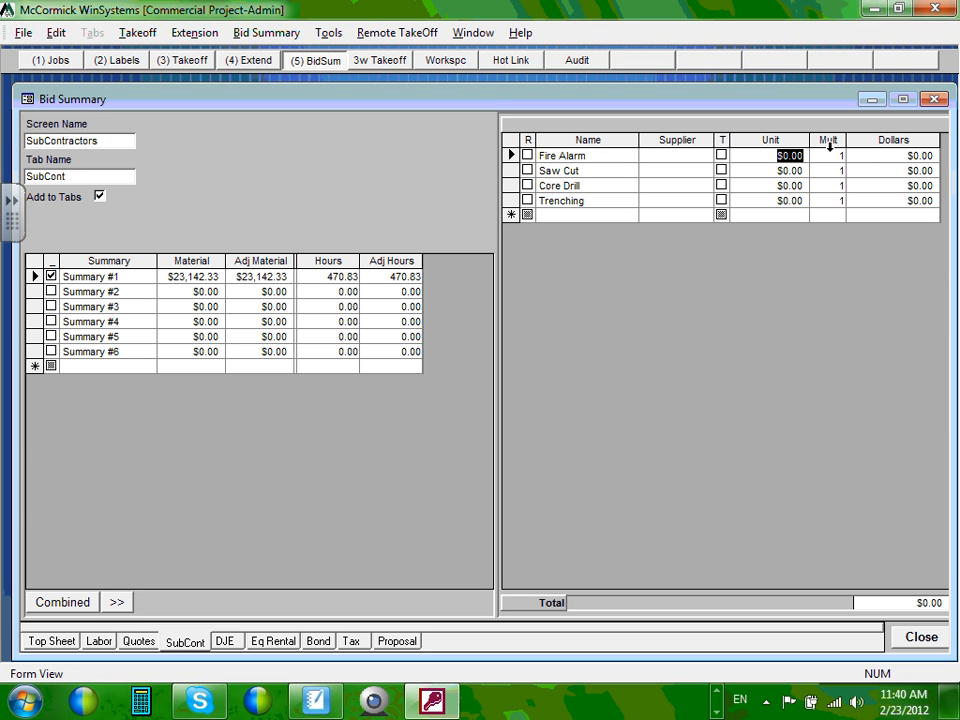
pyautogui.write('10000')
pyautogui.click(790, 170)
pyautogui.click(686, 157)
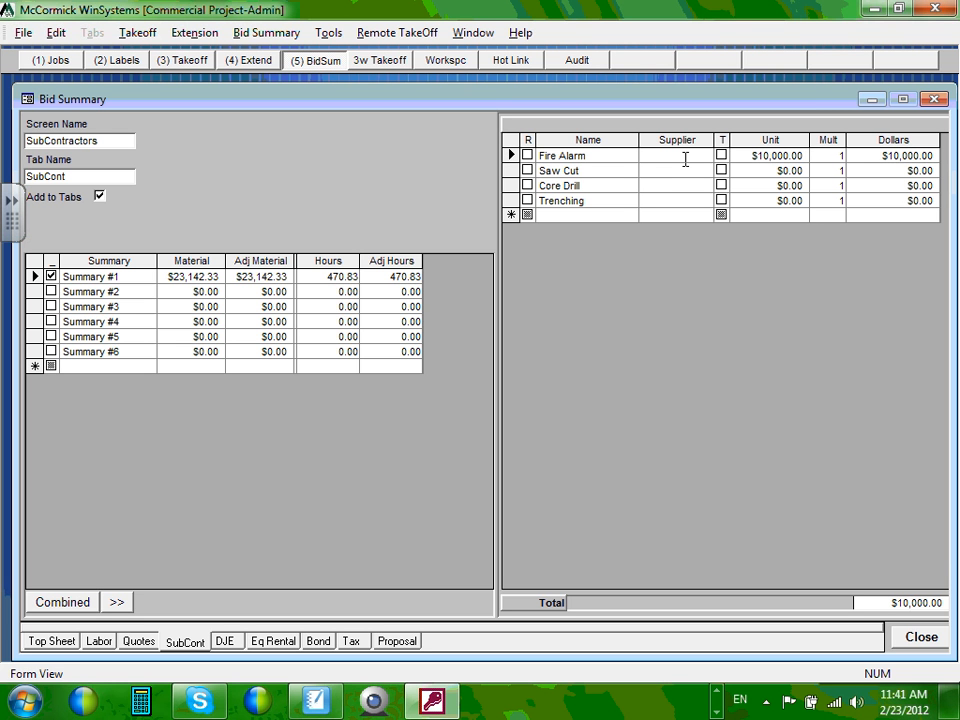
pyautogui.write('Simplex')
pyautogui.click(678, 171)
pyautogui.click(527, 155)
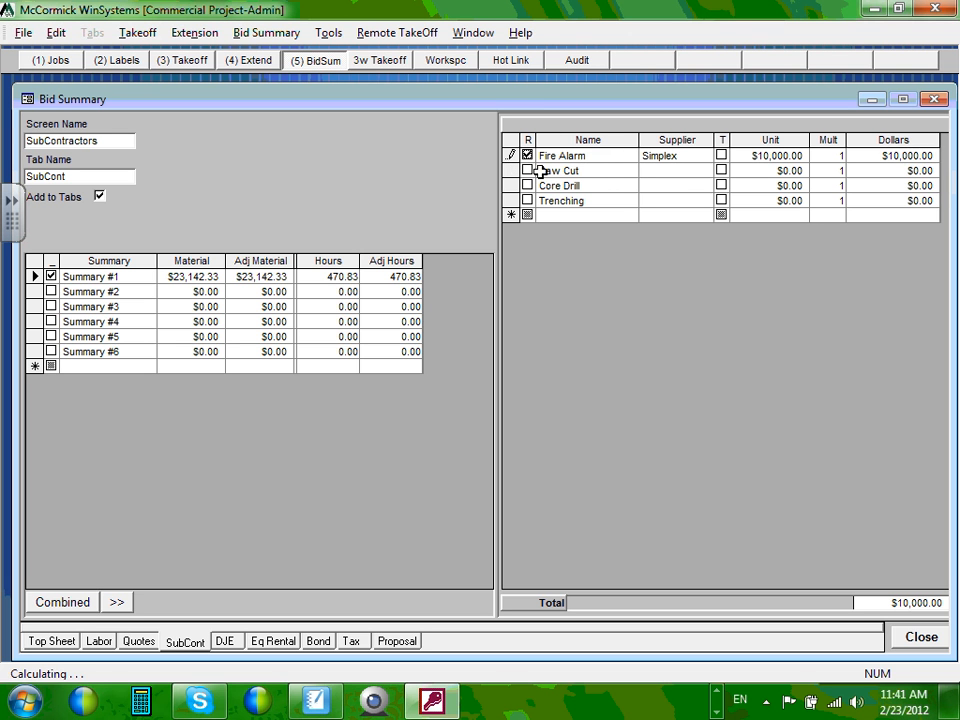
# Step: Rename the Saw Cut subcontractor to Security System, enter Simplex as its supplier and price it at $10,000
pyautogui.click(606, 171)
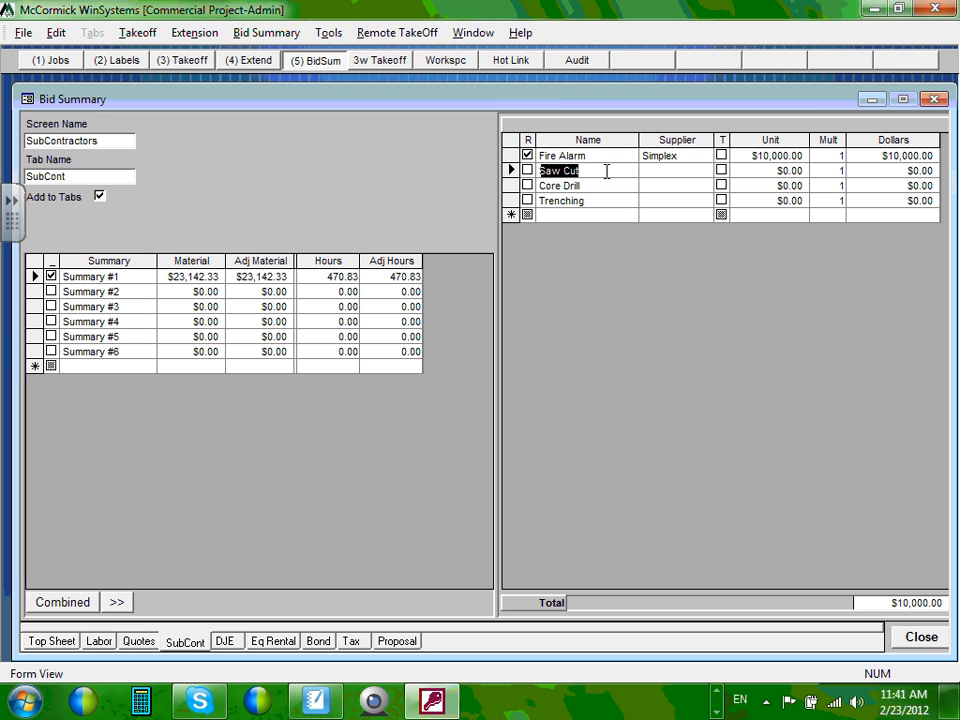
pyautogui.write('Security')
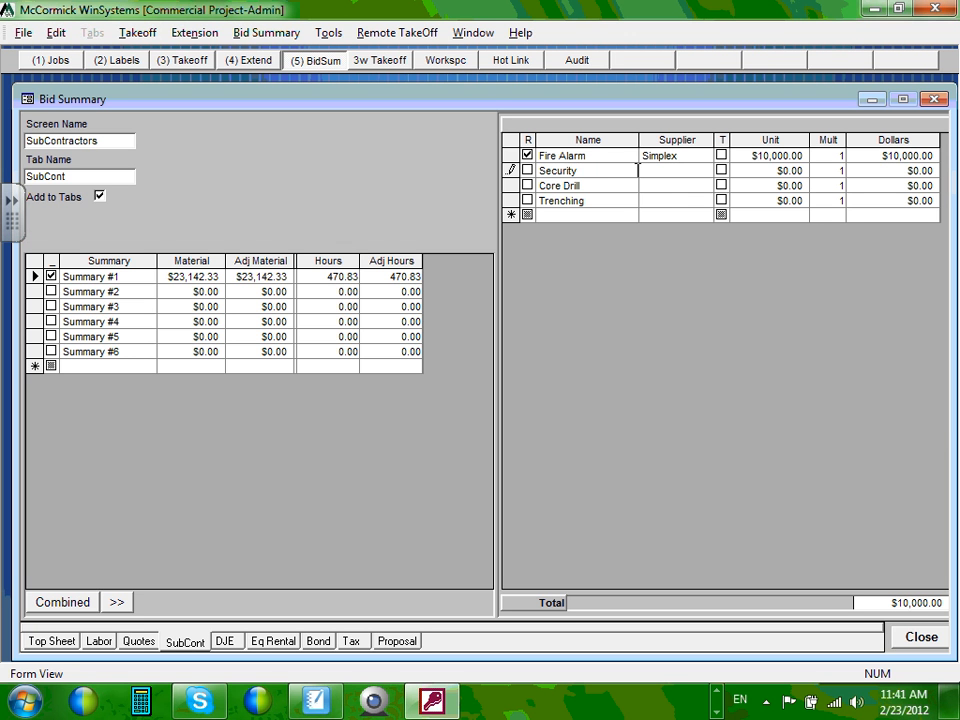
pyautogui.write('System')
pyautogui.click(669, 170)
pyautogui.write('Simplex')
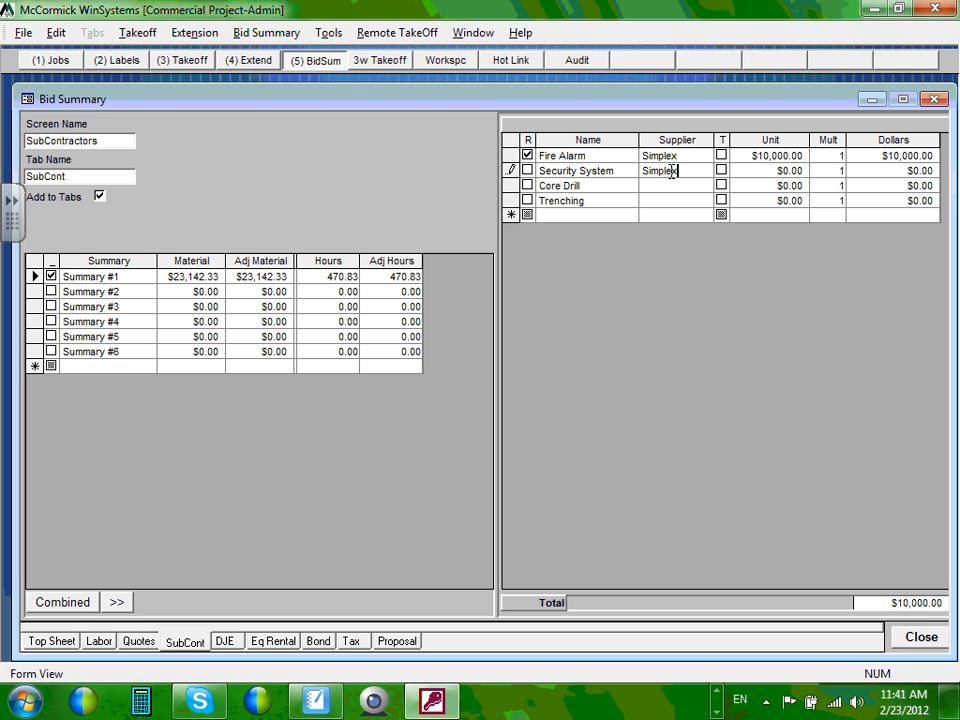
pyautogui.doubleClick(768, 170)
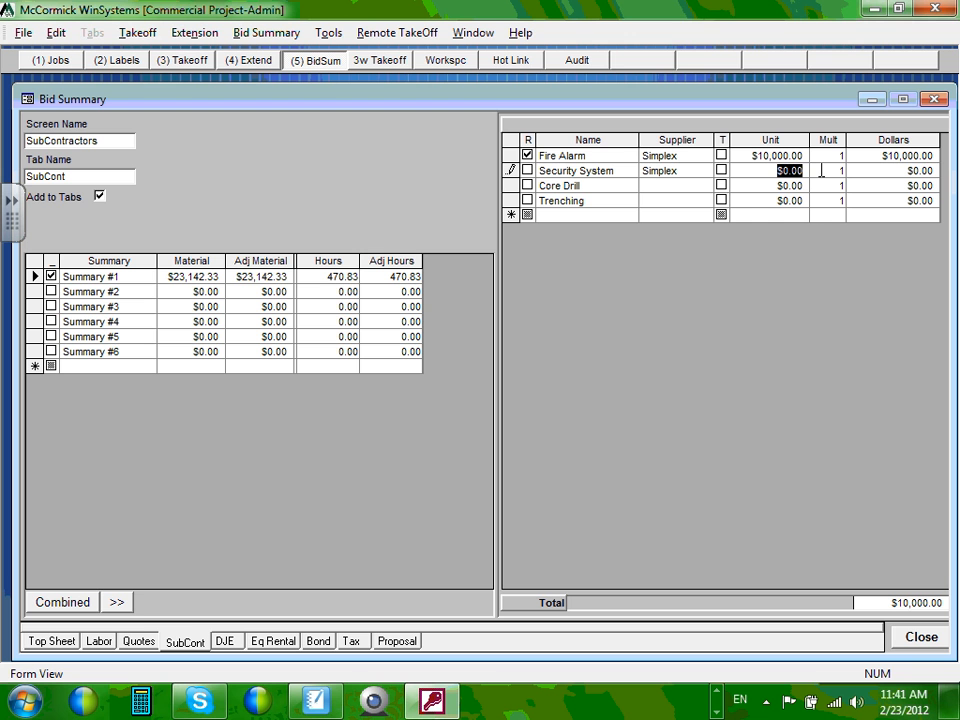
pyautogui.write('10000')
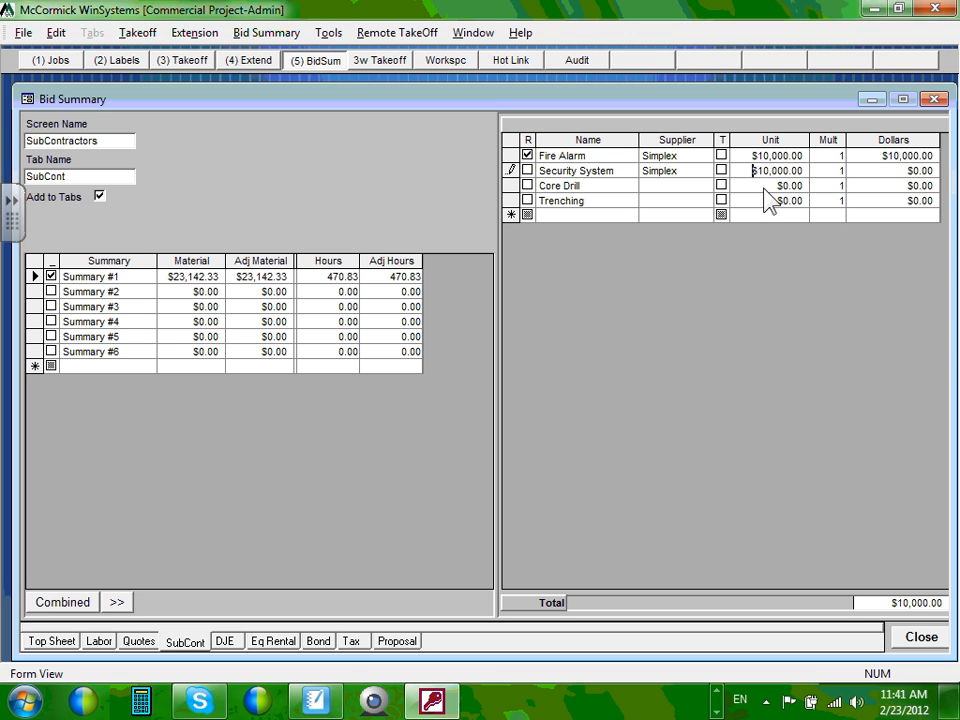
# Step: Rename the Core Drill subcontractor to Phone/Data Systems, enter Qwest as its supplier and price it at $15,000
pyautogui.click(575, 190)
pyautogui.click(527, 184)
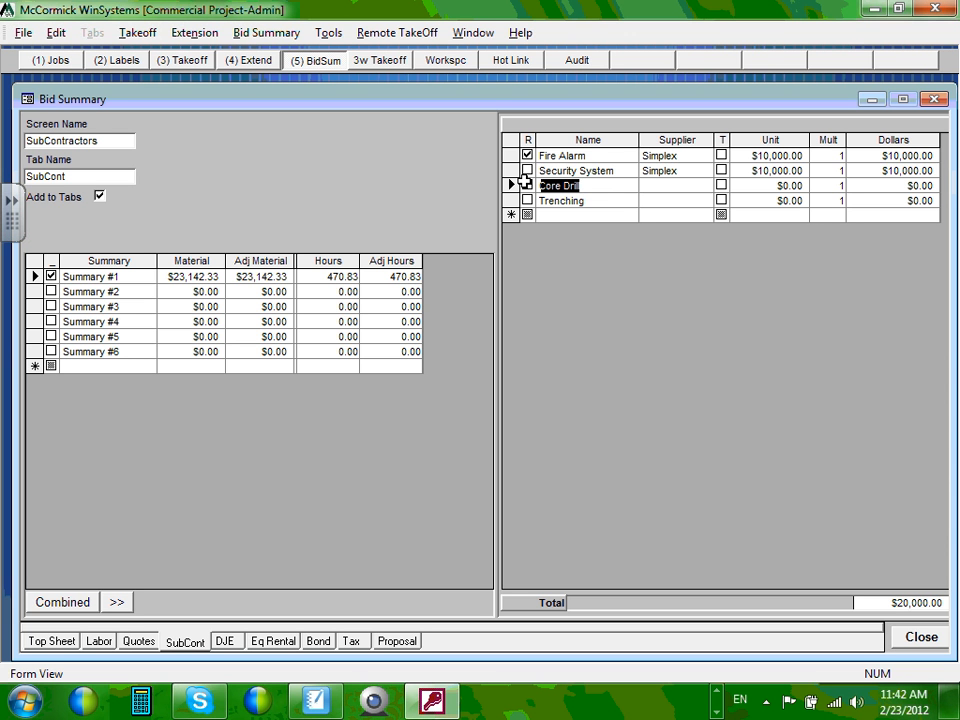
pyautogui.write('P')
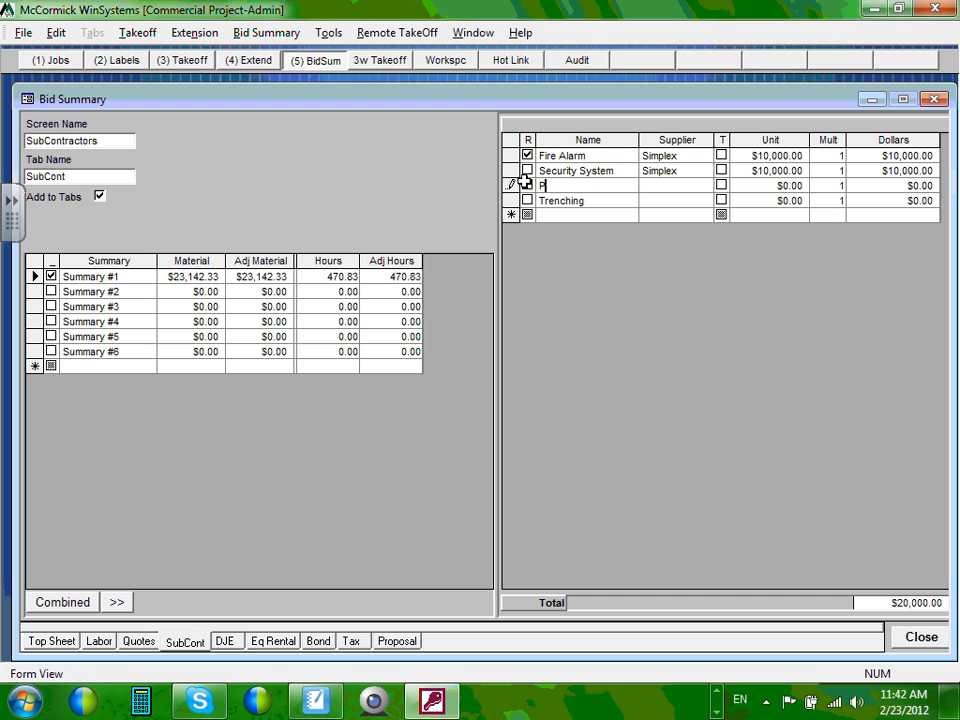
pyautogui.write('hone/Data Systems')
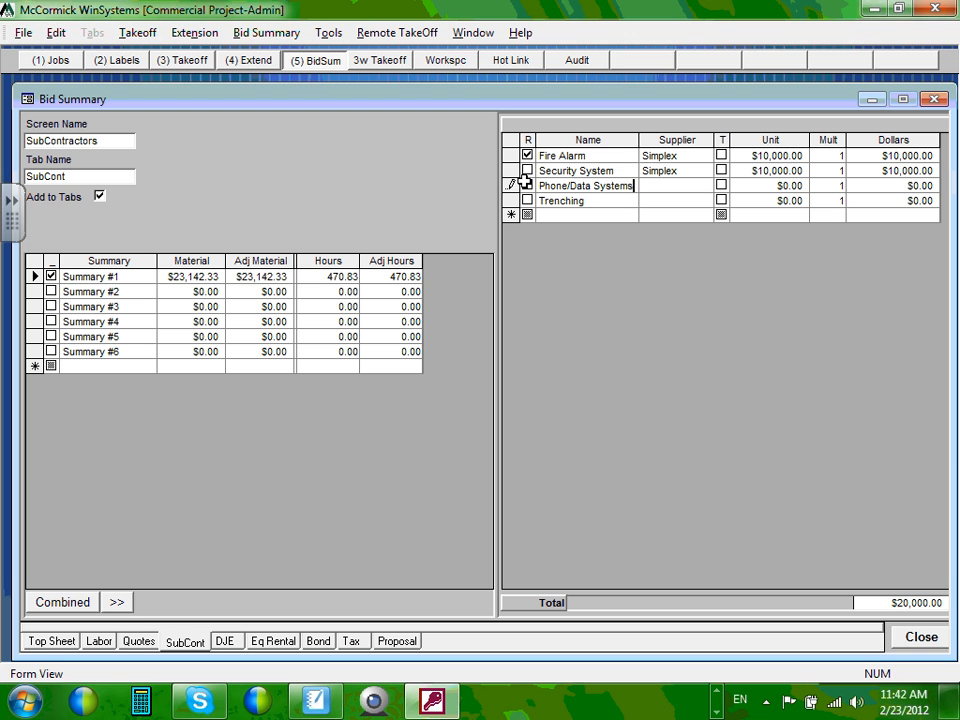
pyautogui.click(690, 187)
pyautogui.write('Qwest')
pyautogui.click(762, 185)
pyautogui.hotkey('shift', 'End')
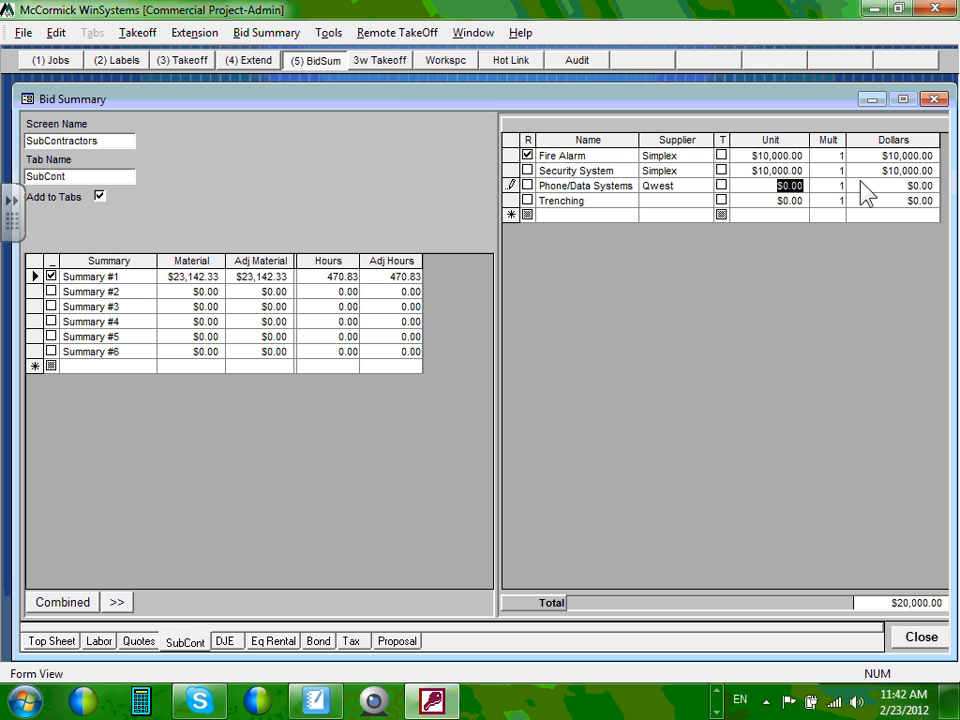
pyautogui.write('15,000')
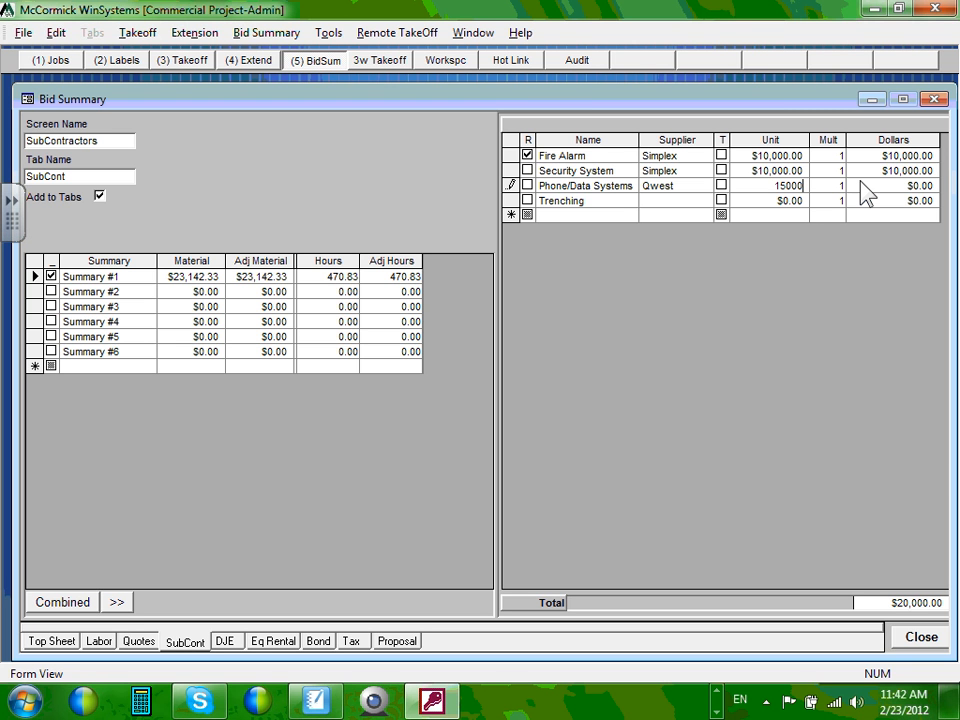
pyautogui.click(775, 202)
pyautogui.click(784, 186)
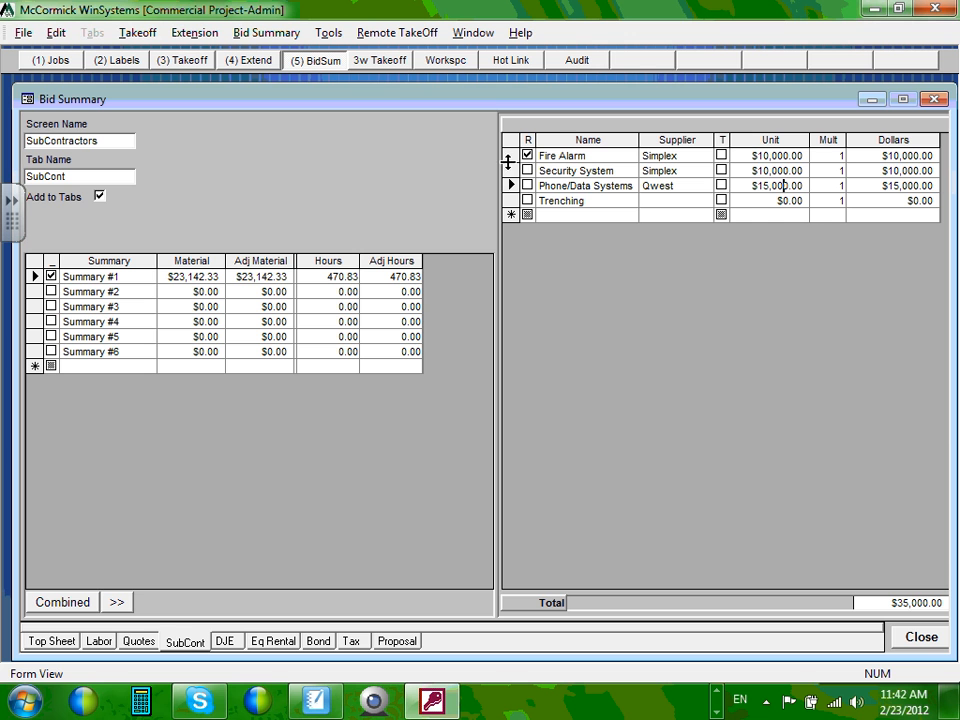
# Step: Mark the R checkboxes for Security System and Phone/Data Systems
pyautogui.click(527, 170)
pyautogui.click(527, 185)
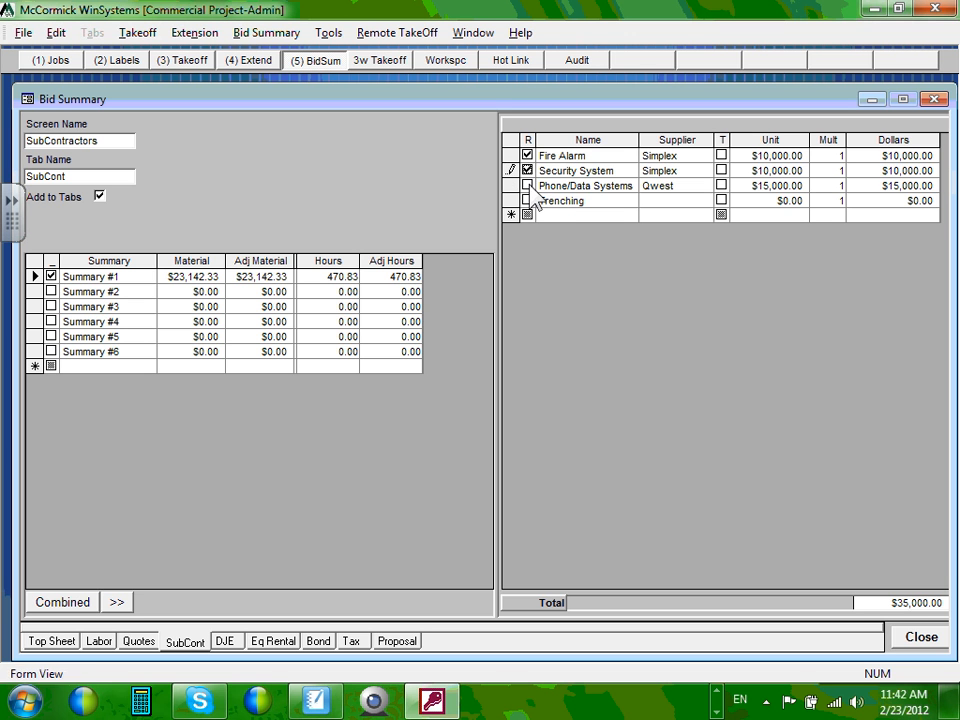
pyautogui.click(531, 203)
# Step: Change the Phone/Data Systems supplier to Century Link
pyautogui.moveTo(678, 187); pyautogui.dragTo(644, 188)
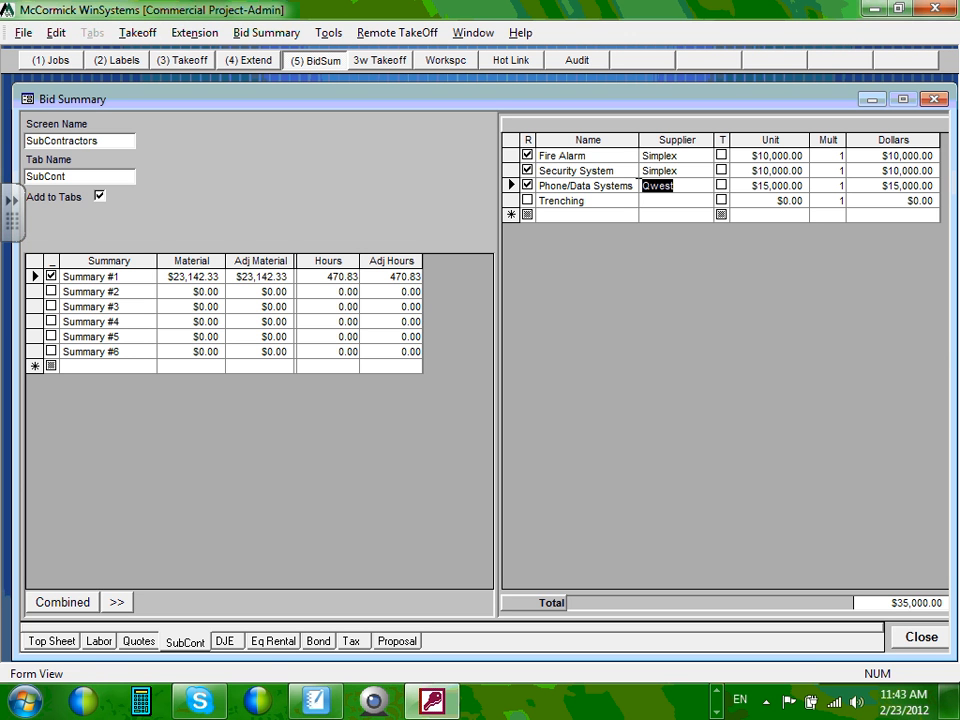
pyautogui.write('Century Link')
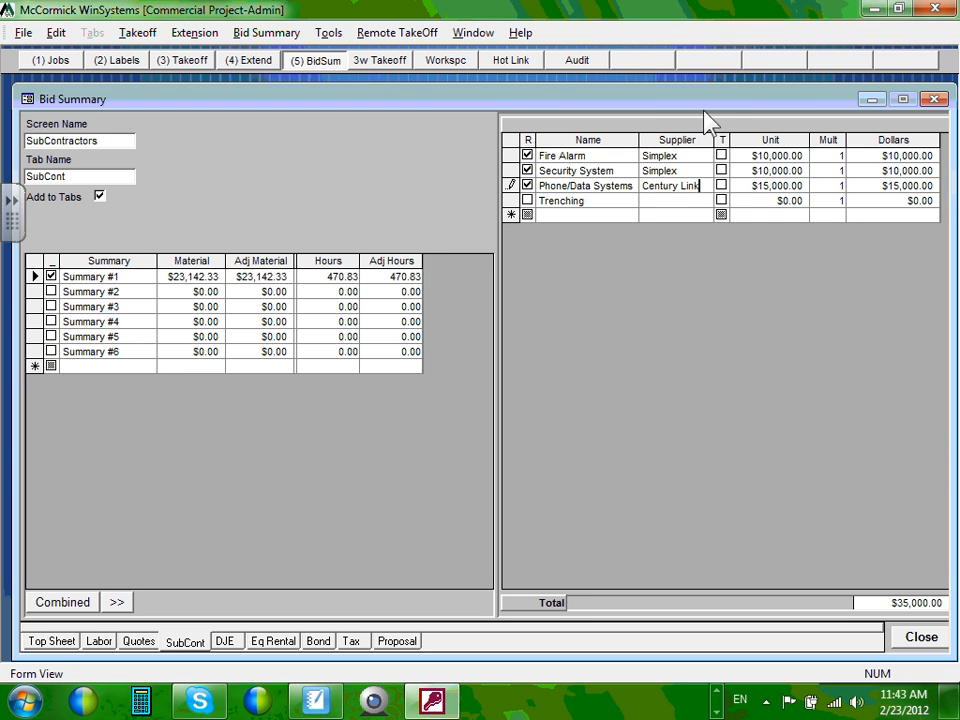
pyautogui.click(753, 187)
pyautogui.click(604, 214)
# Step: In the direct job expense section, set the Telephone unit price to $1,000
pyautogui.click(225, 638)
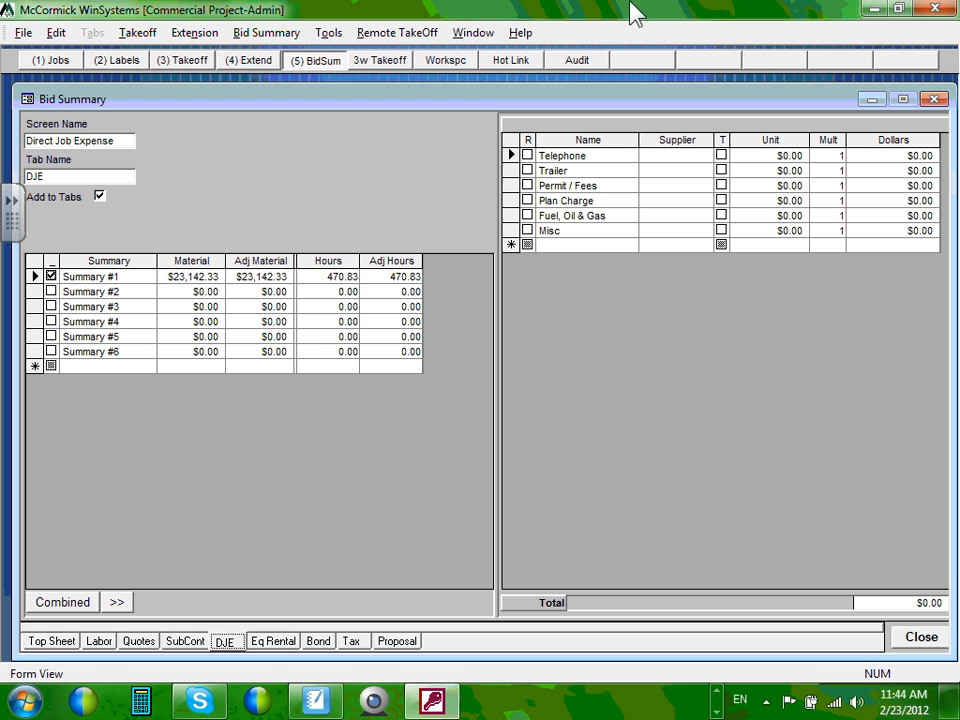
pyautogui.click(122, 140)
pyautogui.click(790, 156)
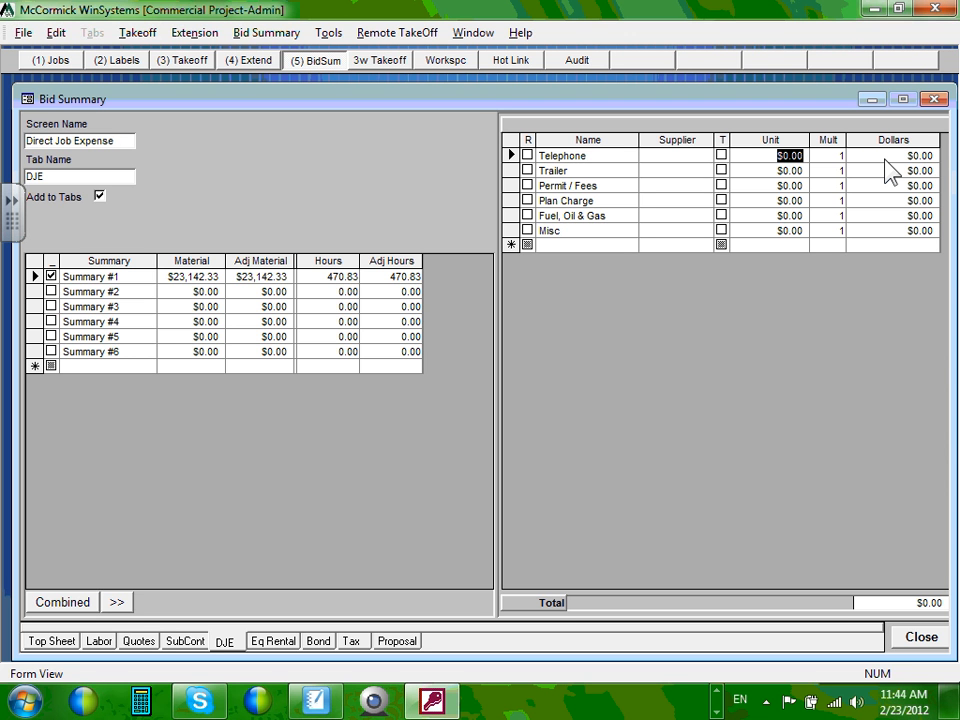
pyautogui.write('1000')
pyautogui.click(759, 172)
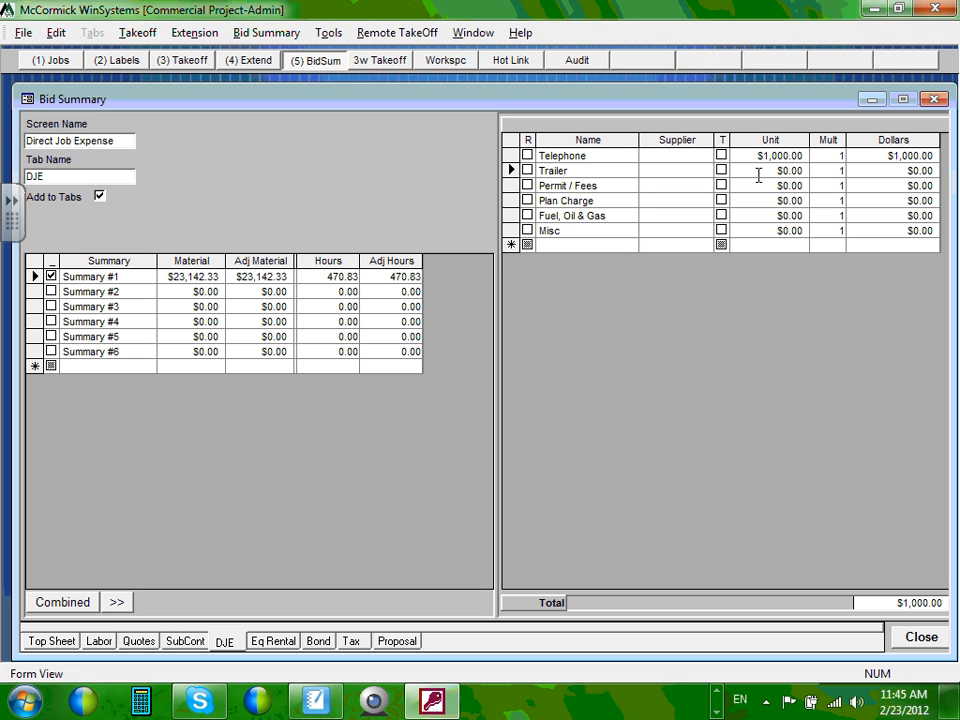
# Step: Set the Trailer expense's unit price to $1,000 and clear its name
pyautogui.moveTo(759, 175); pyautogui.dragTo(824, 166)
pyautogui.write('1000')
pyautogui.click(759, 184)
pyautogui.click(566, 171)
pyautogui.write('P')
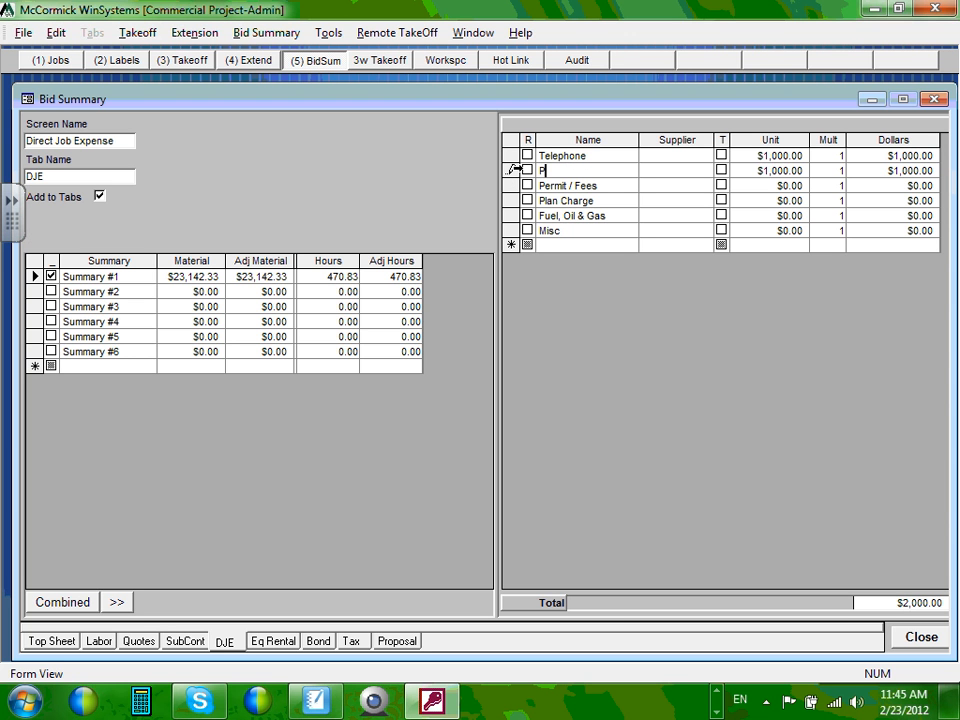
pyautogui.press('BackSpace')
# Step: Set the Permit / Fees unit price to $1,000
pyautogui.click(592, 186)
pyautogui.click(805, 186)
pyautogui.write('1000')
# Step: Reset the unit price of the unnamed expense row to $0
pyautogui.click(748, 170)
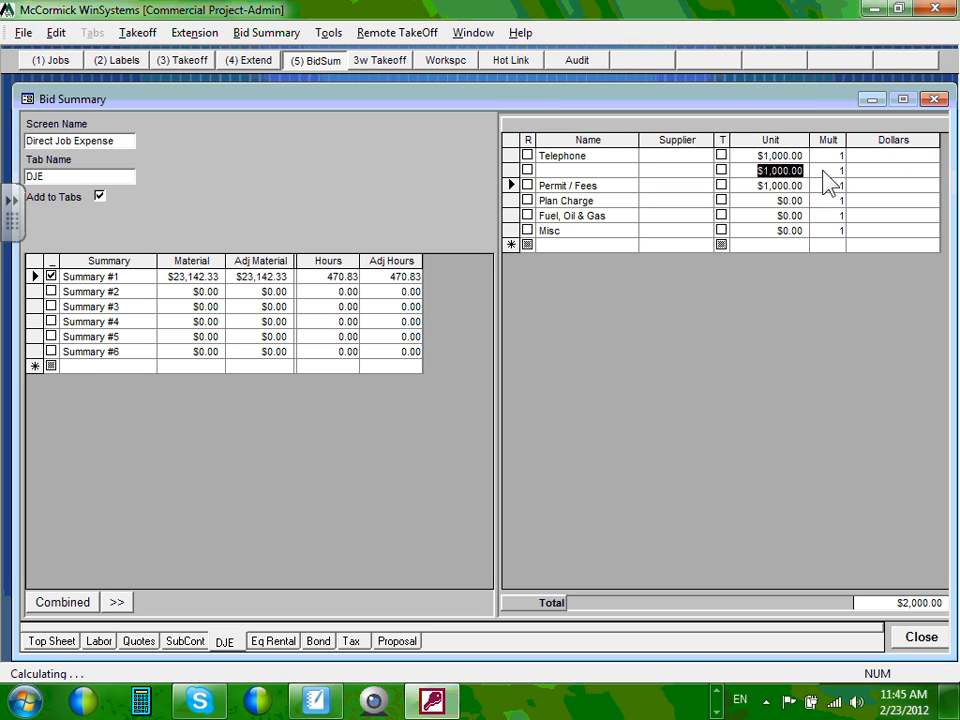
pyautogui.write('$0')
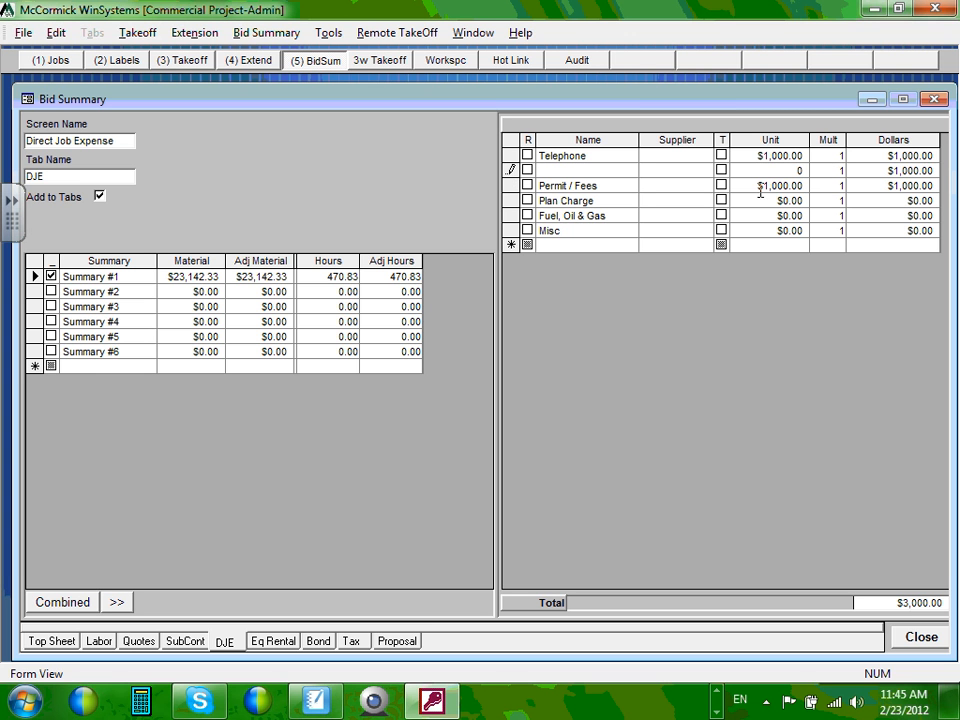
pyautogui.click(778, 200)
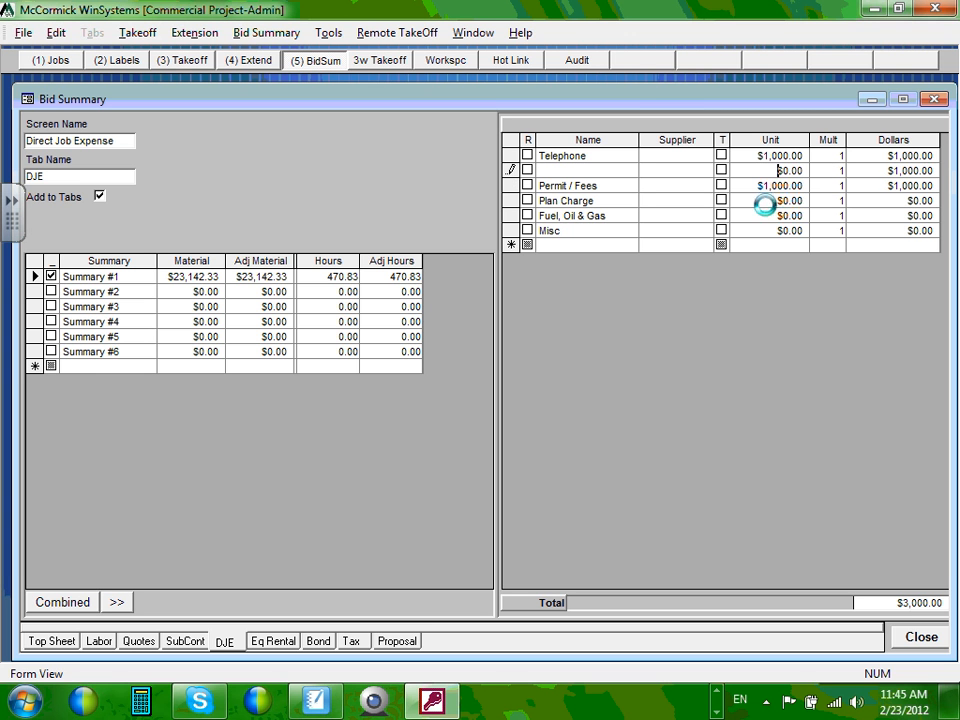
# Step: Price Fuel, Oil & Gas at $1,000 and mark R for Permit / Fees, Telephone and Fuel, Oil & Gas
pyautogui.click(527, 186)
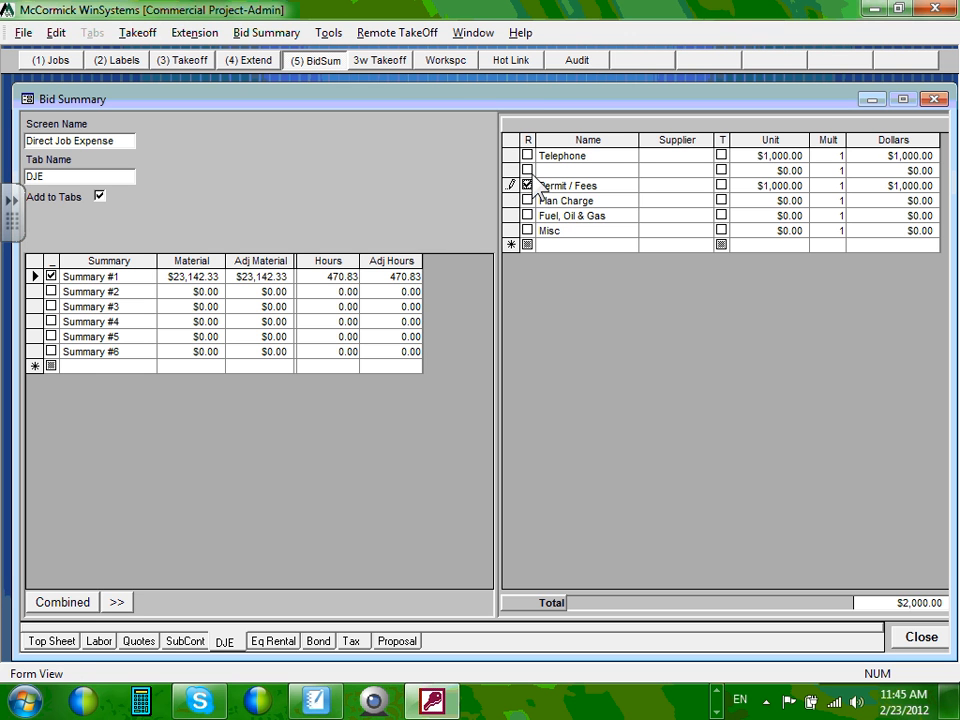
pyautogui.click(527, 155)
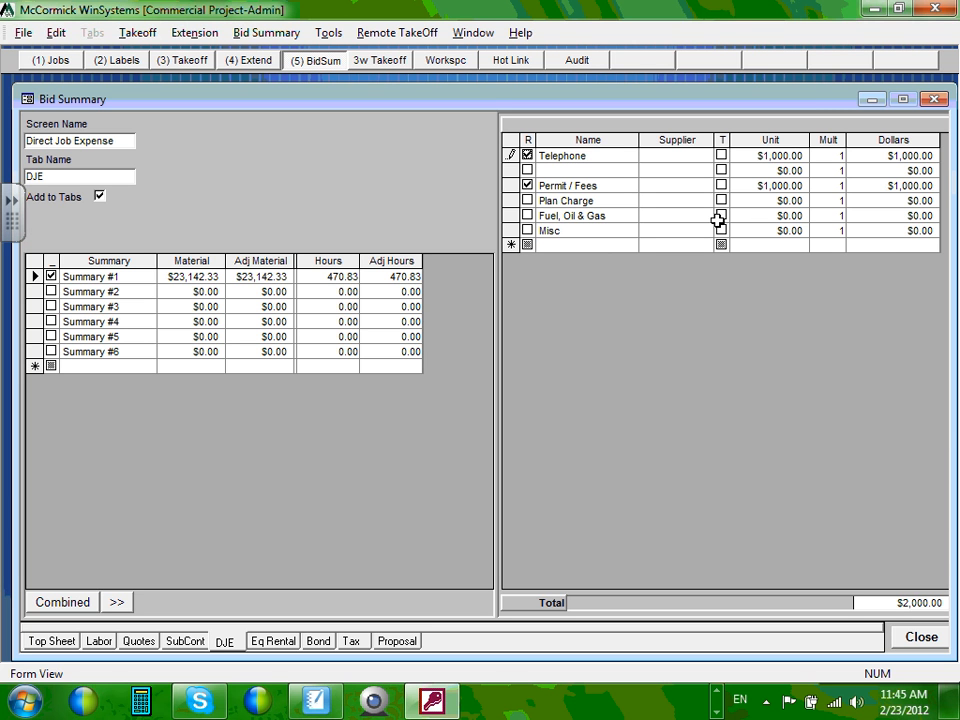
pyautogui.click(765, 216)
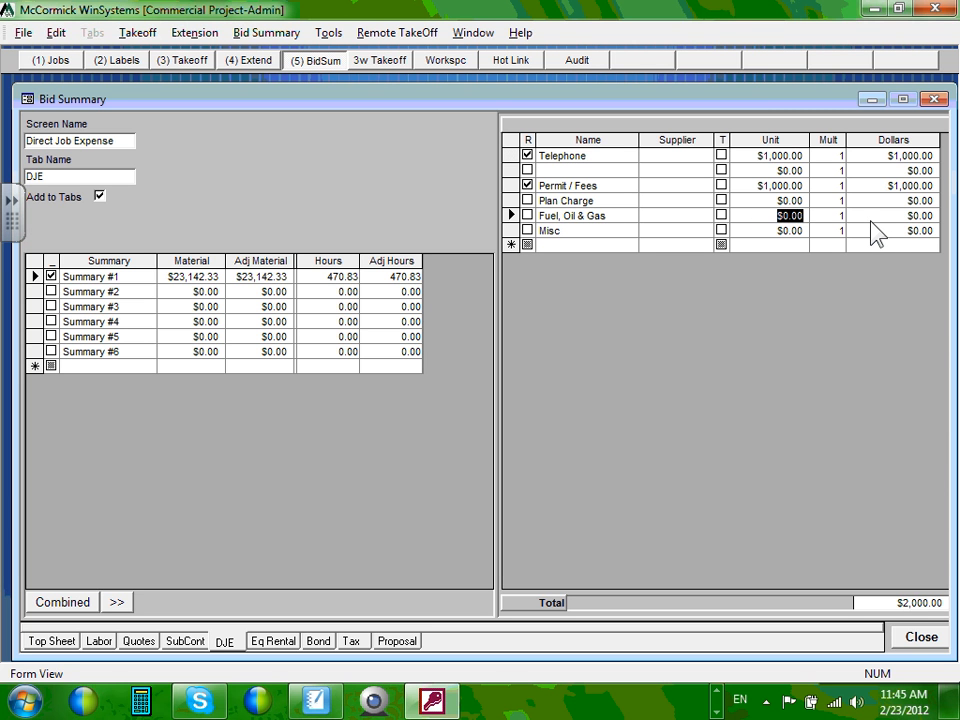
pyautogui.write('1000')
pyautogui.click(770, 230)
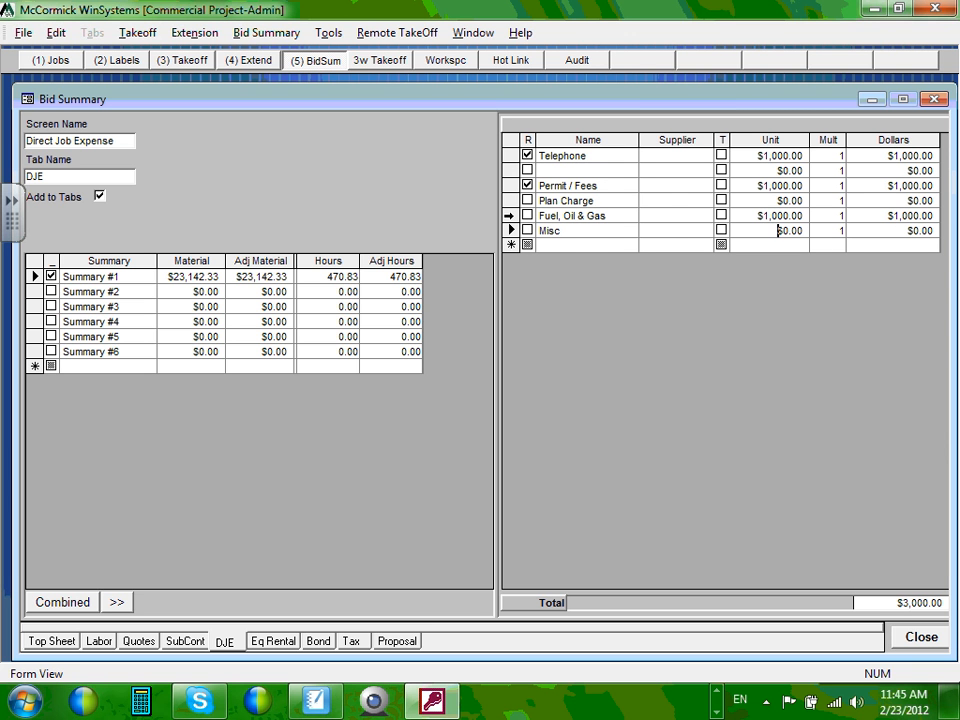
pyautogui.click(572, 170)
pyautogui.click(527, 215)
# Step: Name the blank expense row As Built and mark its R checkbox
pyautogui.click(527, 170)
pyautogui.write('As Built')
# Step: Try to enter 1000 as the As Built unit price
pyautogui.click(749, 177)
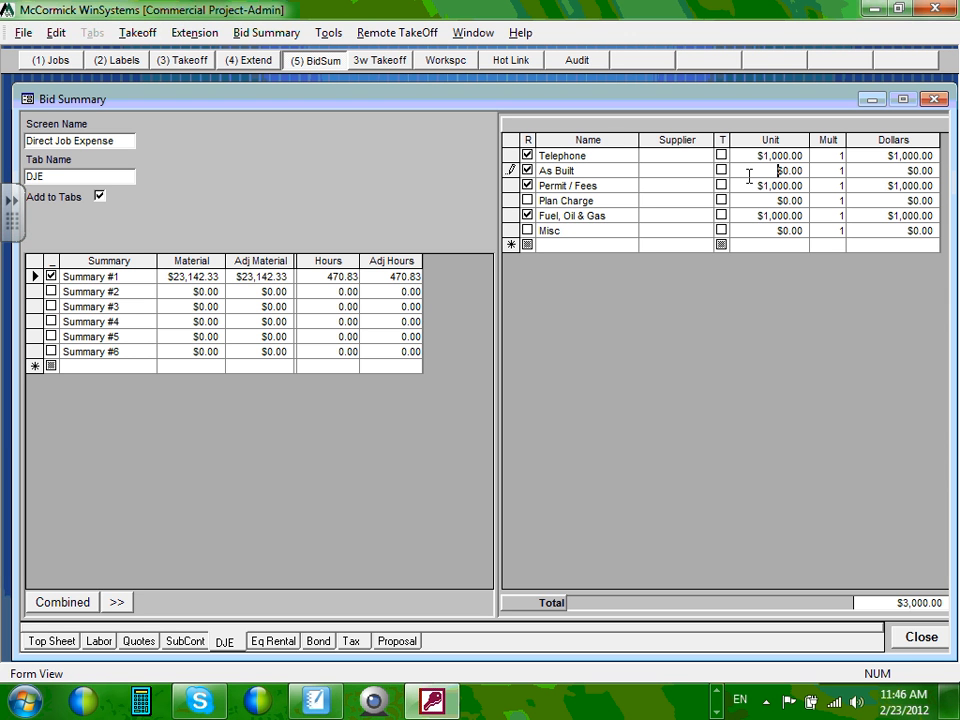
pyautogui.write('1000')
pyautogui.press('Return')
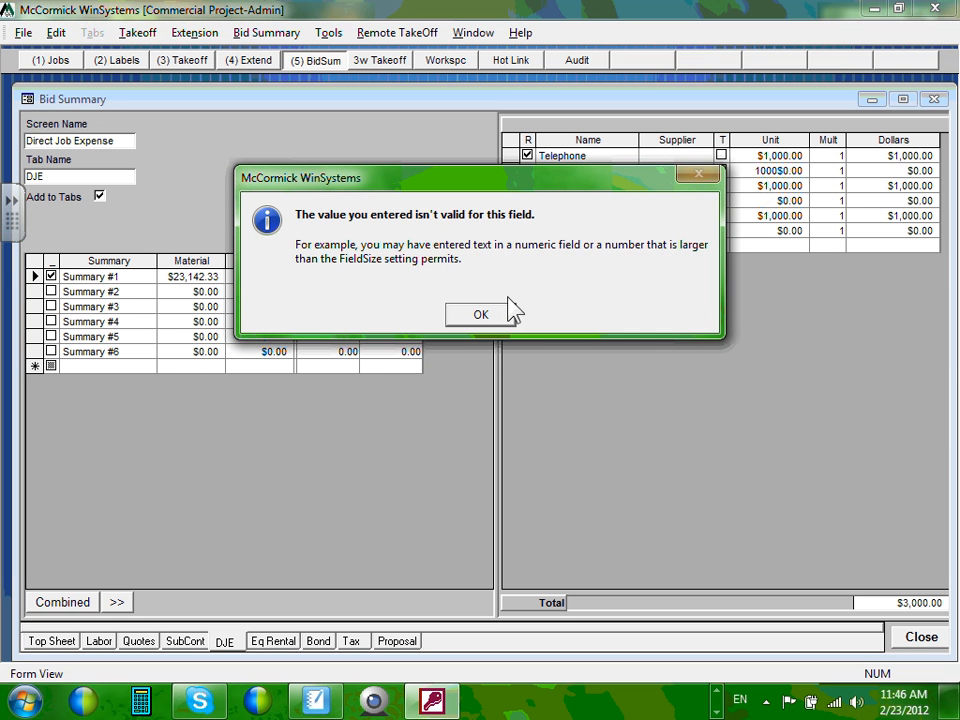
pyautogui.press('Return')
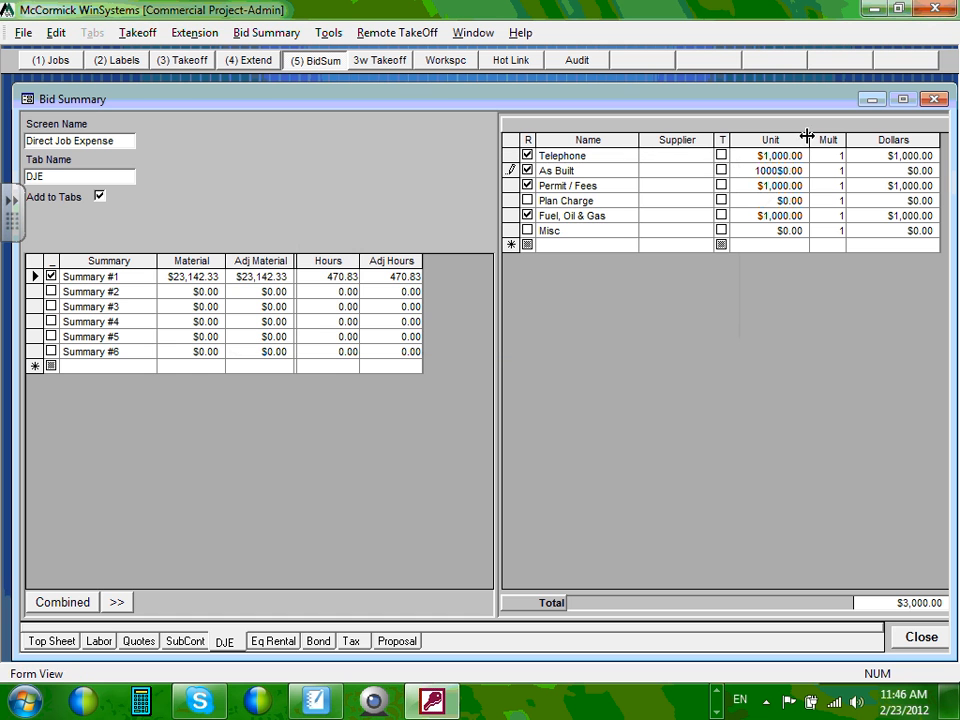
# Step: Replace the As Built unit price entry with $1,000
pyautogui.moveTo(804, 177); pyautogui.dragTo(695, 166)
pyautogui.write('1,0')
pyautogui.write('0')
pyautogui.write('00')
pyautogui.click(782, 186)
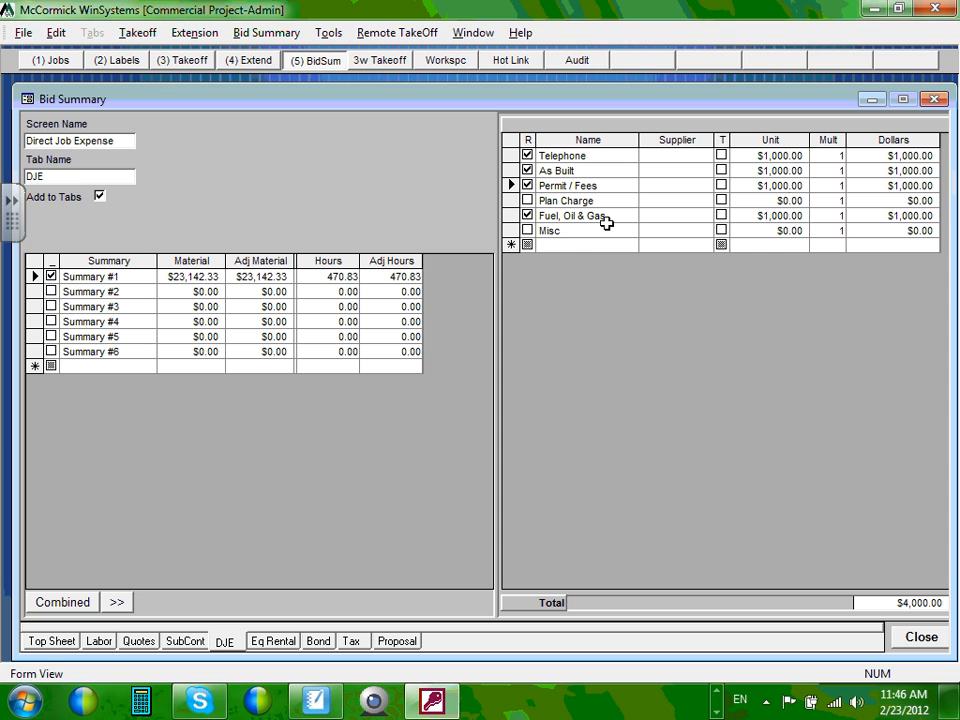
# Step: Rename the Plan Charge expense to Electrical Power and mark its R checkbox
pyautogui.click(583, 231)
pyautogui.doubleClick(581, 231)
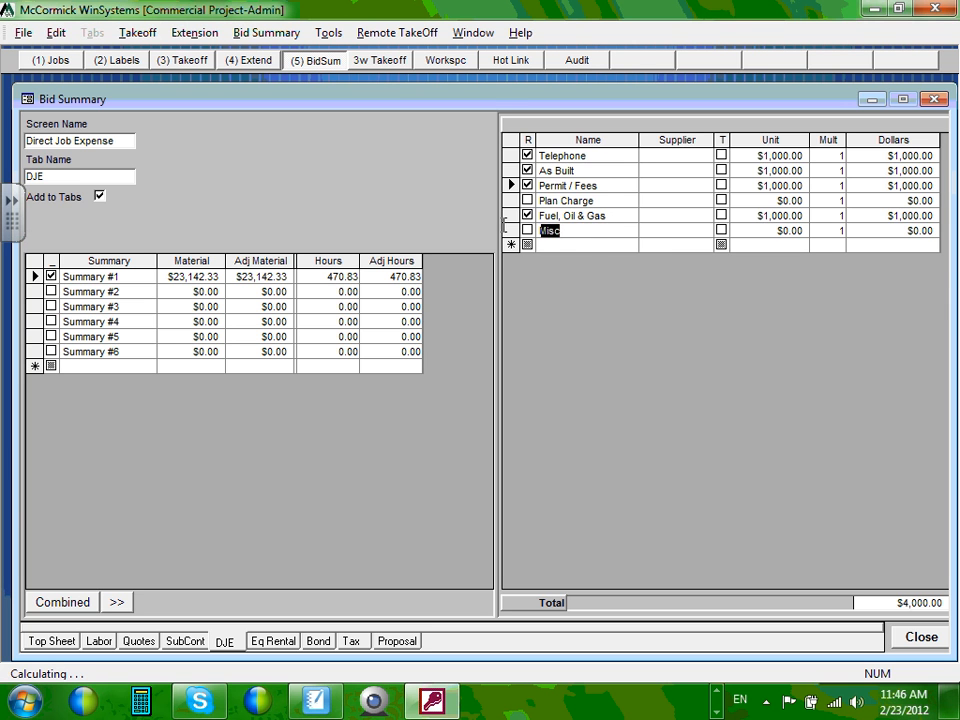
pyautogui.click(605, 201)
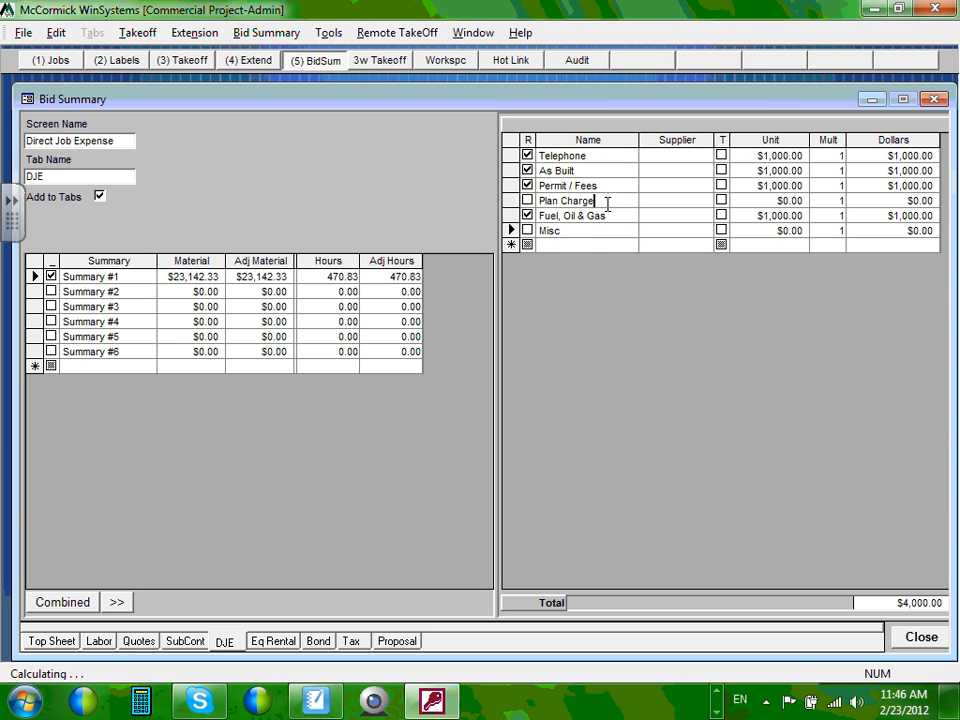
pyautogui.doubleClick(606, 202)
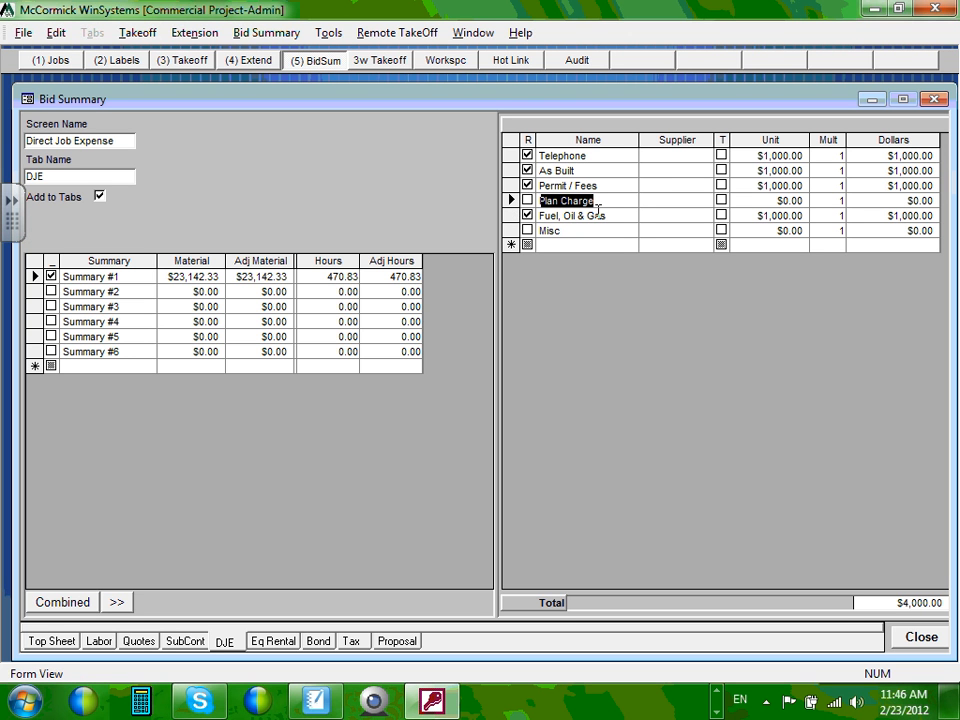
pyautogui.write('El')
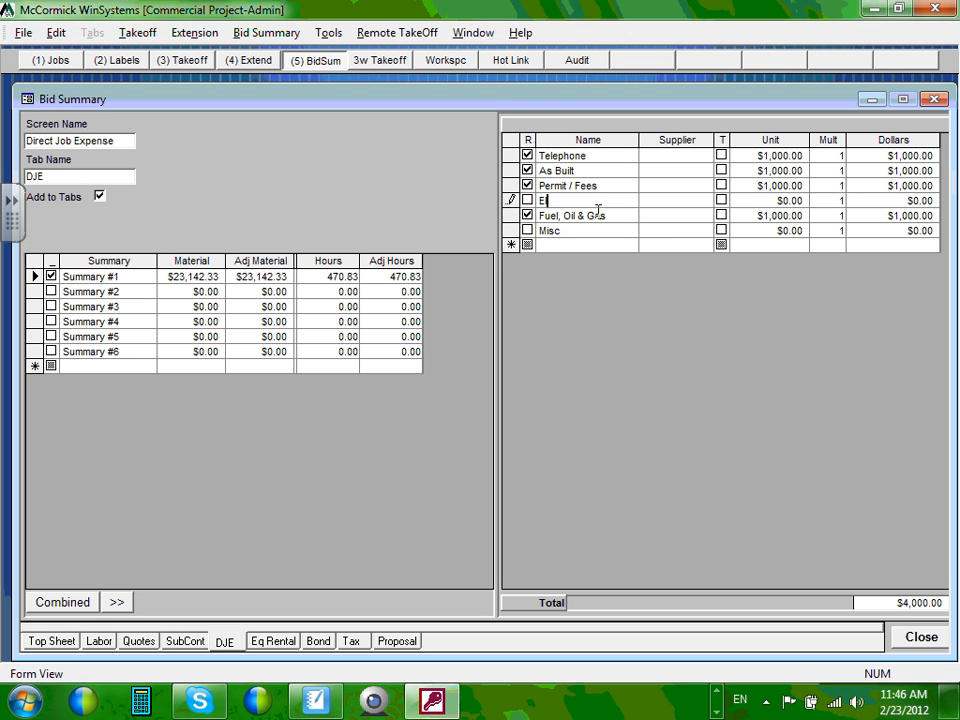
pyautogui.write('ectrical Power')
pyautogui.click(527, 200)
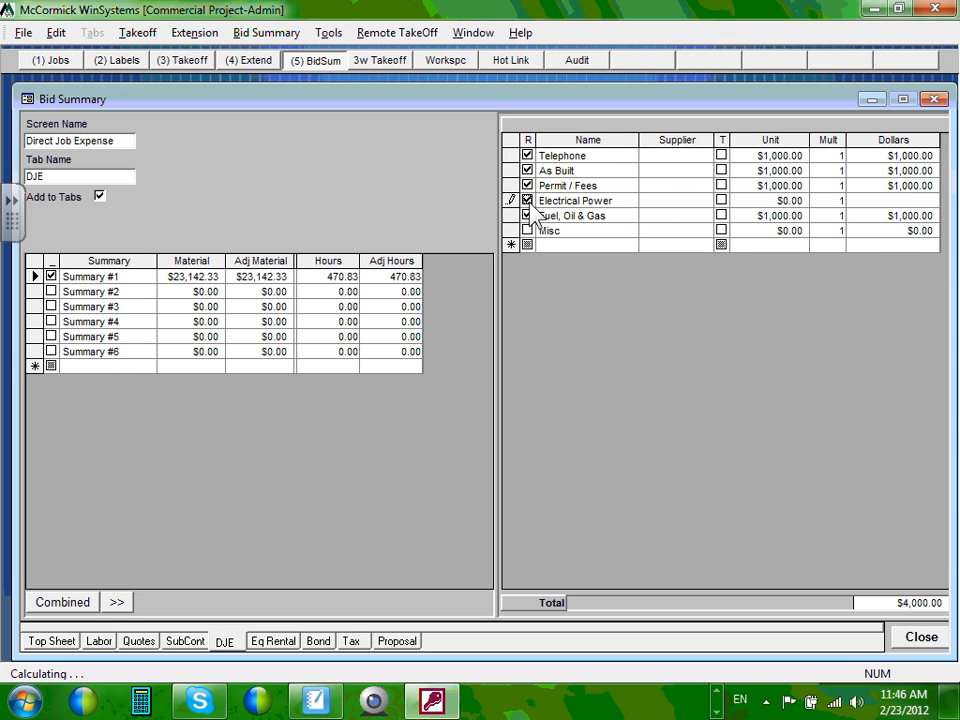
# Step: Set the Electrical Power unit price to $2,000
pyautogui.moveTo(748, 205); pyautogui.dragTo(811, 200)
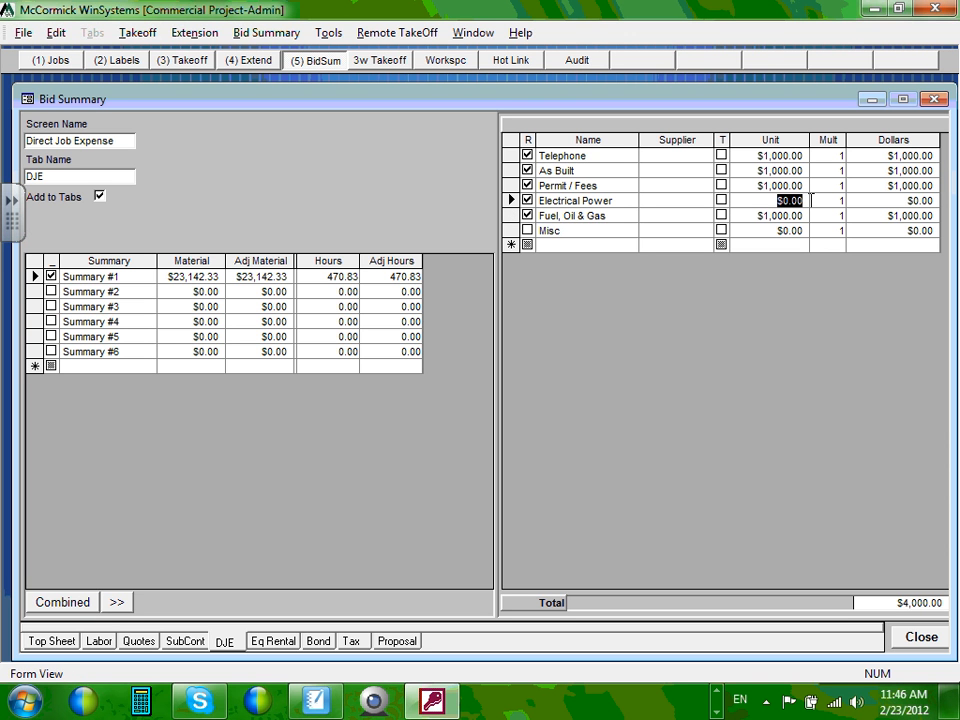
pyautogui.write('2000')
pyautogui.click(795, 216)
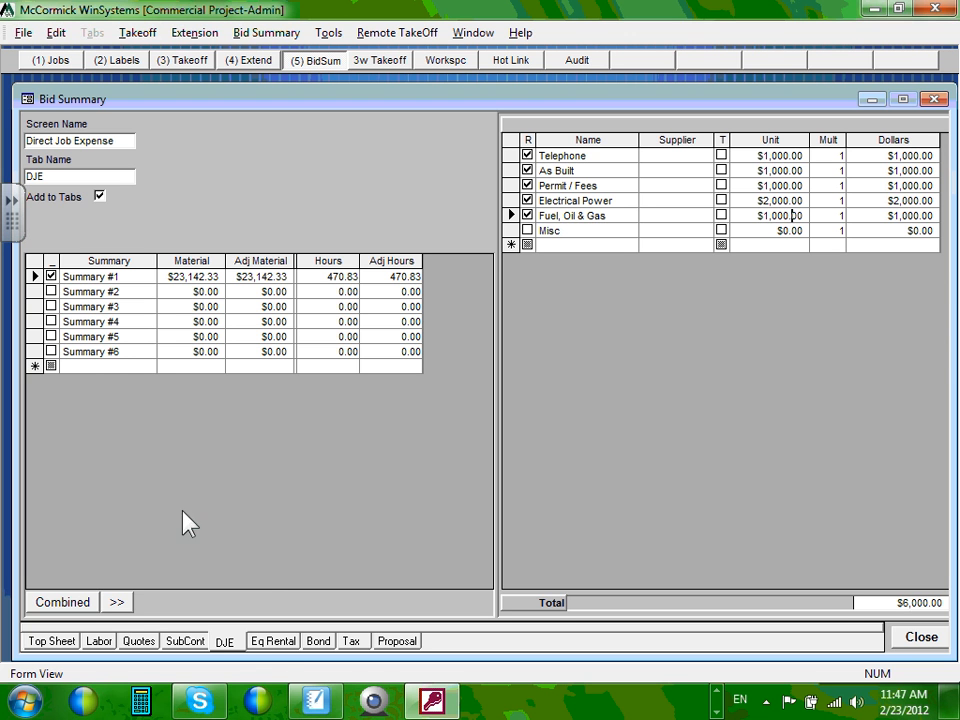
# Step: Include the Trailer in the equipment rentals by marking its R checkbox and set its unit price to $5,000
pyautogui.click(275, 650)
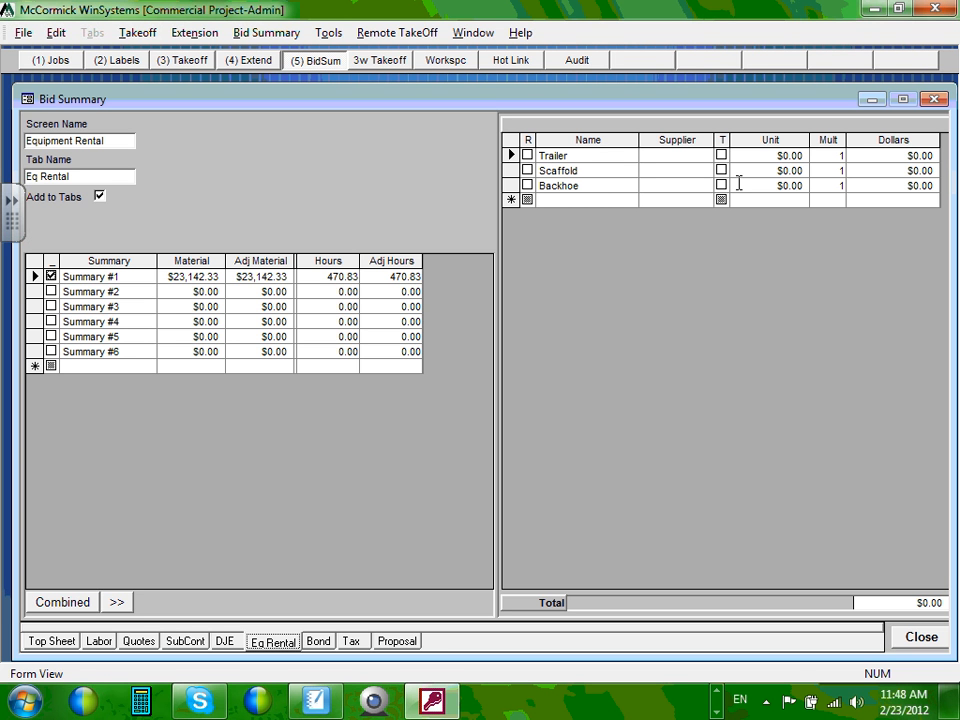
pyautogui.click(527, 155)
pyautogui.moveTo(778, 155); pyautogui.dragTo(829, 155)
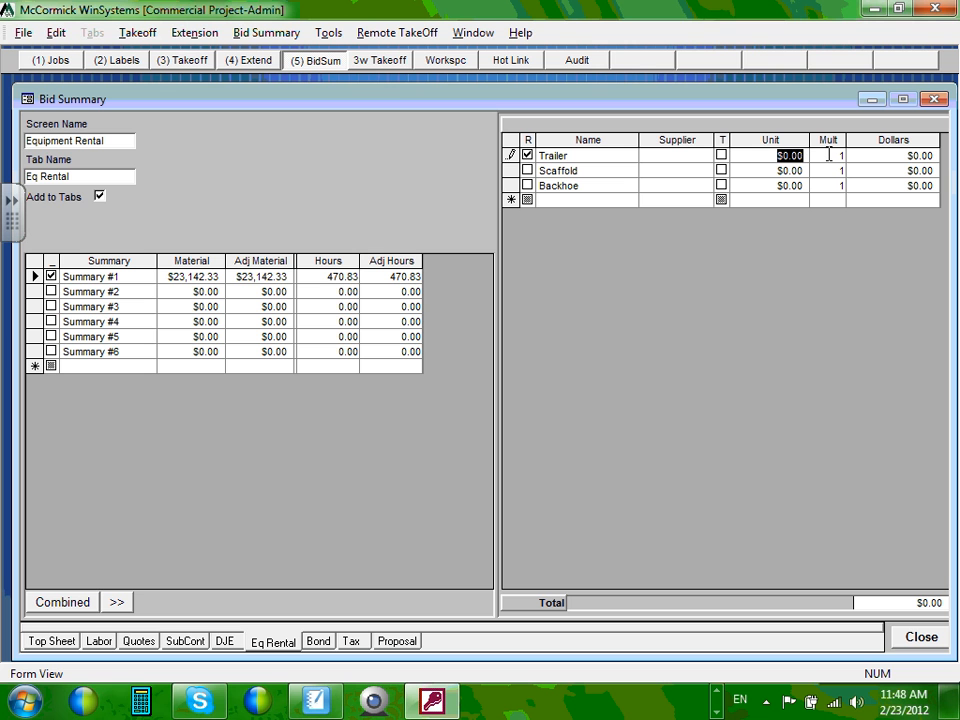
pyautogui.write('5000')
pyautogui.click(738, 170)
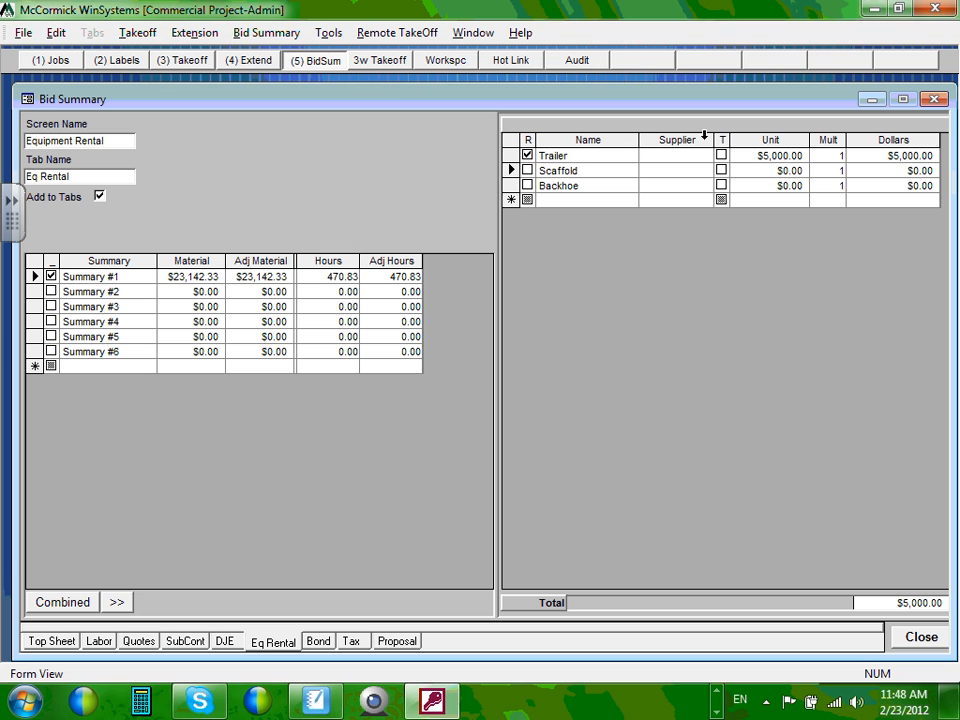
# Step: Rename the Scaffold rental to Lift, mark its R checkbox and set its unit price to $3,000
pyautogui.click(568, 169)
pyautogui.write('Lift')
pyautogui.click(527, 170)
pyautogui.click(760, 175)
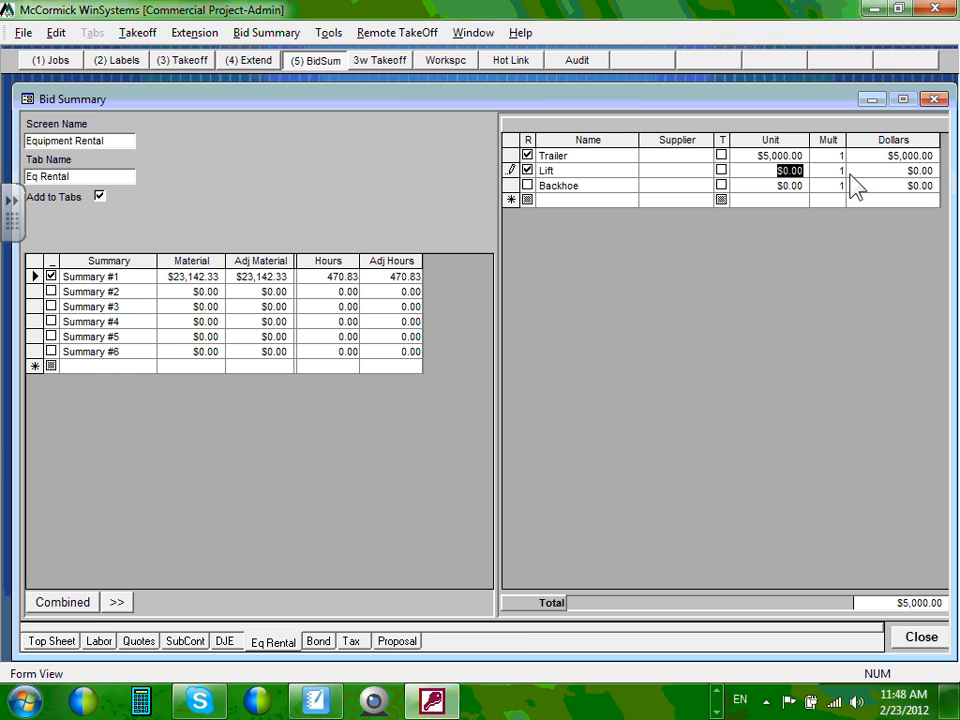
pyautogui.write('3000')
pyautogui.click(538, 198)
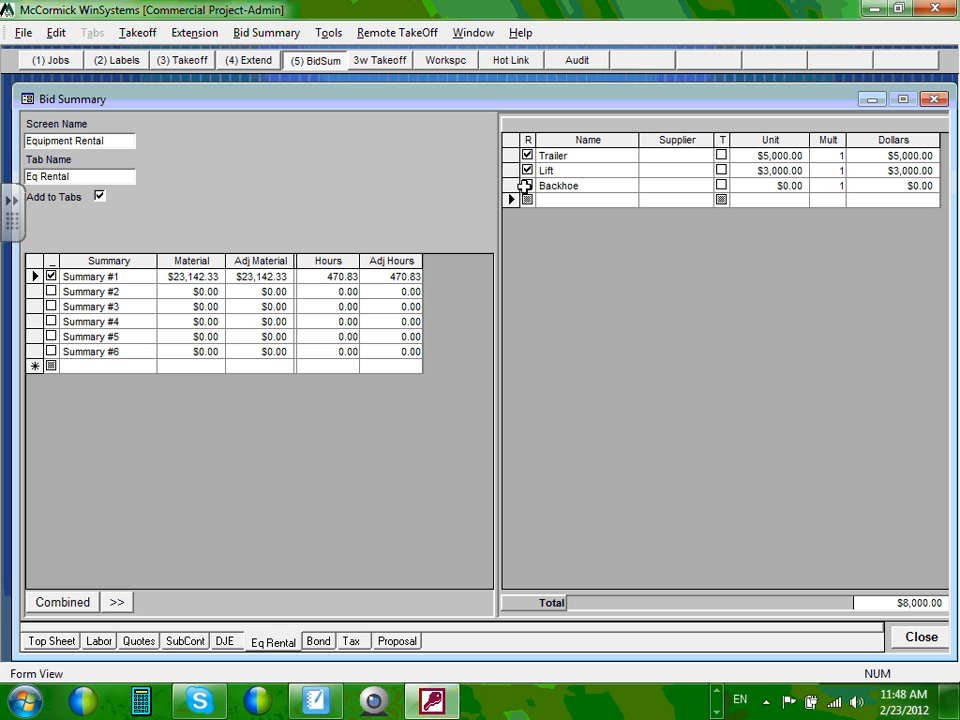
# Step: Mark the Backhoe rental's R checkbox and set its unit price to $2,000
pyautogui.click(527, 186)
pyautogui.click(772, 188)
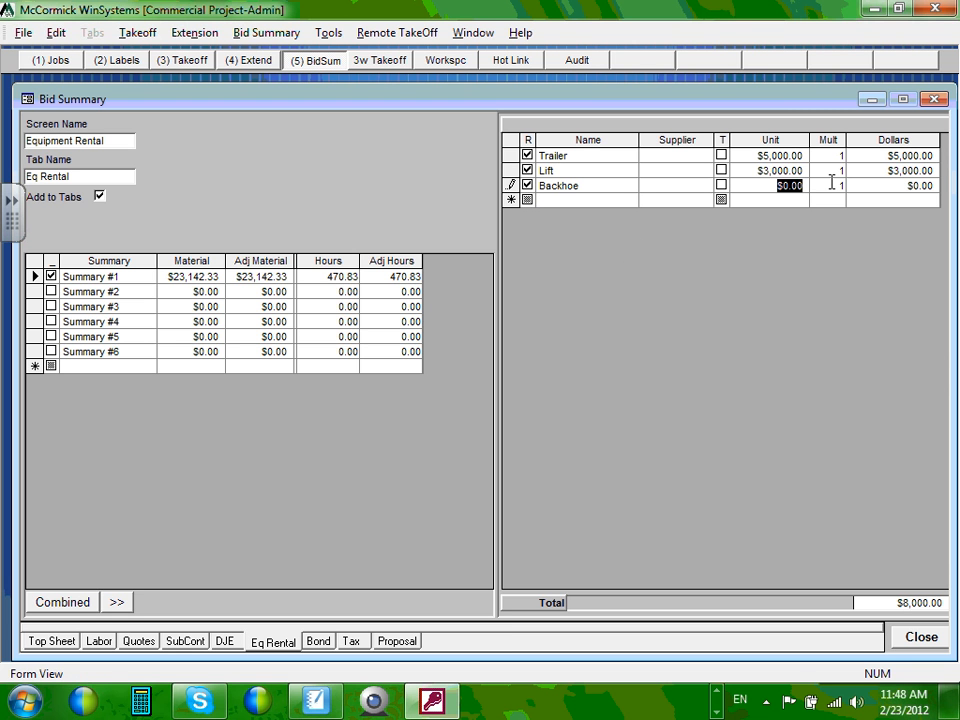
pyautogui.write('2000')
pyautogui.click(790, 199)
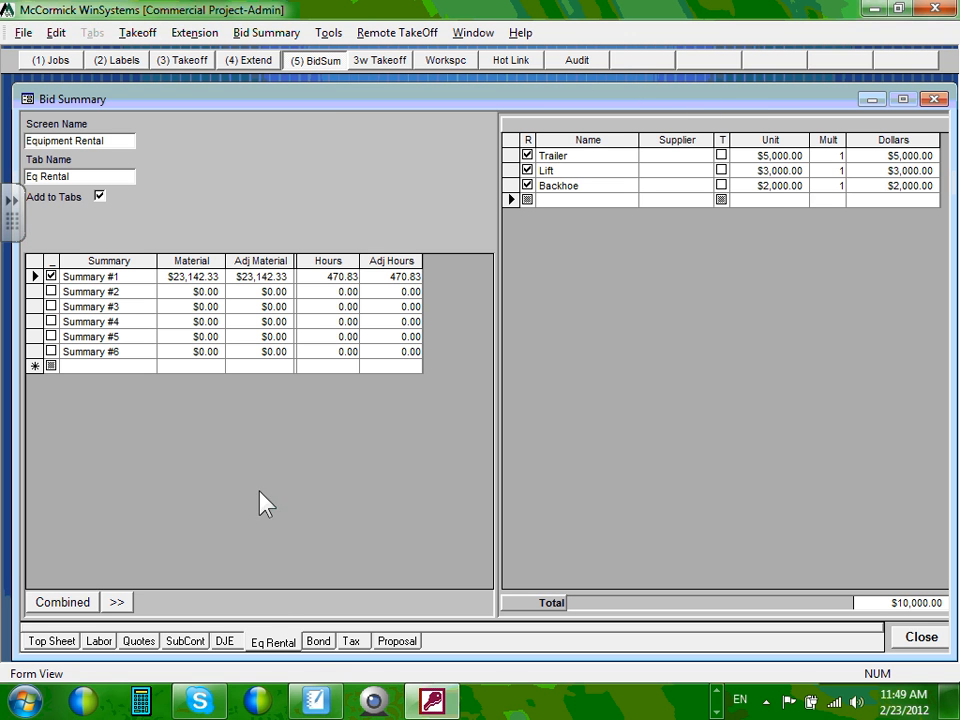
# Step: Set the first bond table range to end at $10,000 with a bond value of $500
pyautogui.click(320, 643)
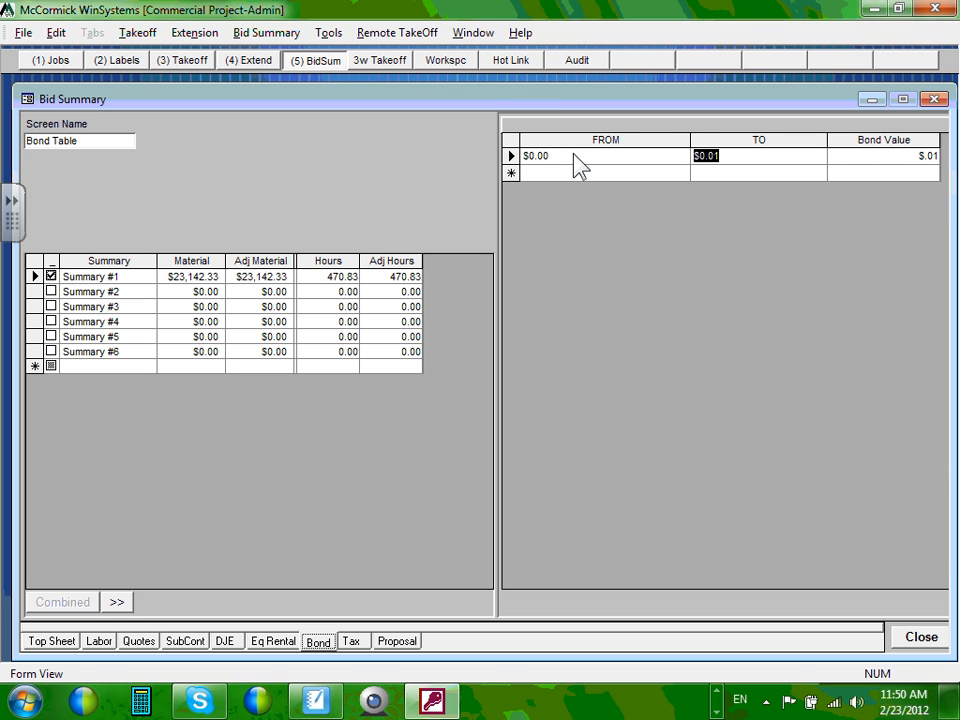
pyautogui.moveTo(756, 156); pyautogui.dragTo(652, 153)
pyautogui.write('1000')
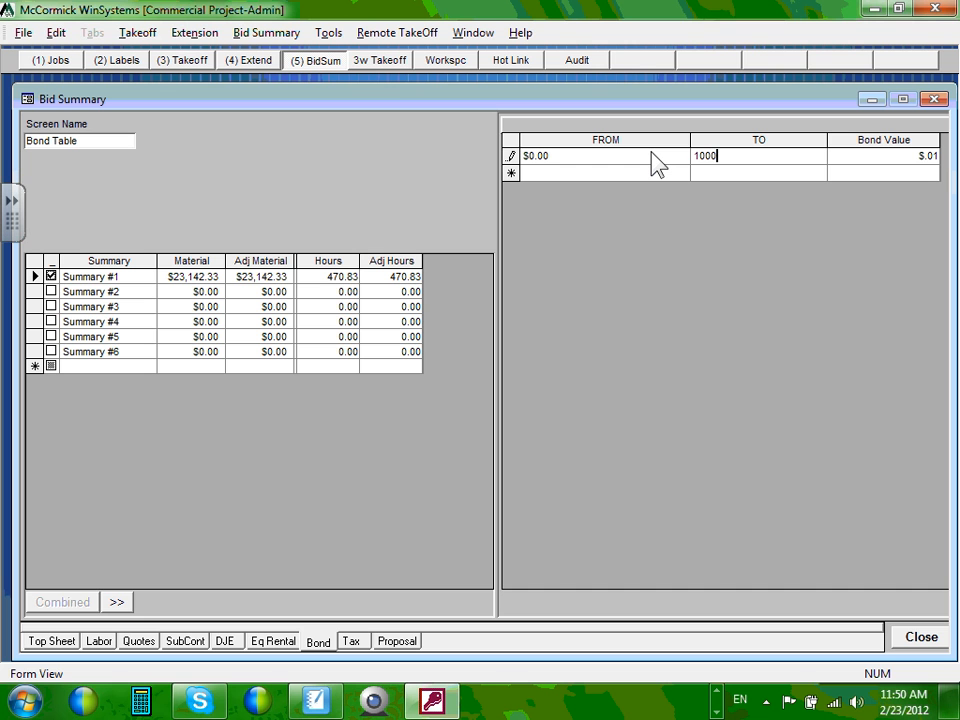
pyautogui.write('0')
pyautogui.click(731, 174)
pyautogui.click(881, 156)
pyautogui.moveTo(892, 156); pyautogui.dragTo(958, 162)
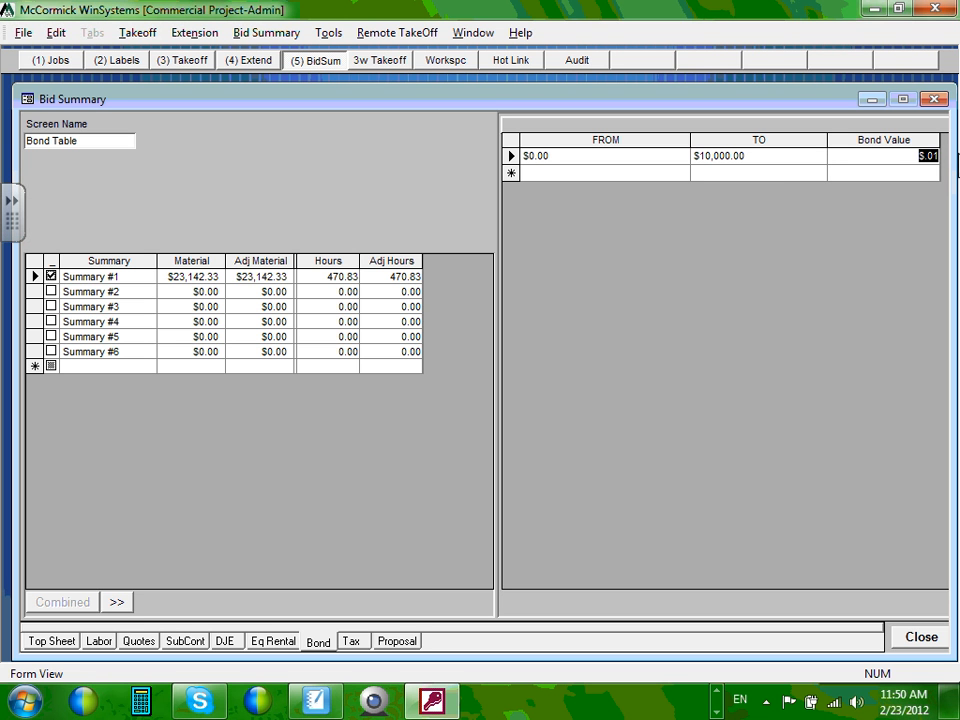
pyautogui.write('500')
pyautogui.click(884, 170)
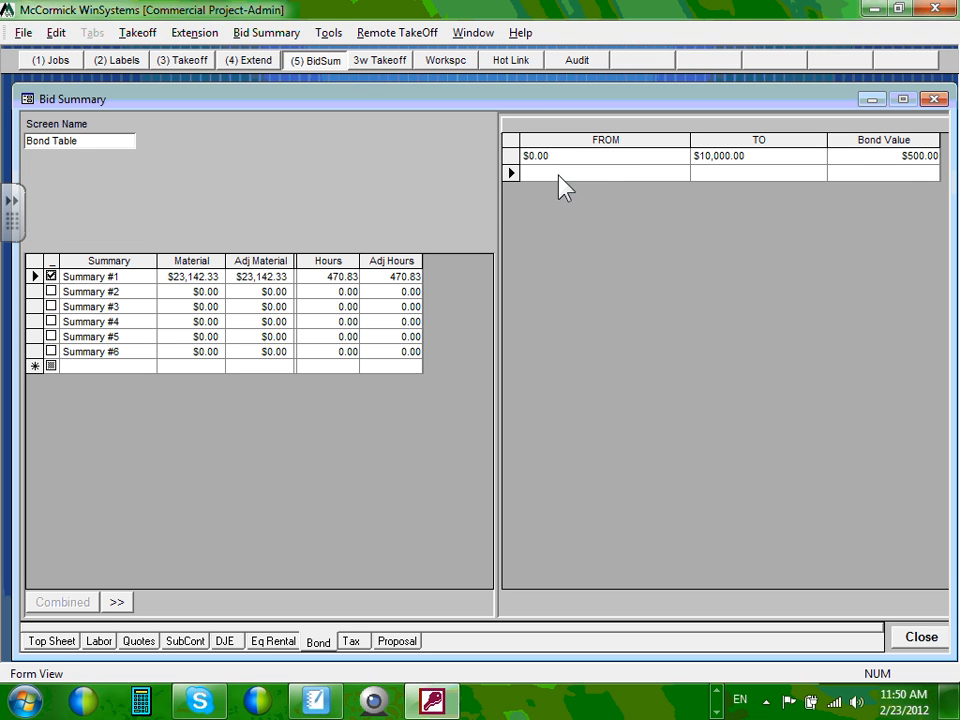
# Step: Add a second bond table range ending at $25,000 with a bond value of $200
pyautogui.click(512, 175)
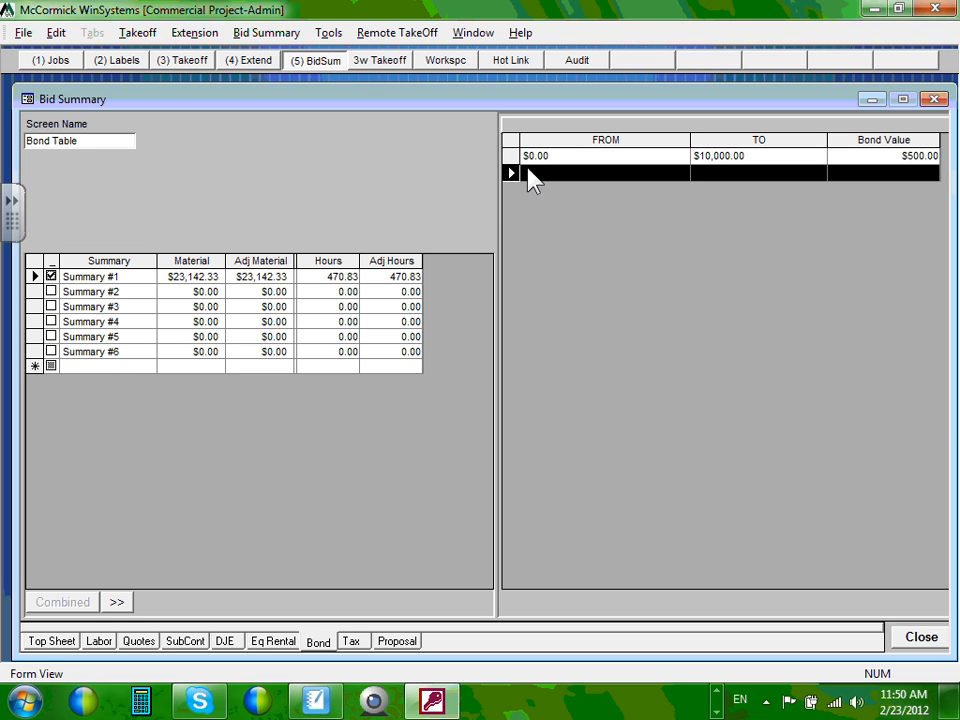
pyautogui.click(720, 156)
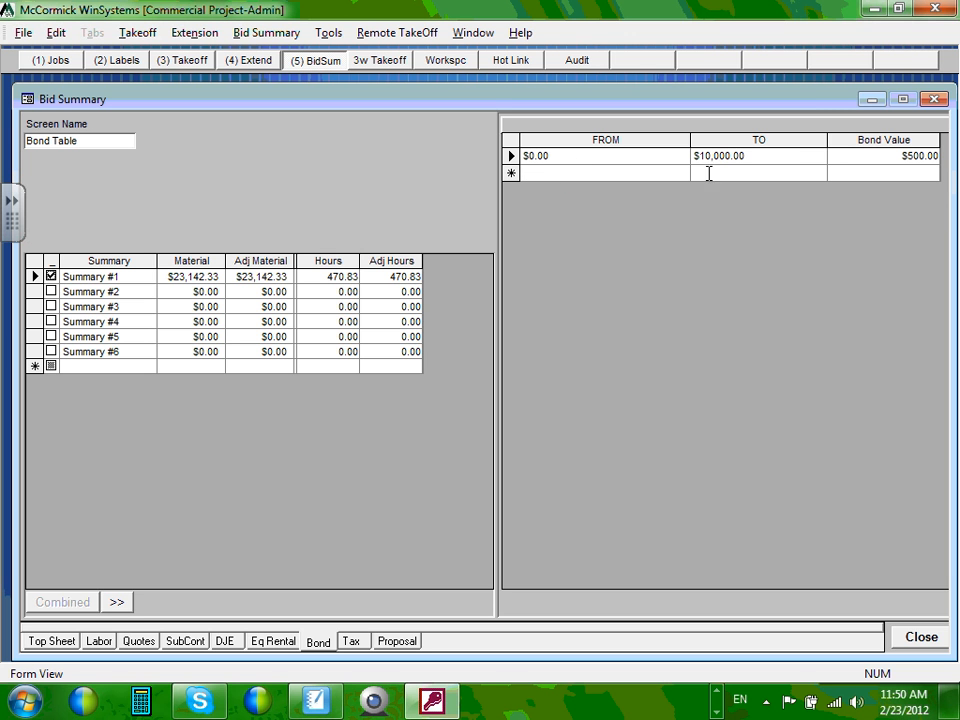
pyautogui.click(757, 157)
pyautogui.click(774, 173)
pyautogui.write('25,0')
pyautogui.write('0')
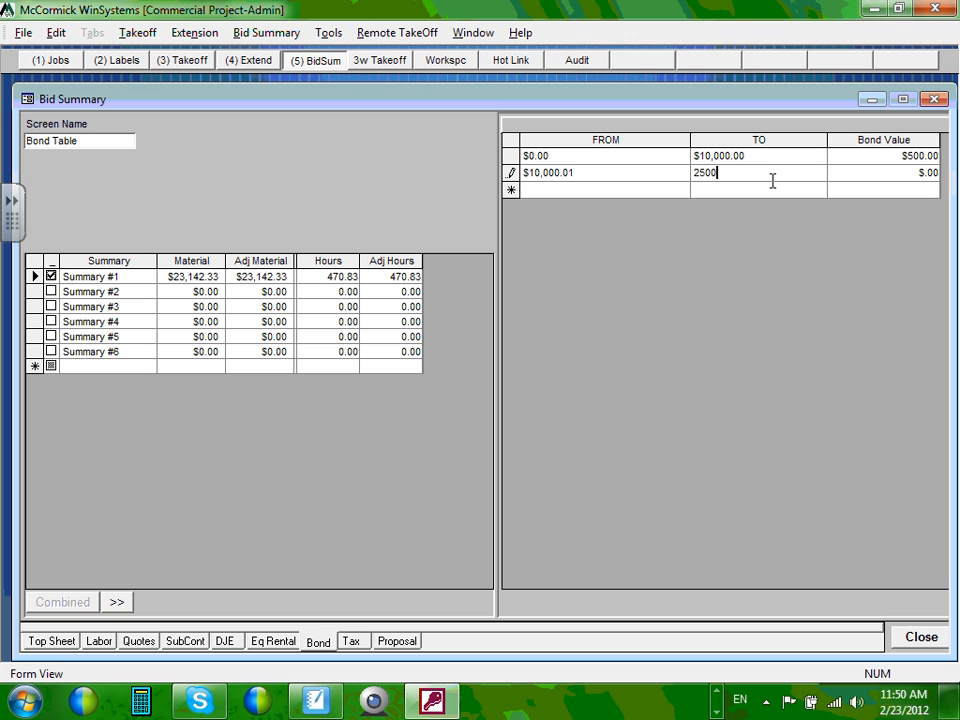
pyautogui.write('0')
pyautogui.click(845, 178)
pyautogui.write('200')
pyautogui.click(890, 193)
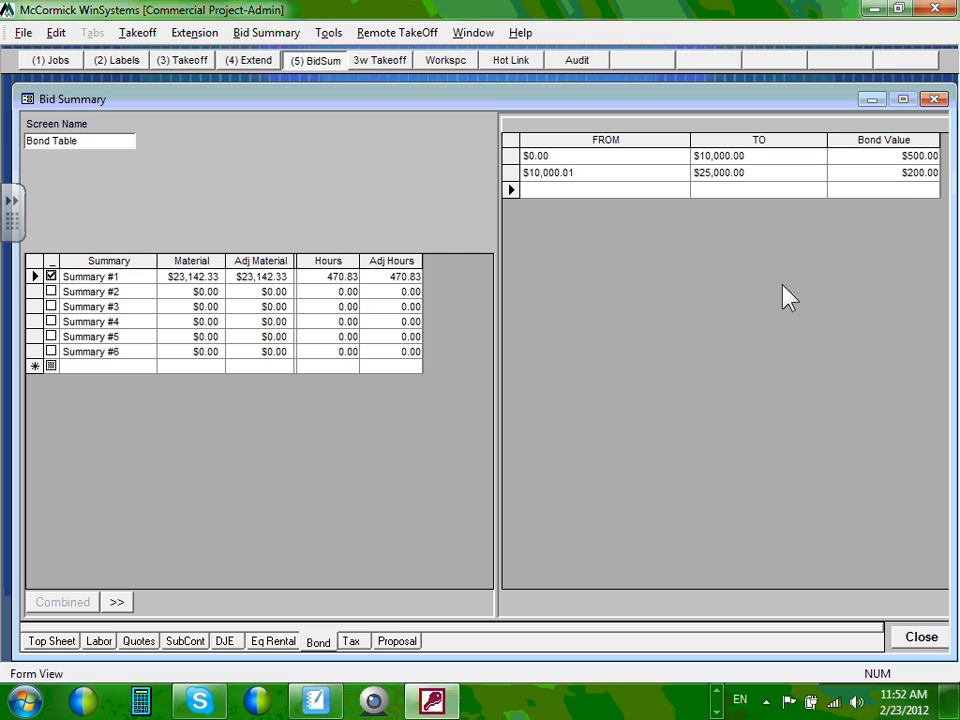
# Step: Set the tax rate for Materials to 7.25 percent in the bid summary's taxes
pyautogui.click(351, 641)
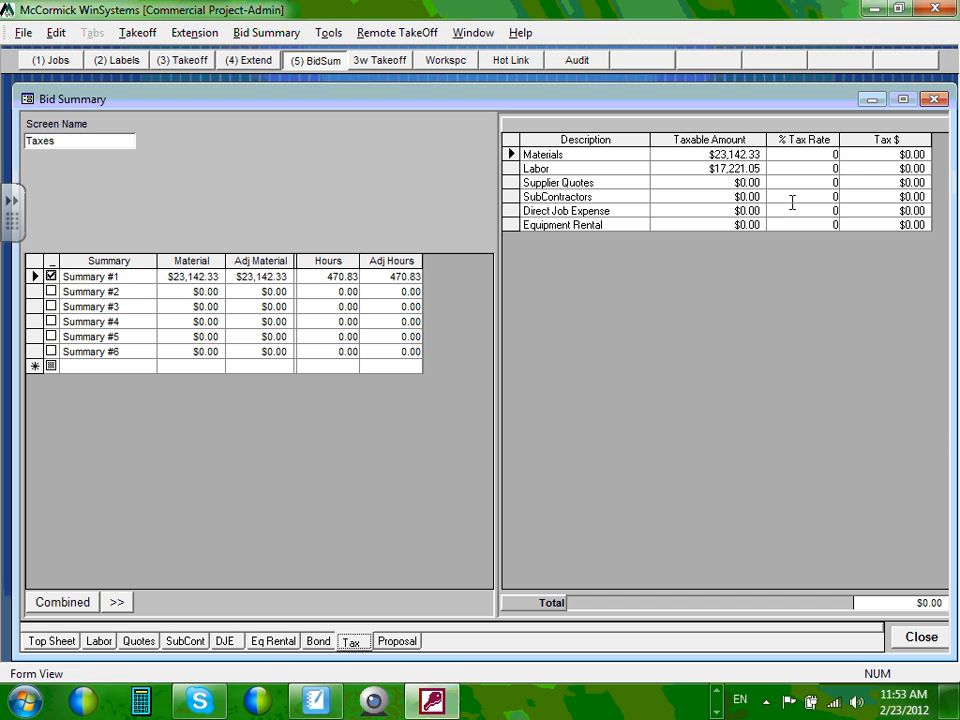
pyautogui.click(830, 155)
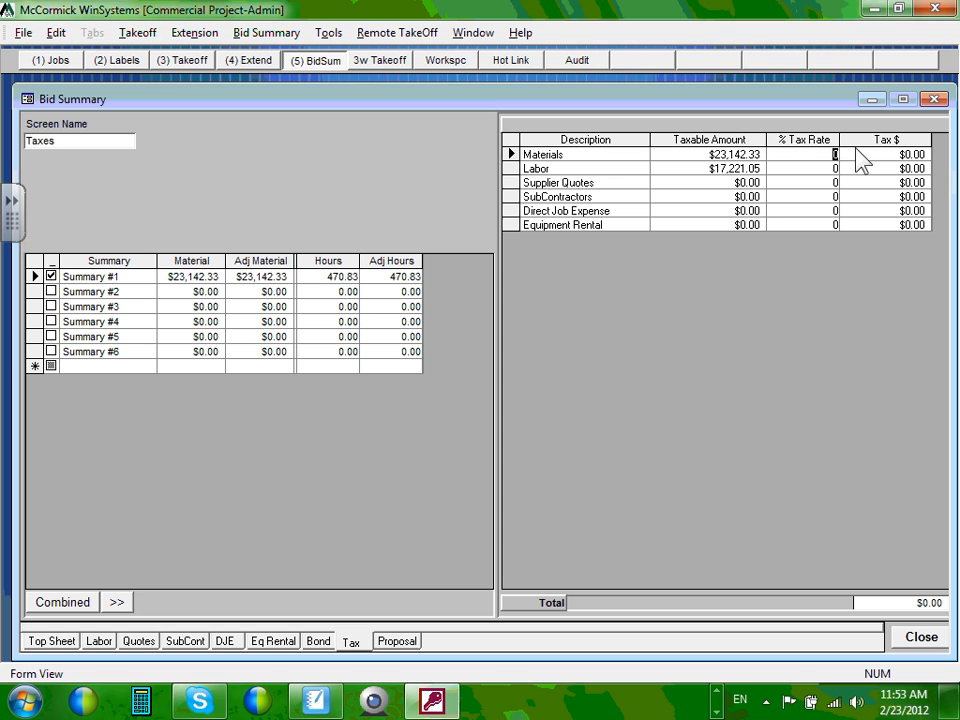
pyautogui.write('7.25')
pyautogui.click(828, 169)
pyautogui.click(794, 182)
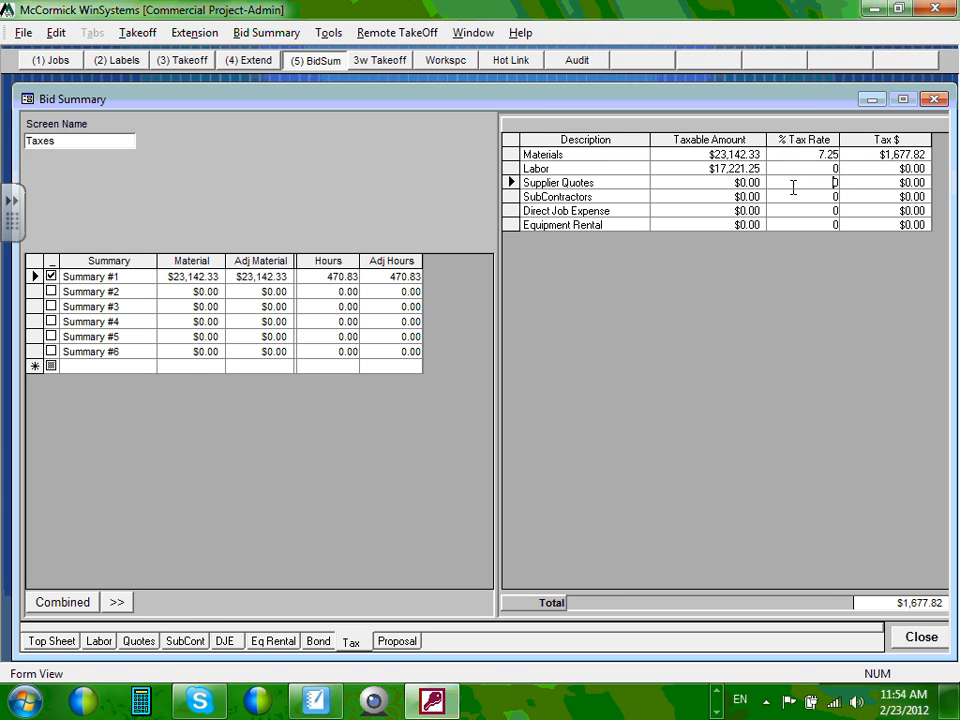
# Step: Review the supplier quotes, subcontractor and labor entries and compare them with the cost totals on the Top Sheet
pyautogui.click(150, 643)
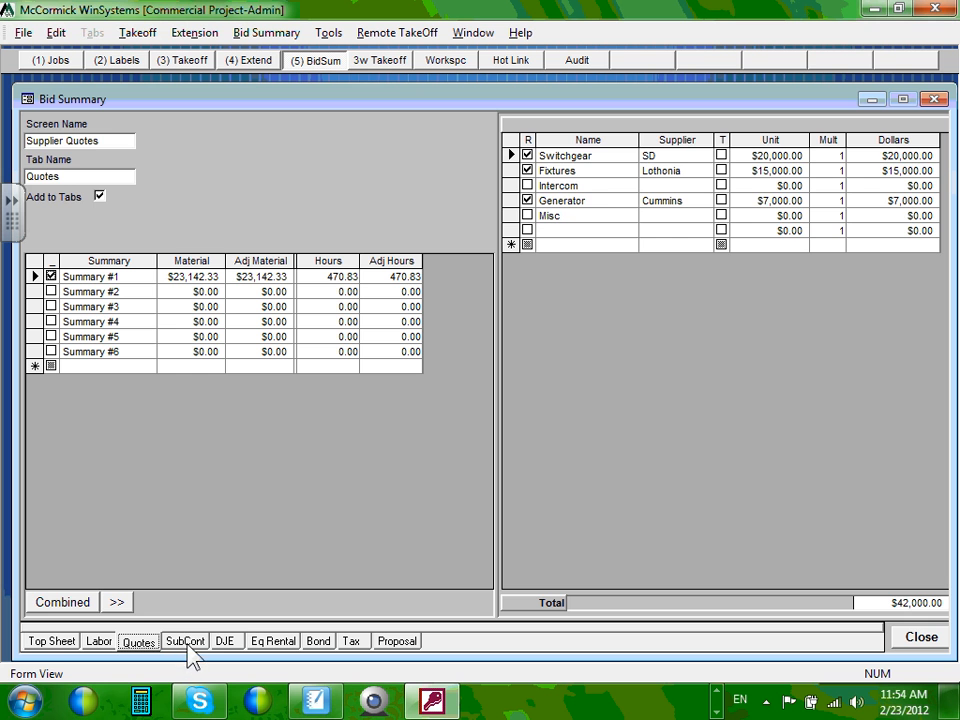
pyautogui.click(188, 645)
pyautogui.click(101, 644)
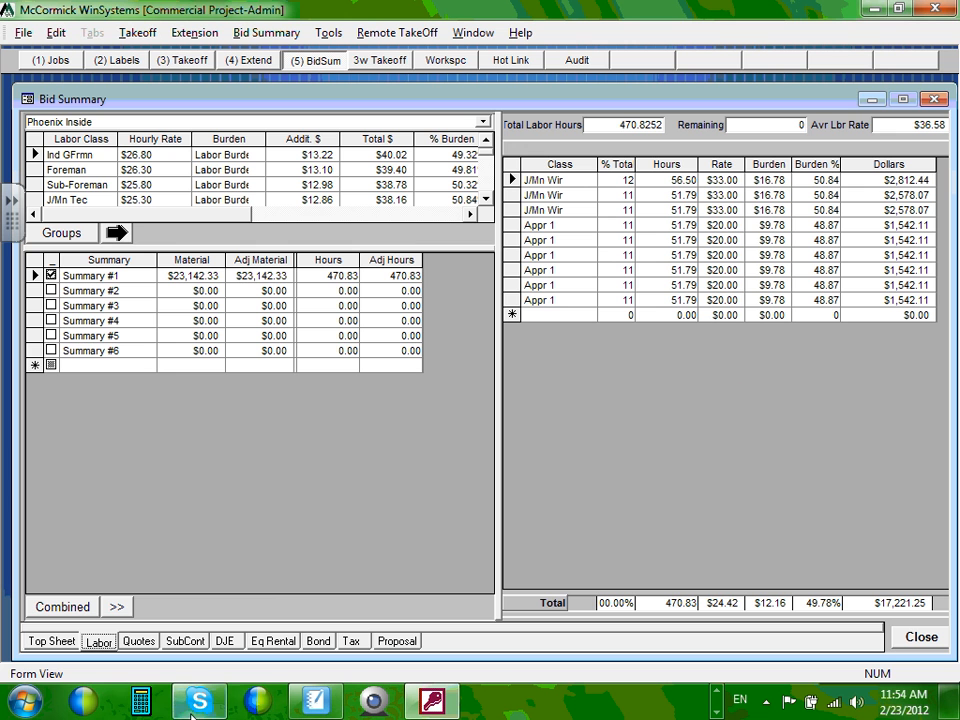
pyautogui.click(137, 641)
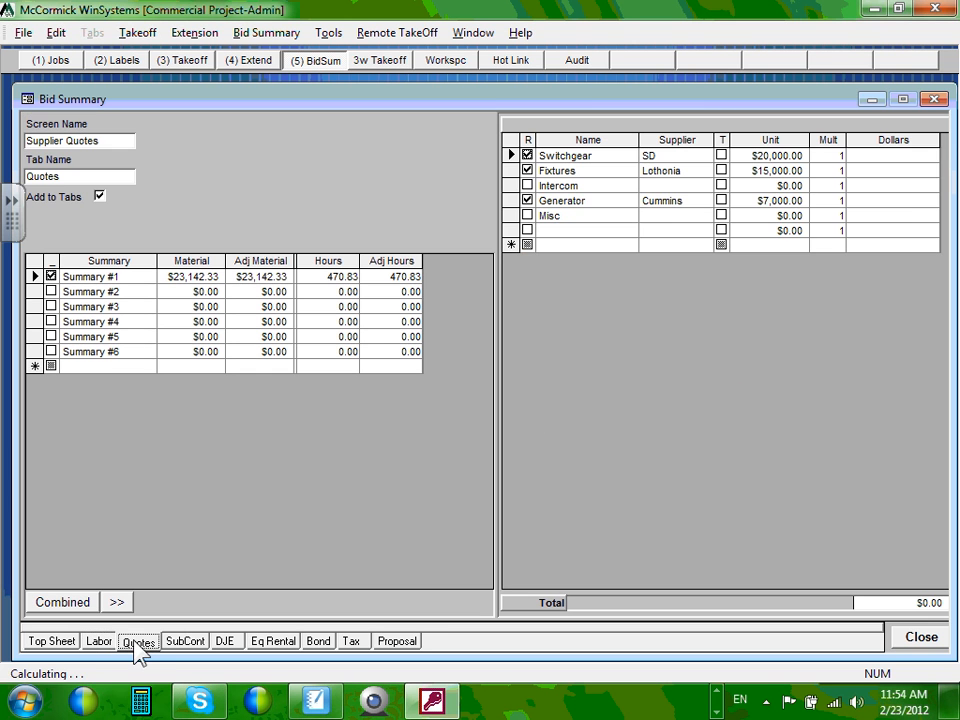
pyautogui.click(72, 643)
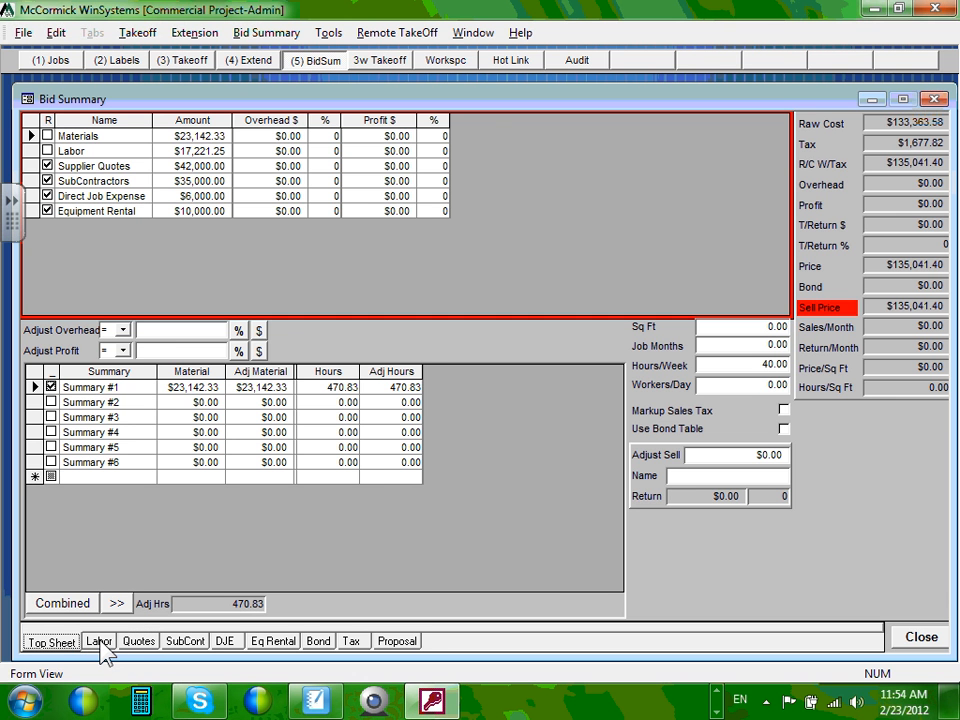
pyautogui.click(101, 643)
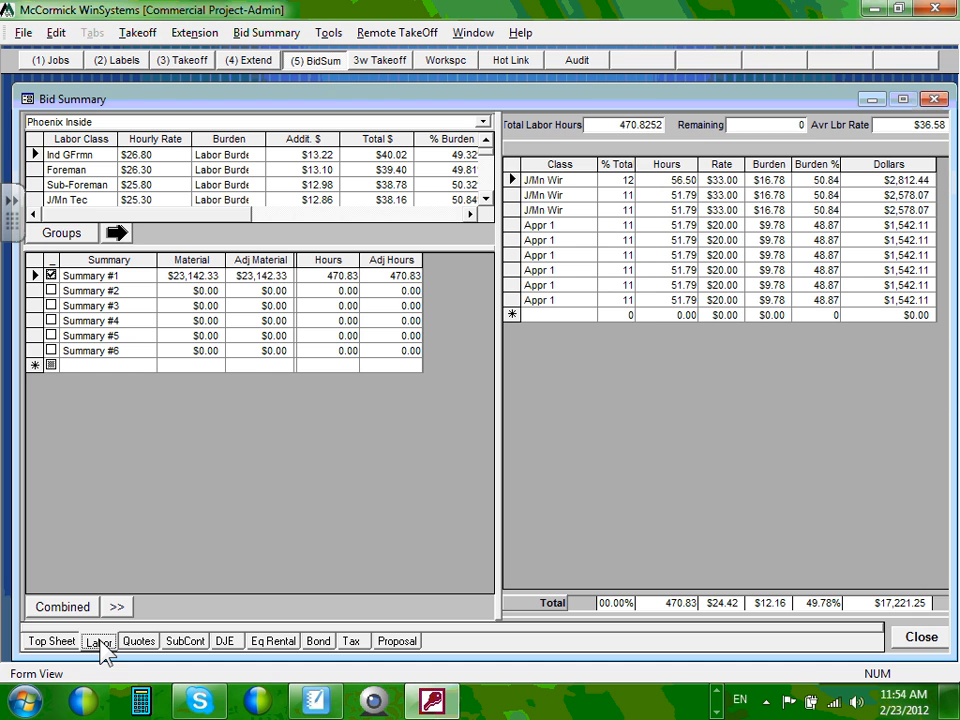
pyautogui.click(64, 642)
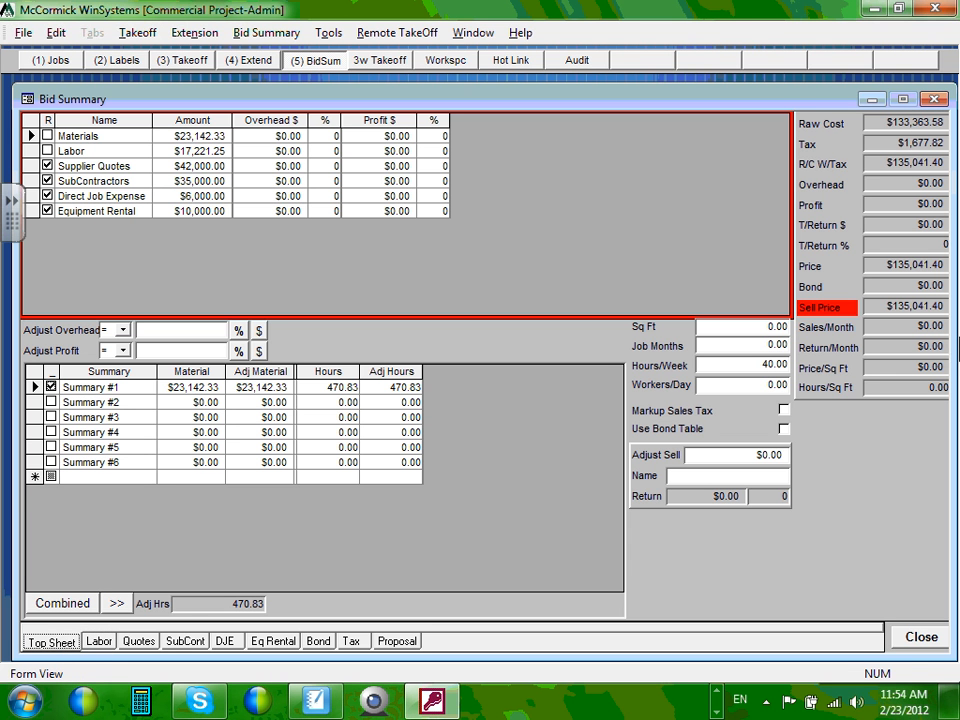
pyautogui.click(880, 183)
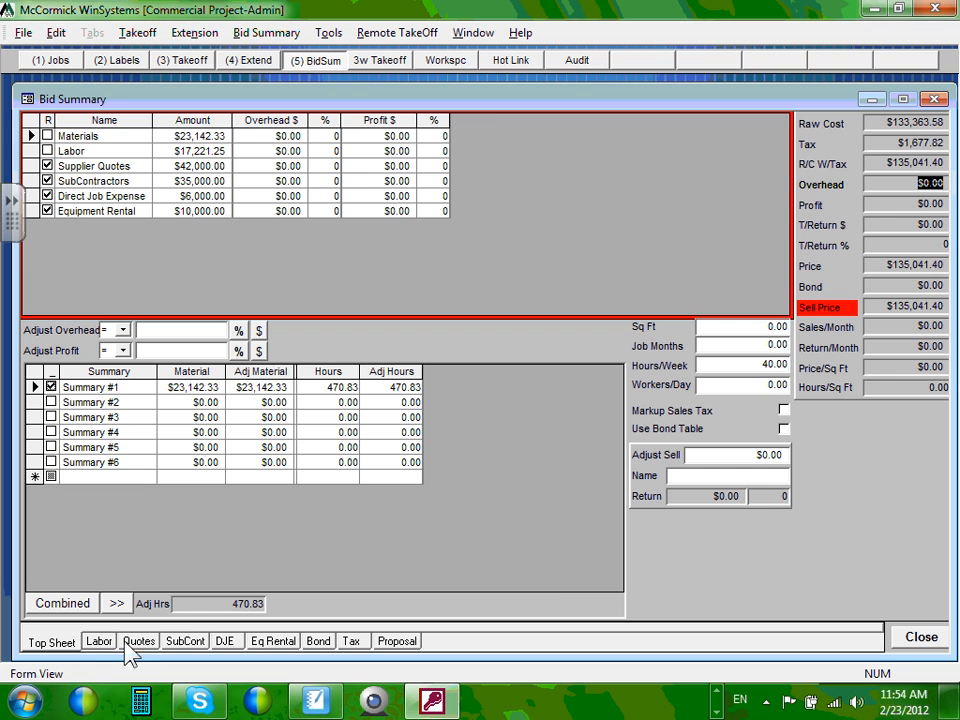
# Step: Review the labor, supplier quotes, subcontractor, direct job expense and bond entries, and view the blank proposal sheet before closing it
pyautogui.click(97, 642)
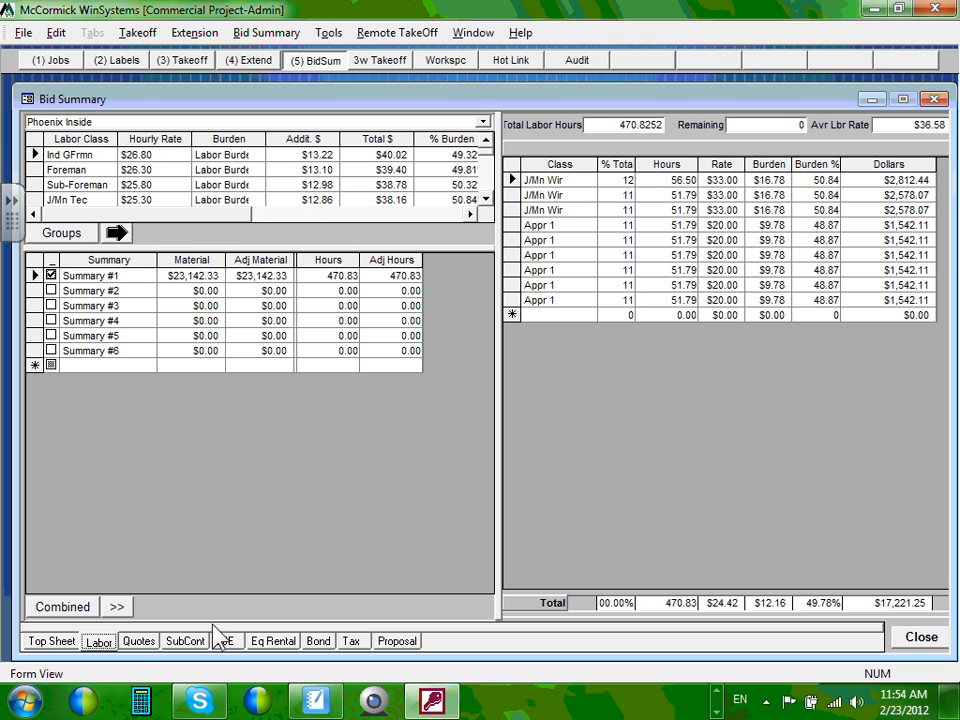
pyautogui.click(153, 642)
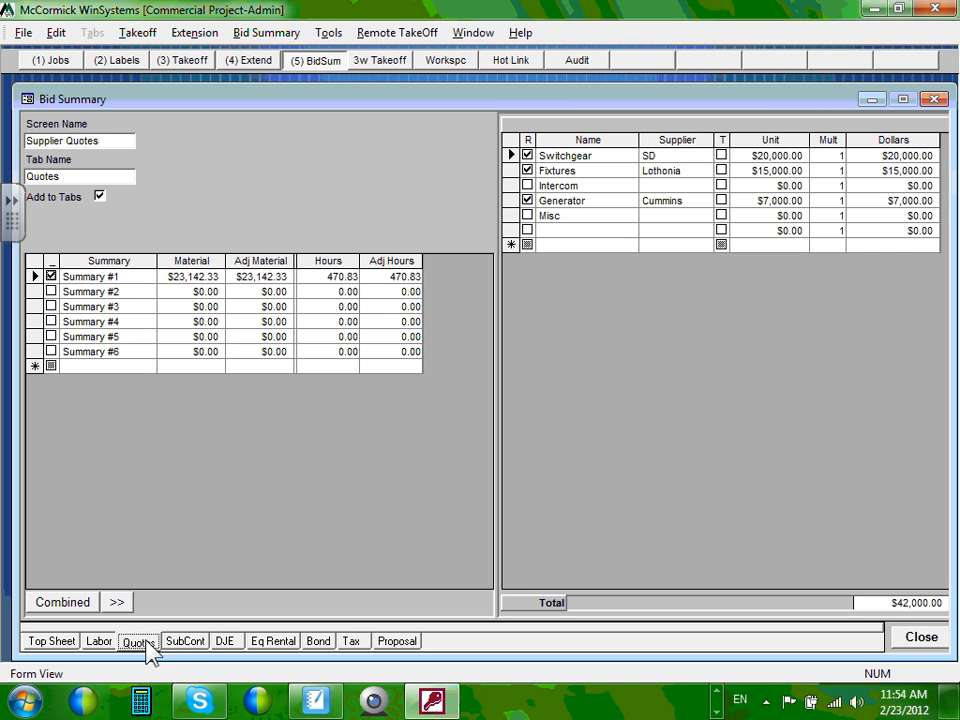
pyautogui.click(169, 642)
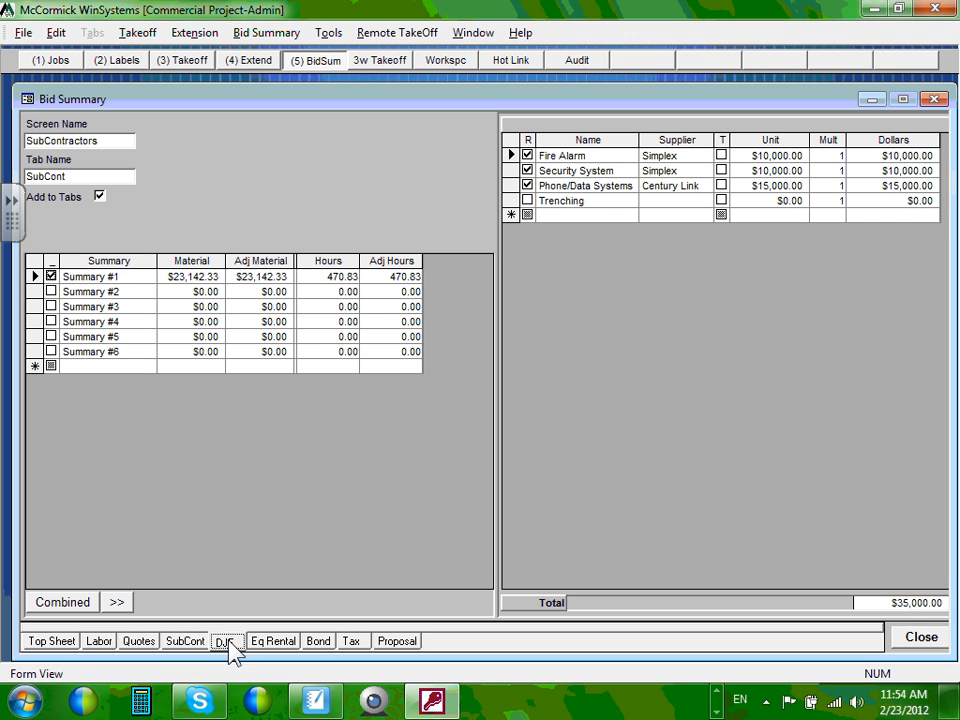
pyautogui.click(228, 642)
pyautogui.click(315, 643)
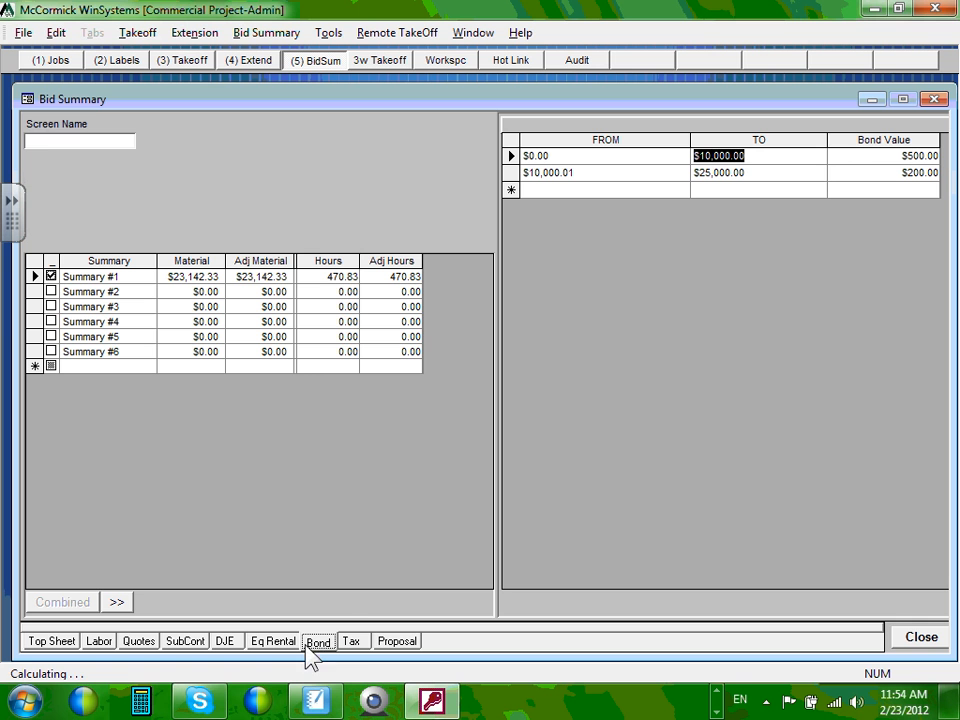
pyautogui.click(395, 643)
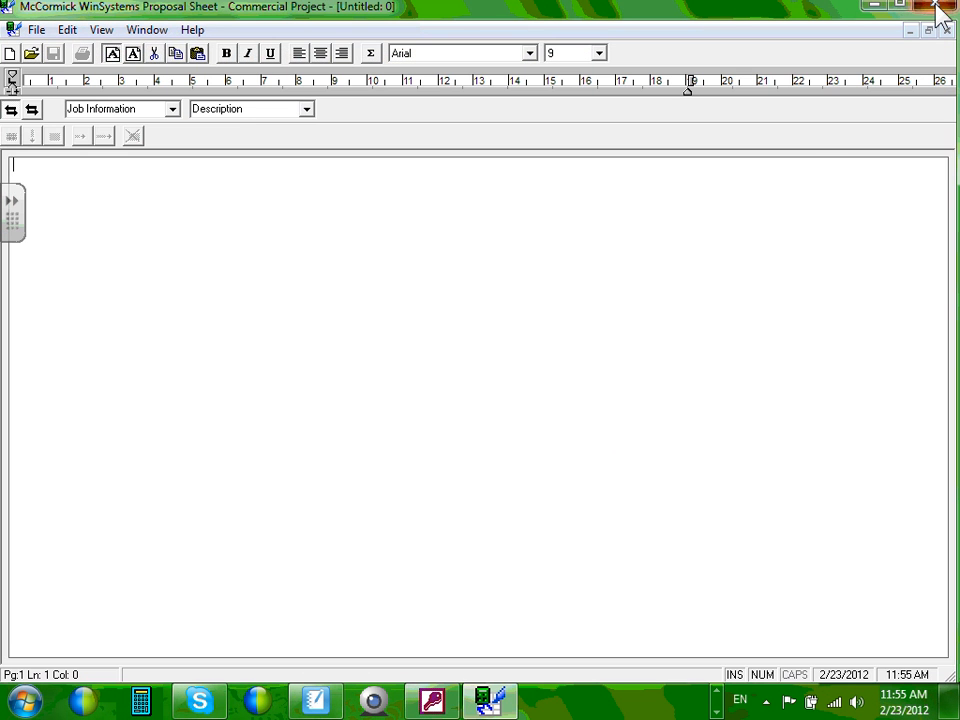
pyautogui.click(935, 5)
# Step: Enter an overhead amount of $10 for Labor on the bid summary's Top Sheet
pyautogui.click(67, 641)
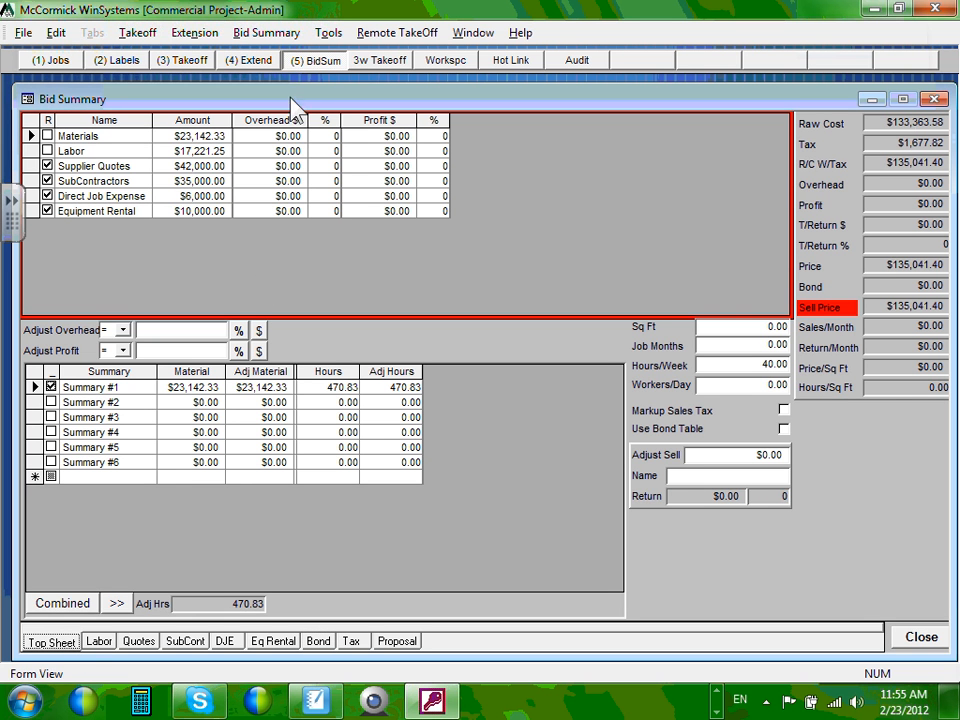
pyautogui.click(296, 181)
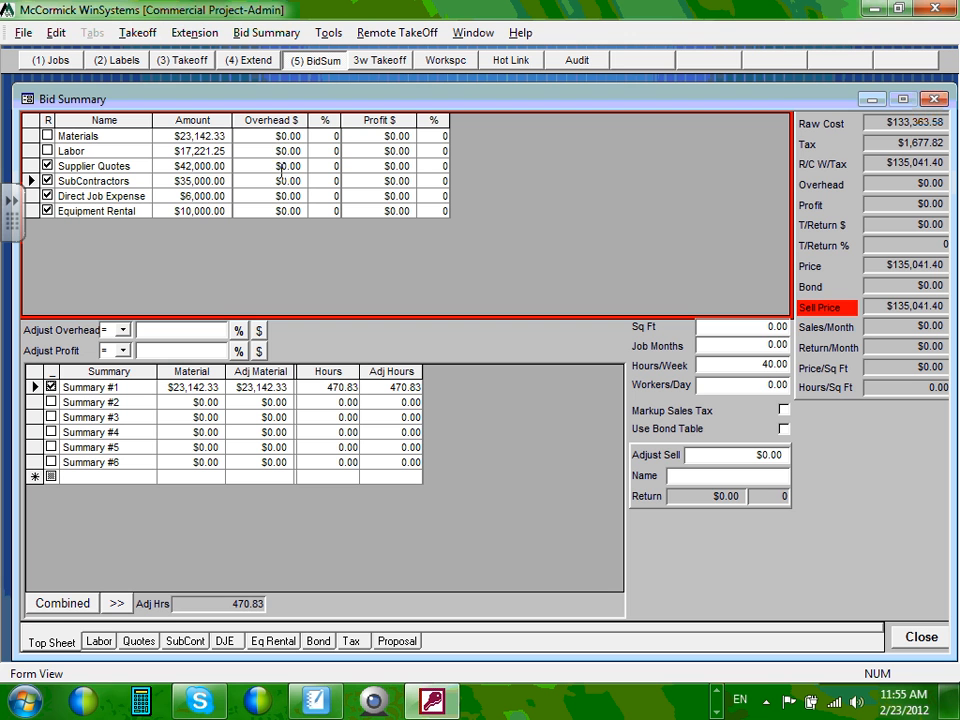
pyautogui.click(266, 135)
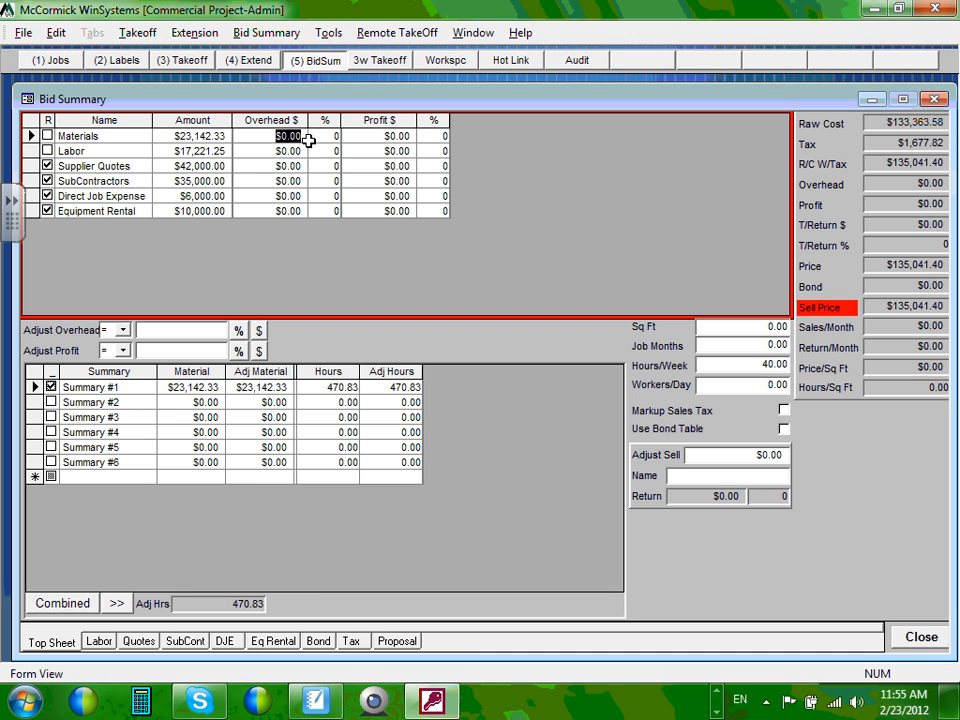
pyautogui.press('Down')
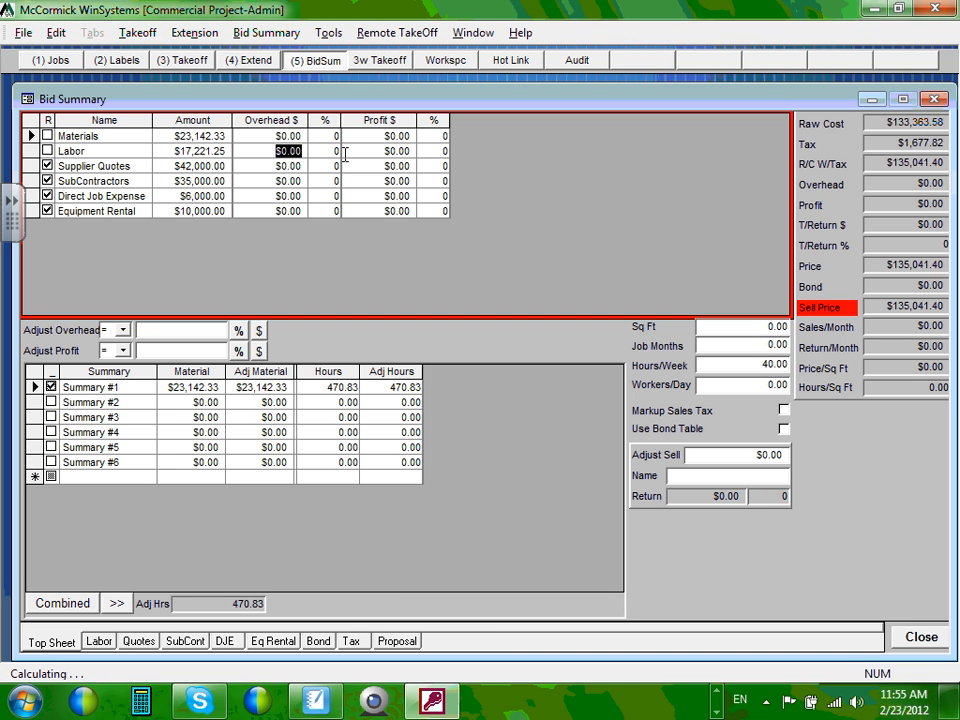
pyautogui.write('1')
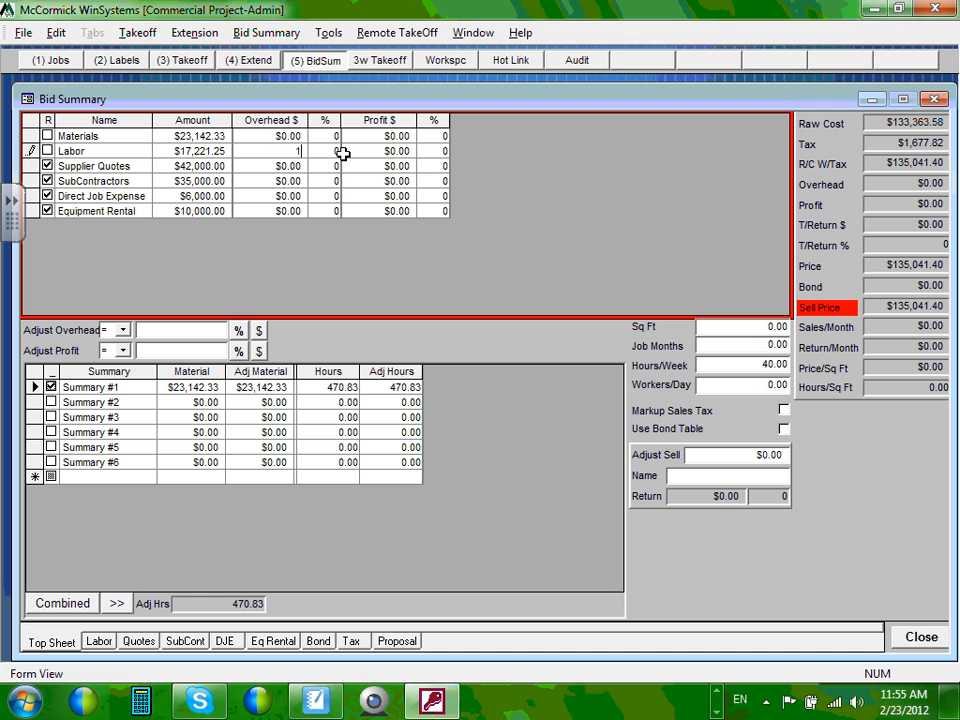
pyautogui.write('0')
pyautogui.click(381, 152)
# Step: Set the Labor overhead and profit markups to 10 percent each on the Top Sheet
pyautogui.click(438, 151)
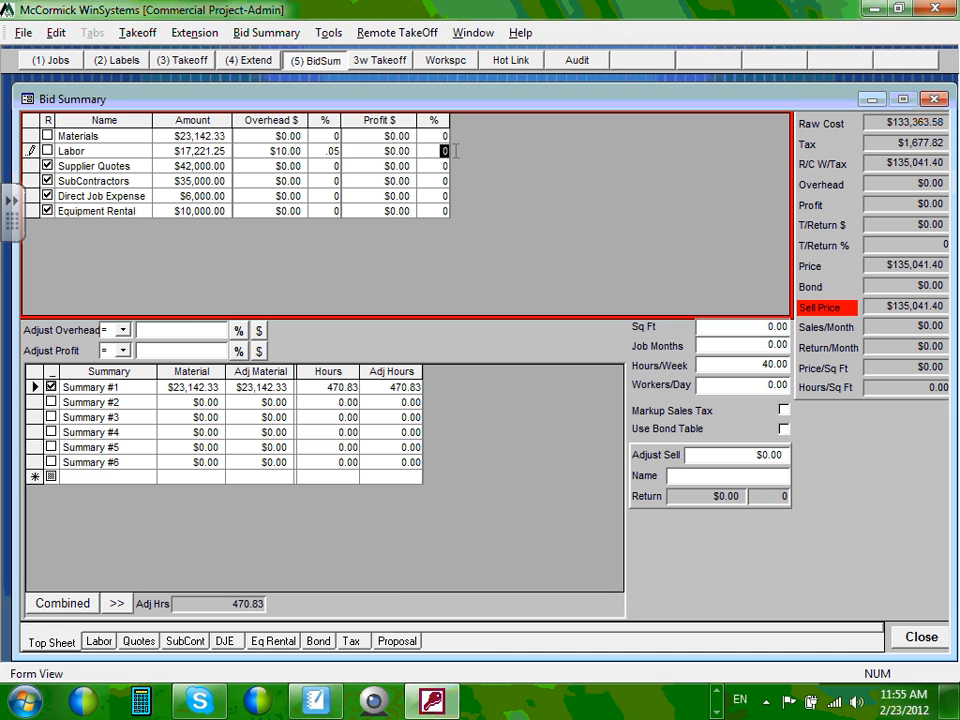
pyautogui.click(330, 151)
pyautogui.write('10')
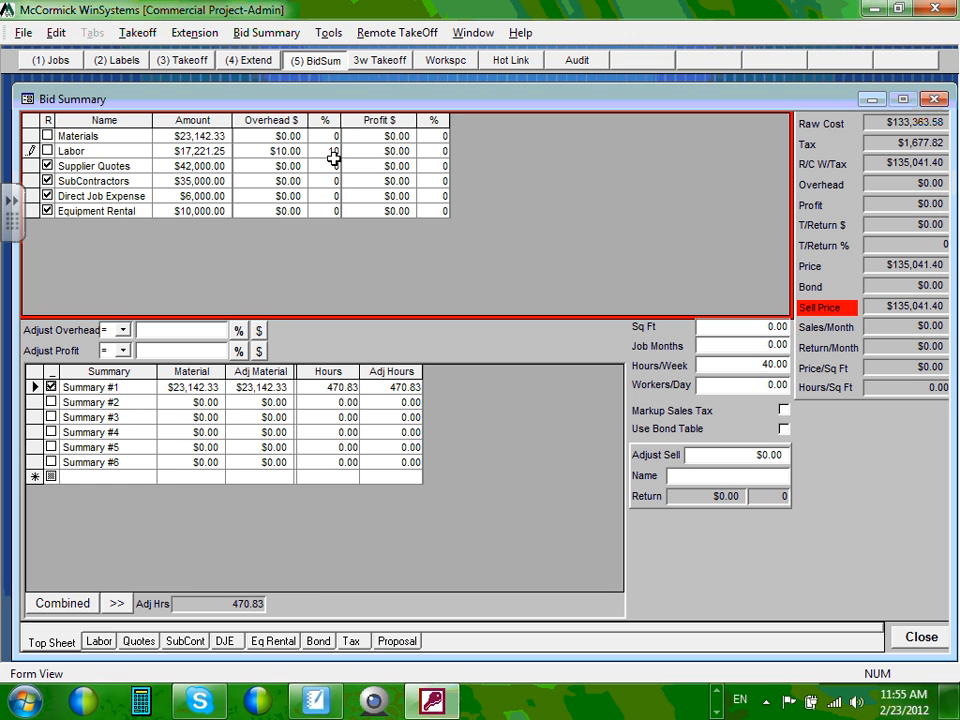
pyautogui.click(438, 151)
pyautogui.write('10')
pyautogui.press('Return')
pyautogui.click(440, 166)
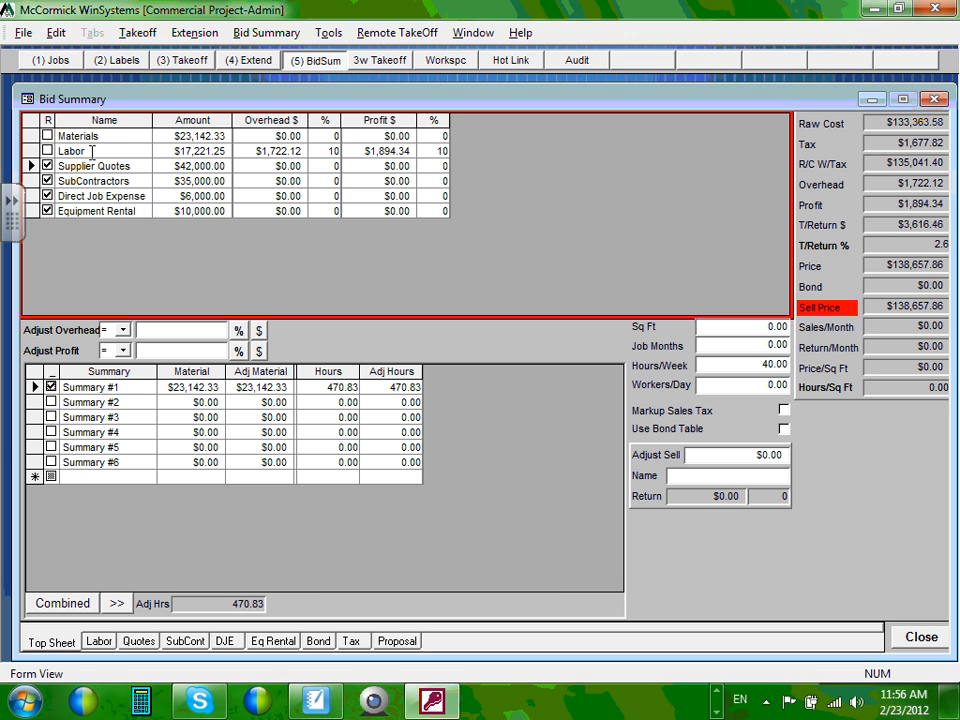
# Step: Review the labor class breakdown and the subcontractor entries against the marked-up Labor row and return totals on the Top Sheet
pyautogui.click(62, 150)
pyautogui.click(912, 246)
pyautogui.click(251, 165)
pyautogui.click(30, 150)
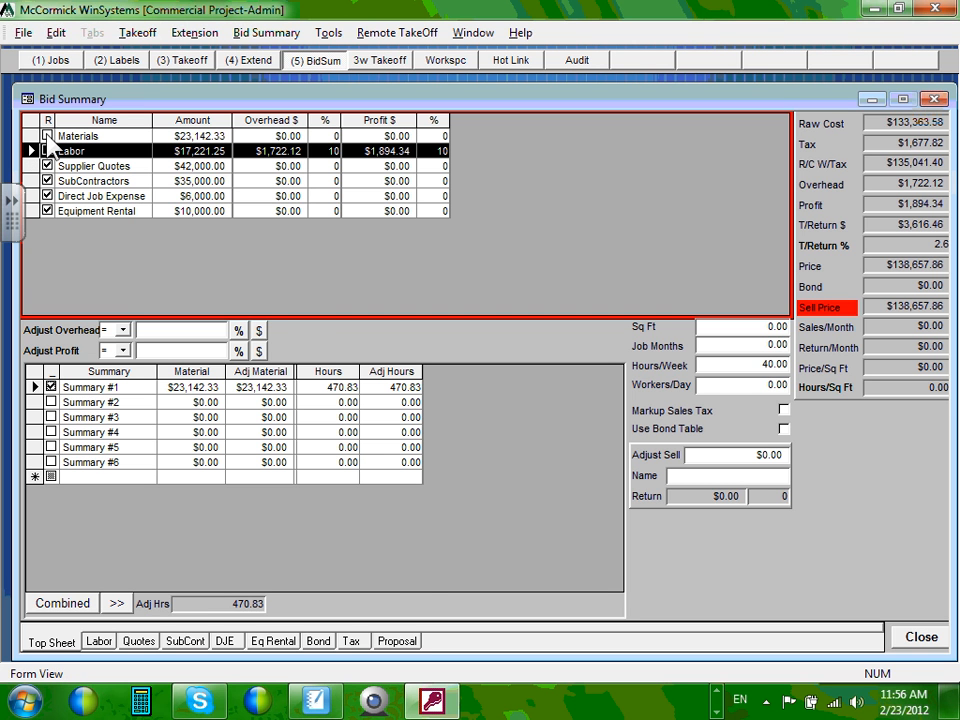
pyautogui.click(99, 643)
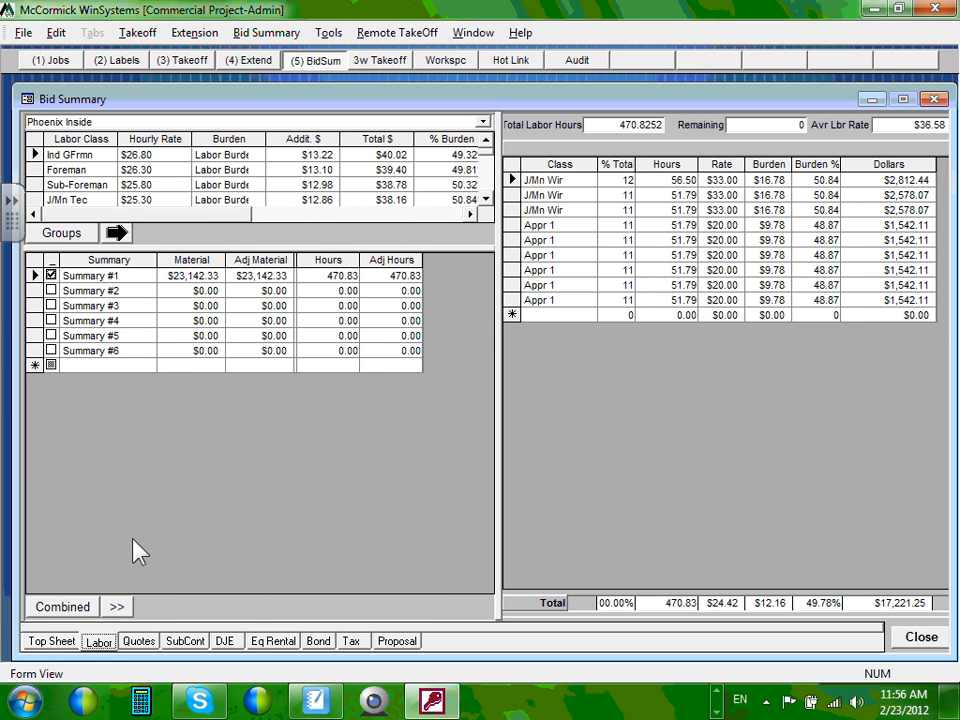
pyautogui.click(50, 641)
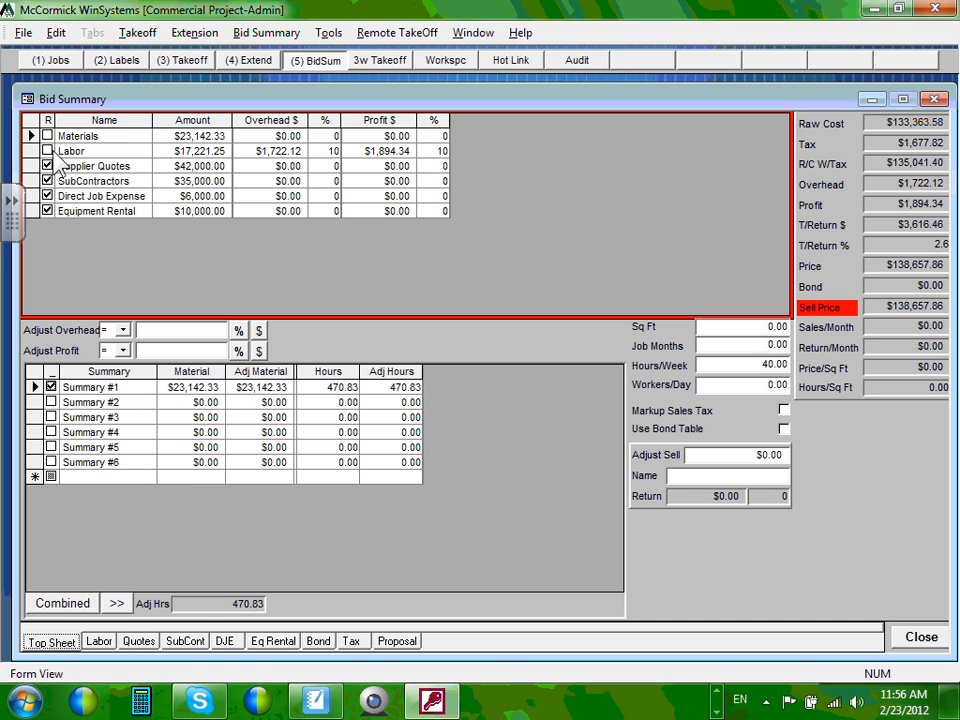
pyautogui.click(186, 641)
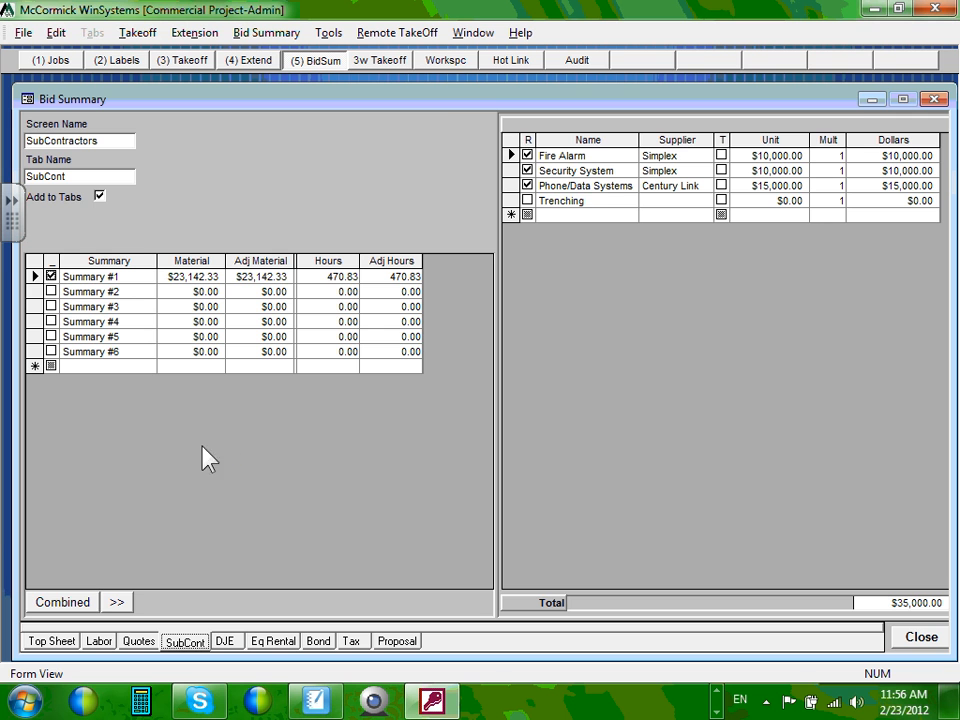
pyautogui.click(52, 641)
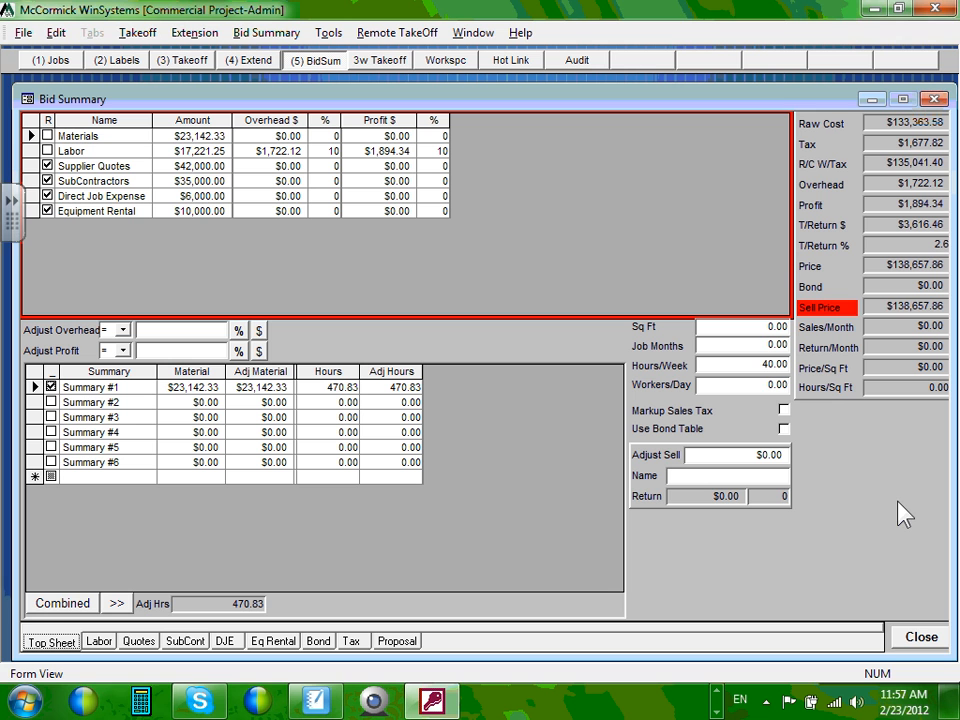
# Step: Circle the raw cost, tax, overhead, profit, price and sell price amounts in ink and clear the ink
pyautogui.moveTo(938, 105)
pyautogui.mouseDown()
pyautogui.moveTo(874, 121)
pyautogui.moveTo(943, 117)
pyautogui.moveTo(884, 136)
pyautogui.mouseUp()
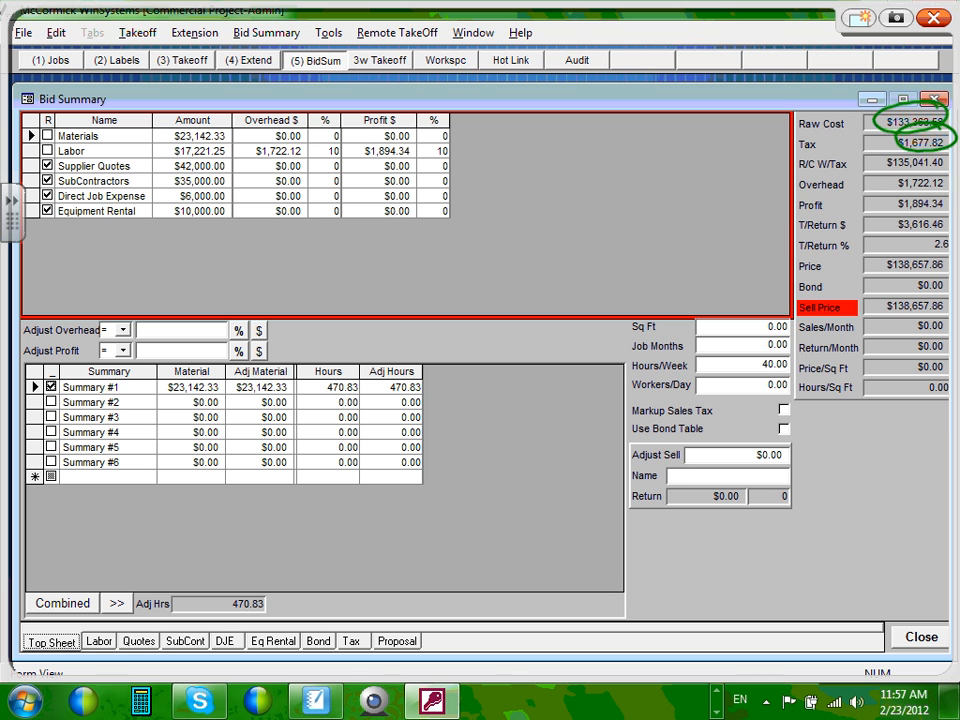
pyautogui.moveTo(940, 171); pyautogui.dragTo(956, 200)
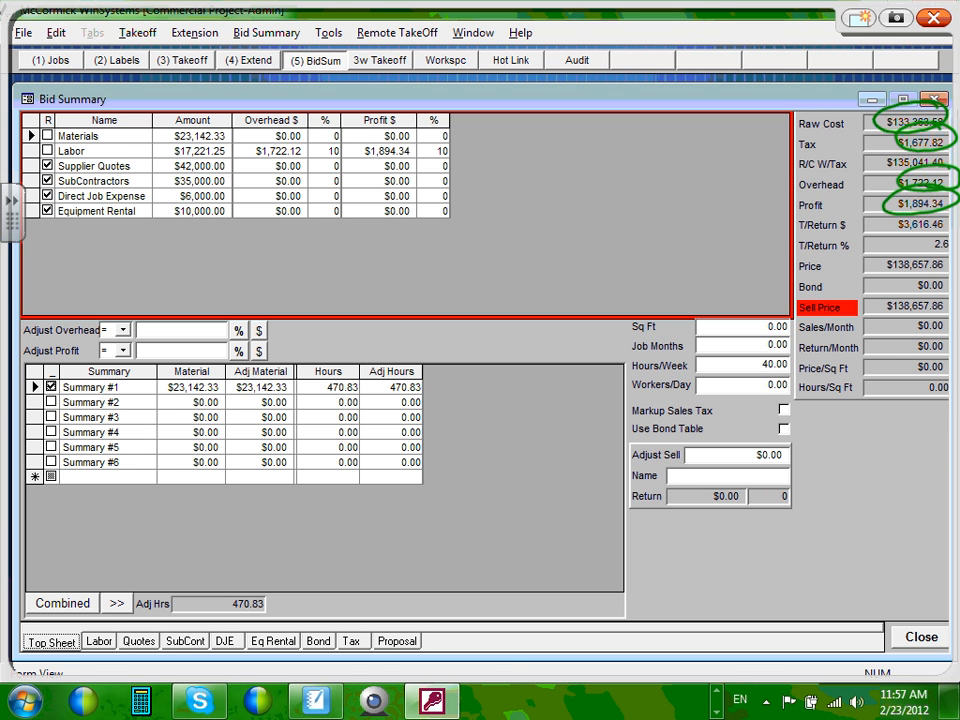
pyautogui.moveTo(935, 256)
pyautogui.mouseDown()
pyautogui.moveTo(877, 294)
pyautogui.moveTo(940, 312)
pyautogui.mouseUp()
pyautogui.moveTo(886, 291); pyautogui.dragTo(915, 290)
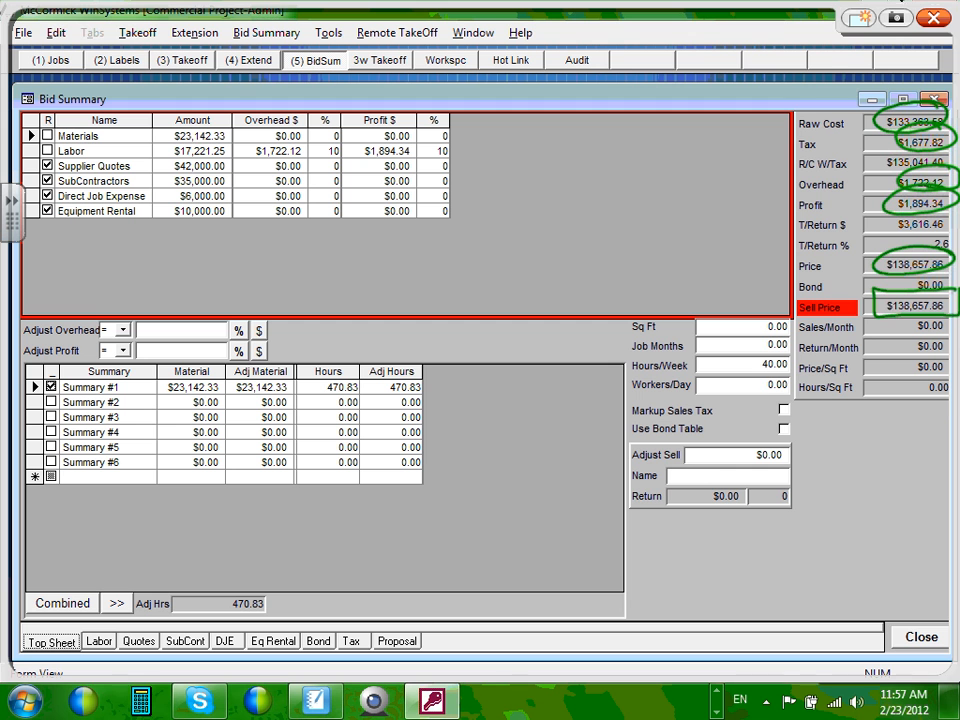
pyautogui.click(936, 20)
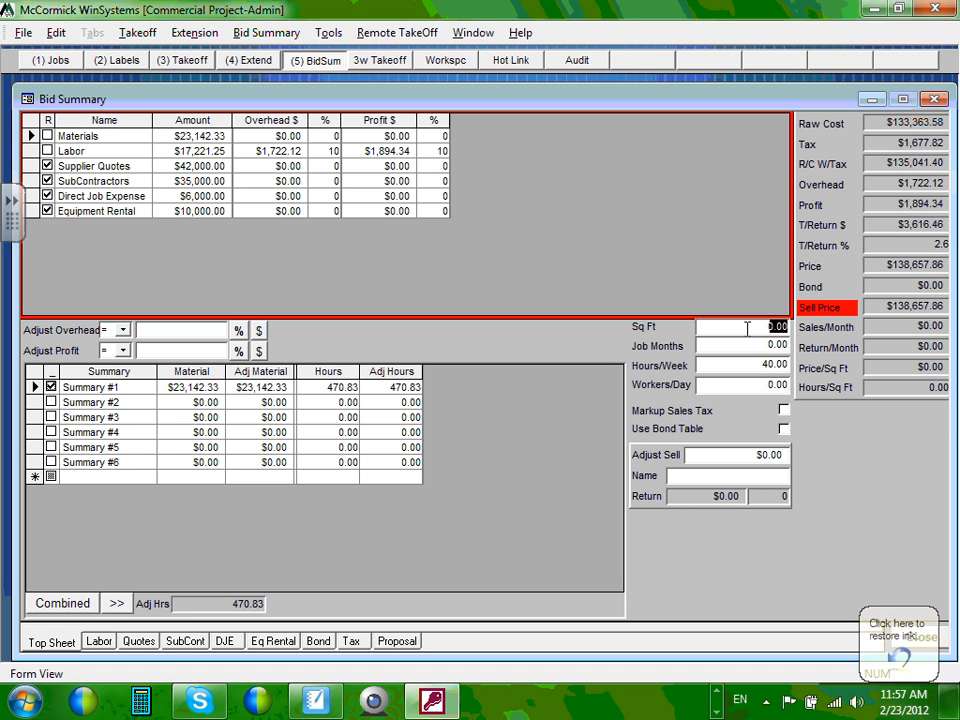
# Step: Set the job's square footage to 10,000 and the workers per day to 9 on the Top Sheet
pyautogui.write('1')
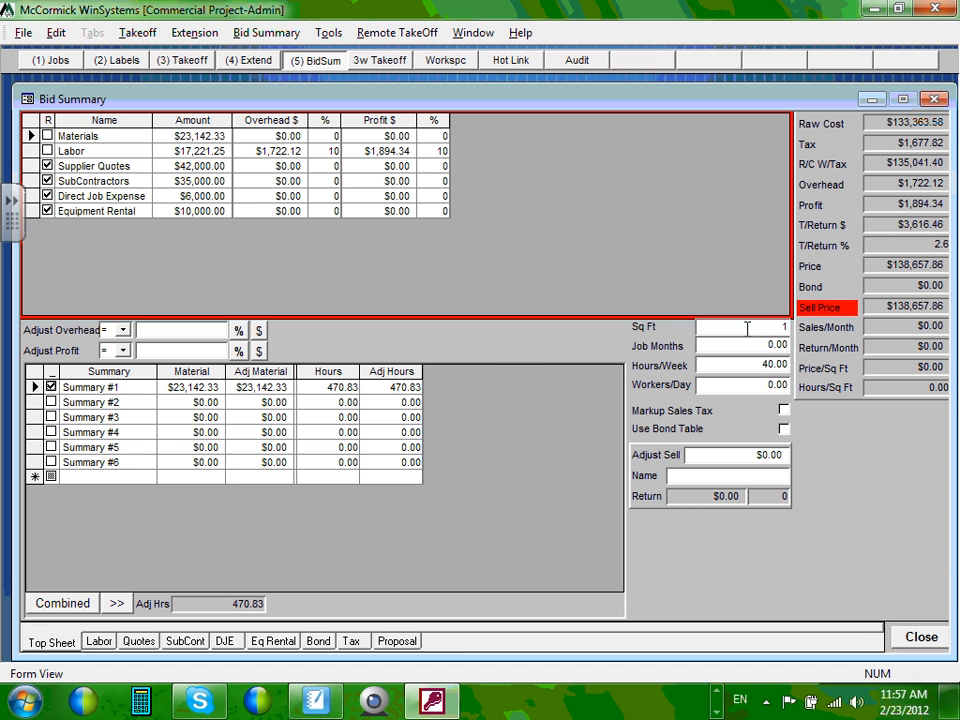
pyautogui.write('0,00')
pyautogui.write('0000')
pyautogui.click(759, 345)
pyautogui.click(753, 367)
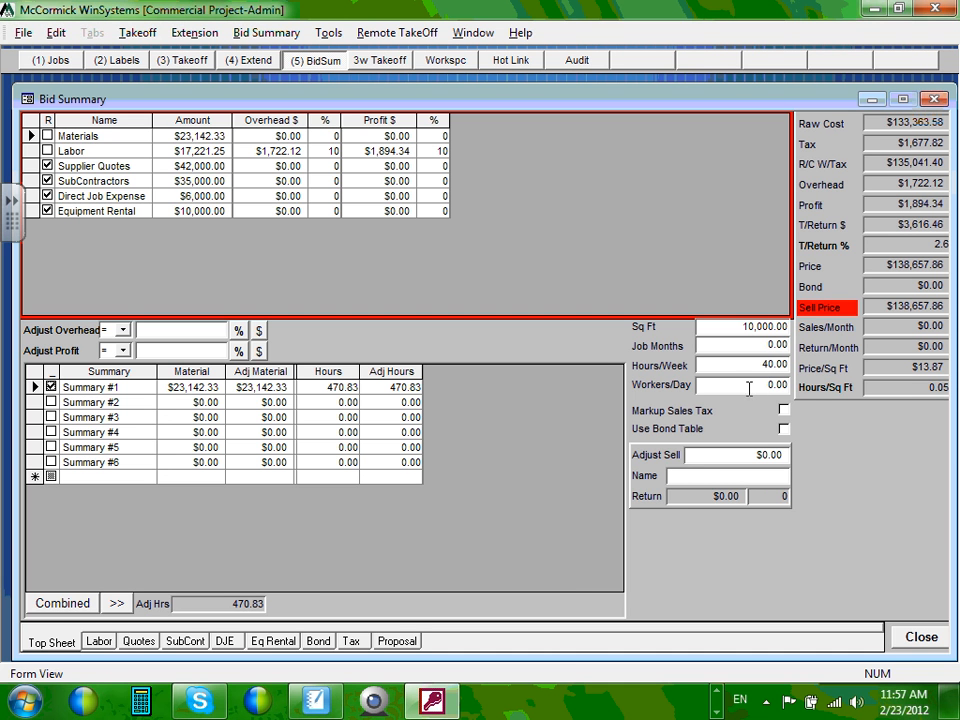
pyautogui.click(746, 388)
pyautogui.write('9')
pyautogui.click(753, 346)
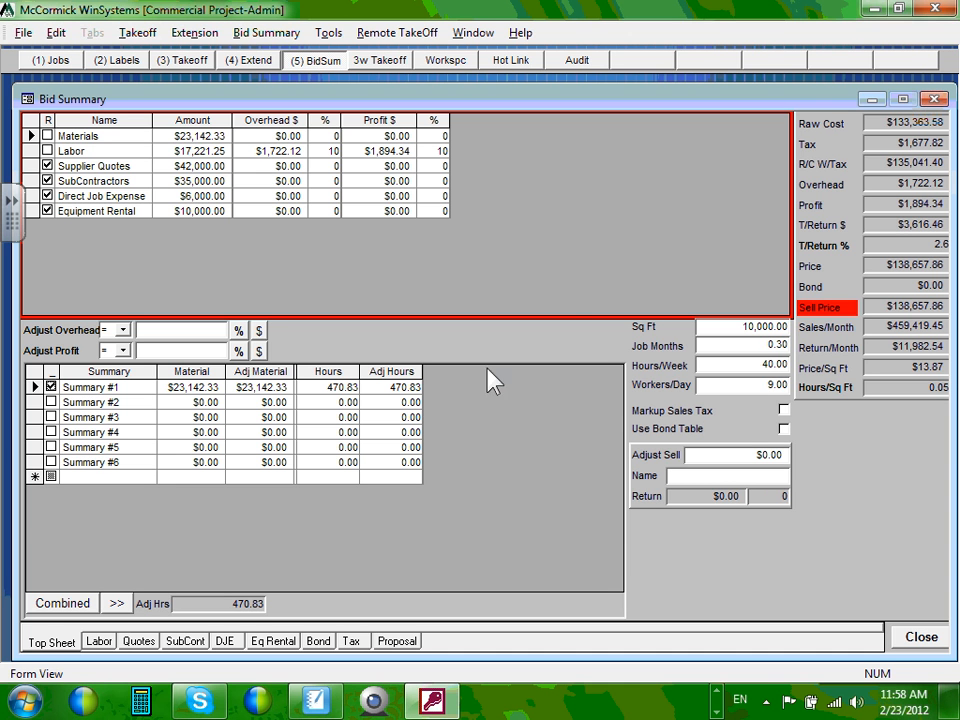
# Step: Apply the bond table to the bid on the Top Sheet
pyautogui.click(784, 429)
pyautogui.click(784, 429)
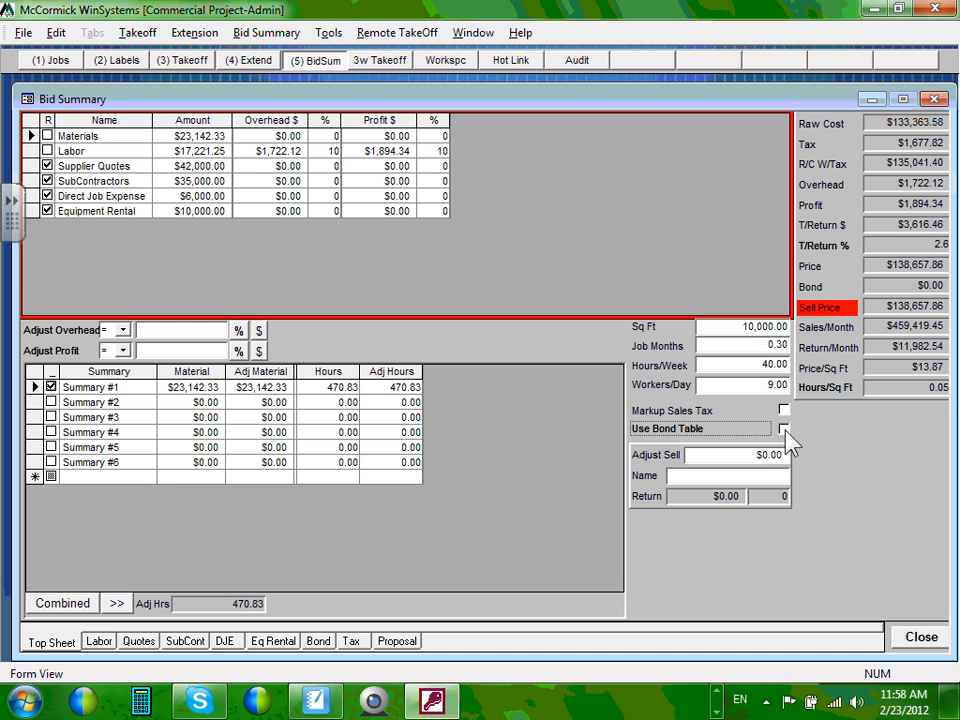
pyautogui.click(784, 429)
# Step: Switch the sales tax markup on and back off, and circle the sell price in temporary ink
pyautogui.click(785, 408)
pyautogui.click(785, 411)
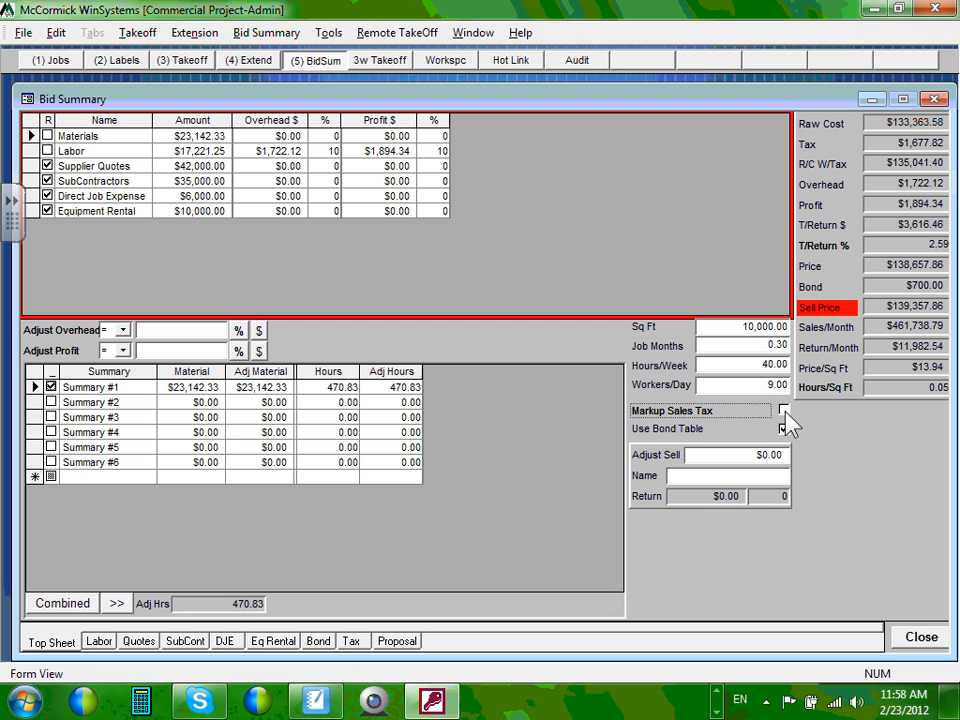
pyautogui.click(784, 411)
pyautogui.click(785, 411)
pyautogui.press('Tab')
pyautogui.press('Tab')
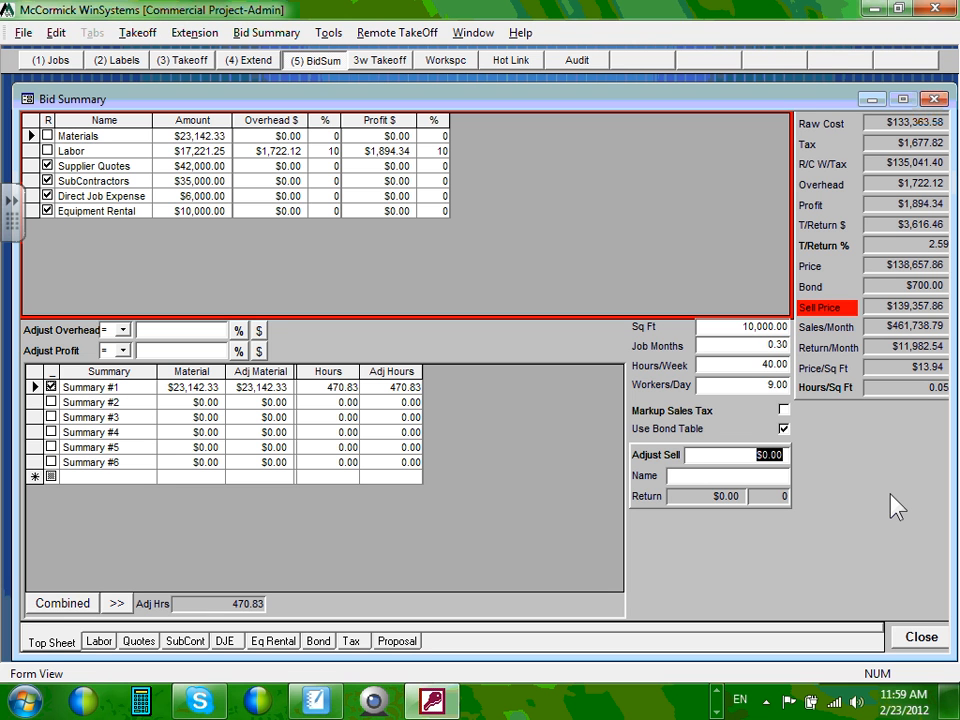
pyautogui.moveTo(955, 294)
pyautogui.mouseDown()
pyautogui.moveTo(907, 334)
pyautogui.moveTo(871, 341)
pyautogui.moveTo(933, 324)
pyautogui.mouseUp()
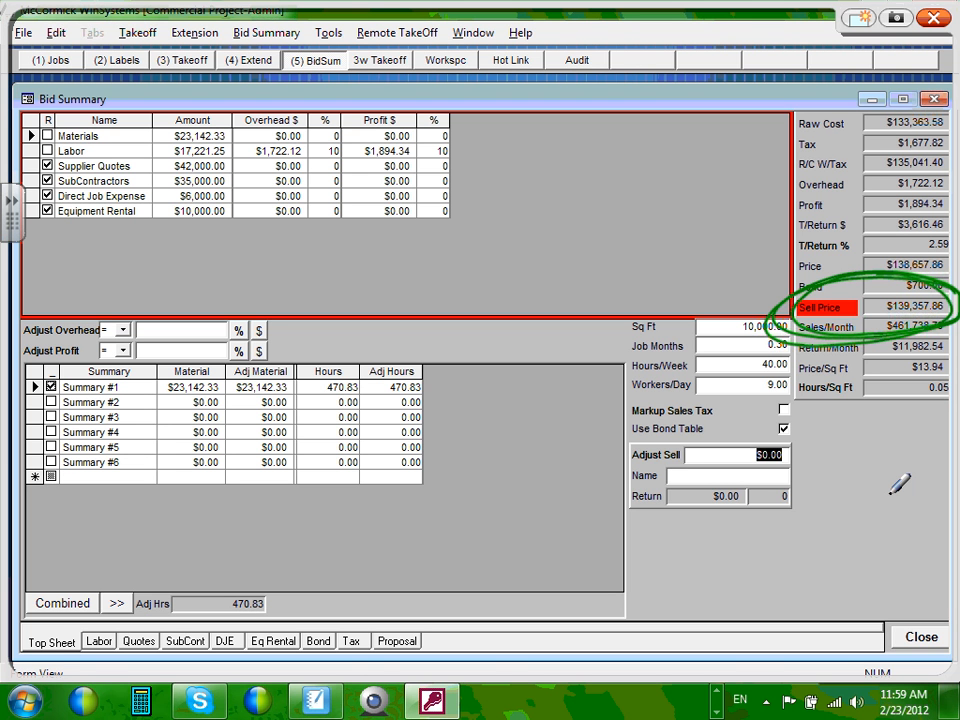
pyautogui.click(935, 20)
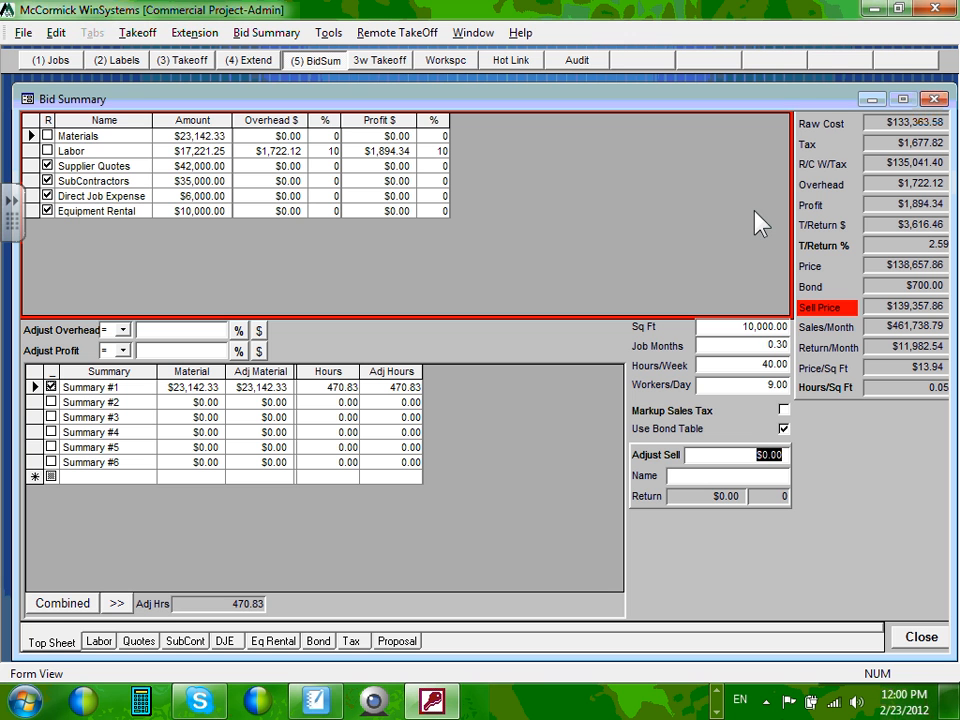
# Step: Preview the Bid Summary Report using the Print All Bid Summary Sections layout
pyautogui.click(22, 33)
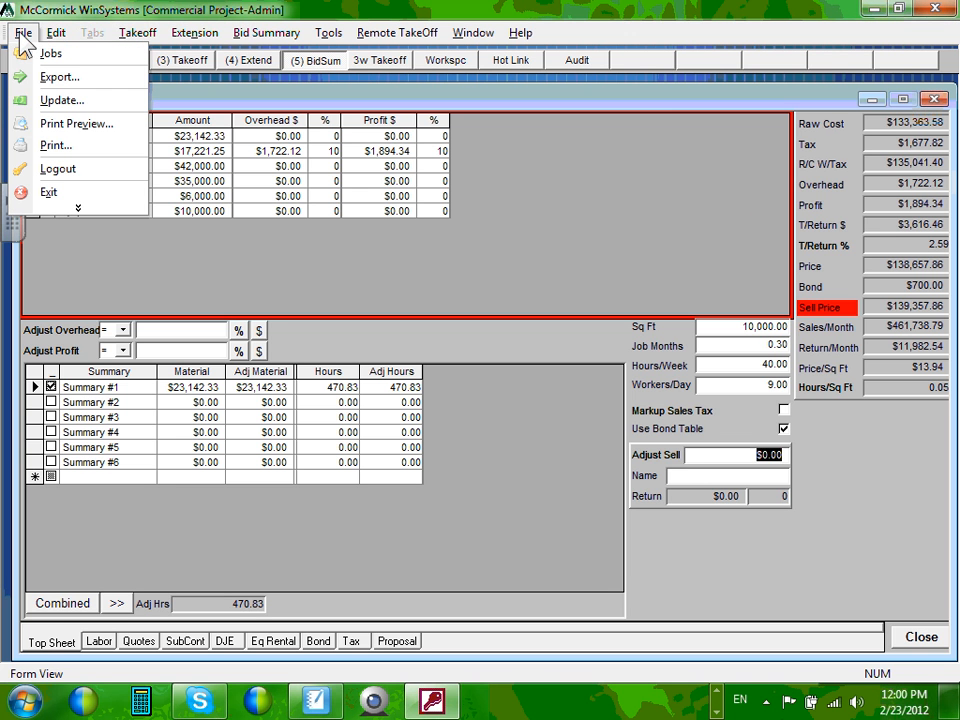
pyautogui.click(107, 123)
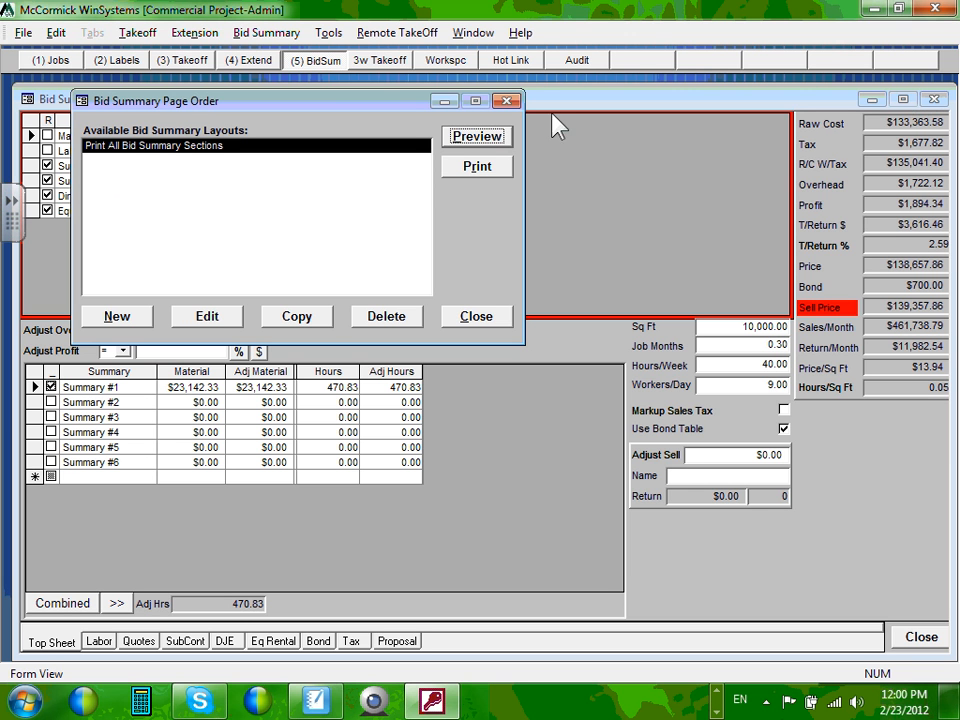
pyautogui.click(484, 135)
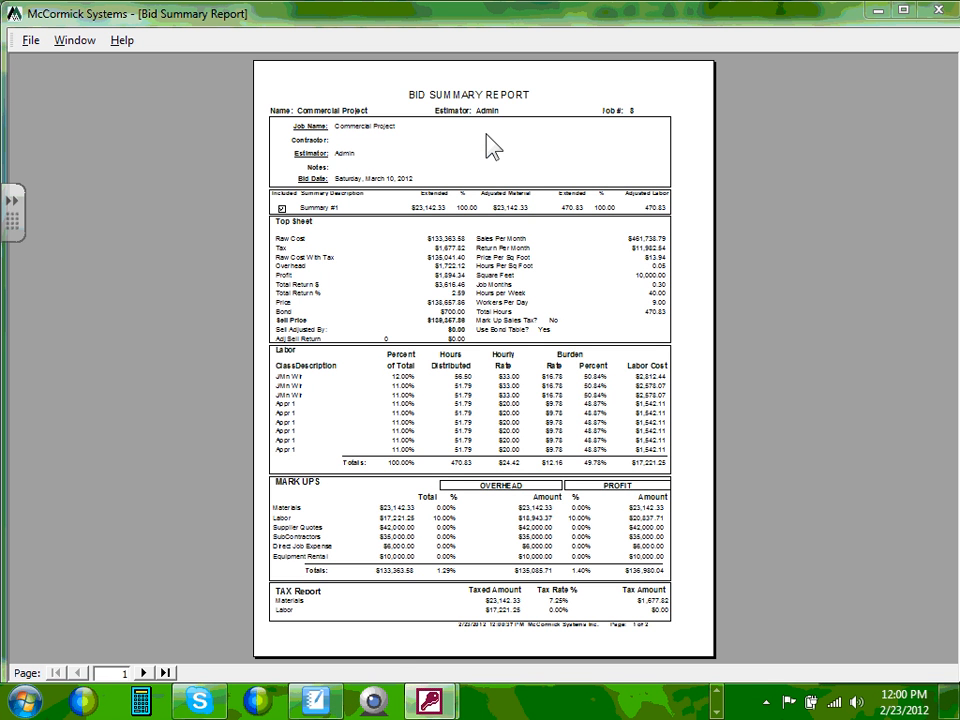
pyautogui.click(394, 179)
pyautogui.click(445, 176)
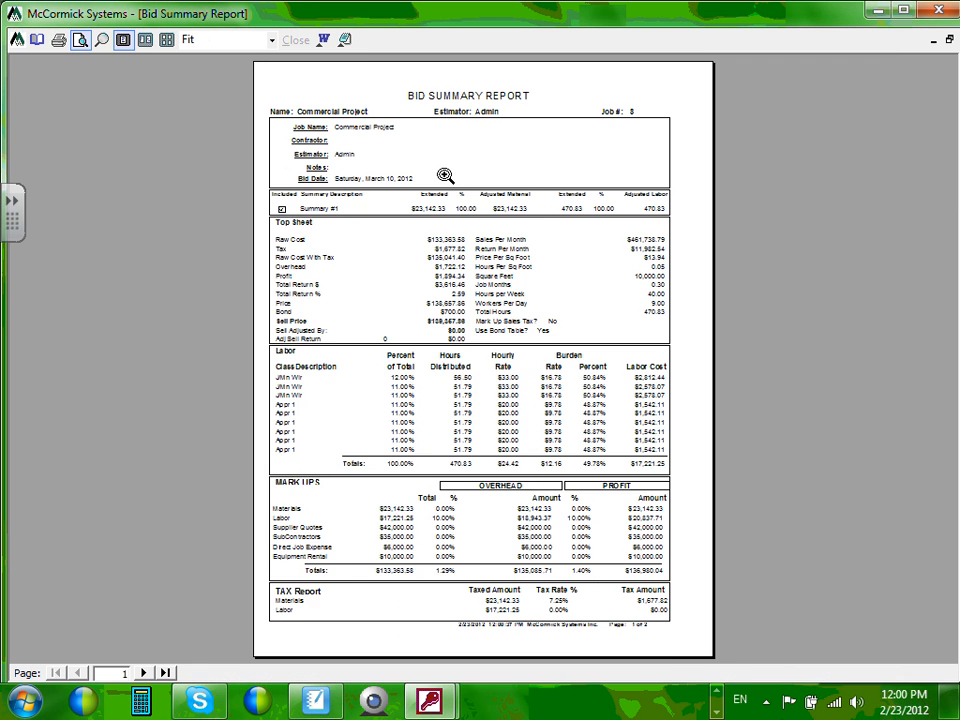
# Step: Examine the Top Sheet, Labor, Mark Ups and Tax sections on the first page of the report at 100%
pyautogui.click(439, 207)
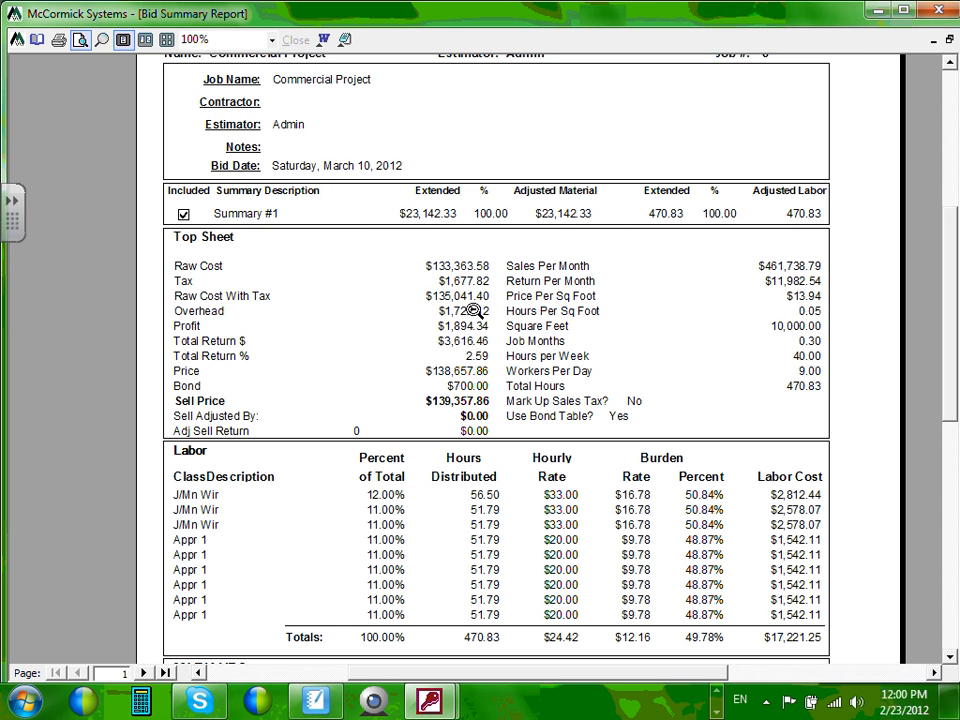
pyautogui.click(466, 420)
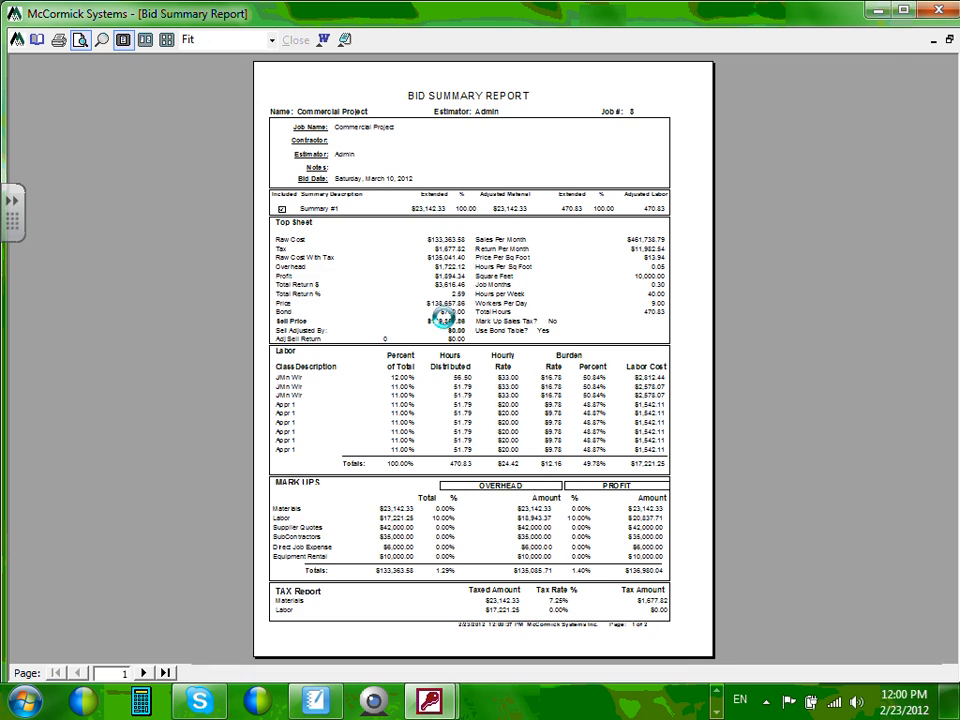
pyautogui.click(450, 325)
pyautogui.scroll(4, 340, 360)
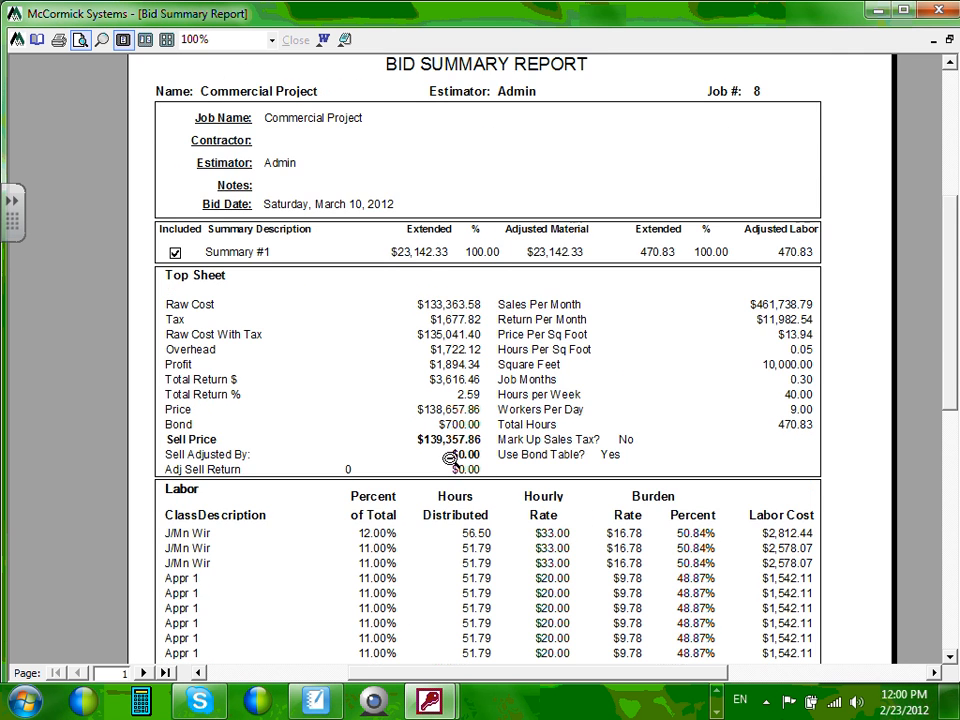
pyautogui.scroll(-3, 440, 466)
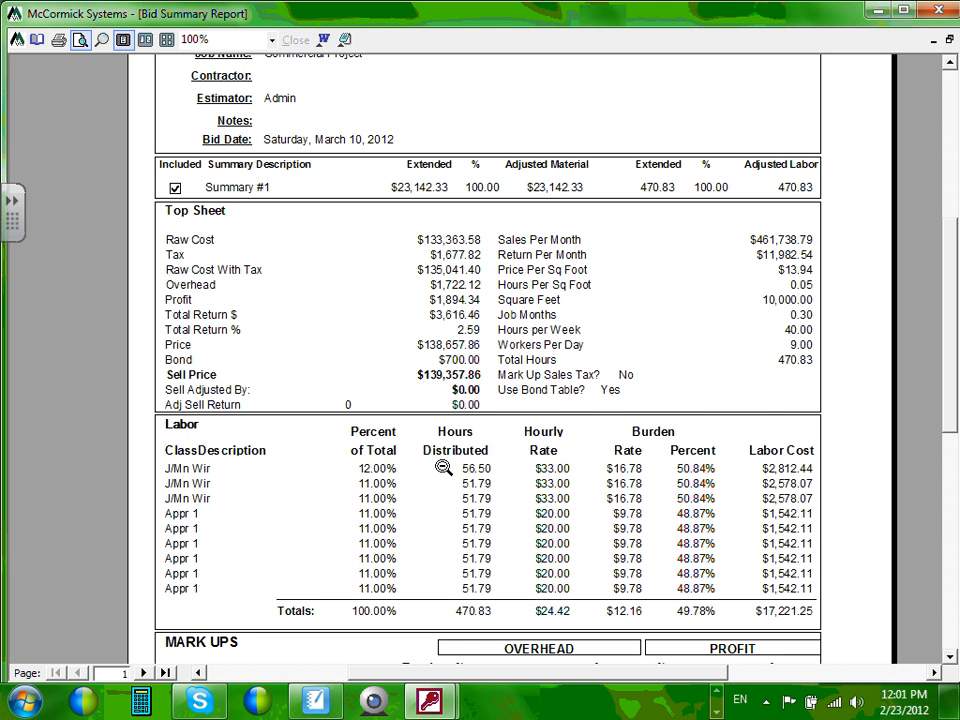
pyautogui.scroll(-5, 442, 400)
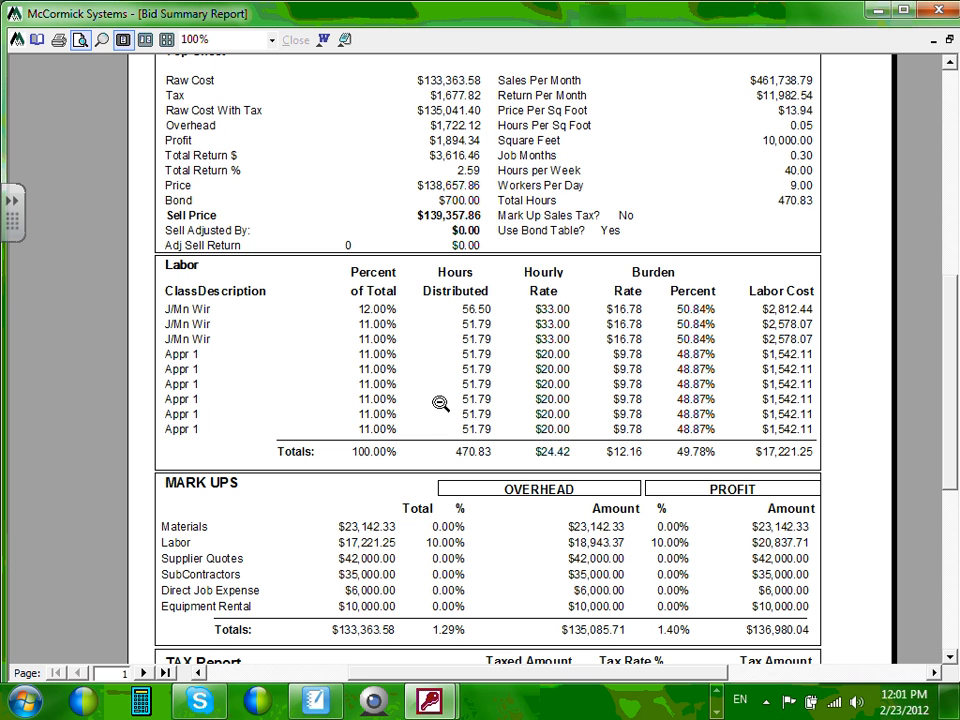
pyautogui.scroll(-5, 446, 394)
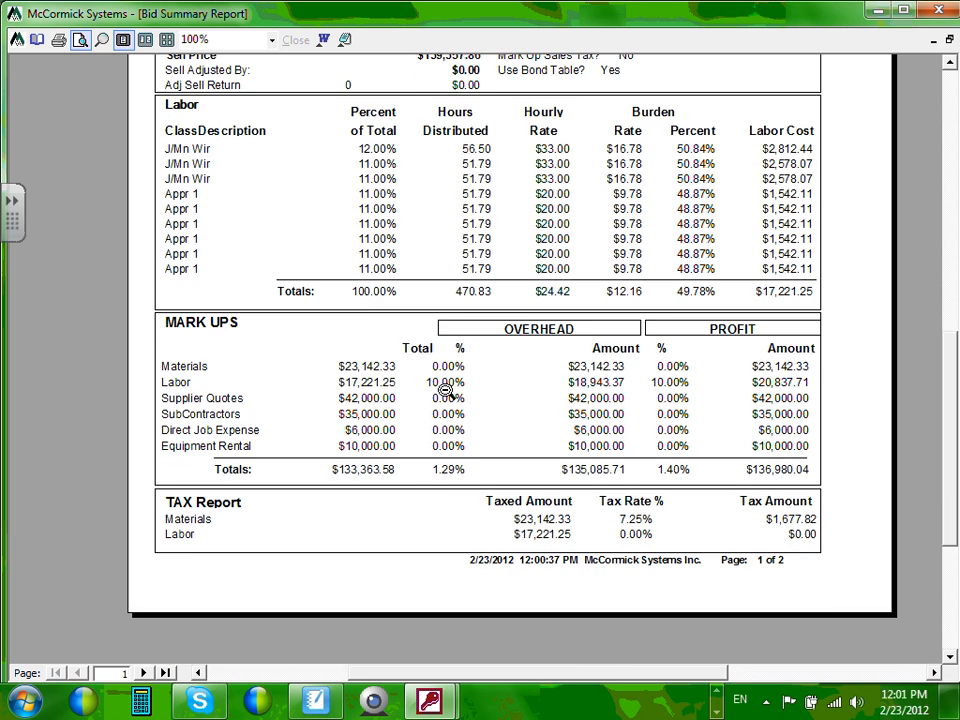
# Step: Review the first report page again at 100%, from the Top Sheet figures down to the Tax Report
pyautogui.scroll(4, 446, 391)
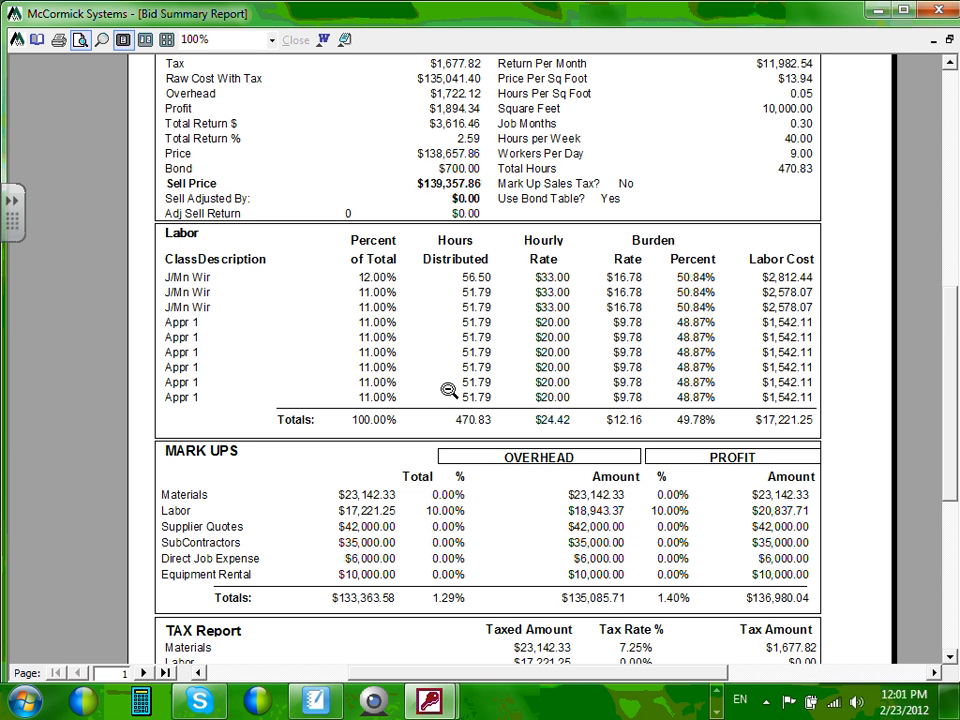
pyautogui.click(377, 328)
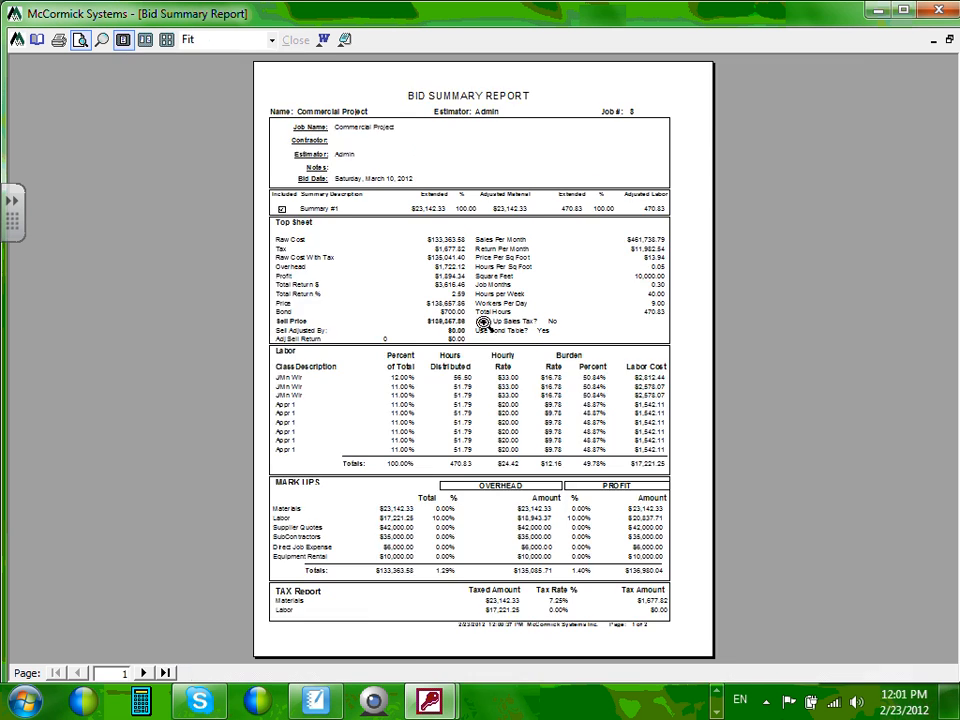
pyautogui.click(365, 327)
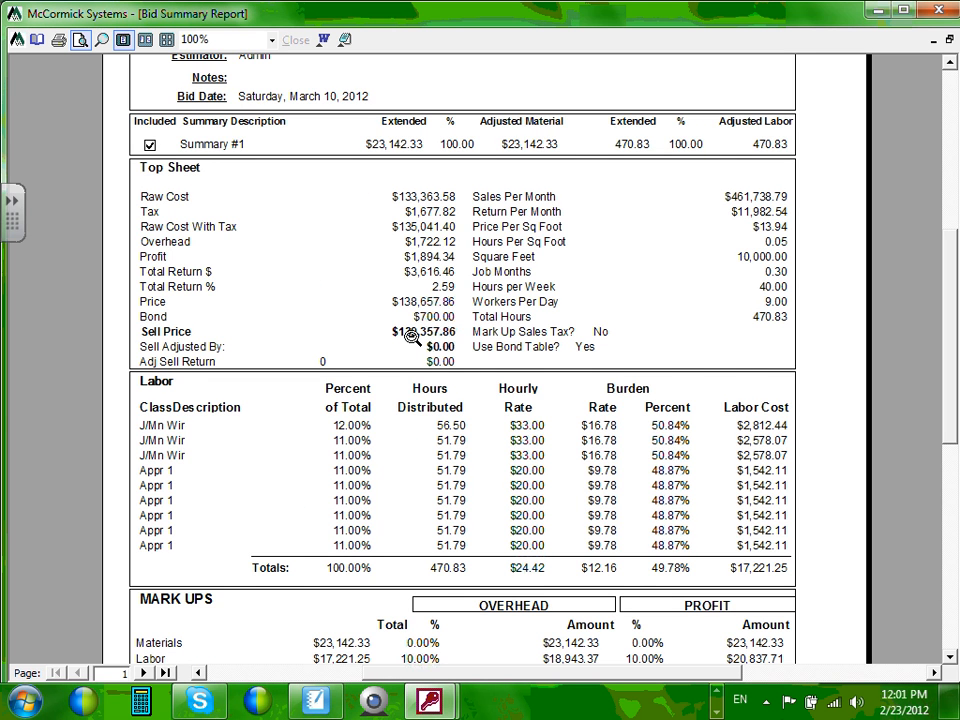
pyautogui.scroll(-4, 411, 338)
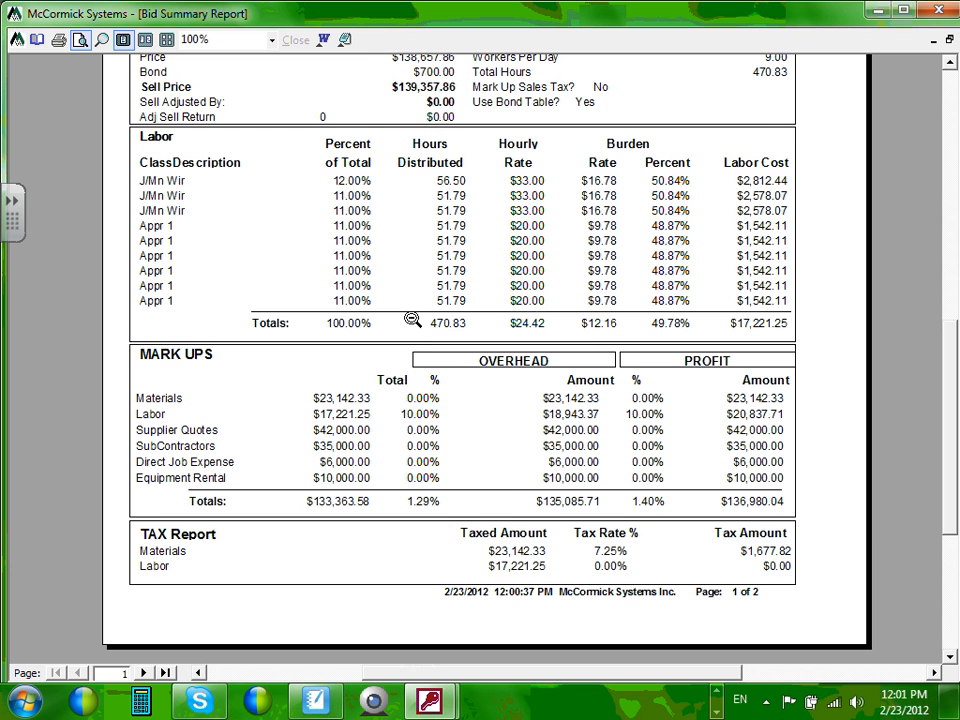
pyautogui.scroll(-2, 441, 326)
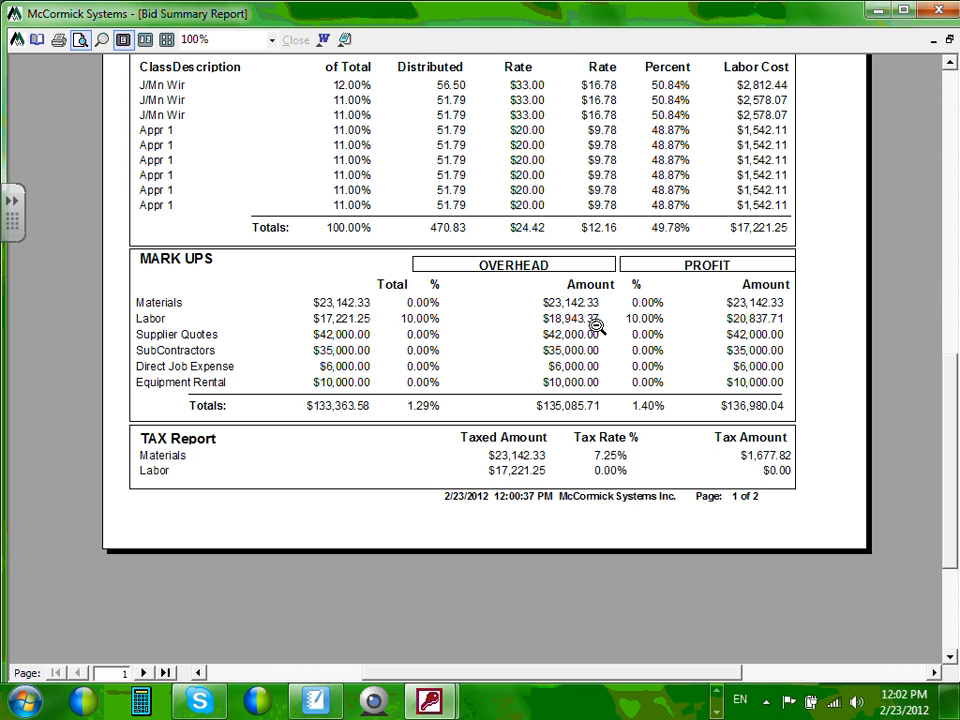
# Step: Examine the Supplier Quotes, SubContractors, Direct Job Expense and Equipment Rental sections on the report's second page
pyautogui.click(144, 675)
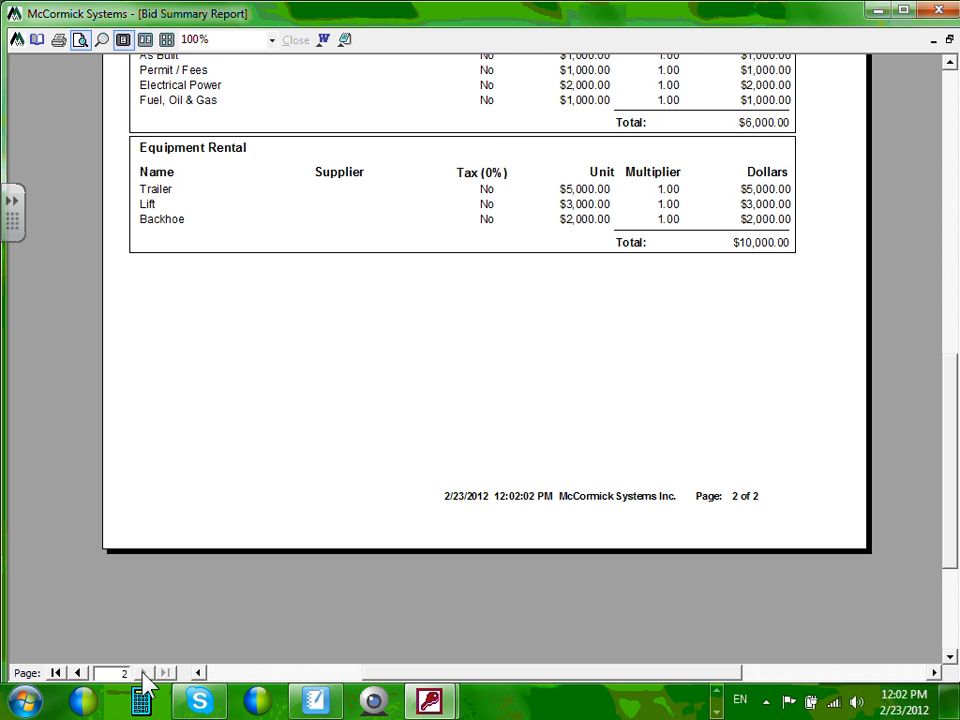
pyautogui.click(339, 167)
pyautogui.click(342, 160)
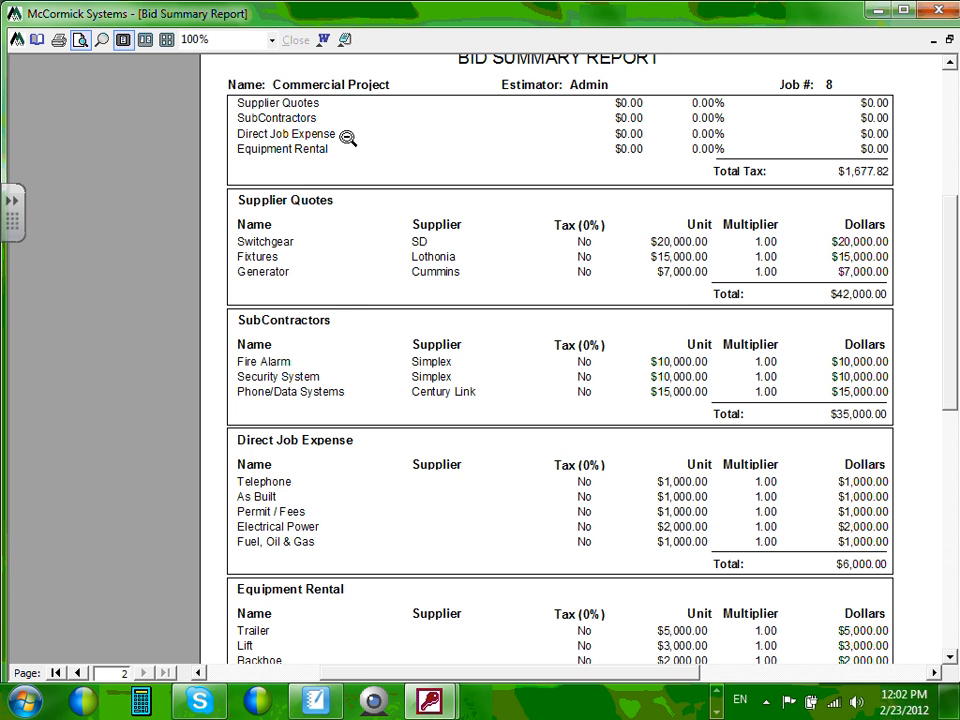
pyautogui.click(352, 138)
pyautogui.click(366, 122)
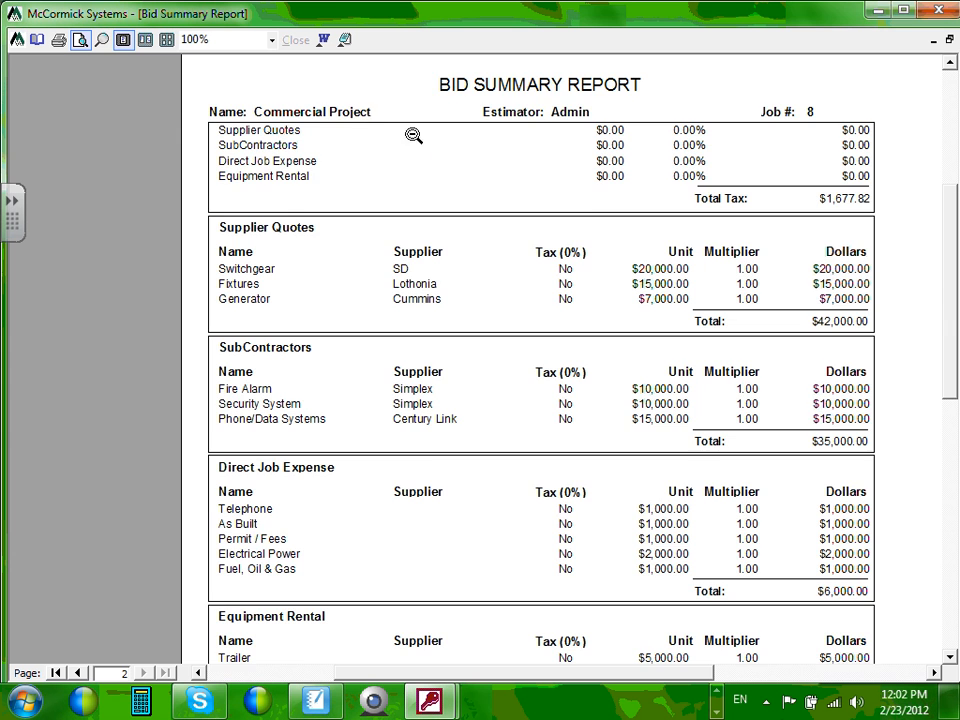
pyautogui.scroll(3, 414, 141)
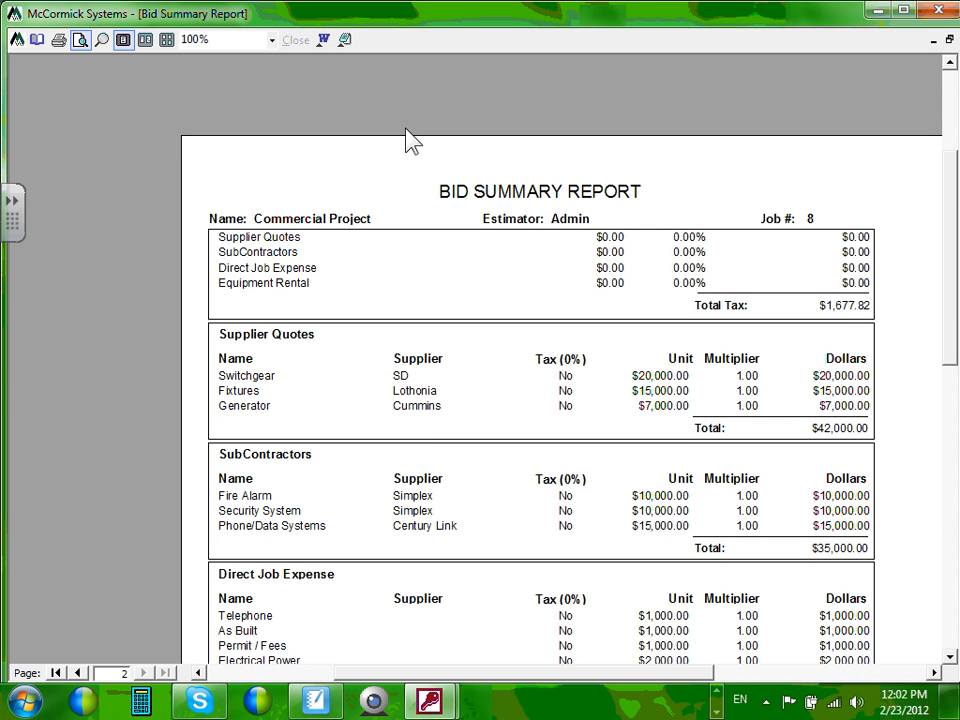
pyautogui.scroll(-1, 429, 186)
pyautogui.scroll(-2, 429, 186)
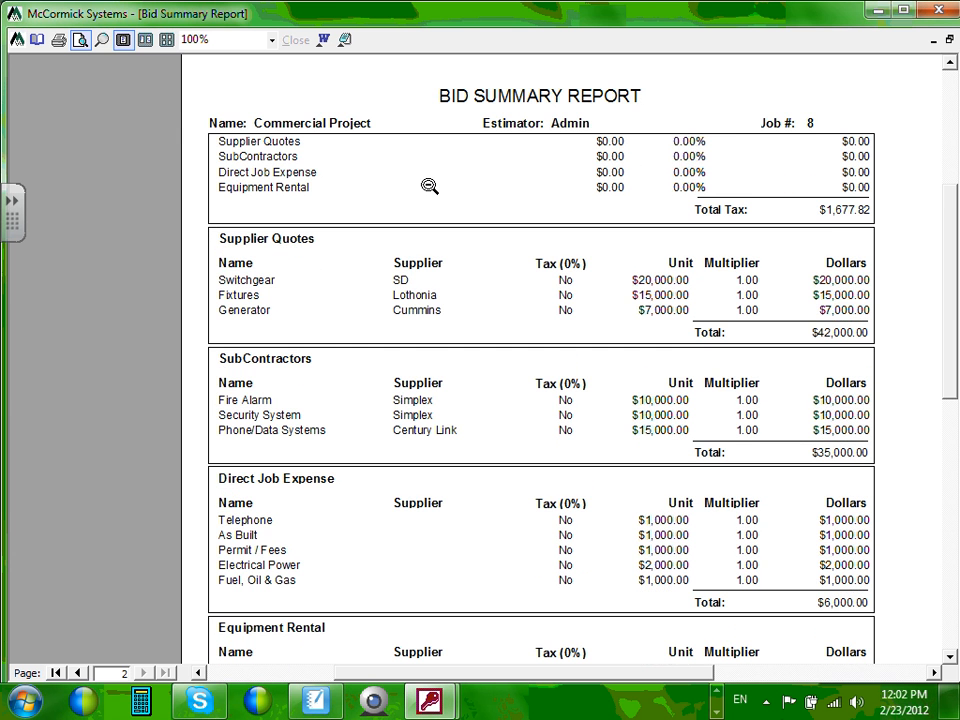
pyautogui.scroll(-4, 429, 186)
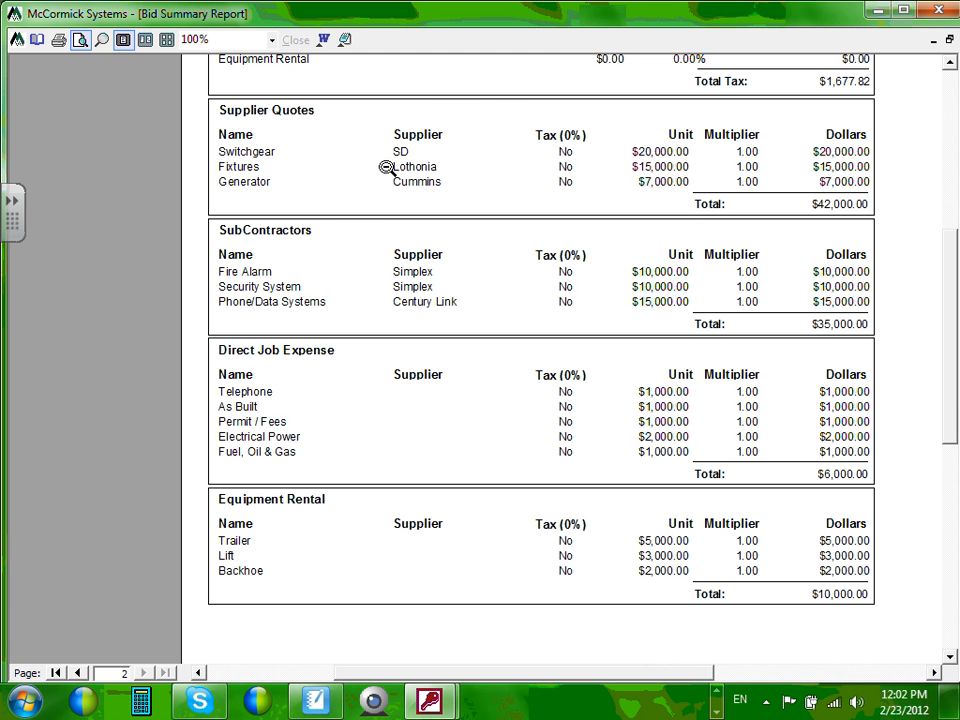
pyautogui.click(386, 166)
pyautogui.click(386, 168)
pyautogui.scroll(-4, 371, 236)
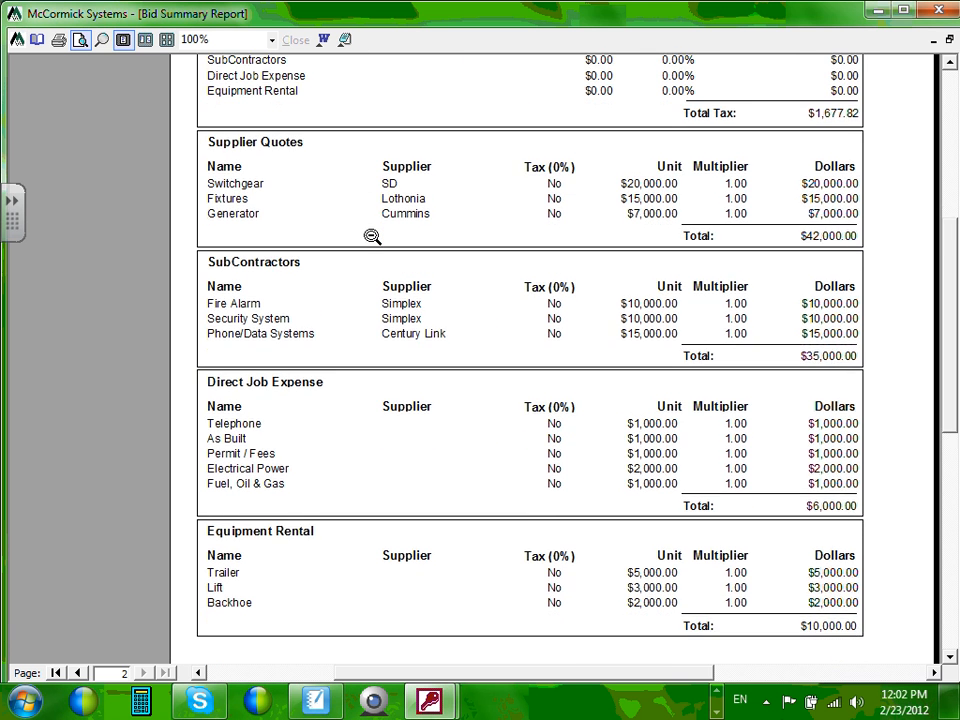
pyautogui.scroll(-1, 371, 236)
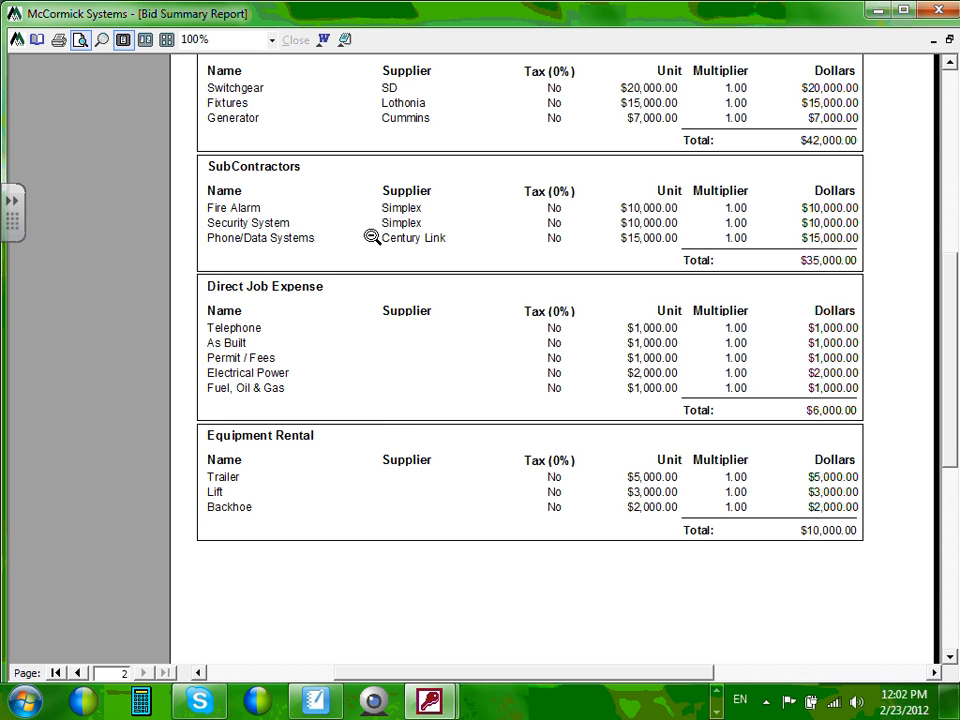
pyautogui.scroll(-2, 371, 236)
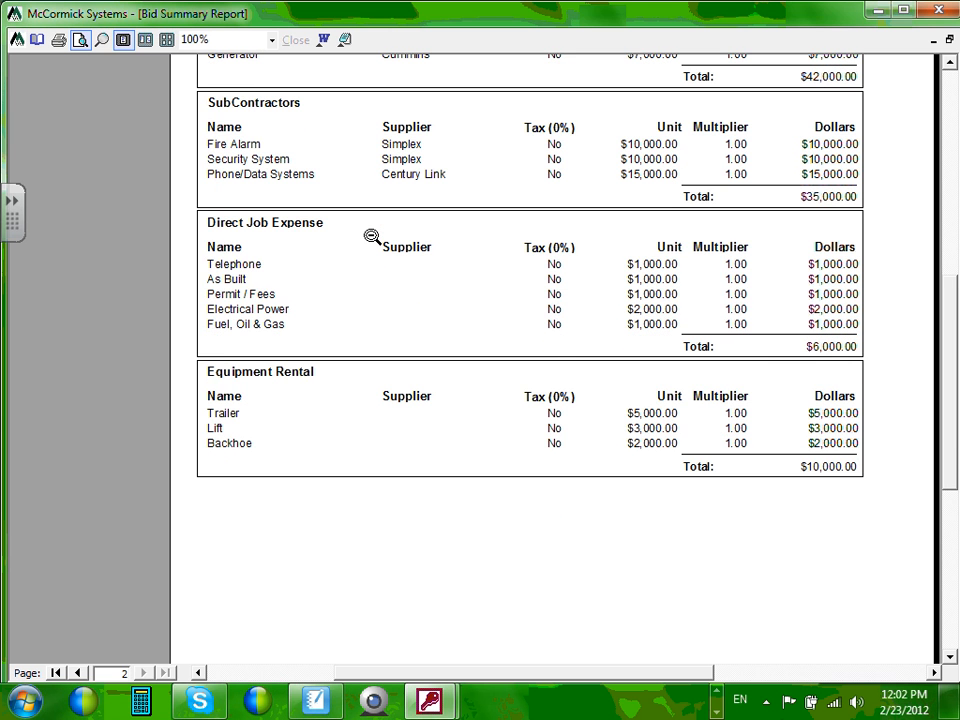
pyautogui.scroll(-3, 371, 236)
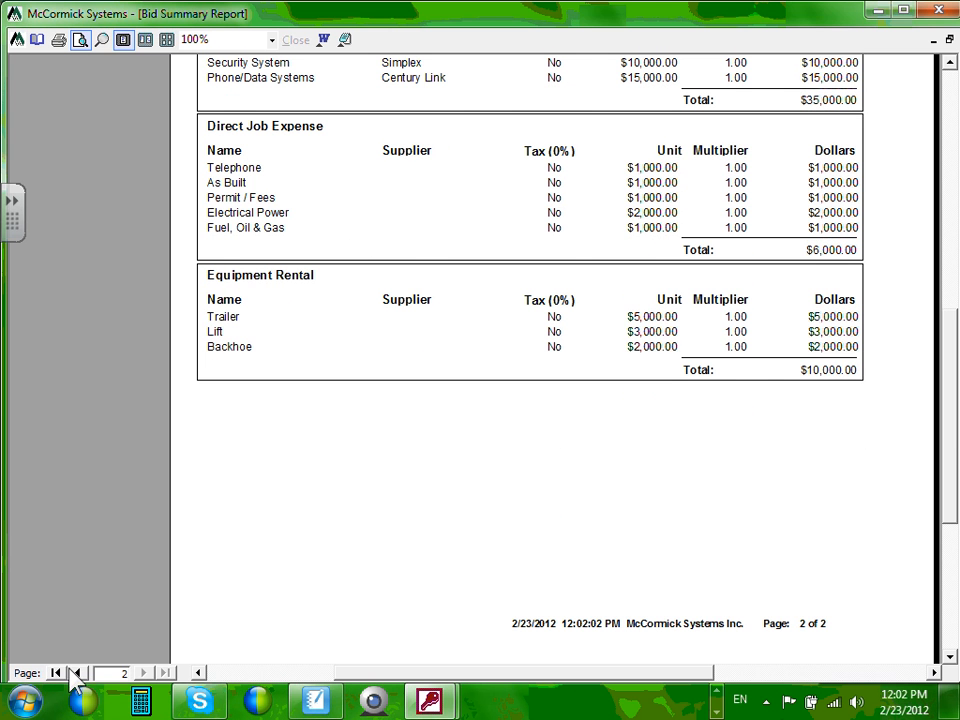
# Step: Handwrite an underlined "Report # 2" in ink over the report's first page, and close the ink layer and the report
pyautogui.click(76, 673)
pyautogui.click(574, 313)
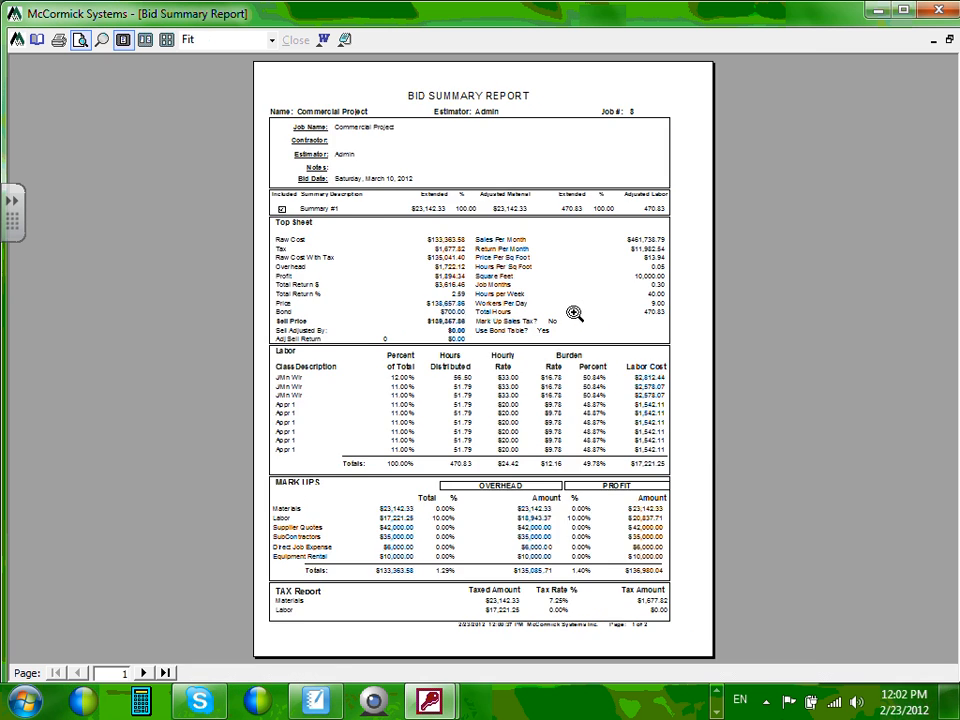
pyautogui.click(574, 313)
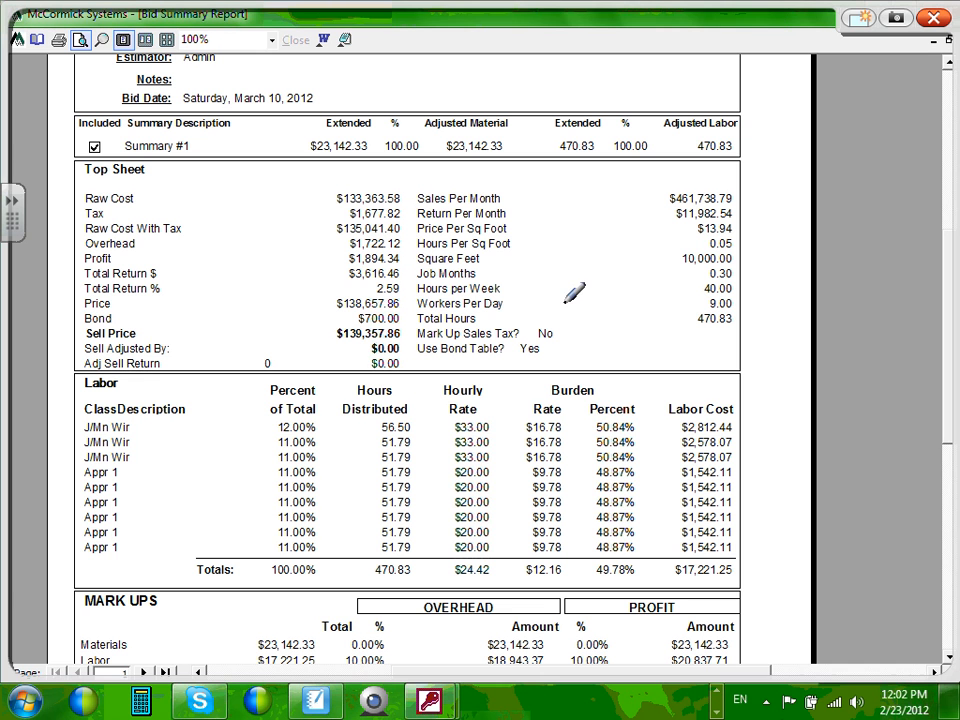
pyautogui.moveTo(357, 289)
pyautogui.mouseDown()
pyautogui.moveTo(375, 231)
pyautogui.moveTo(368, 252)
pyautogui.moveTo(420, 240)
pyautogui.moveTo(560, 185)
pyautogui.moveTo(615, 145)
pyautogui.moveTo(685, 190)
pyautogui.moveTo(345, 345)
pyautogui.mouseUp()
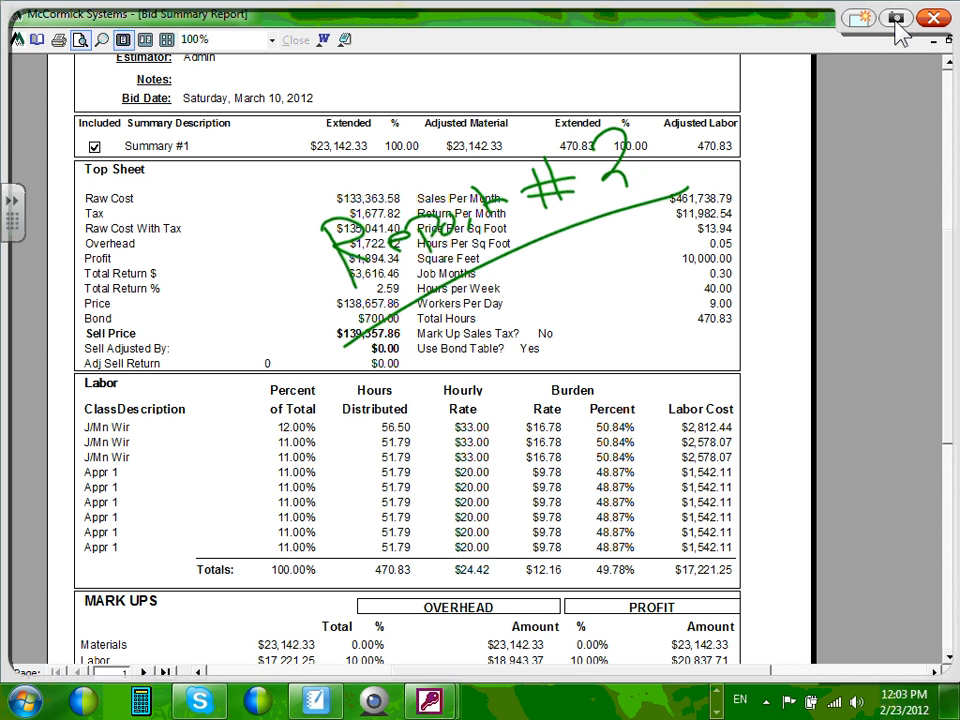
pyautogui.click(933, 18)
pyautogui.click(937, 10)
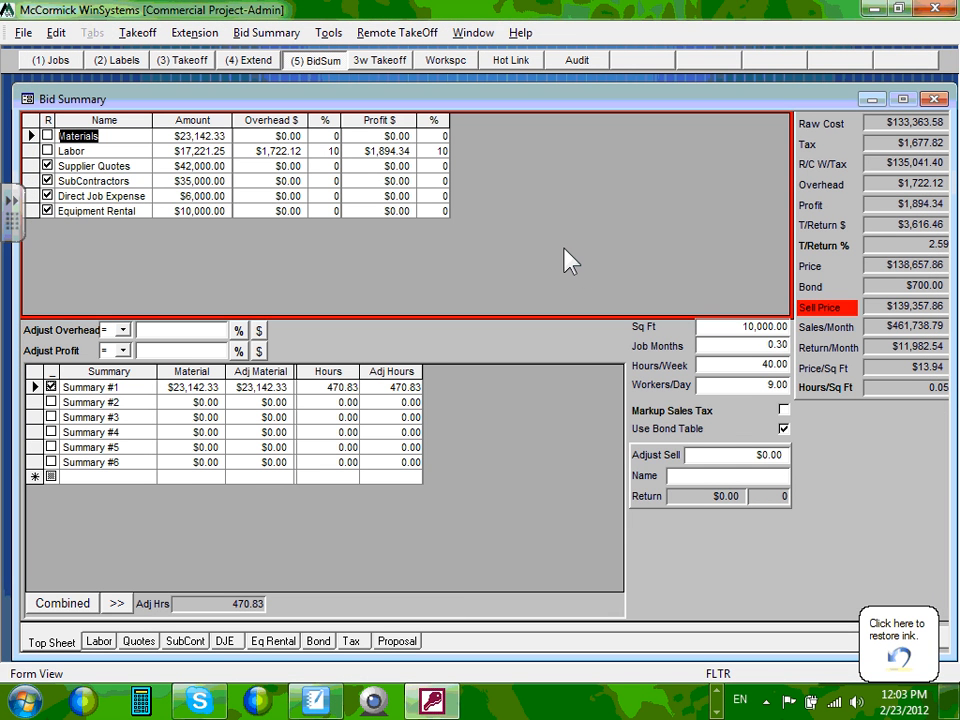
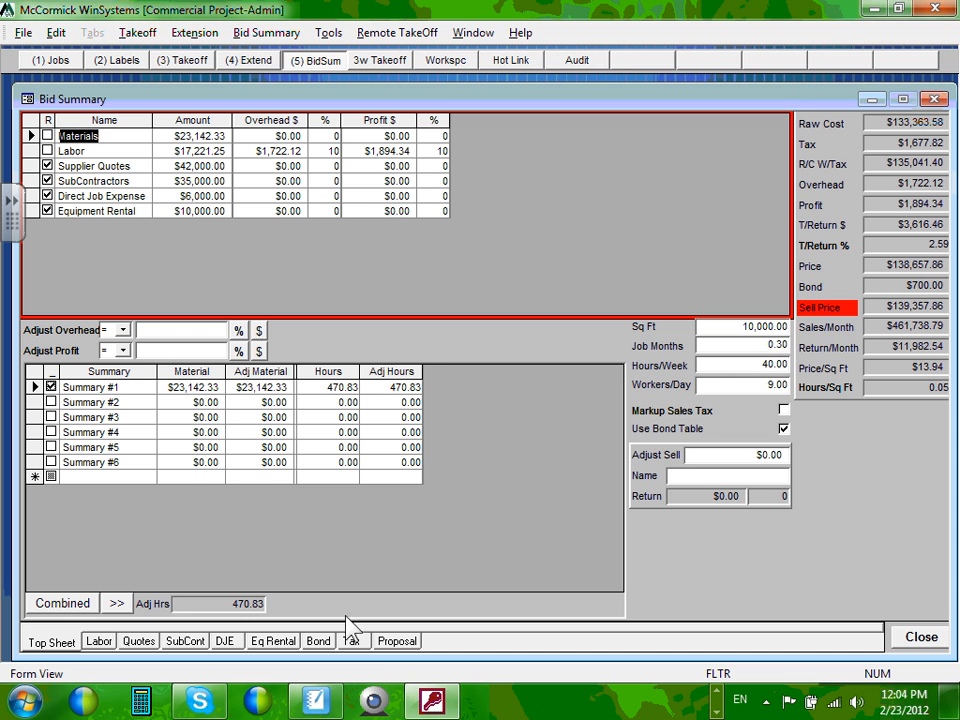
# Step: Open the Proposal sheet from the Bid Summary and load the PROPOSAL system template
pyautogui.click(397, 641)
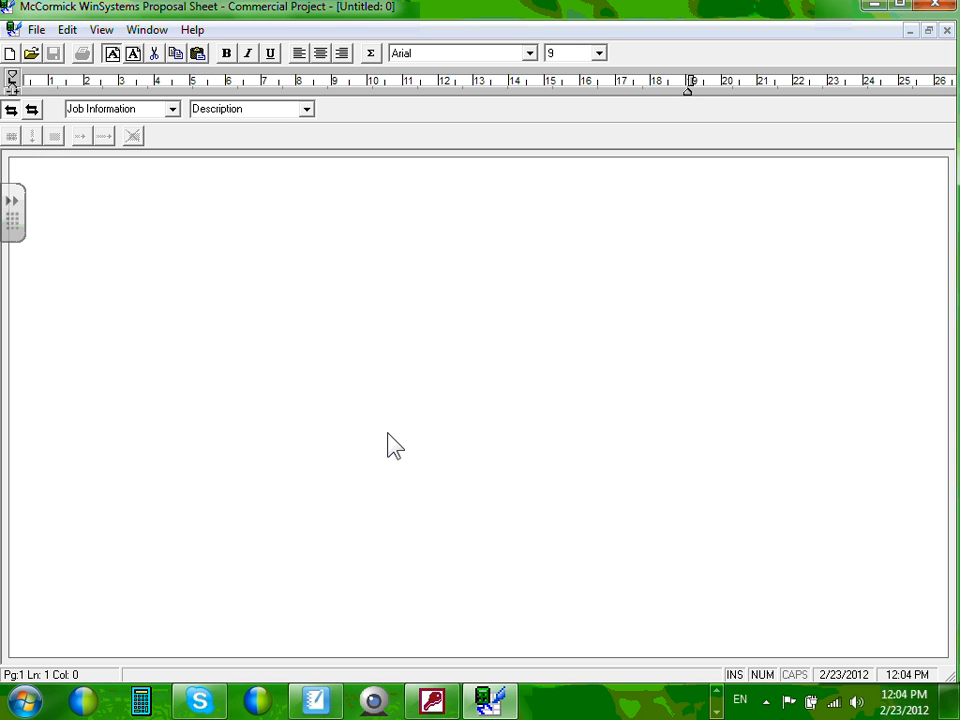
pyautogui.click(37, 32)
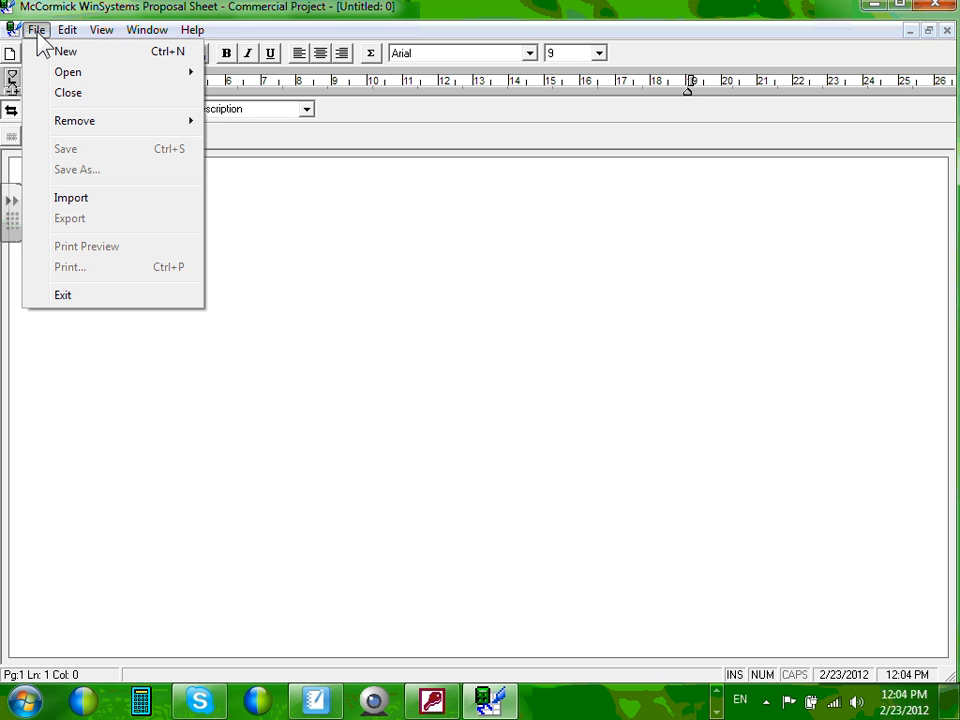
pyautogui.moveTo(95, 74)
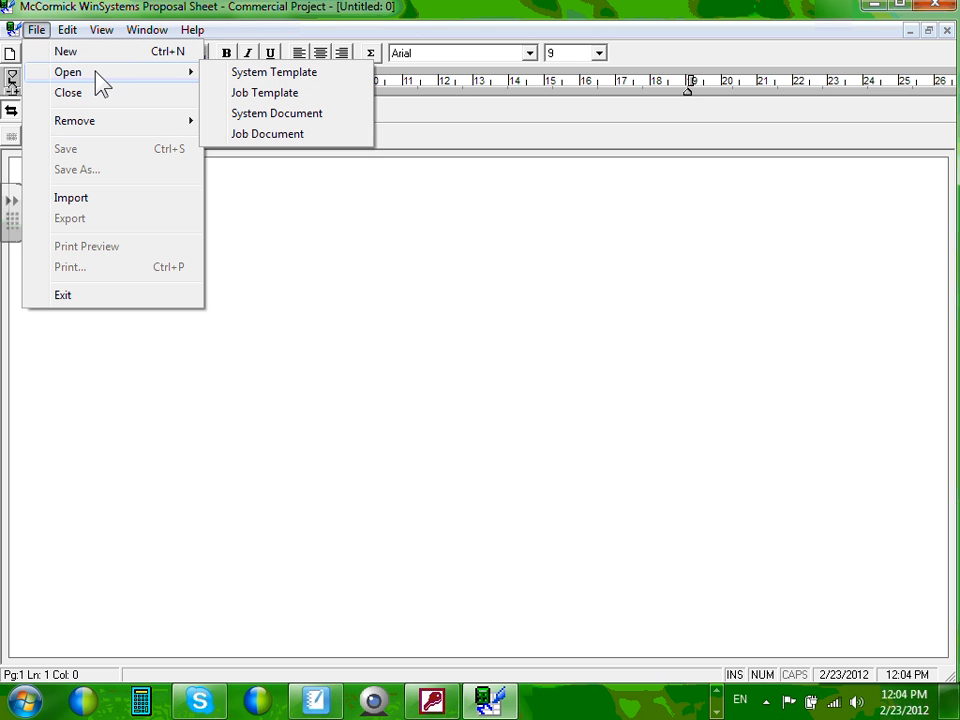
pyautogui.click(307, 78)
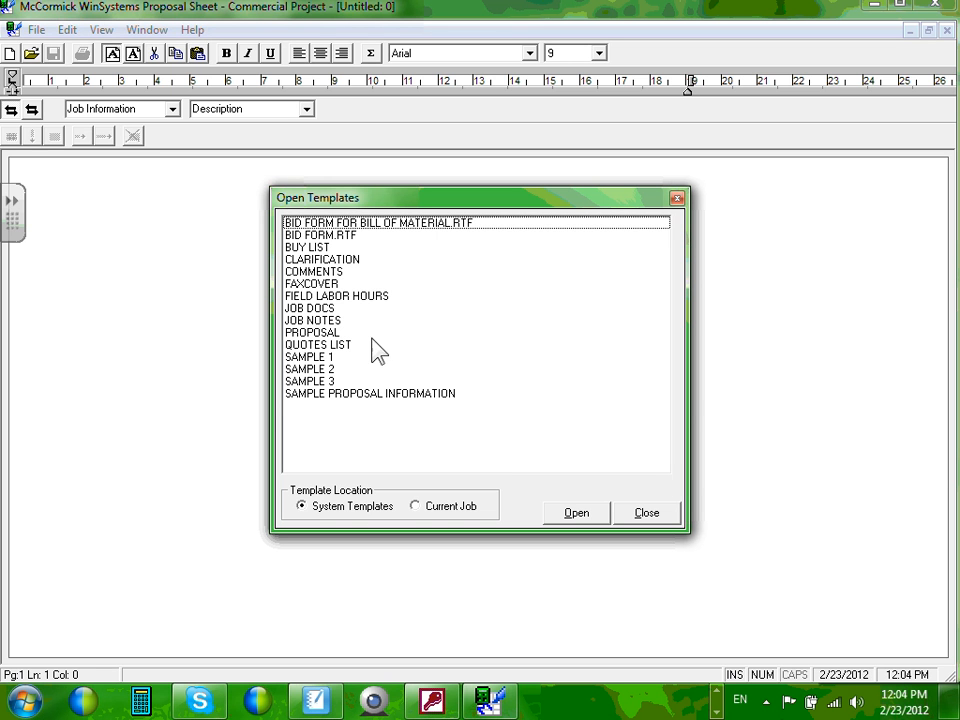
pyautogui.click(317, 334)
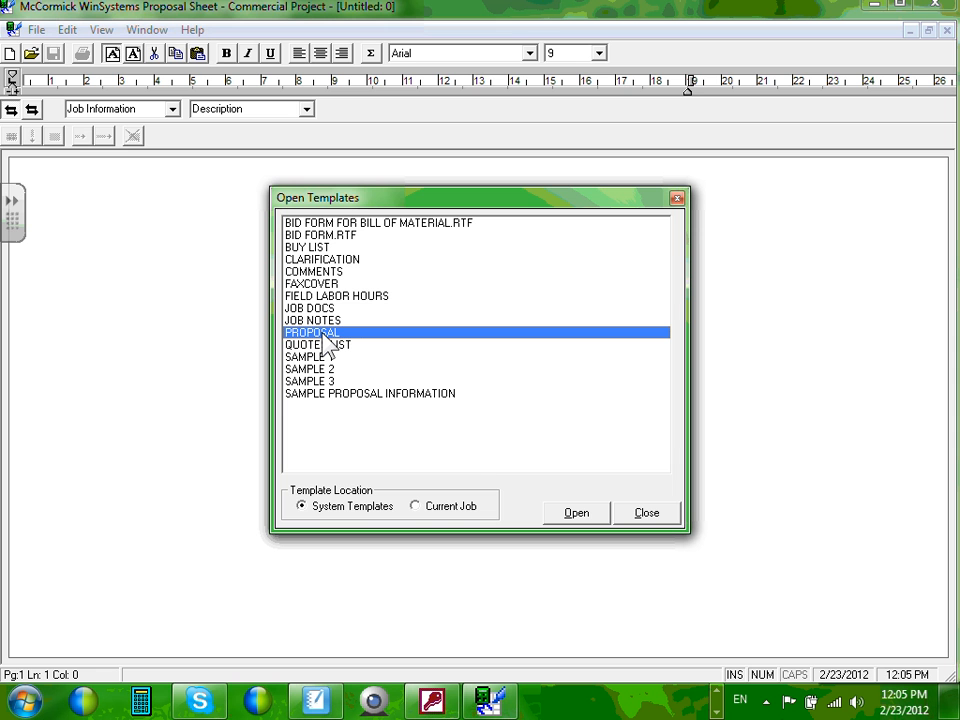
pyautogui.click(568, 512)
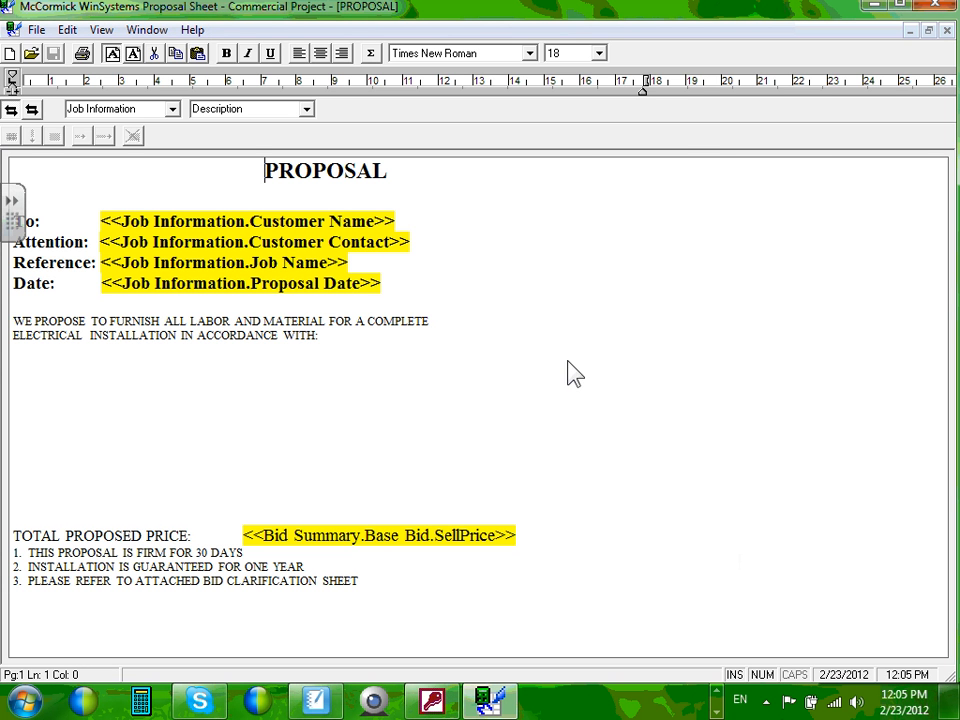
# Step: Toggle the proposal between its field codes and the actual job data, finishing with the job data displayed
pyautogui.click(697, 363)
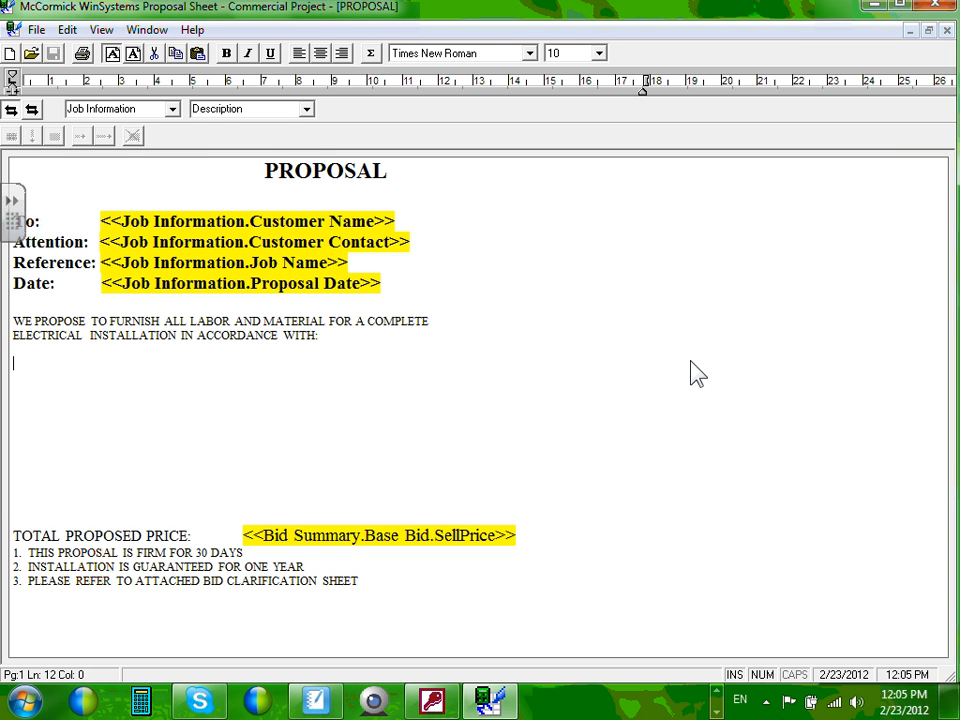
pyautogui.click(32, 113)
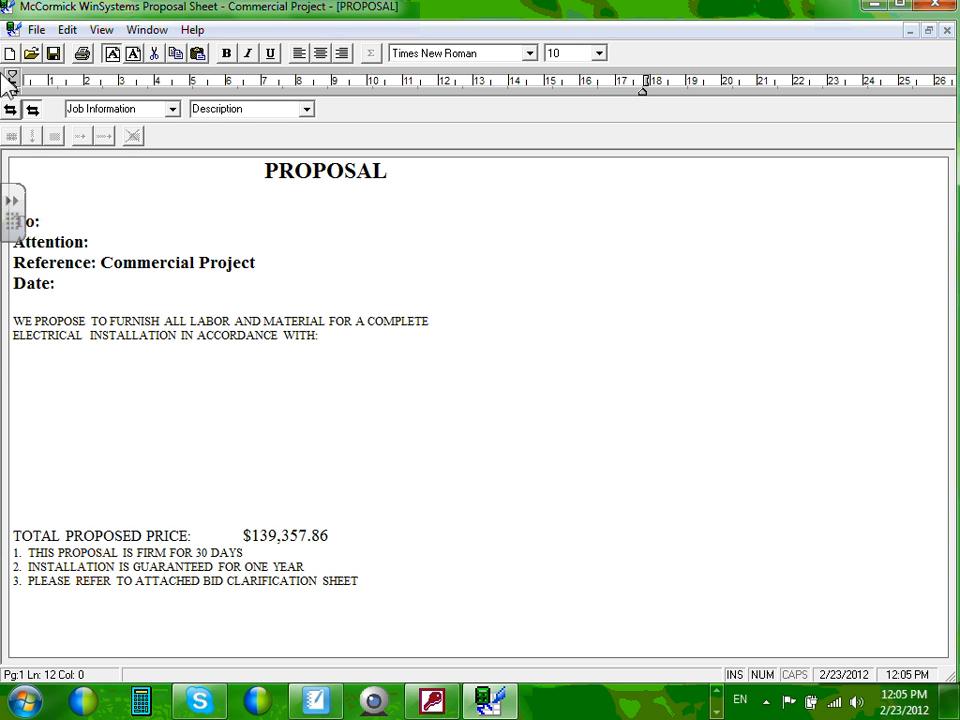
pyautogui.click(9, 110)
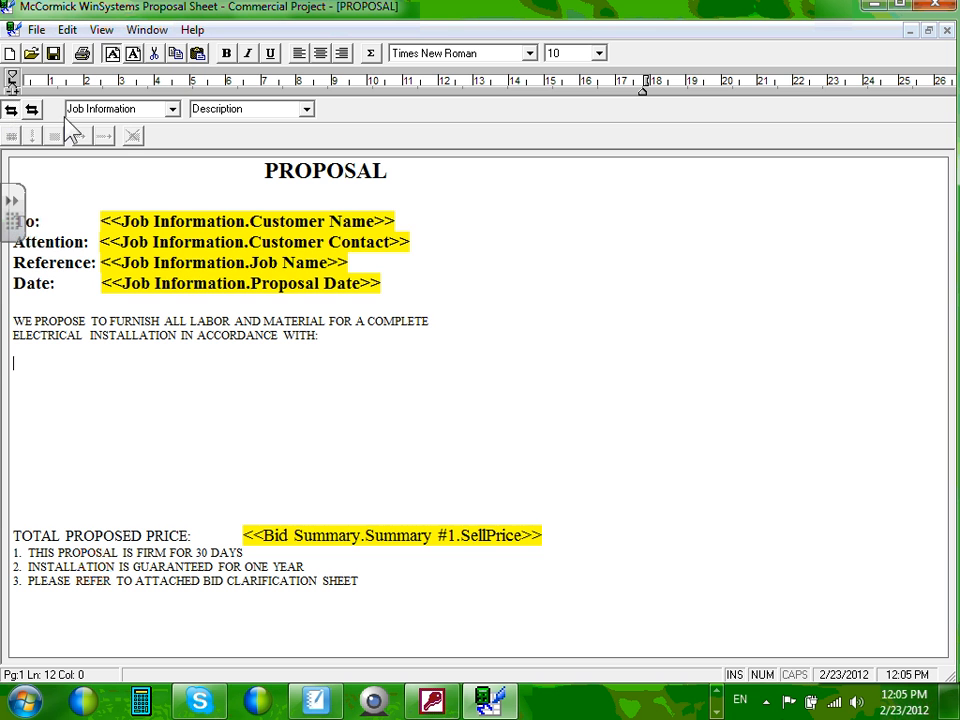
pyautogui.click(33, 110)
pyautogui.click(12, 110)
pyautogui.click(33, 110)
pyautogui.click(10, 110)
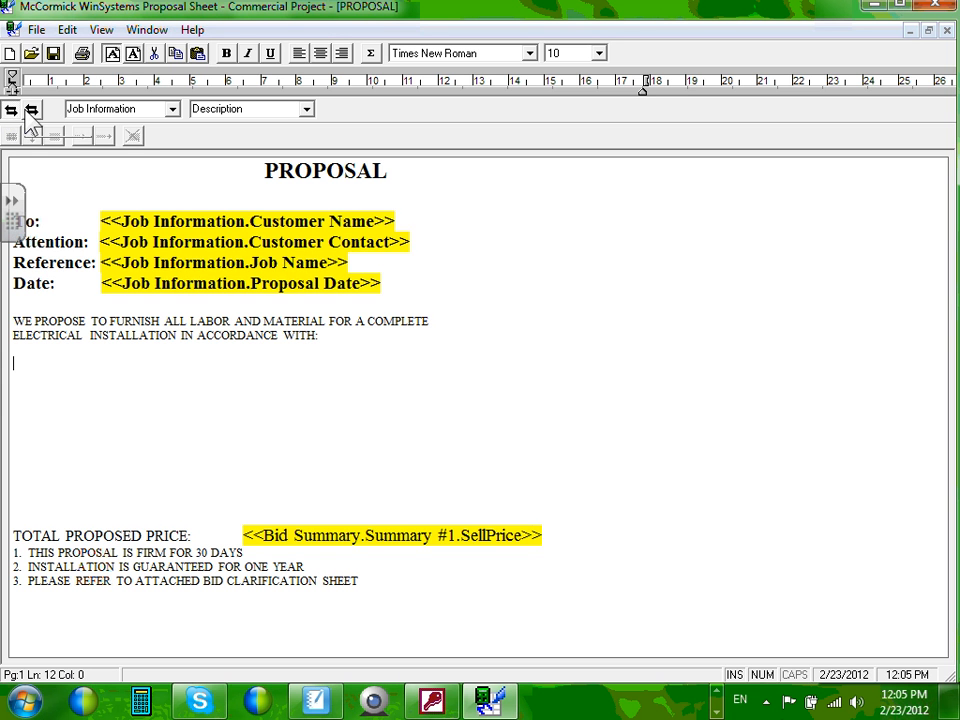
pyautogui.click(31, 110)
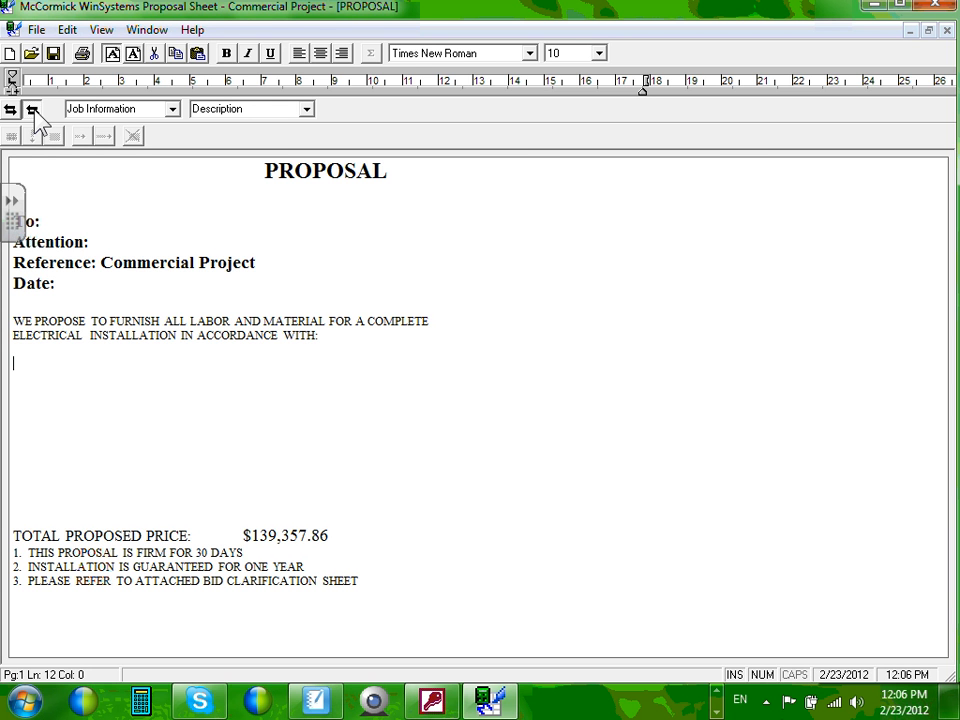
# Step: Preview the proposal's printout and return to the document without printing
pyautogui.click(35, 29)
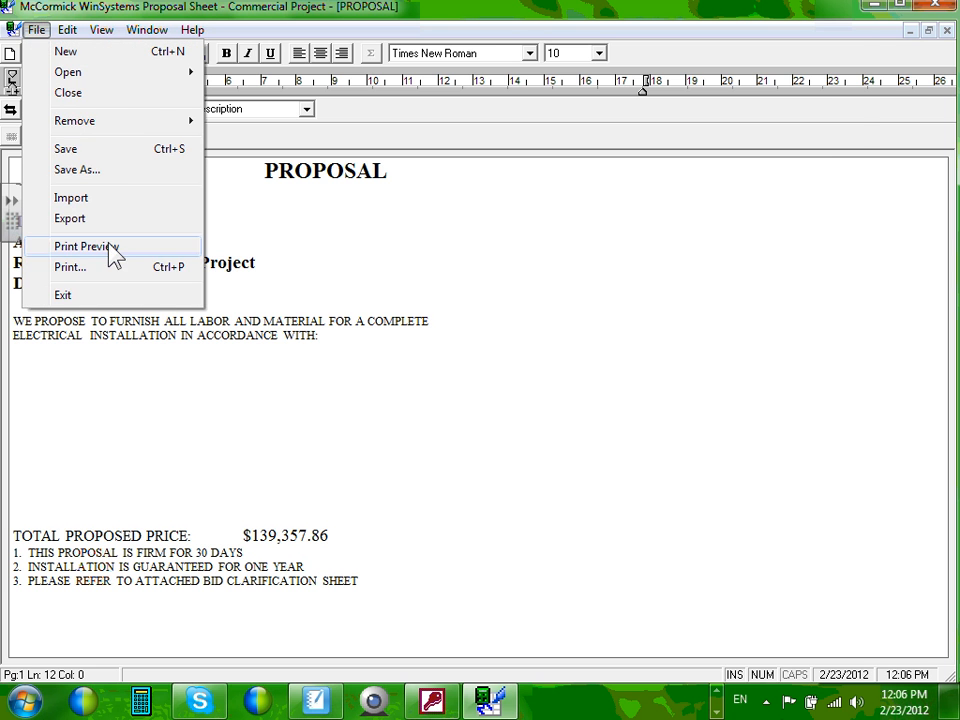
pyautogui.click(80, 246)
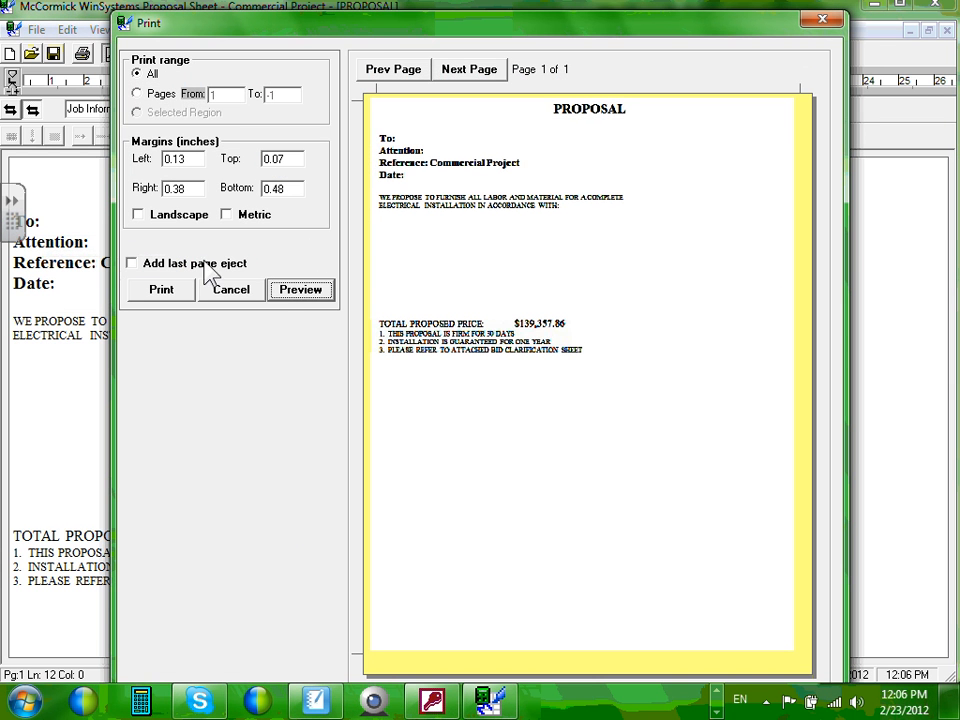
pyautogui.click(300, 289)
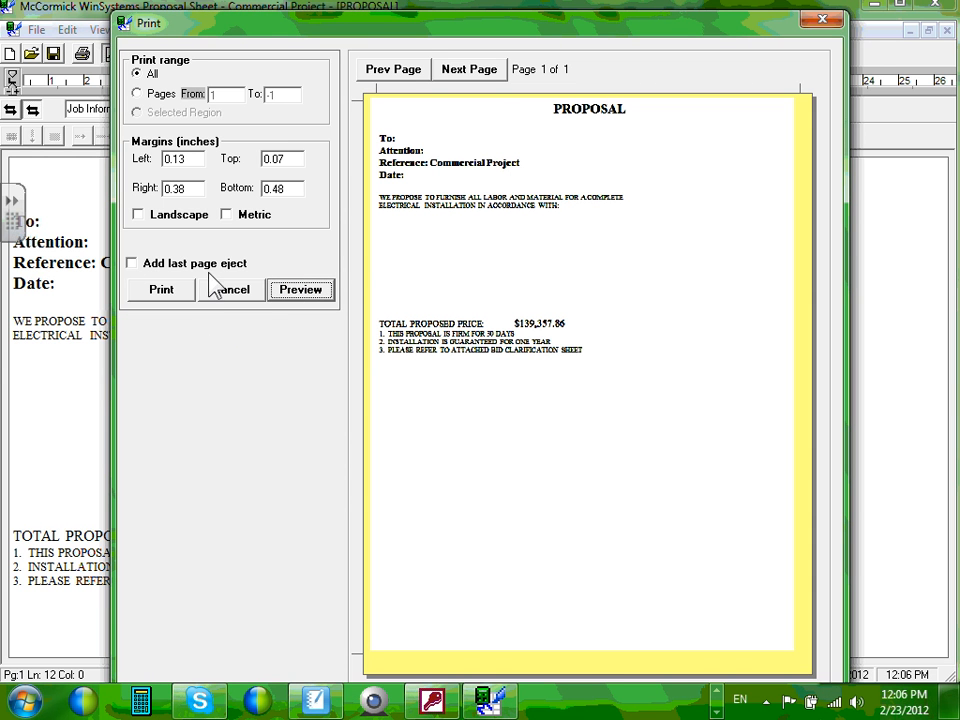
pyautogui.click(230, 292)
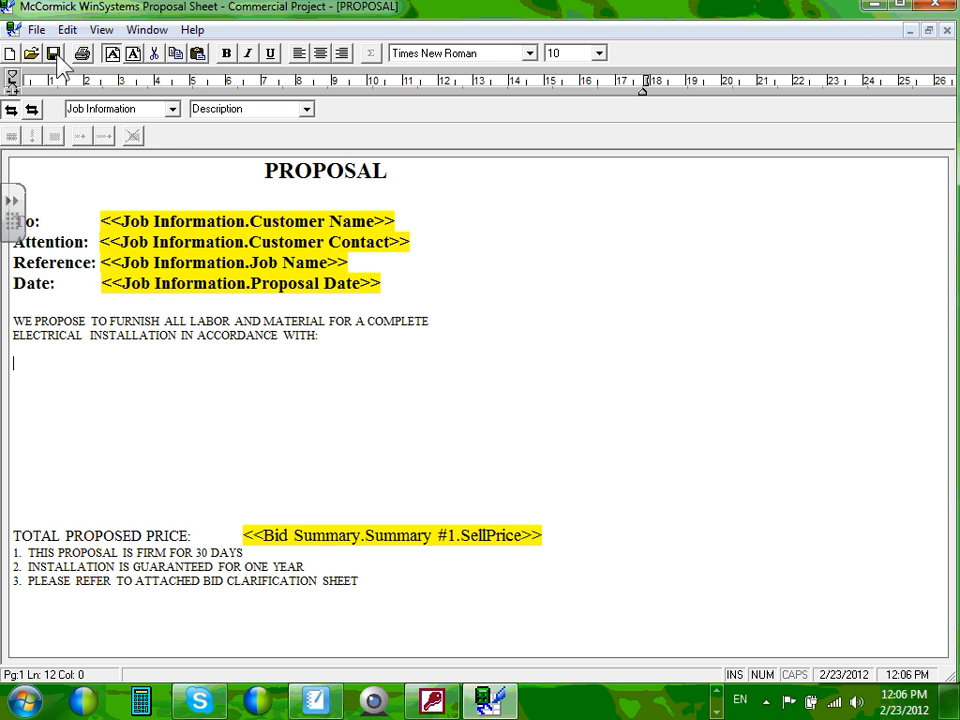
# Step: Show the actual job data in the proposal and save it as a document named PROPOSAL, accepting replacement of the merge fields
pyautogui.click(35, 31)
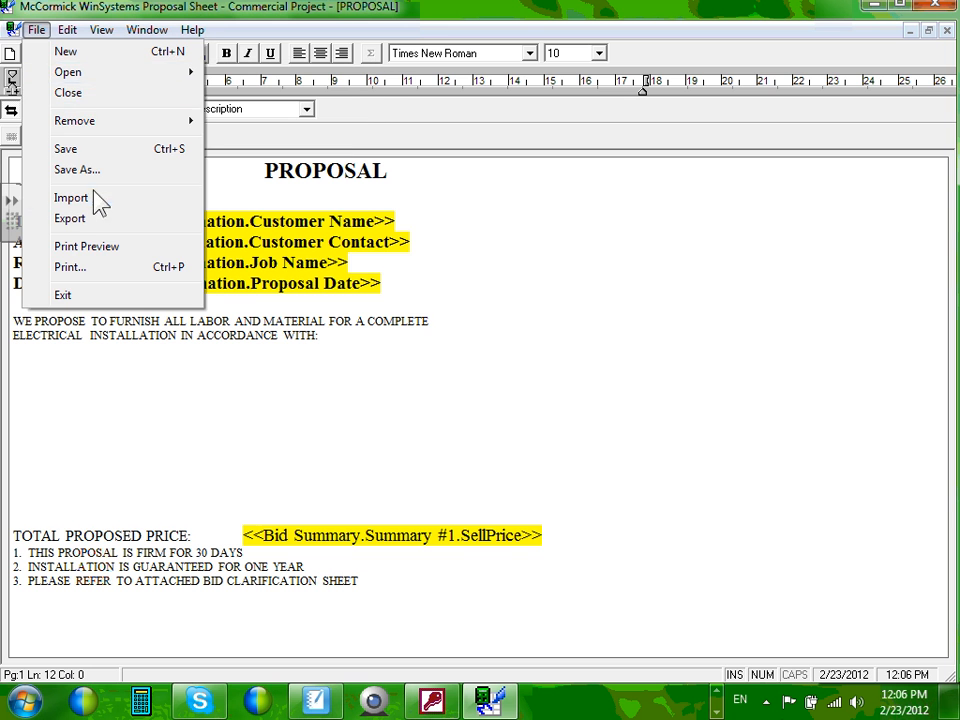
pyautogui.click(557, 356)
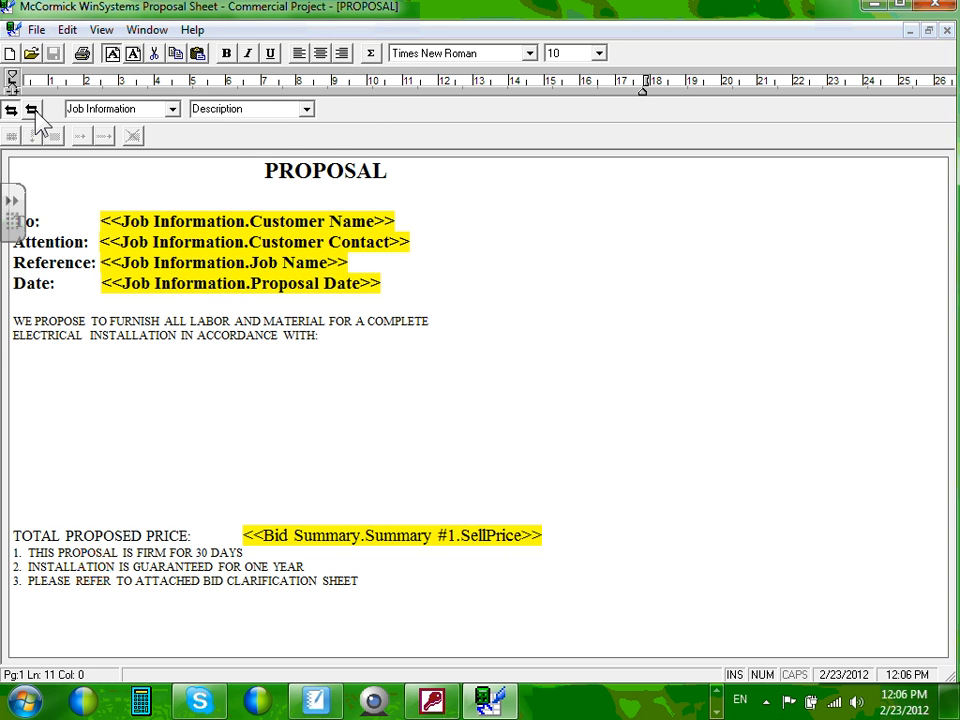
pyautogui.click(32, 109)
pyautogui.click(33, 32)
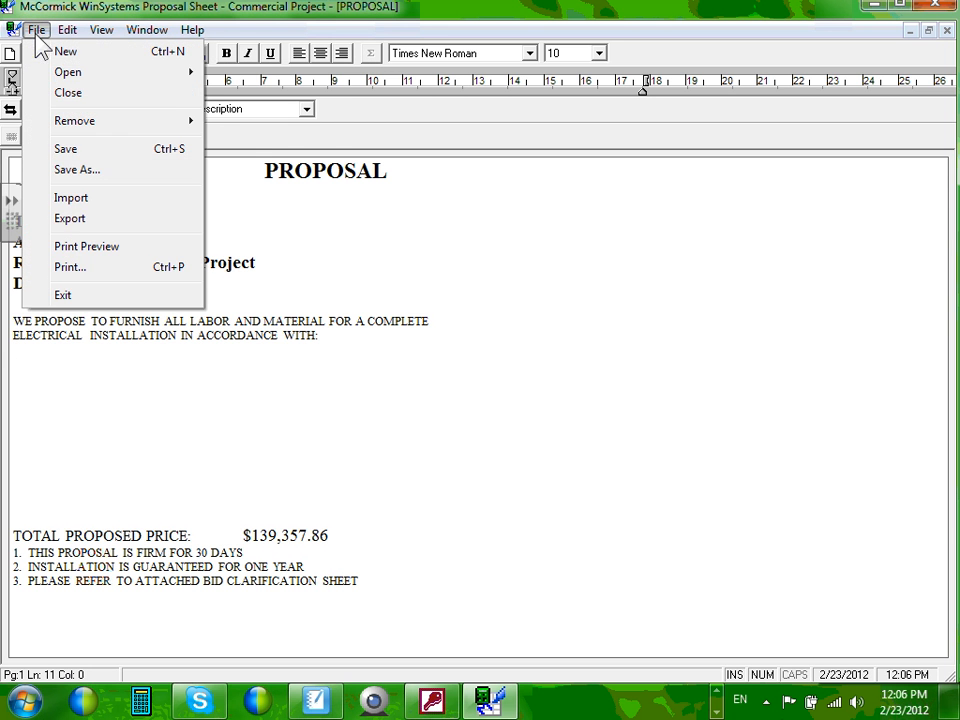
pyautogui.click(73, 168)
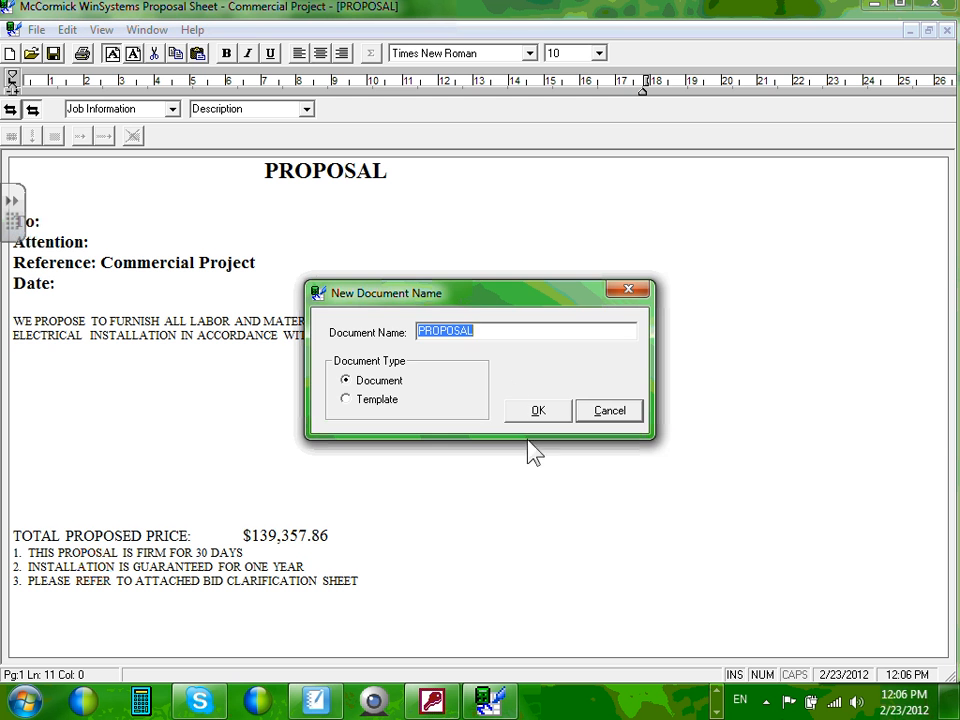
pyautogui.click(551, 419)
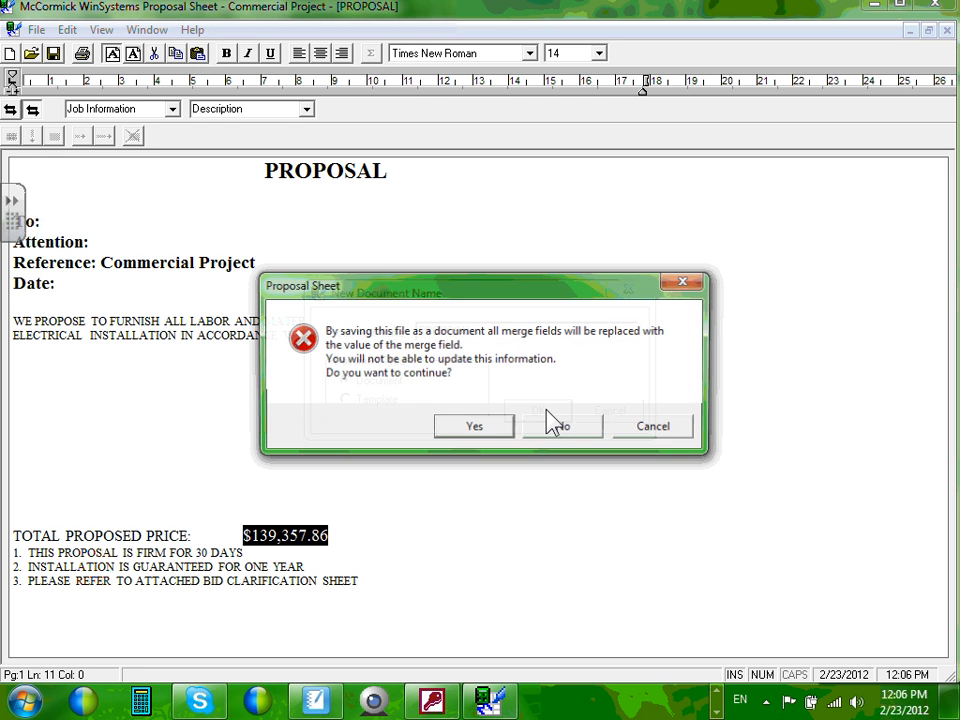
pyautogui.click(468, 430)
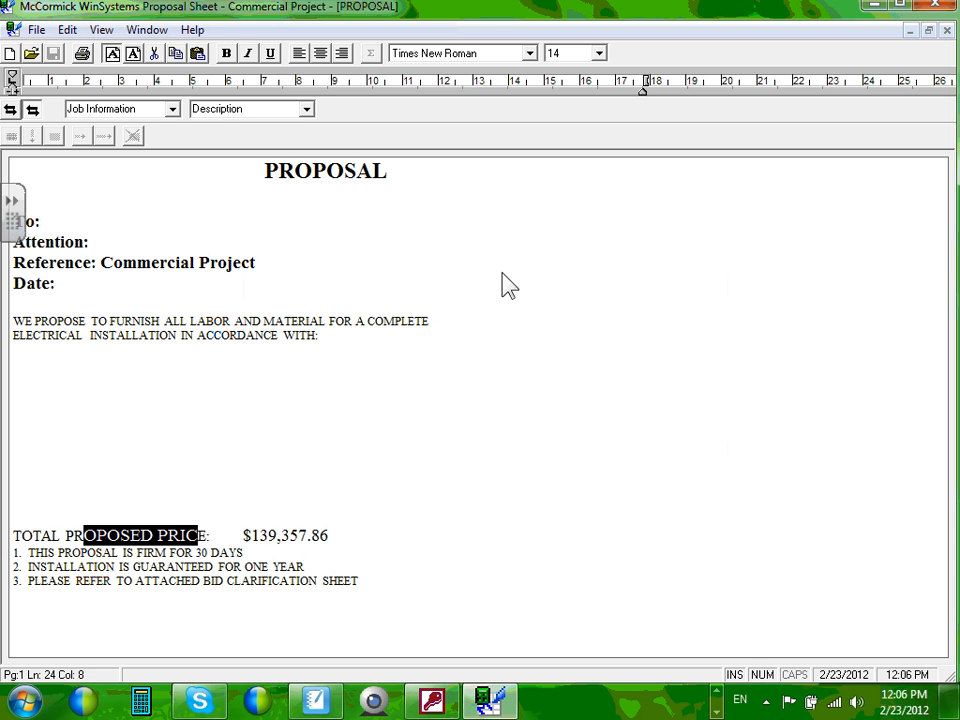
pyautogui.moveTo(846, 11); pyautogui.dragTo(883, 11)
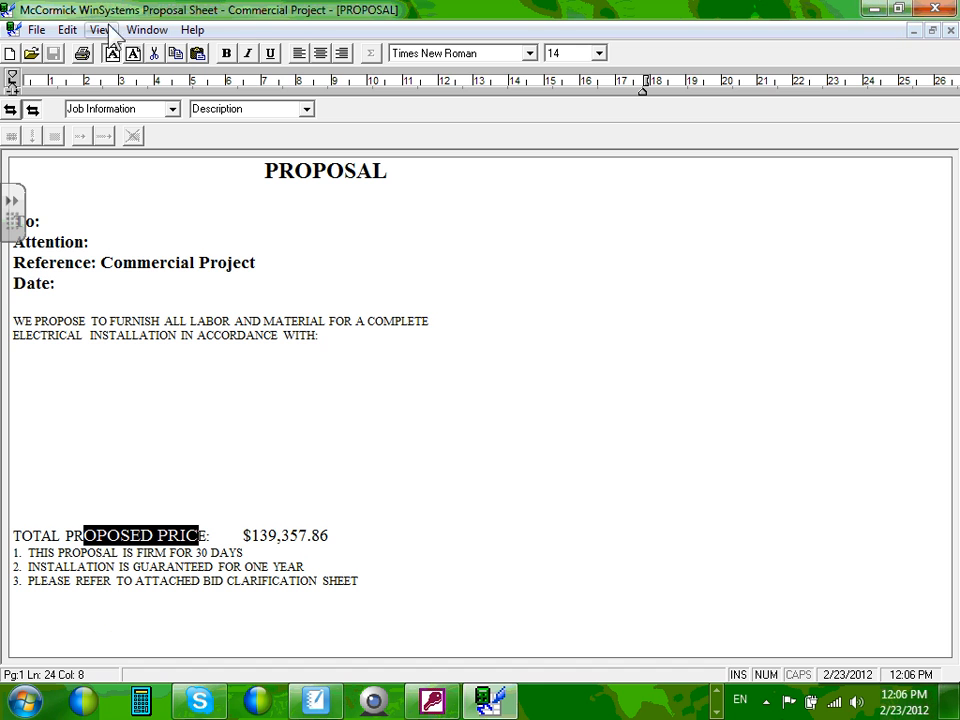
pyautogui.click(309, 492)
pyautogui.click(874, 9)
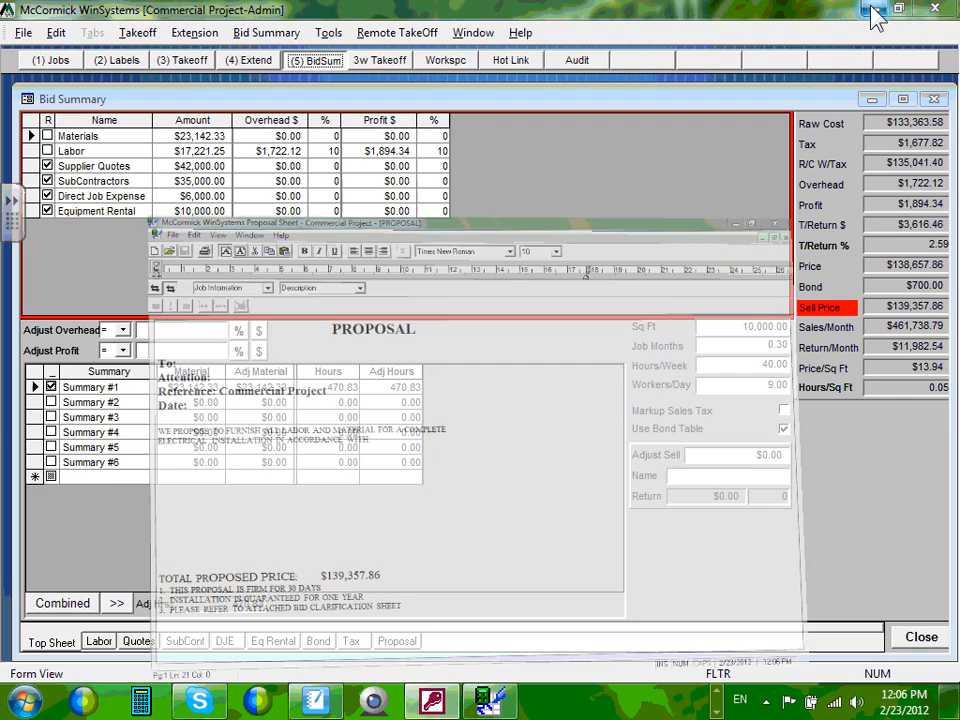
pyautogui.click(874, 9)
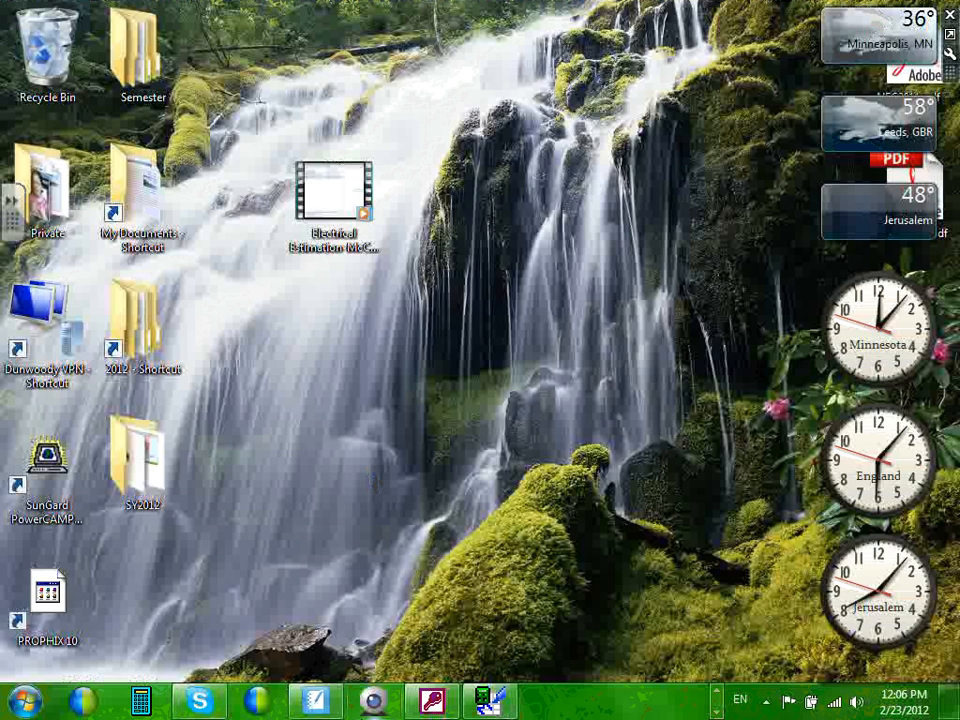
pyautogui.click(488, 700)
pyautogui.moveTo(432, 700)
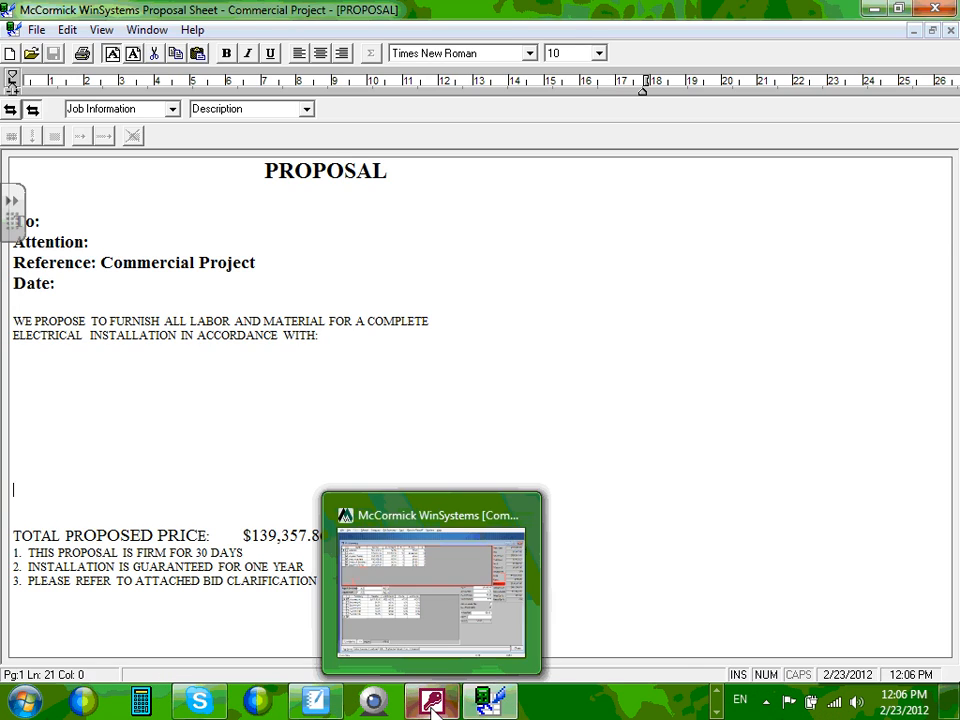
pyautogui.click(447, 640)
pyautogui.click(483, 697)
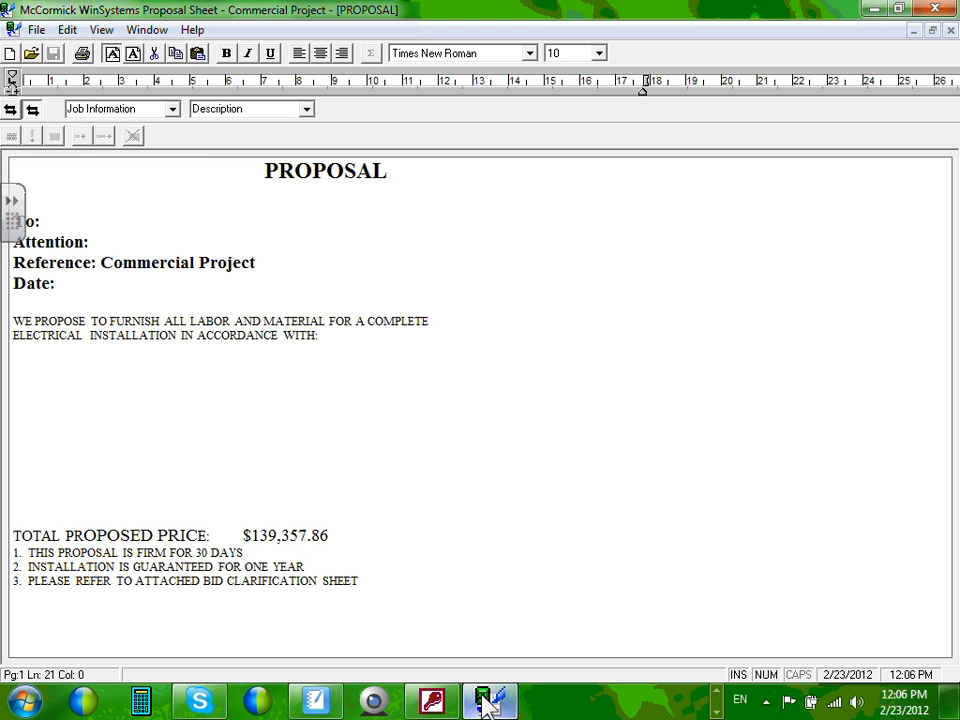
# Step: Save the proposal once more under the name PROPOSAL with the Document type
pyautogui.click(36, 30)
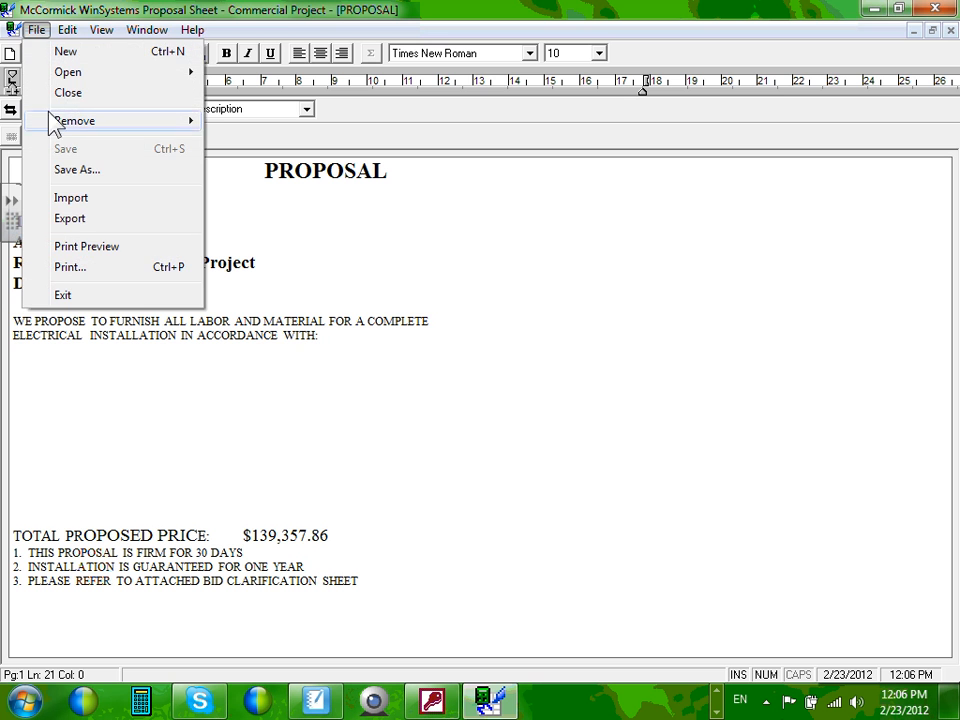
pyautogui.click(70, 172)
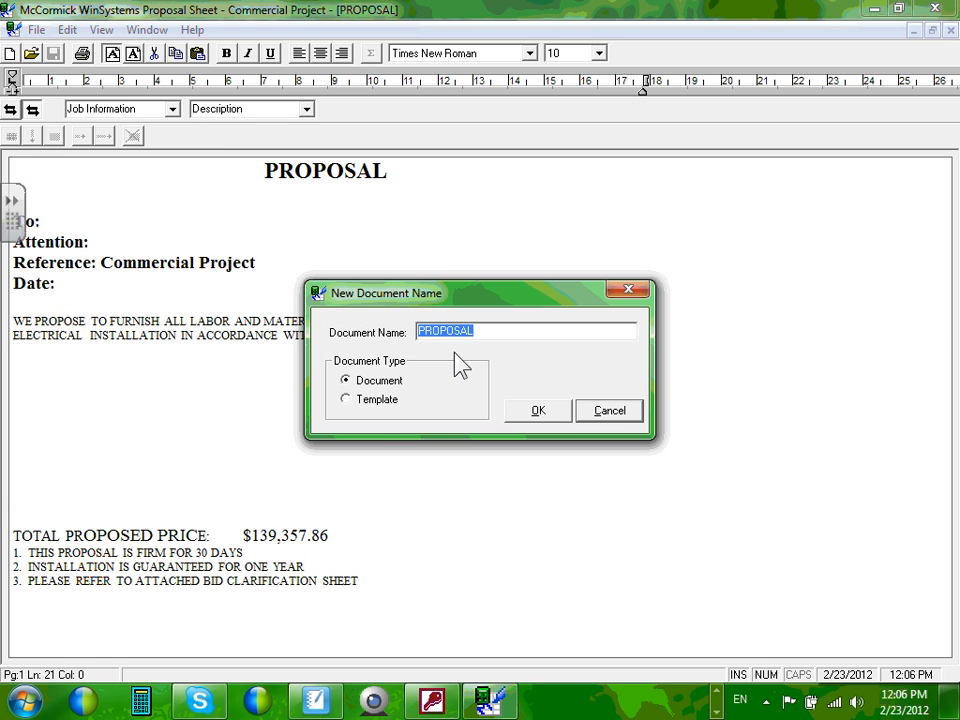
pyautogui.click(553, 418)
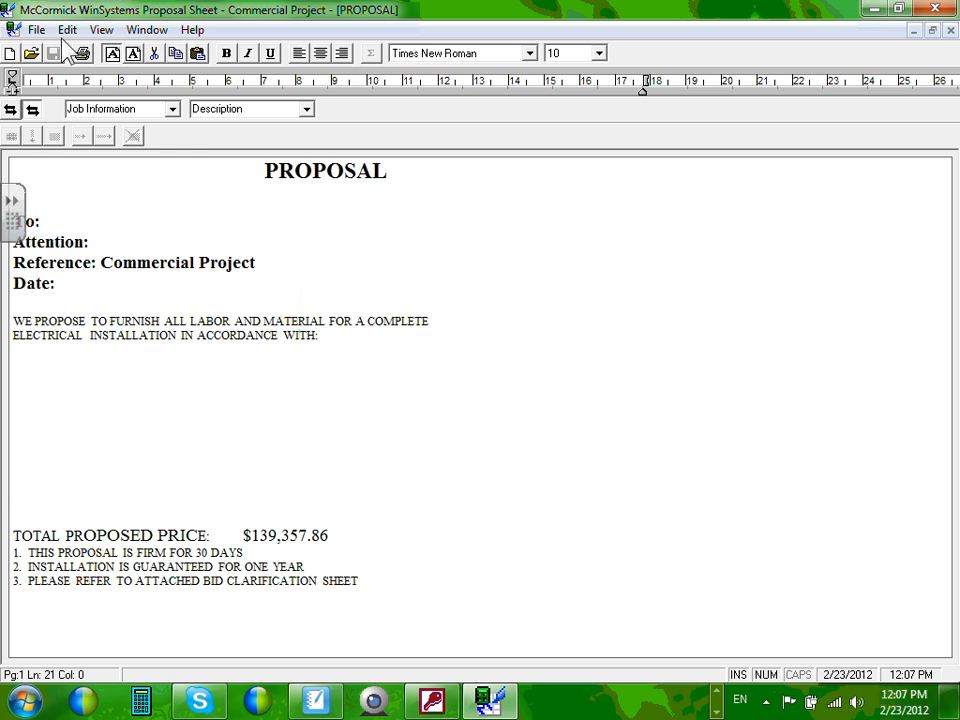
# Step: Examine the proposal's open options and the file types offered for export, and cancel without exporting
pyautogui.click(35, 31)
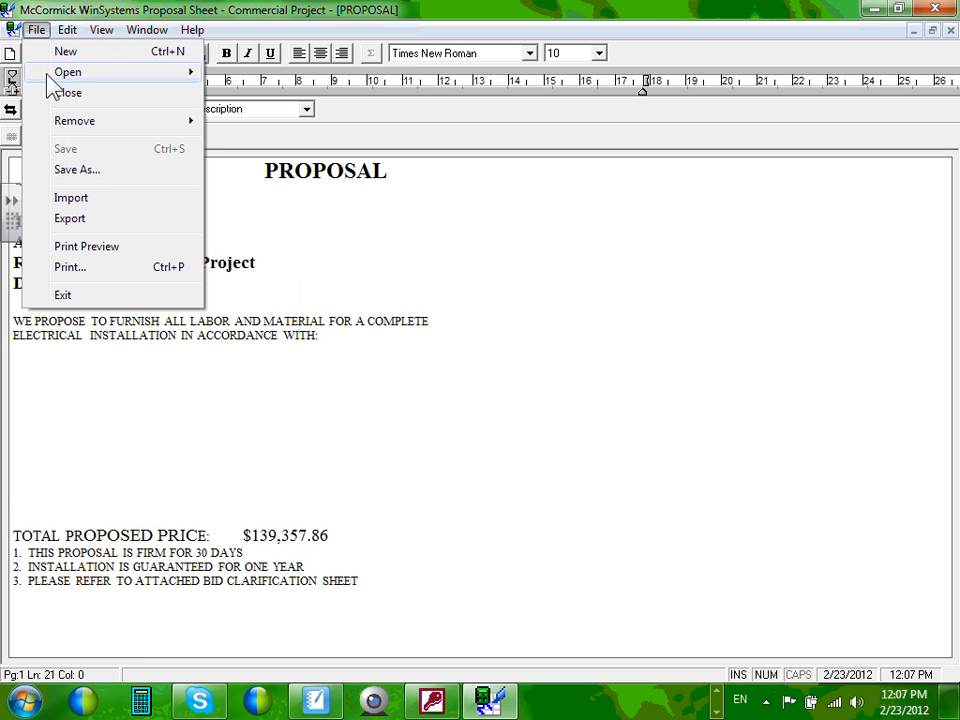
pyautogui.moveTo(60, 75)
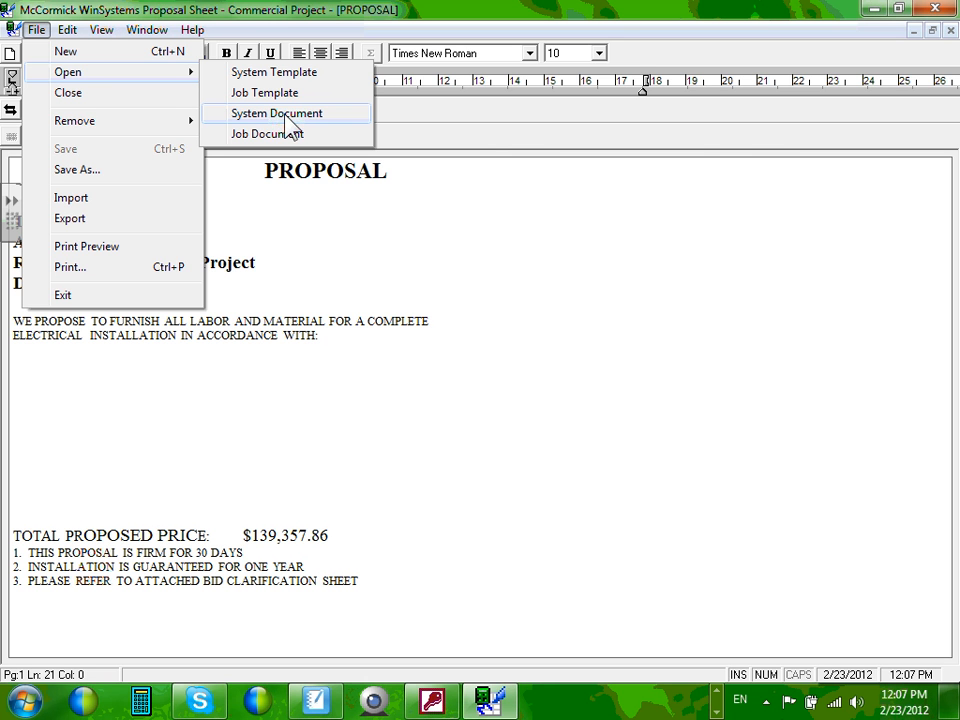
pyautogui.click(551, 317)
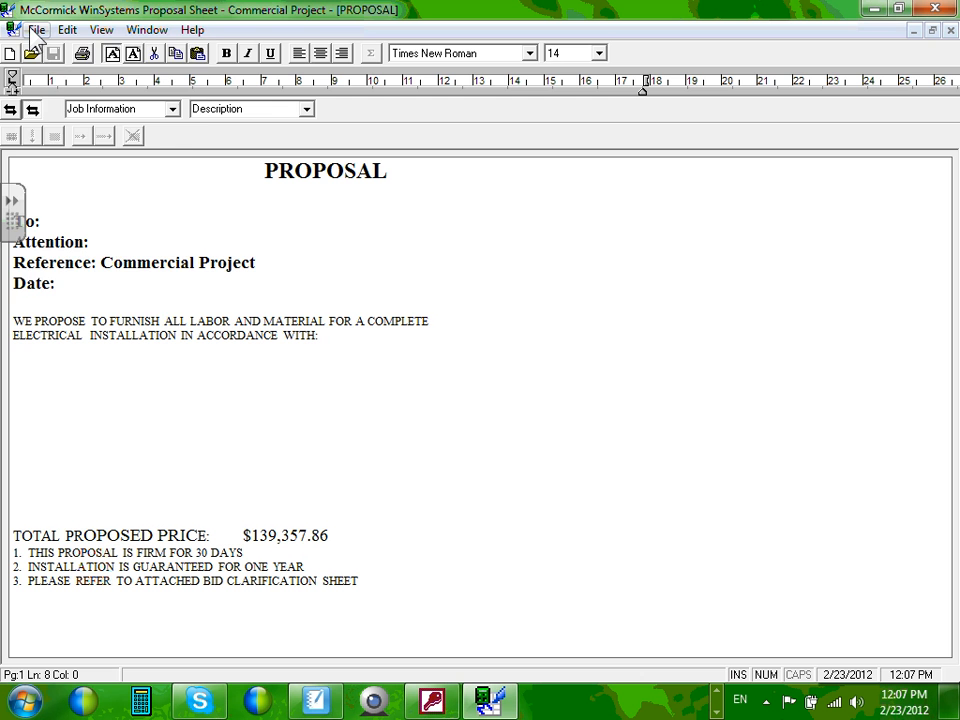
pyautogui.click(35, 30)
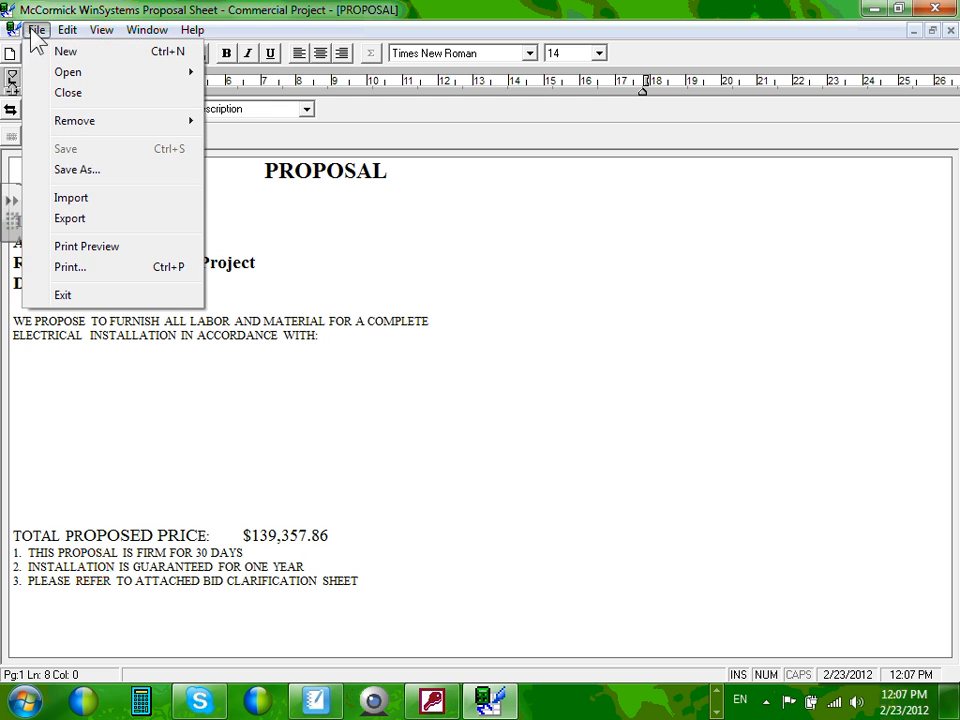
pyautogui.click(80, 218)
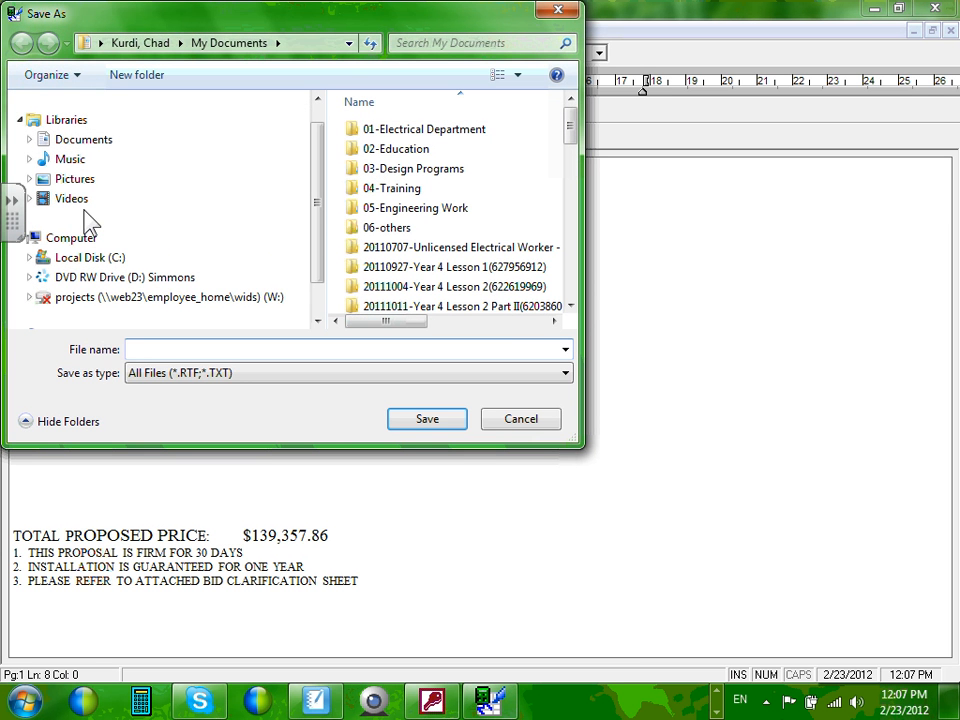
pyautogui.click(566, 377)
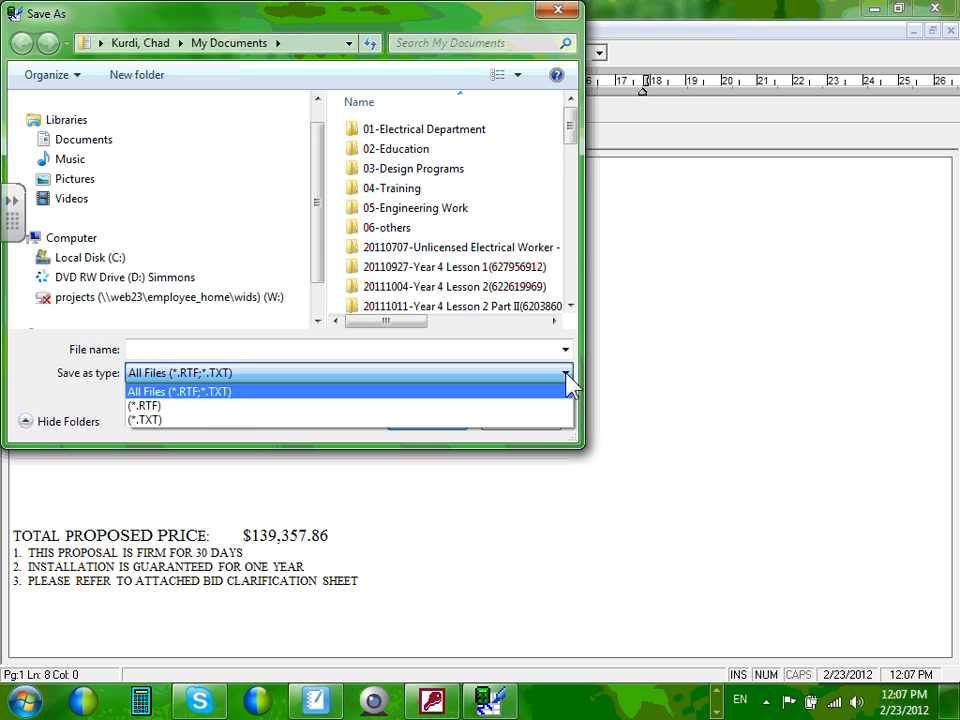
pyautogui.click(567, 375)
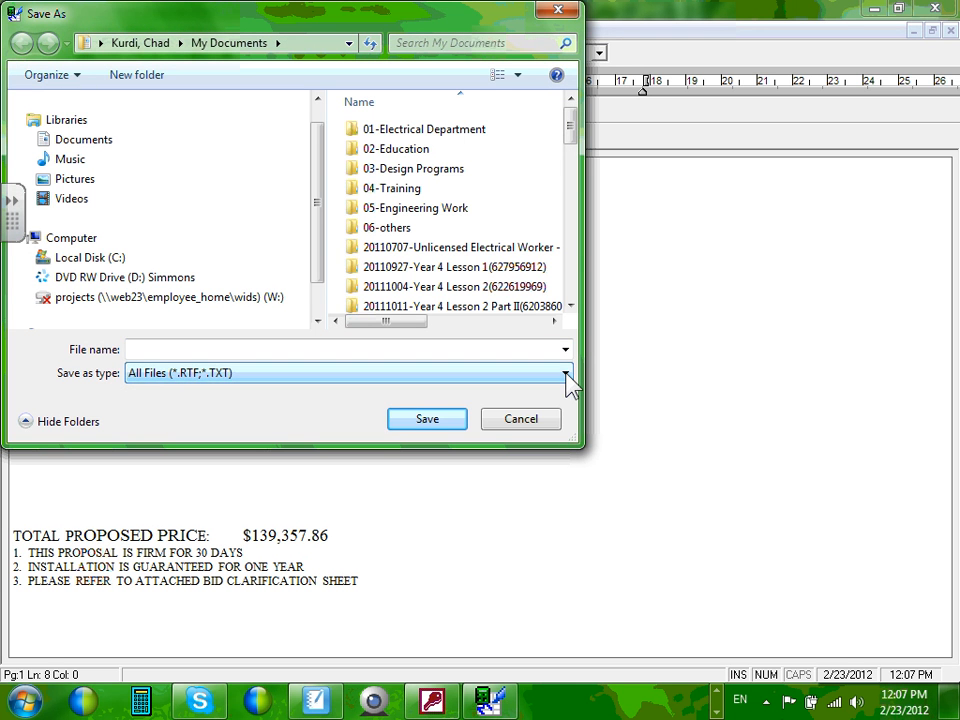
pyautogui.click(523, 425)
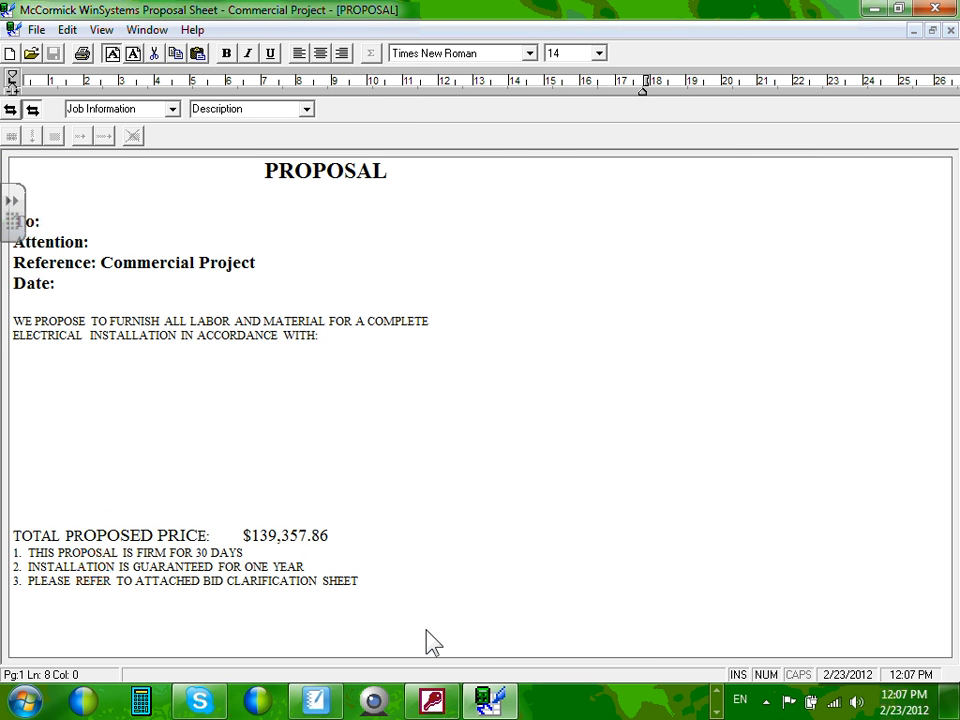
# Step: Close the Proposal Sheet, reopen it from the Bid Summary, and open the saved job document PROPOSAL
pyautogui.click(934, 9)
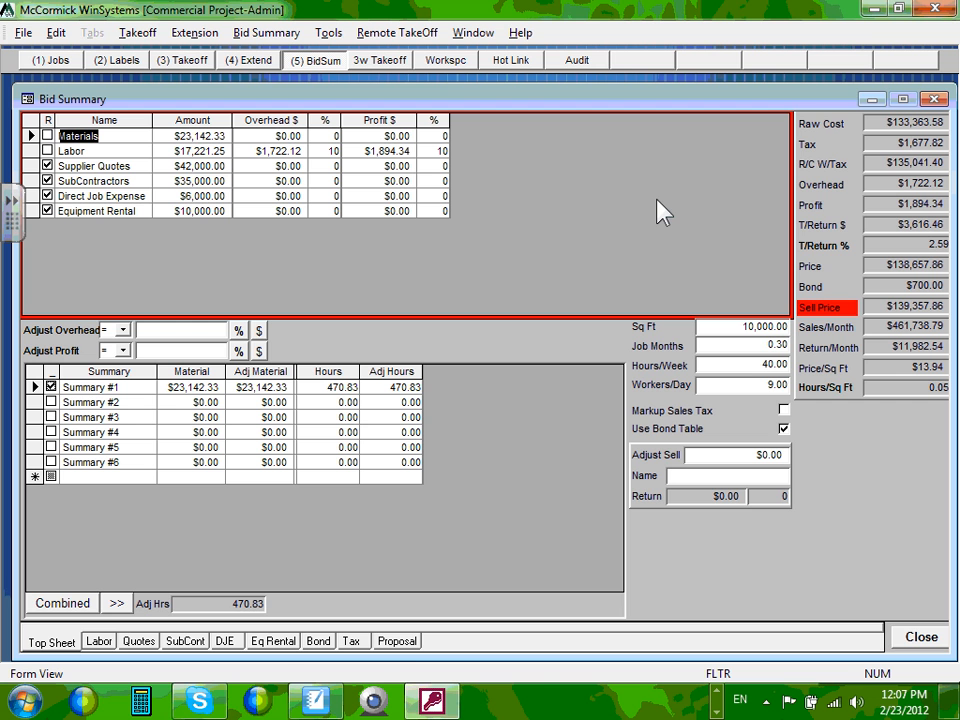
pyautogui.click(398, 642)
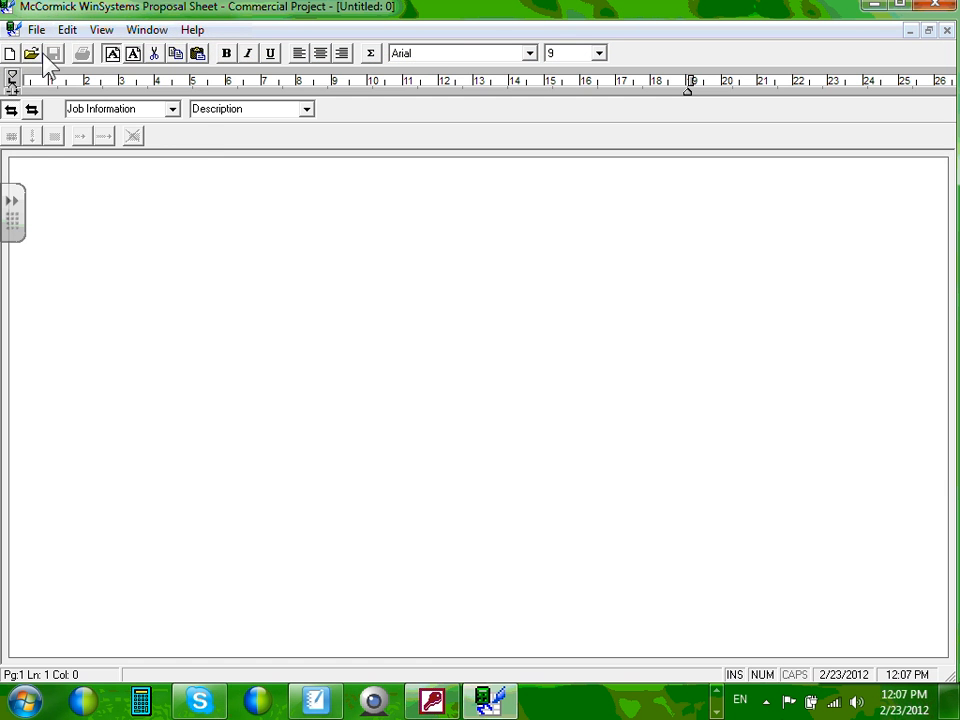
pyautogui.click(36, 30)
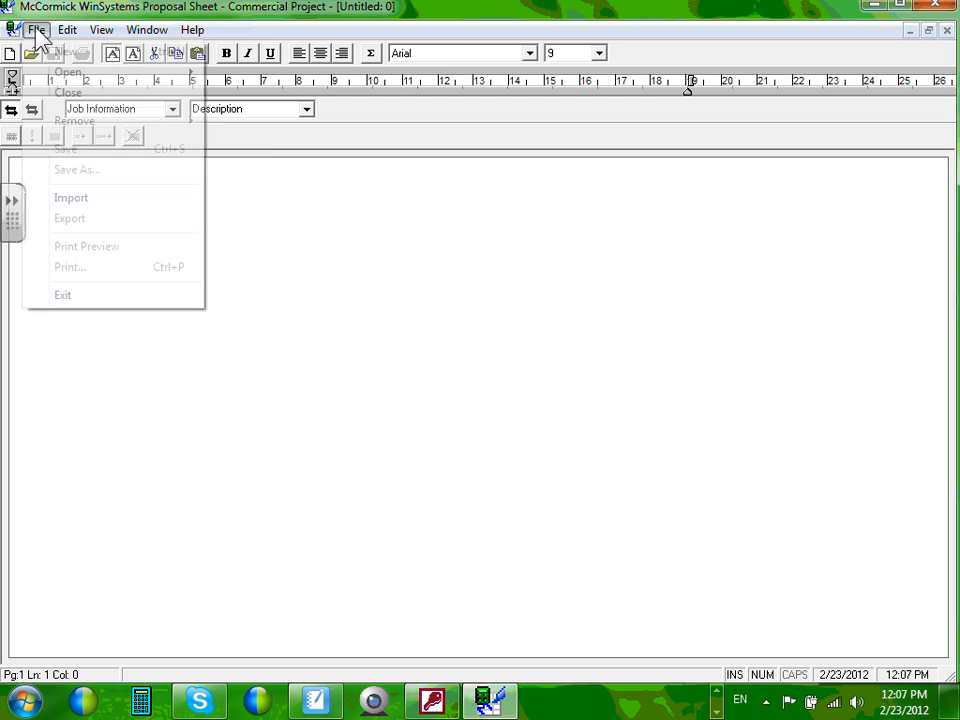
pyautogui.moveTo(96, 79)
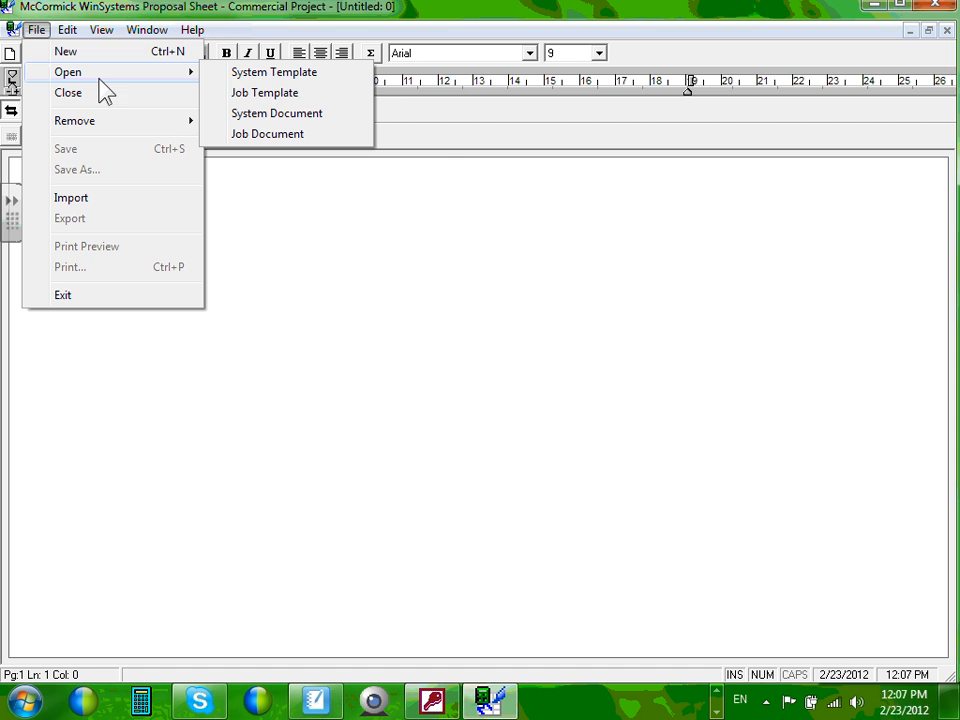
pyautogui.click(276, 136)
pyautogui.click(309, 226)
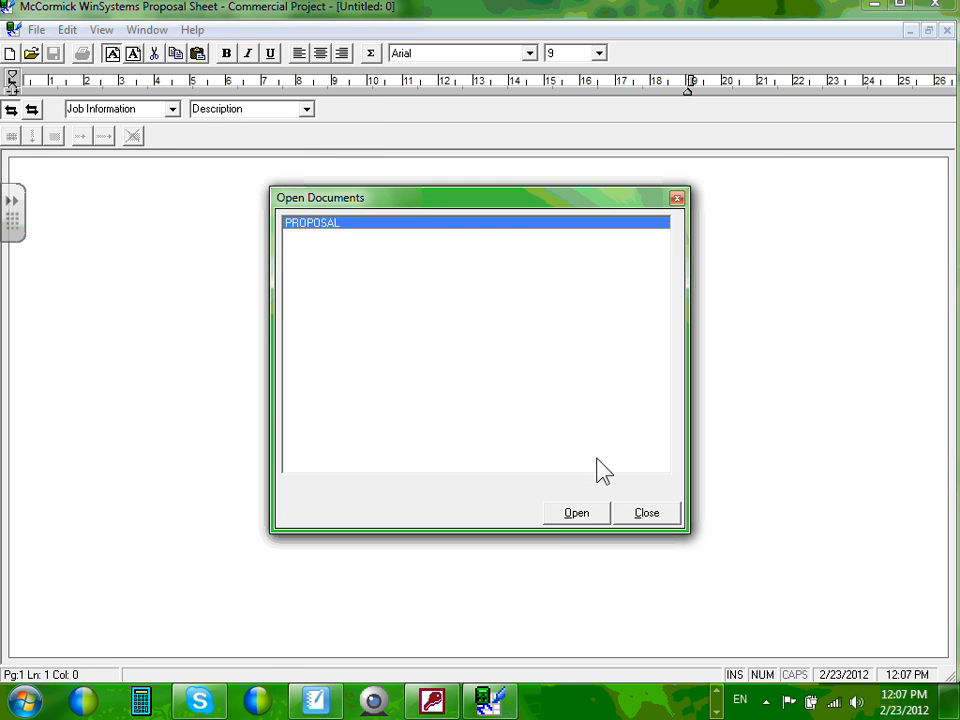
pyautogui.click(576, 513)
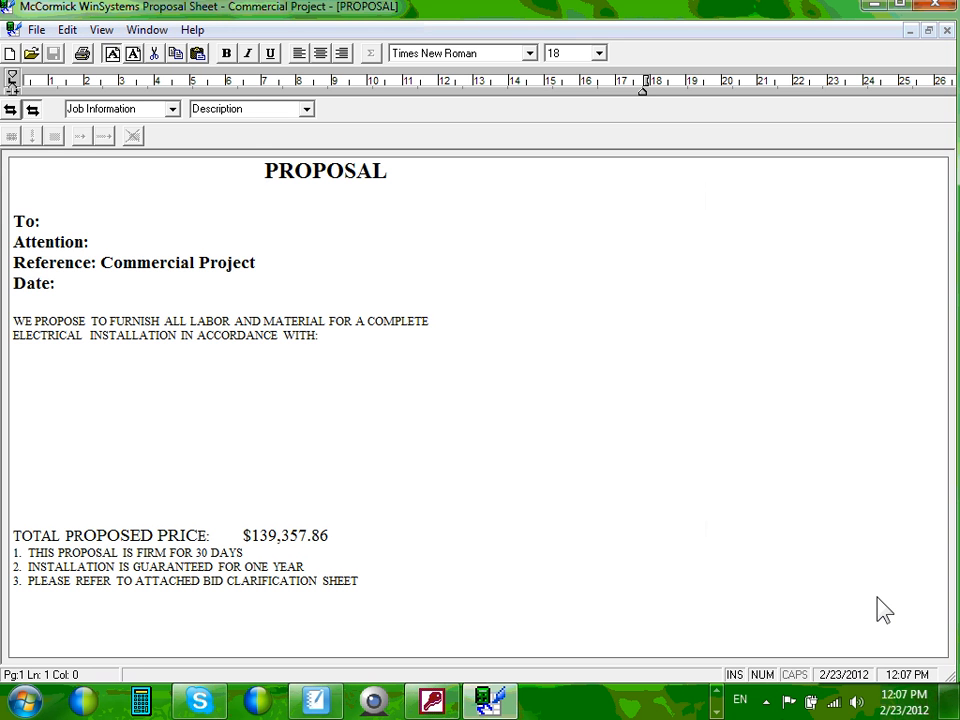
# Step: Handwrite "Report #3" in red ink over the blank area beside the proposal's heading fields and underline it twice
pyautogui.moveTo(360, 247)
pyautogui.mouseDown()
pyautogui.moveTo(385, 318)
pyautogui.moveTo(370, 269)
pyautogui.moveTo(427, 292)
pyautogui.mouseUp()
pyautogui.moveTo(659, 469); pyautogui.dragTo(386, 349)
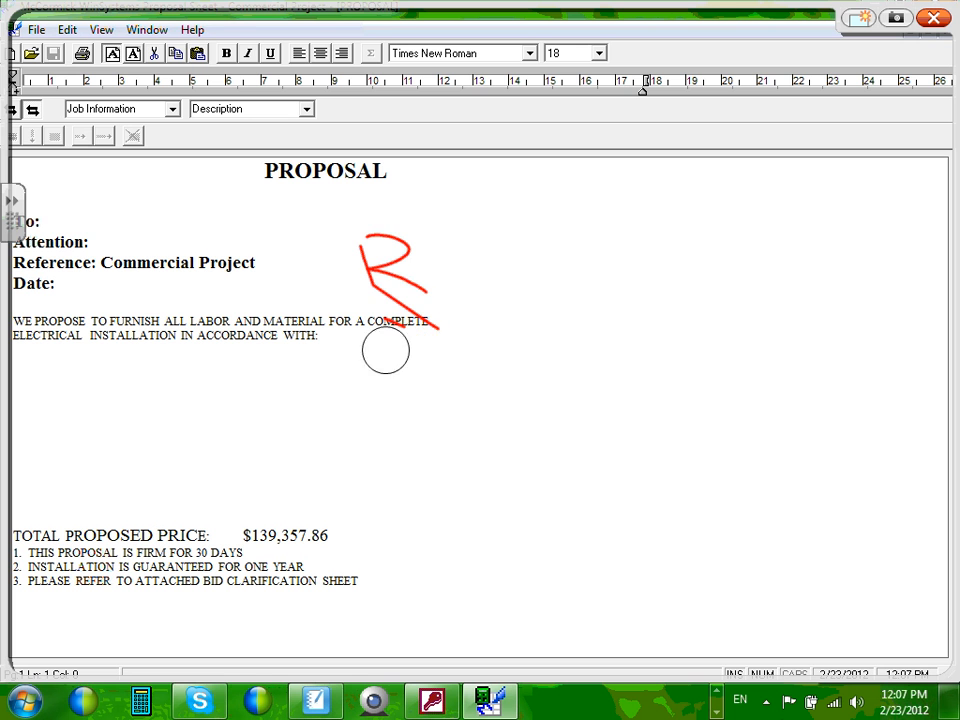
pyautogui.moveTo(493, 366)
pyautogui.mouseDown()
pyautogui.moveTo(367, 259)
pyautogui.moveTo(394, 294)
pyautogui.moveTo(424, 291)
pyautogui.moveTo(461, 350)
pyautogui.mouseUp()
pyautogui.moveTo(445, 276)
pyautogui.mouseDown()
pyautogui.moveTo(488, 325)
pyautogui.moveTo(566, 300)
pyautogui.mouseUp()
pyautogui.moveTo(577, 292); pyautogui.dragTo(579, 306)
pyautogui.moveTo(595, 258); pyautogui.dragTo(597, 300)
pyautogui.moveTo(578, 283); pyautogui.dragTo(688, 250)
pyautogui.moveTo(635, 268); pyautogui.dragTo(693, 262)
pyautogui.moveTo(643, 233); pyautogui.dragTo(640, 285)
pyautogui.moveTo(663, 243); pyautogui.dragTo(665, 275)
pyautogui.moveTo(689, 225)
pyautogui.mouseDown()
pyautogui.moveTo(705, 245)
pyautogui.moveTo(694, 285)
pyautogui.mouseUp()
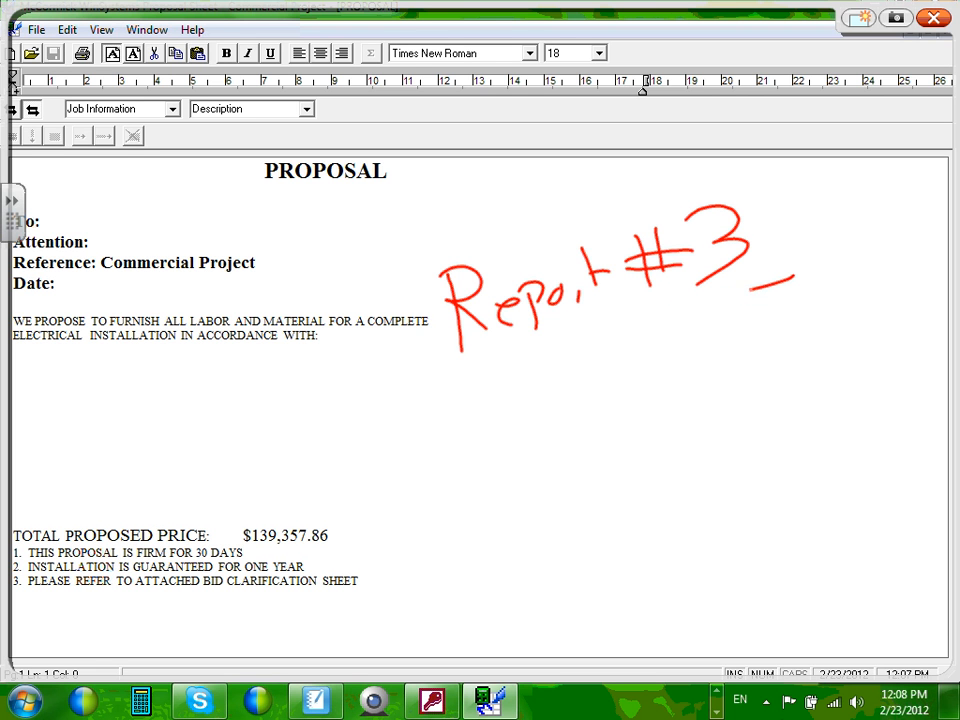
pyautogui.moveTo(469, 402); pyautogui.dragTo(794, 275)
pyautogui.moveTo(529, 412); pyautogui.dragTo(779, 327)
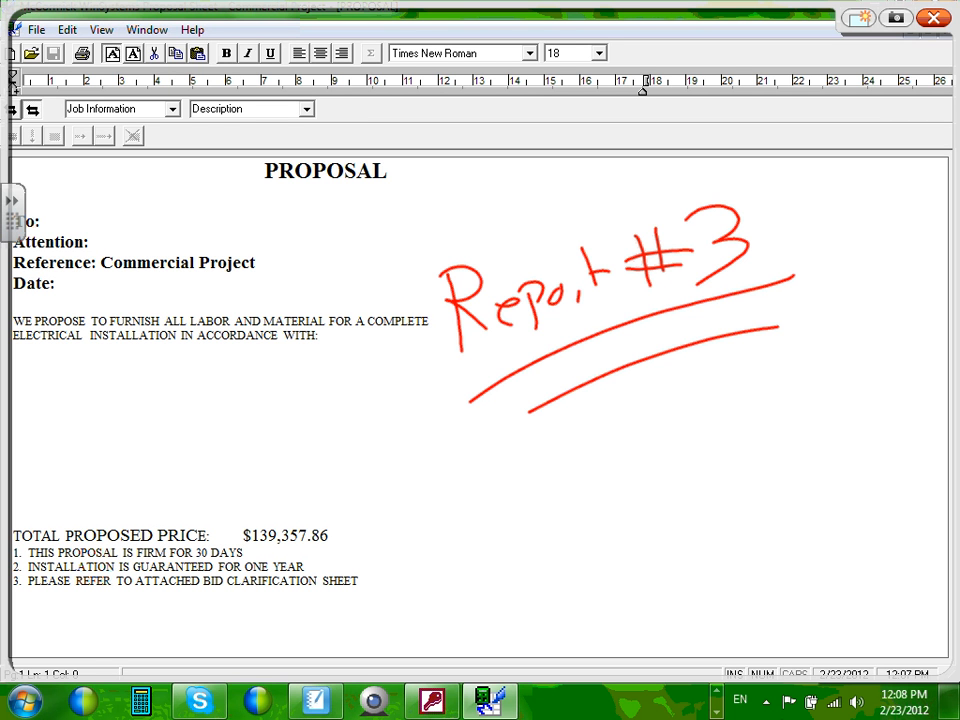
# Step: Handwrite short red notes beside the To and Attention fields and a circled "D-" over the proposal's title area
pyautogui.moveTo(106, 229)
pyautogui.mouseDown()
pyautogui.moveTo(120, 244)
pyautogui.moveTo(177, 234)
pyautogui.mouseUp()
pyautogui.moveTo(58, 197)
pyautogui.mouseDown()
pyautogui.moveTo(70, 216)
pyautogui.moveTo(120, 208)
pyautogui.mouseUp()
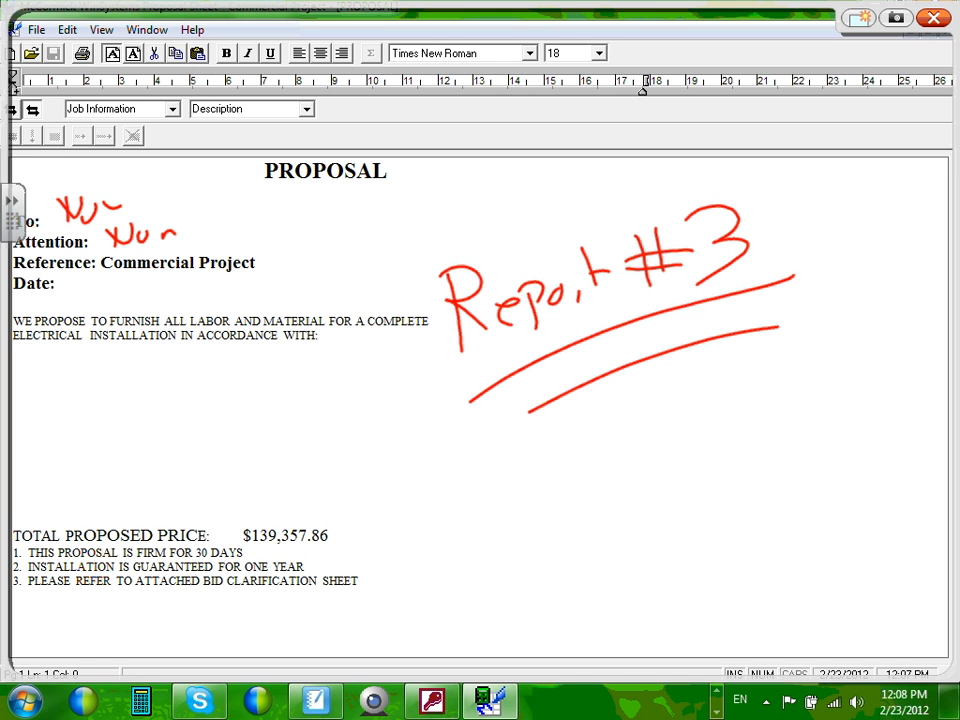
pyautogui.moveTo(288, 205); pyautogui.dragTo(330, 276)
pyautogui.moveTo(348, 198); pyautogui.dragTo(374, 189)
pyautogui.moveTo(360, 126)
pyautogui.mouseDown()
pyautogui.moveTo(425, 150)
pyautogui.moveTo(374, 117)
pyautogui.mouseUp()
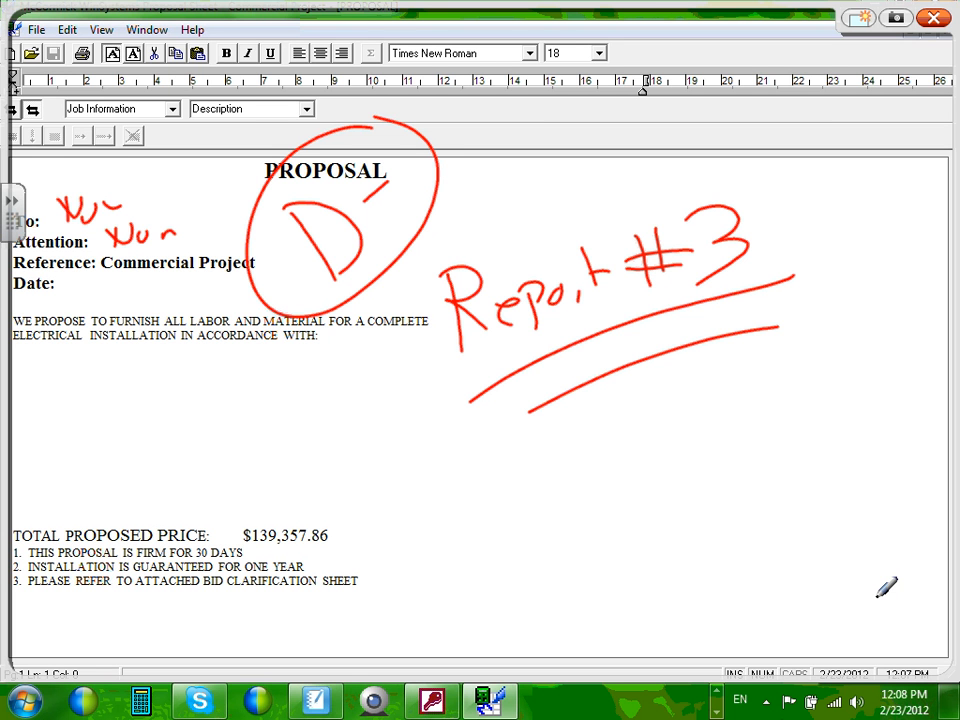
# Step: Circle the total proposed price repeatedly in green ink, and close the ink layer
pyautogui.moveTo(334, 519)
pyautogui.mouseDown()
pyautogui.moveTo(221, 554)
pyautogui.moveTo(238, 515)
pyautogui.moveTo(294, 493)
pyautogui.moveTo(350, 516)
pyautogui.moveTo(333, 566)
pyautogui.moveTo(234, 540)
pyautogui.mouseUp()
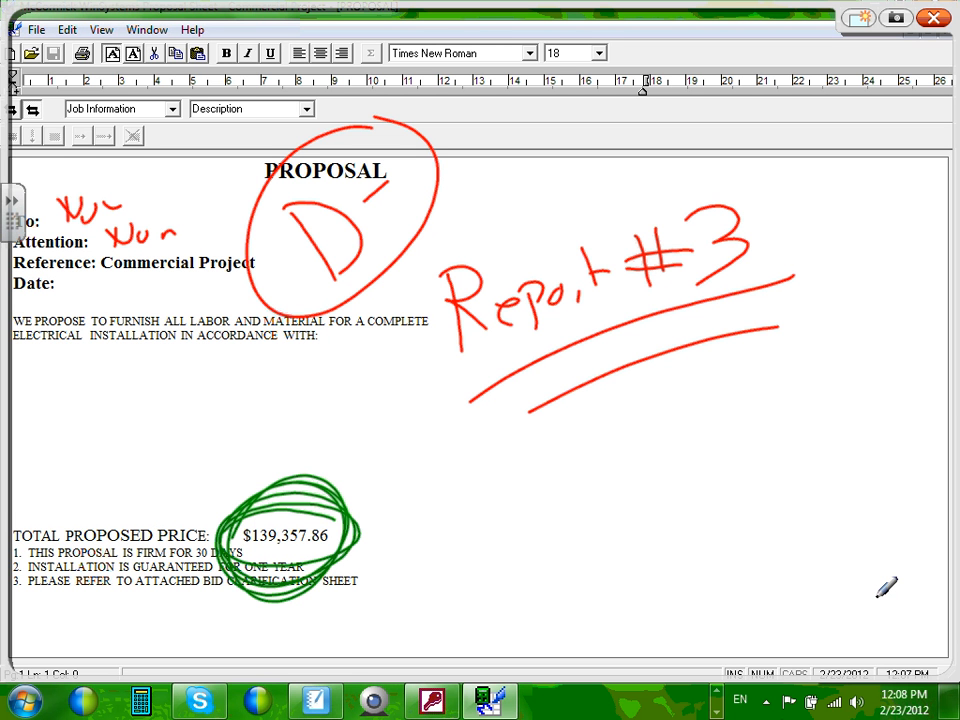
pyautogui.click(897, 22)
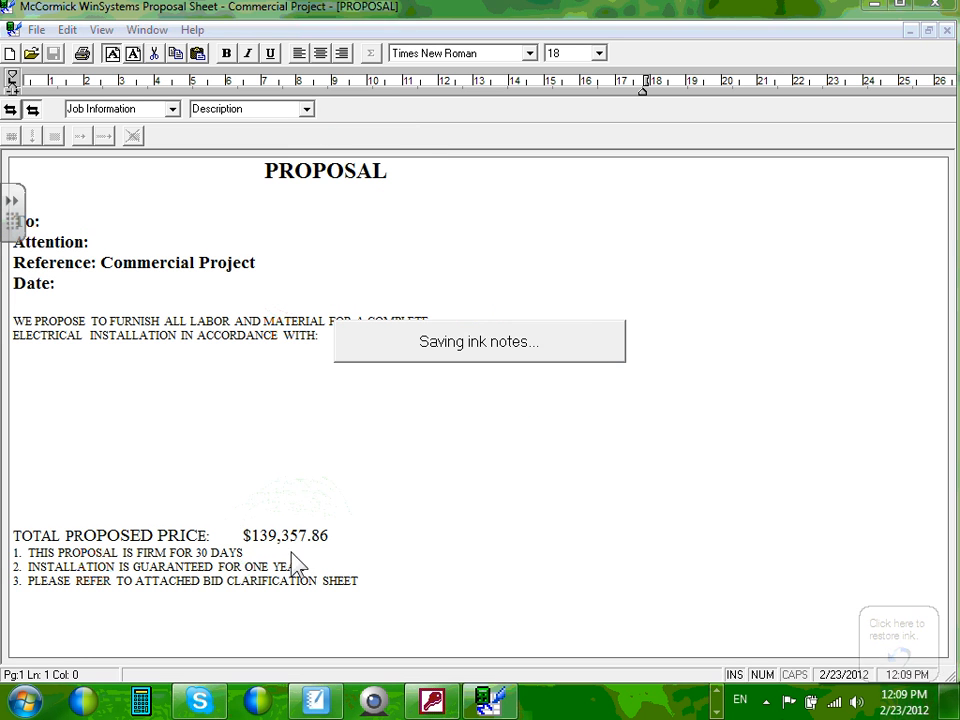
# Step: Change the installation guarantee term in the proposal's second numbered line to "two"
pyautogui.click(206, 564)
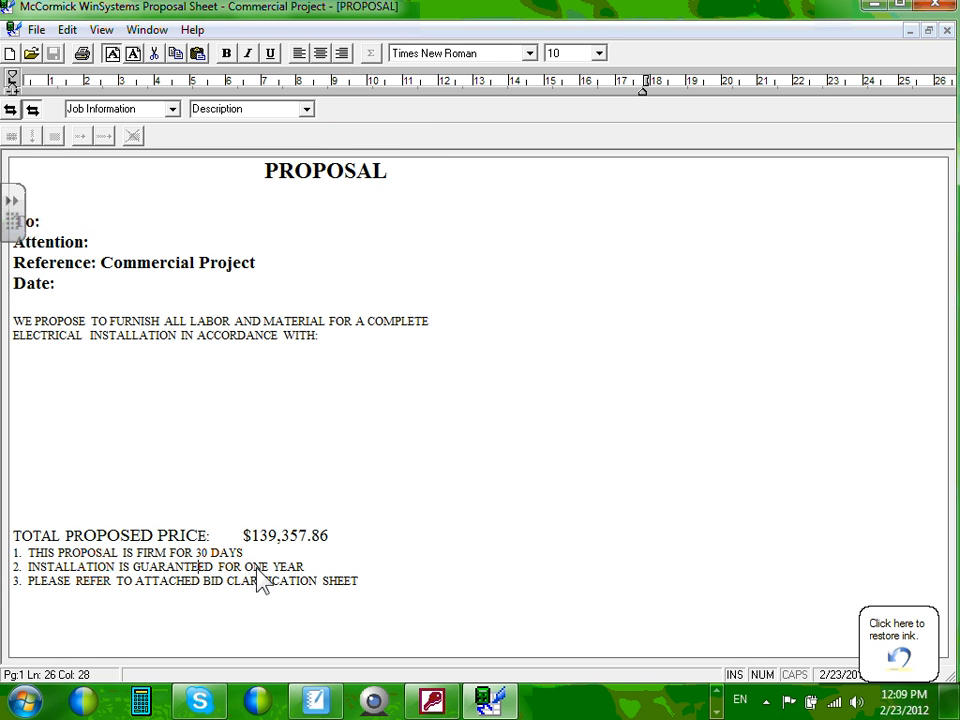
pyautogui.moveTo(245, 578); pyautogui.dragTo(272, 583)
pyautogui.write('two')
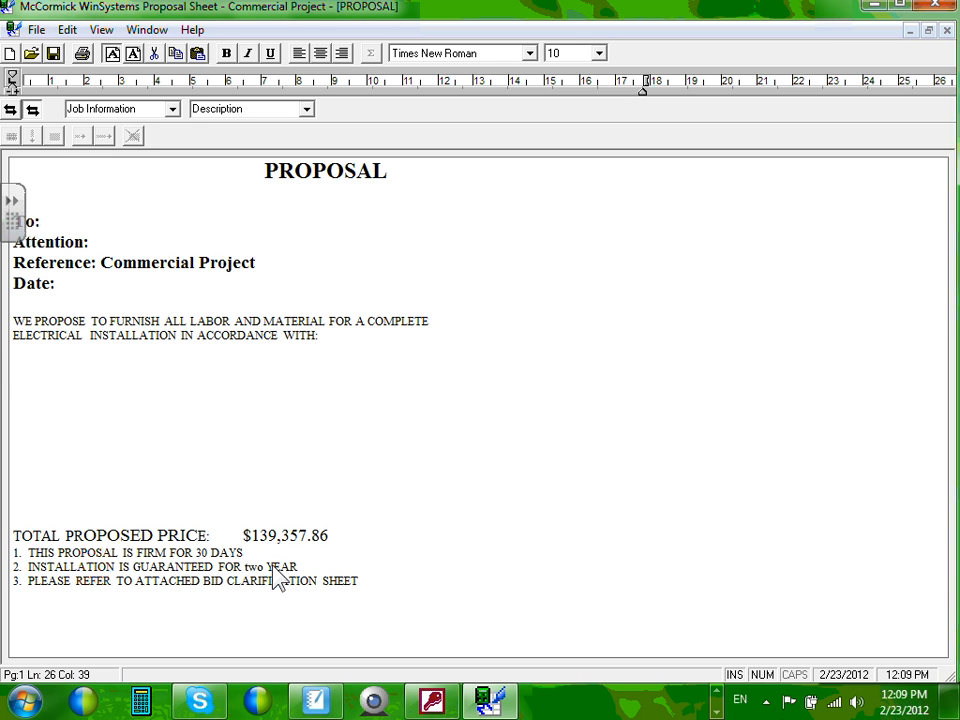
# Step: Close the PROPOSAL document with its changes saved, and exit the Proposal Sheet back to the Bid Summary
pyautogui.click(947, 31)
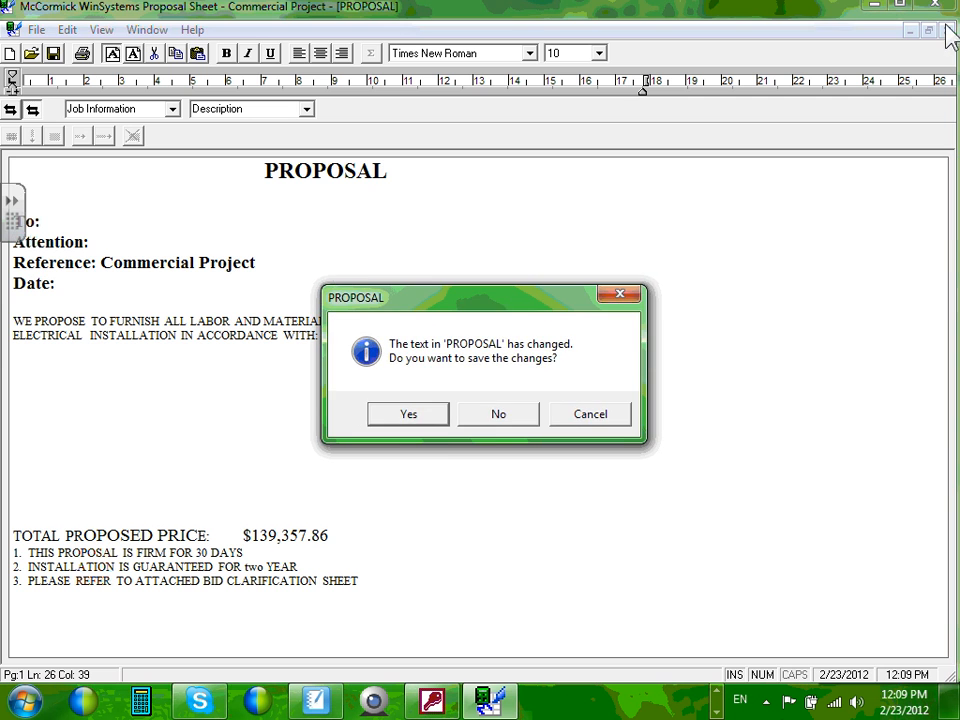
pyautogui.click(405, 415)
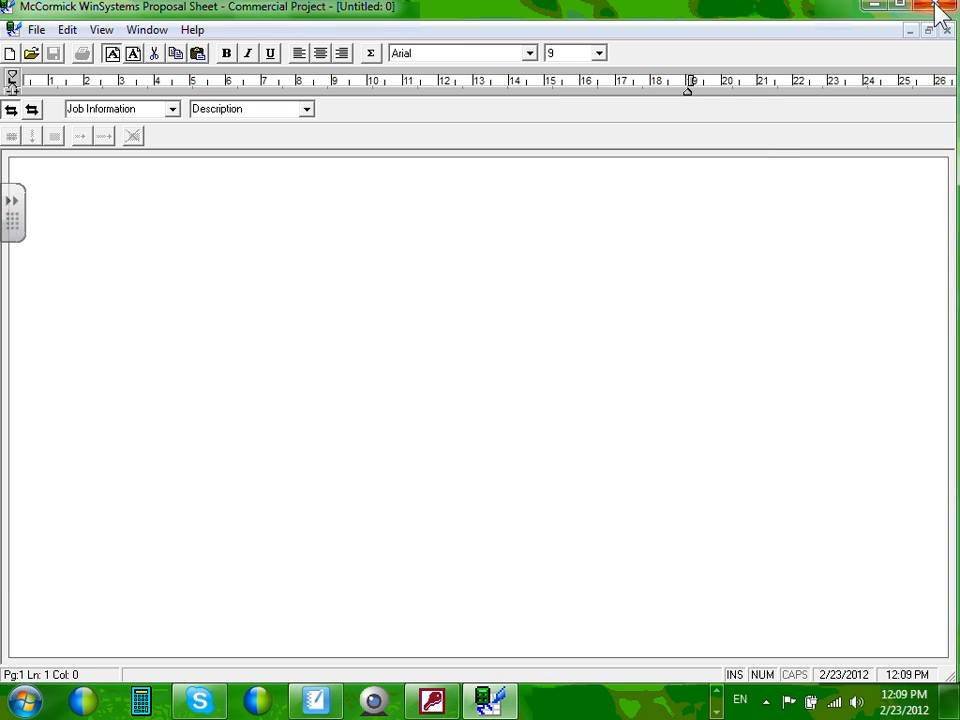
pyautogui.click(934, 5)
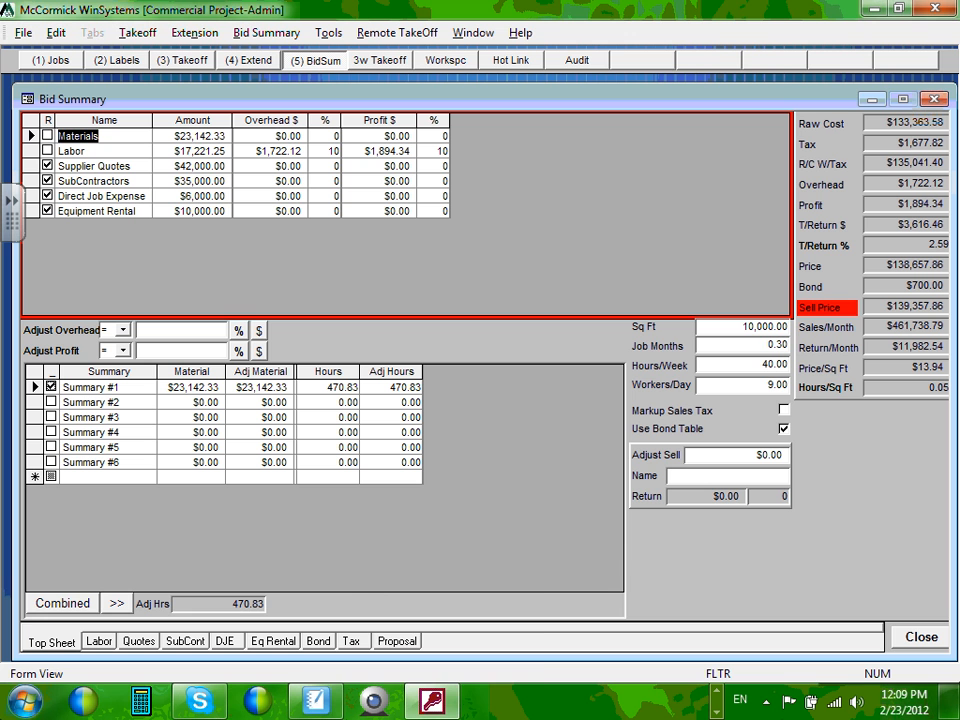
# Step: Circle Jobs in red ink and draw arrows from Jobs and Labels to handwritten circled numbers 1 and 2
pyautogui.moveTo(432, 700)
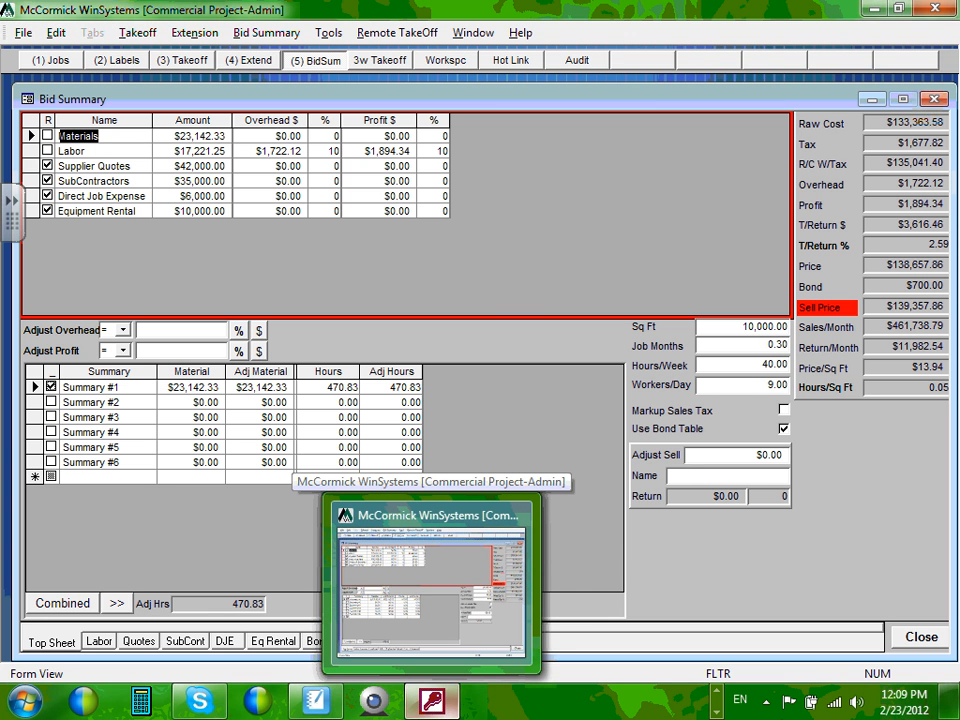
pyautogui.moveTo(68, 31)
pyautogui.mouseDown()
pyautogui.moveTo(15, 88)
pyautogui.moveTo(50, 38)
pyautogui.mouseUp()
pyautogui.moveTo(35, 88); pyautogui.dragTo(60, 168)
pyautogui.moveTo(45, 151)
pyautogui.mouseDown()
pyautogui.moveTo(66, 144)
pyautogui.moveTo(75, 228)
pyautogui.mouseUp()
pyautogui.moveTo(60, 183)
pyautogui.mouseDown()
pyautogui.moveTo(85, 250)
pyautogui.moveTo(62, 184)
pyautogui.mouseUp()
pyautogui.moveTo(115, 58); pyautogui.dragTo(153, 146)
pyautogui.moveTo(139, 130)
pyautogui.mouseDown()
pyautogui.moveTo(158, 120)
pyautogui.moveTo(133, 215)
pyautogui.mouseUp()
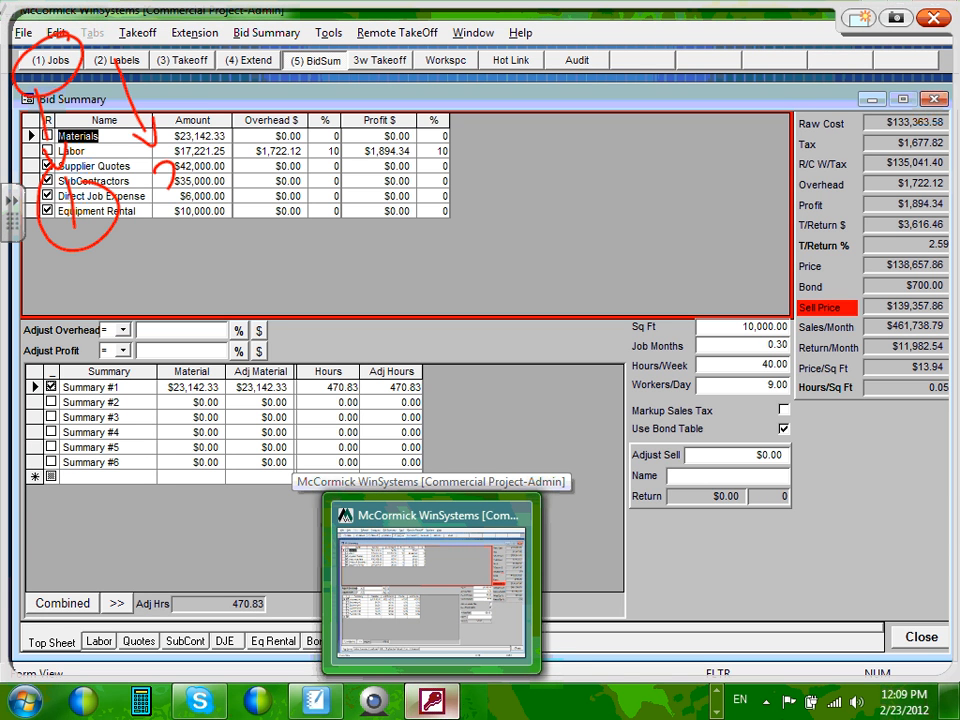
pyautogui.moveTo(148, 170)
pyautogui.mouseDown()
pyautogui.moveTo(178, 200)
pyautogui.moveTo(185, 160)
pyautogui.mouseUp()
# Step: Draw red ink arrows from Takeoff, Extend and BidSum to handwritten circled numbers 3, 4 and 5
pyautogui.moveTo(185, 62)
pyautogui.mouseDown()
pyautogui.moveTo(250, 190)
pyautogui.moveTo(252, 242)
pyautogui.mouseUp()
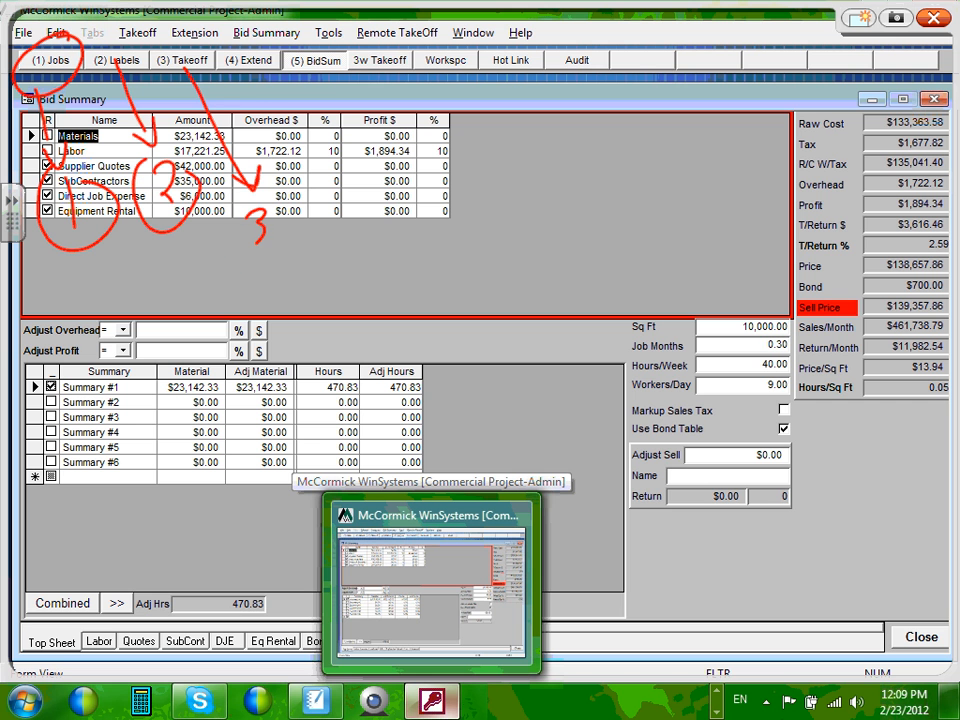
pyautogui.moveTo(268, 192); pyautogui.dragTo(238, 196)
pyautogui.moveTo(240, 62); pyautogui.dragTo(330, 195)
pyautogui.moveTo(345, 222)
pyautogui.mouseDown()
pyautogui.moveTo(336, 236)
pyautogui.moveTo(356, 236)
pyautogui.mouseUp()
pyautogui.moveTo(350, 218); pyautogui.dragTo(344, 252)
pyautogui.moveTo(336, 197)
pyautogui.mouseDown()
pyautogui.moveTo(316, 250)
pyautogui.moveTo(338, 198)
pyautogui.mouseUp()
pyautogui.moveTo(322, 73)
pyautogui.mouseDown()
pyautogui.moveTo(423, 207)
pyautogui.moveTo(430, 179)
pyautogui.mouseUp()
pyautogui.moveTo(466, 226)
pyautogui.mouseDown()
pyautogui.moveTo(439, 231)
pyautogui.moveTo(428, 262)
pyautogui.mouseUp()
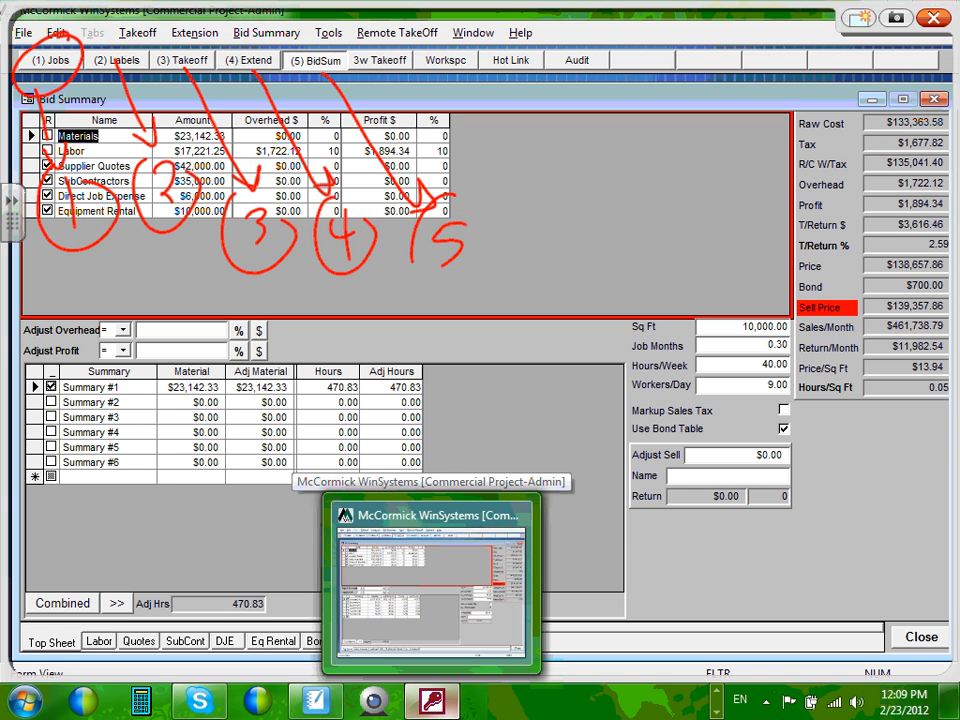
pyautogui.moveTo(460, 196); pyautogui.dragTo(425, 205)
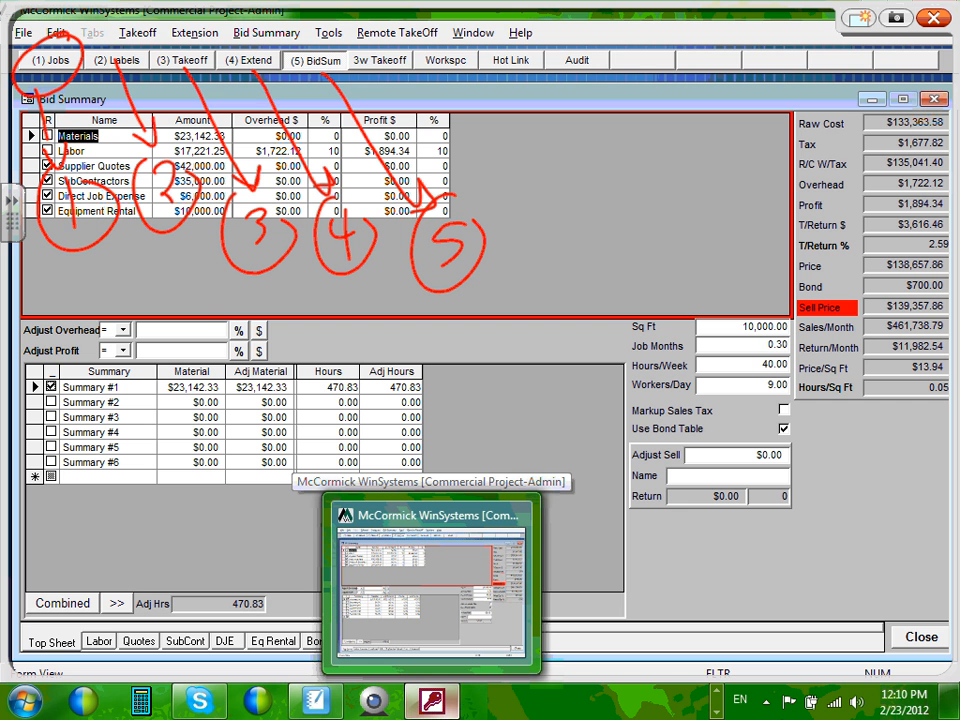
# Step: Box Takeoff in green ink, draw an arrow down from it, and handwrite a boxed "90%" over the summary table
pyautogui.moveTo(212, 42)
pyautogui.mouseDown()
pyautogui.moveTo(138, 72)
pyautogui.moveTo(165, 110)
pyautogui.moveTo(204, 372)
pyautogui.moveTo(218, 365)
pyautogui.mouseUp()
pyautogui.moveTo(288, 390); pyautogui.dragTo(255, 462)
pyautogui.moveTo(310, 418)
pyautogui.mouseDown()
pyautogui.moveTo(295, 425)
pyautogui.moveTo(305, 420)
pyautogui.mouseUp()
pyautogui.moveTo(380, 385); pyautogui.dragTo(335, 455)
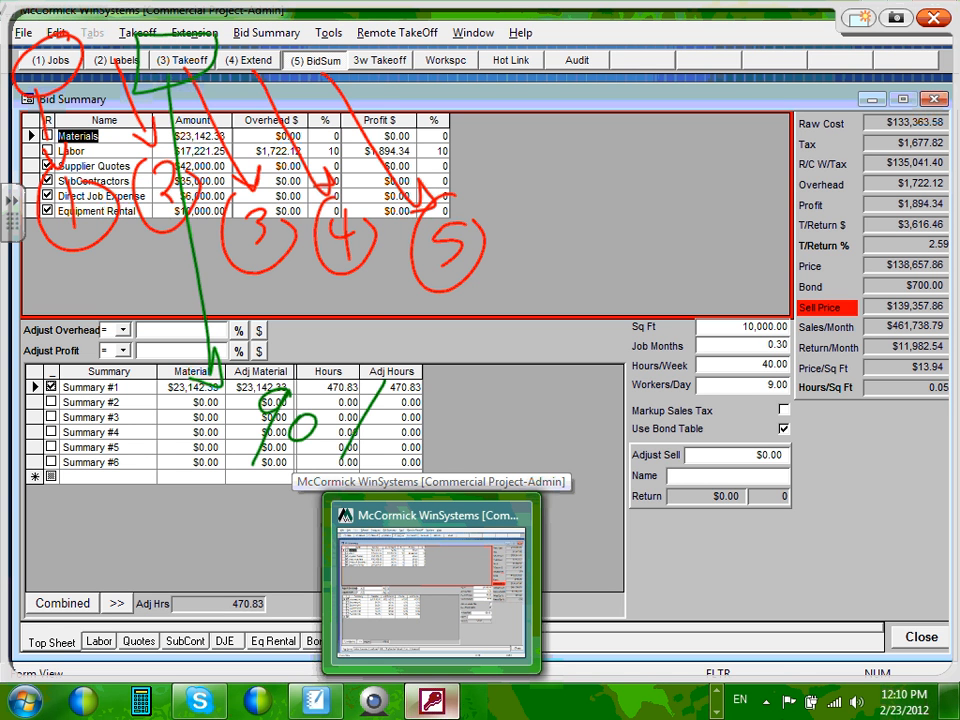
pyautogui.moveTo(328, 402); pyautogui.dragTo(332, 408)
pyautogui.moveTo(330, 448); pyautogui.dragTo(366, 446)
pyautogui.moveTo(428, 366)
pyautogui.mouseDown()
pyautogui.moveTo(222, 483)
pyautogui.moveTo(414, 372)
pyautogui.mouseUp()
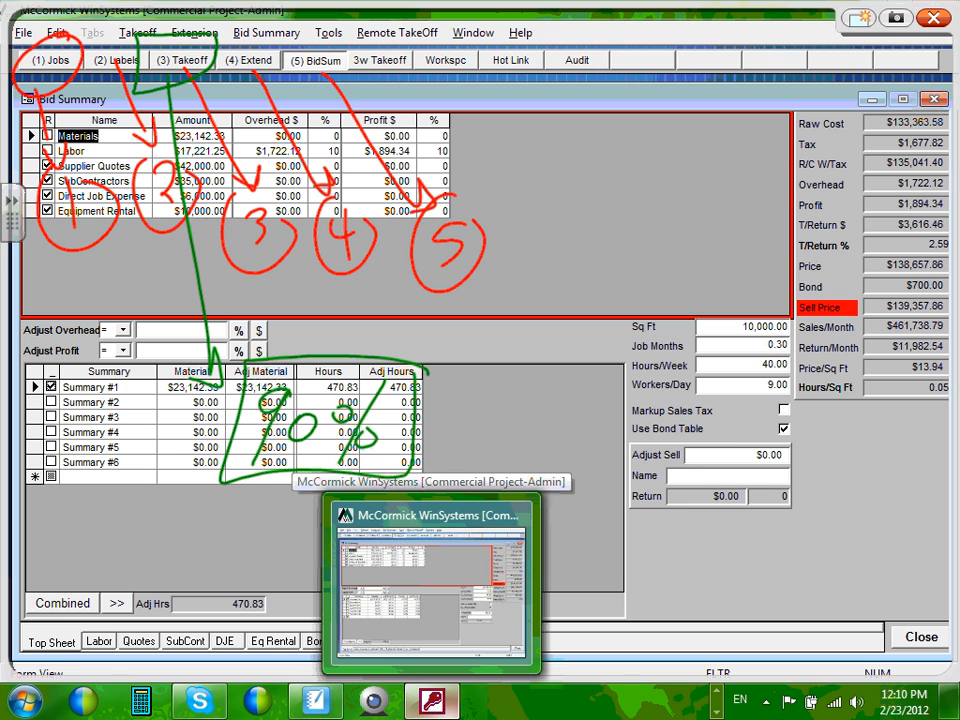
# Step: Handwrite a boxed "20%" in red ink over the Adjust Sell area, and close the ink layer
pyautogui.moveTo(713, 453)
pyautogui.mouseDown()
pyautogui.moveTo(747, 450)
pyautogui.moveTo(744, 482)
pyautogui.mouseUp()
pyautogui.moveTo(783, 467)
pyautogui.mouseDown()
pyautogui.moveTo(771, 472)
pyautogui.moveTo(782, 468)
pyautogui.mouseUp()
pyautogui.moveTo(860, 437); pyautogui.dragTo(804, 514)
pyautogui.moveTo(826, 461); pyautogui.dragTo(840, 496)
pyautogui.moveTo(900, 408)
pyautogui.mouseDown()
pyautogui.moveTo(652, 466)
pyautogui.moveTo(897, 516)
pyautogui.moveTo(902, 412)
pyautogui.mouseUp()
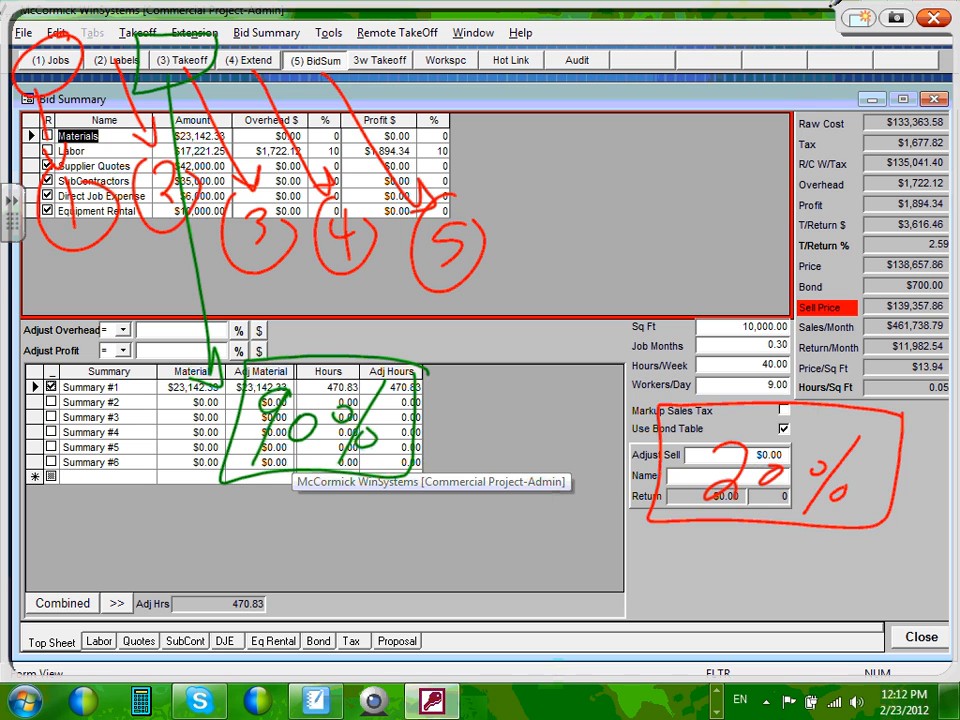
pyautogui.click(933, 19)
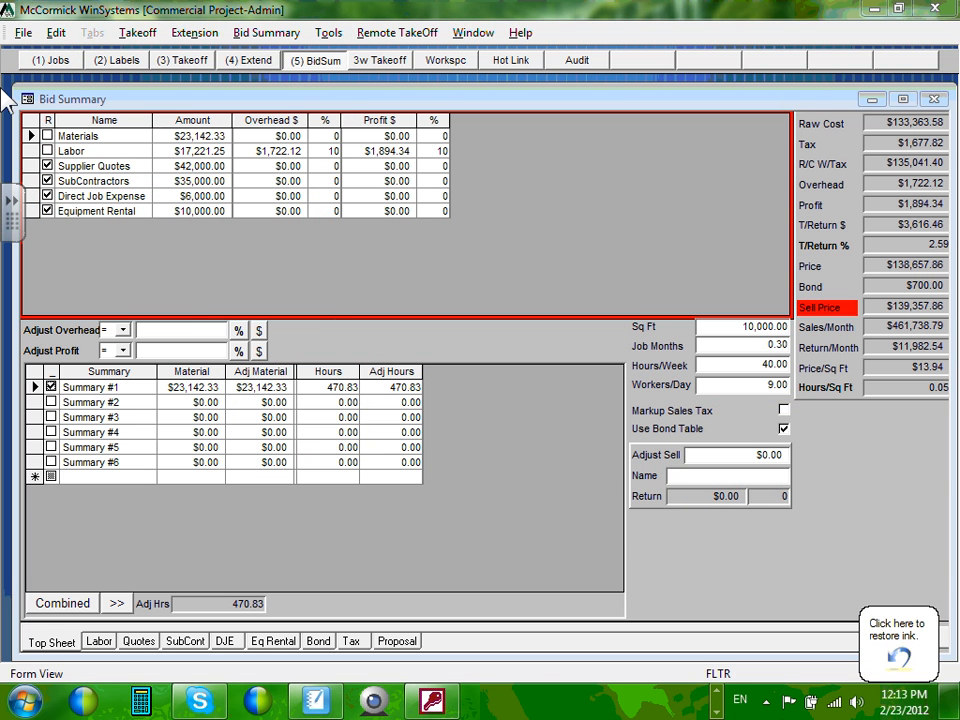
# Step: Walk through the Jobs, Labels, Takeoff, Extend and Bid Summary windows in order, and return to Takeoff
pyautogui.click(40, 61)
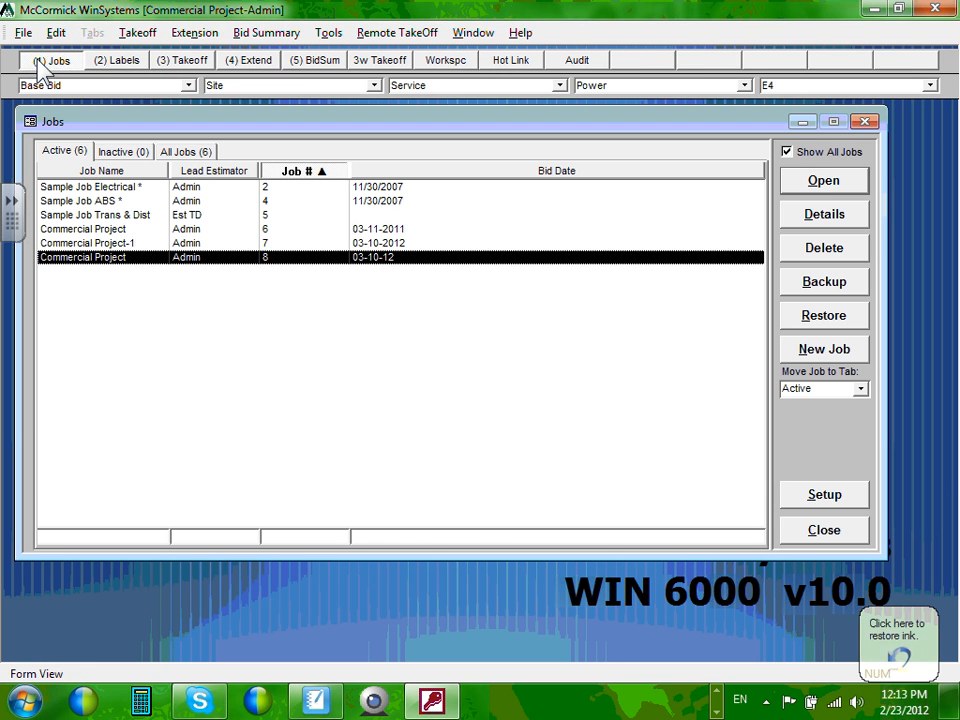
pyautogui.click(128, 61)
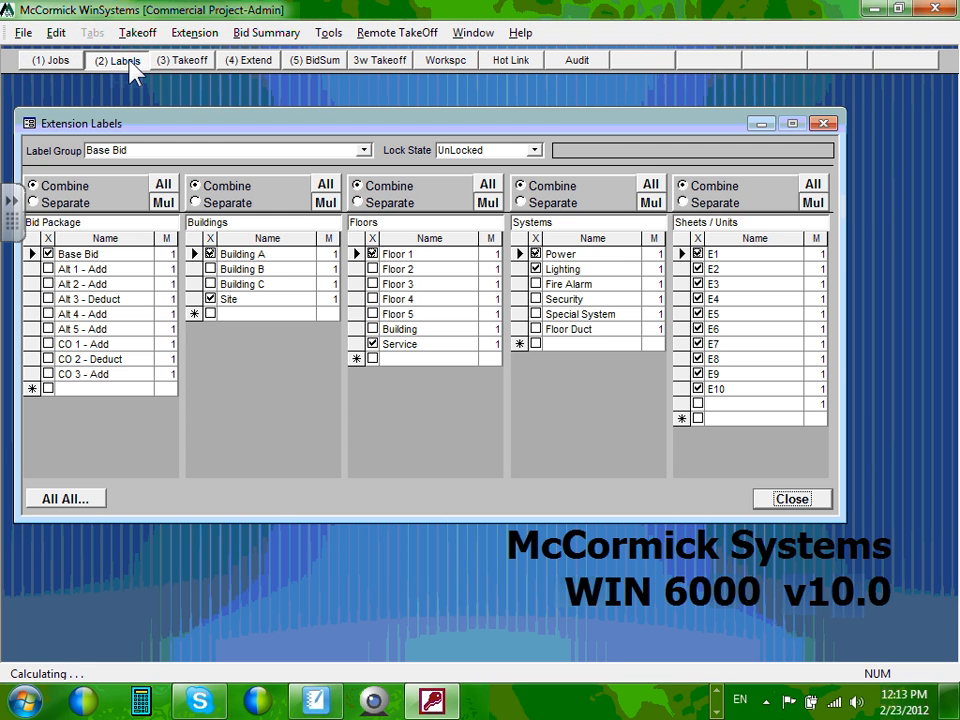
pyautogui.click(183, 60)
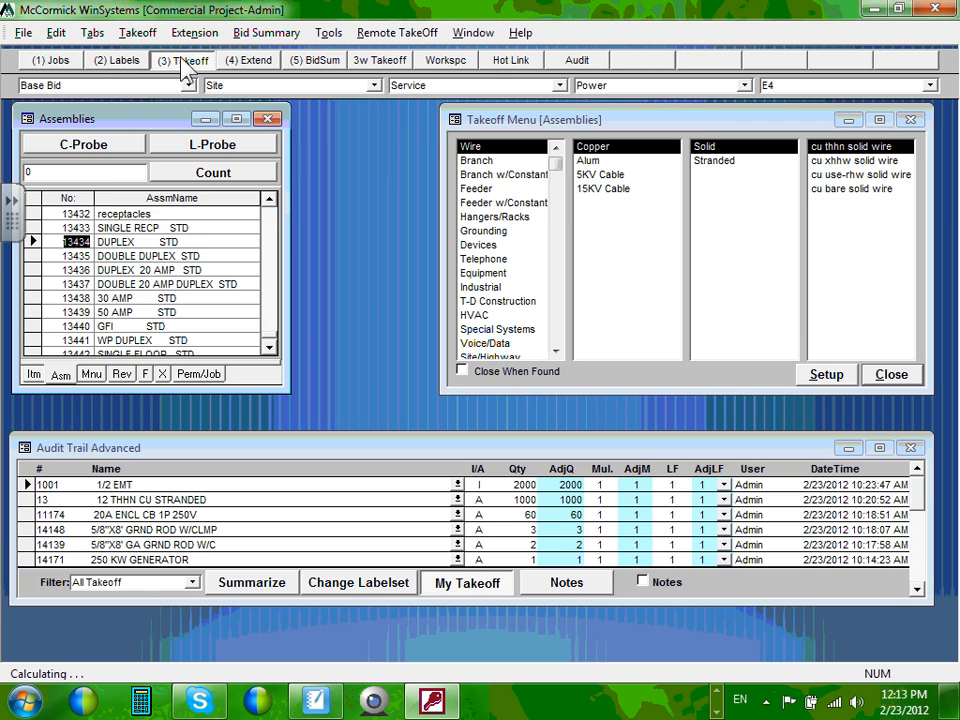
pyautogui.click(256, 61)
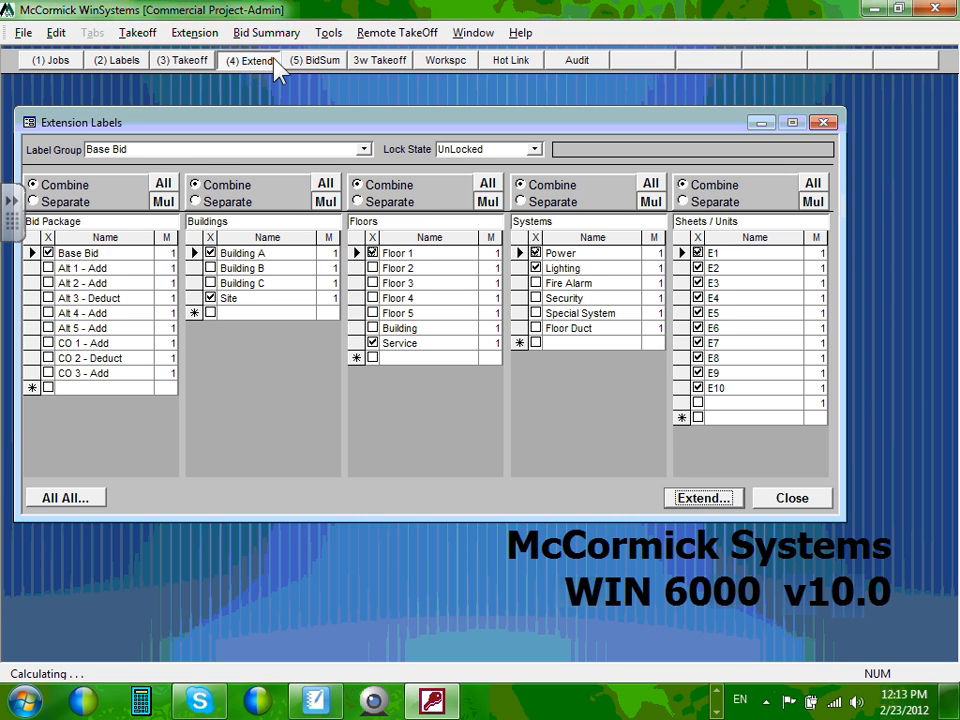
pyautogui.click(312, 62)
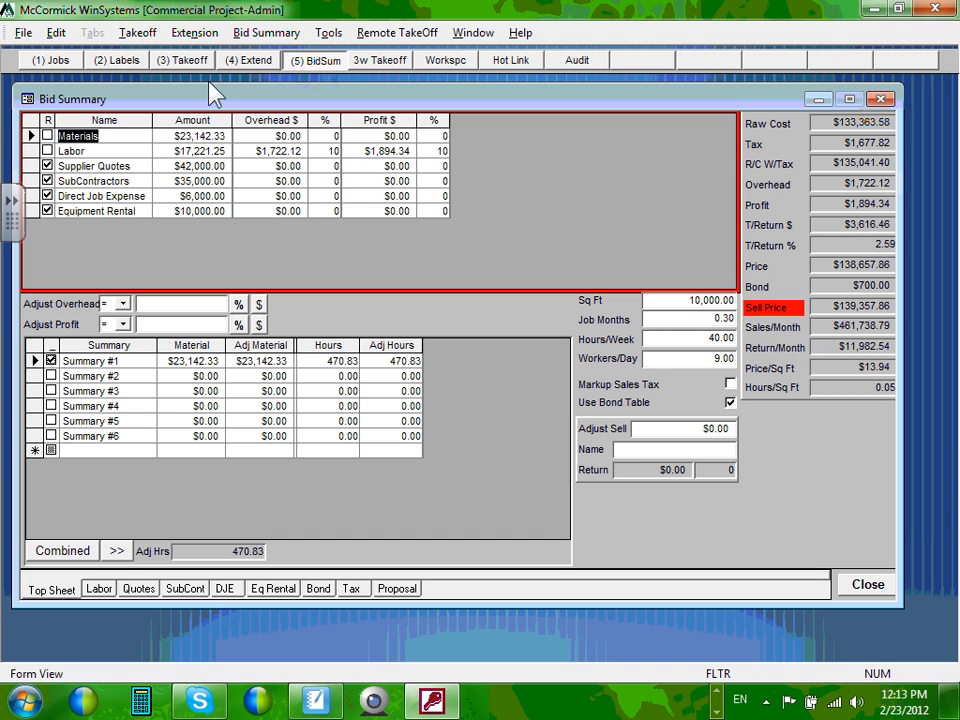
pyautogui.click(191, 60)
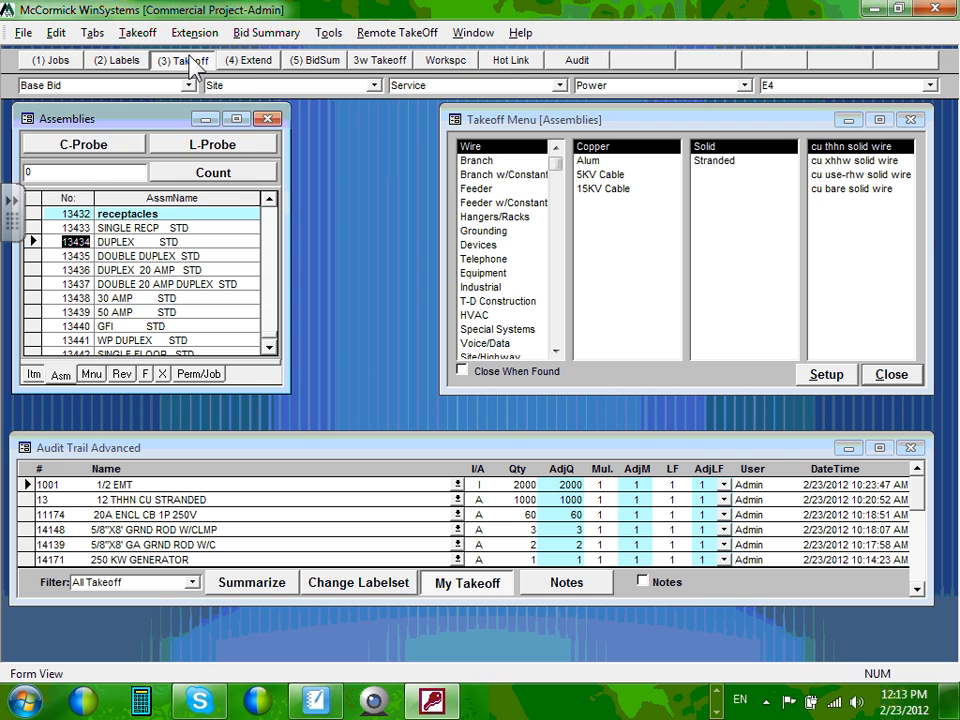
# Step: Hide the LabelBar in the Takeoff workspace
pyautogui.click(56, 32)
pyautogui.moveTo(78, 35)
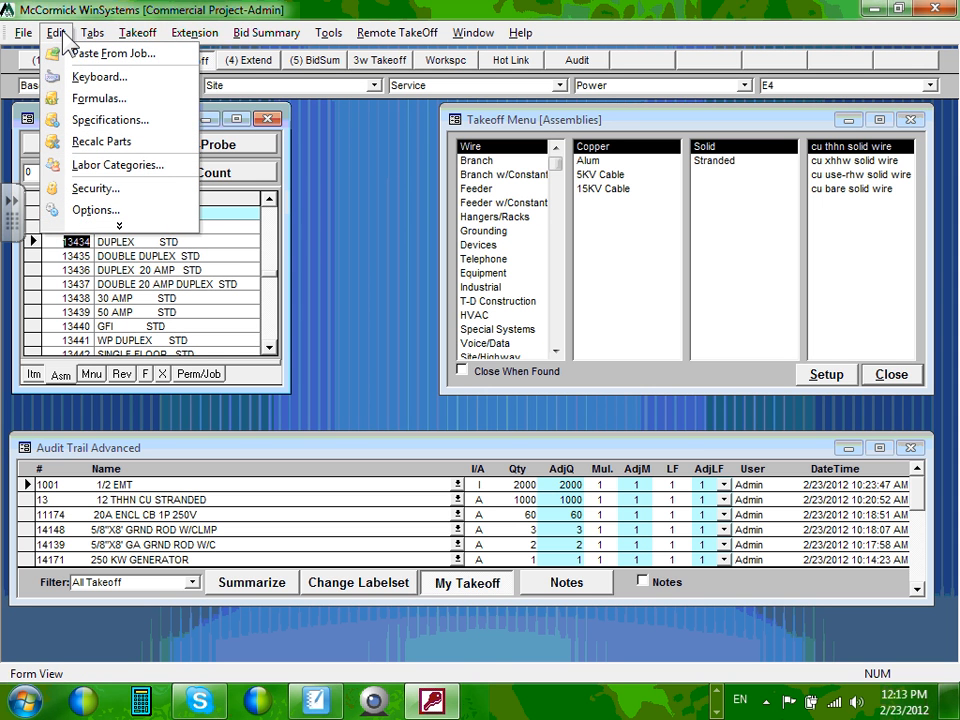
pyautogui.moveTo(136, 34)
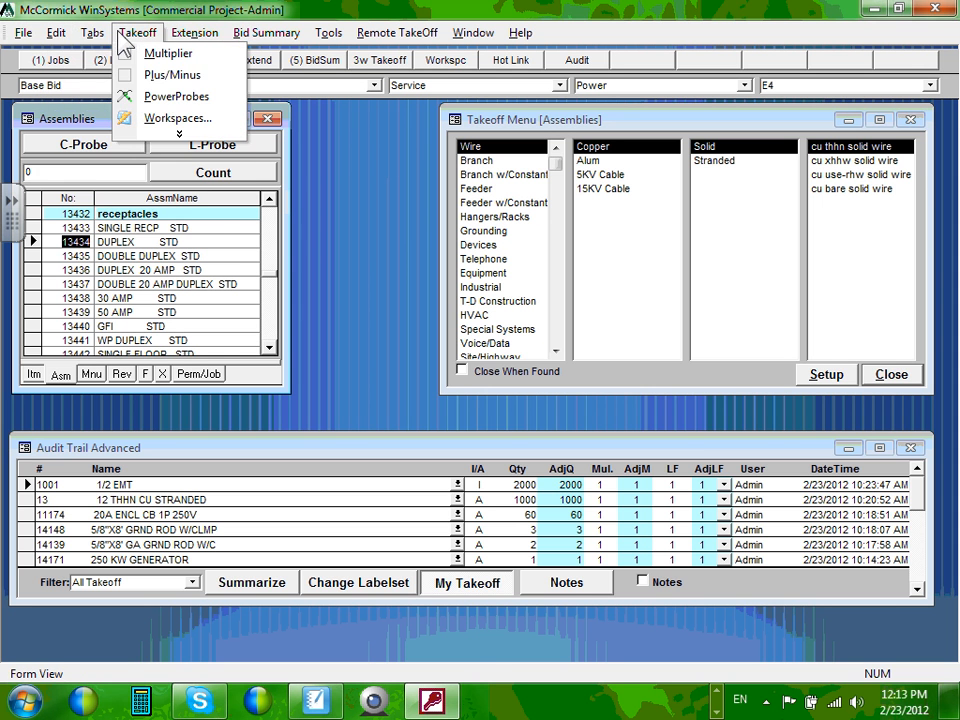
pyautogui.click(179, 134)
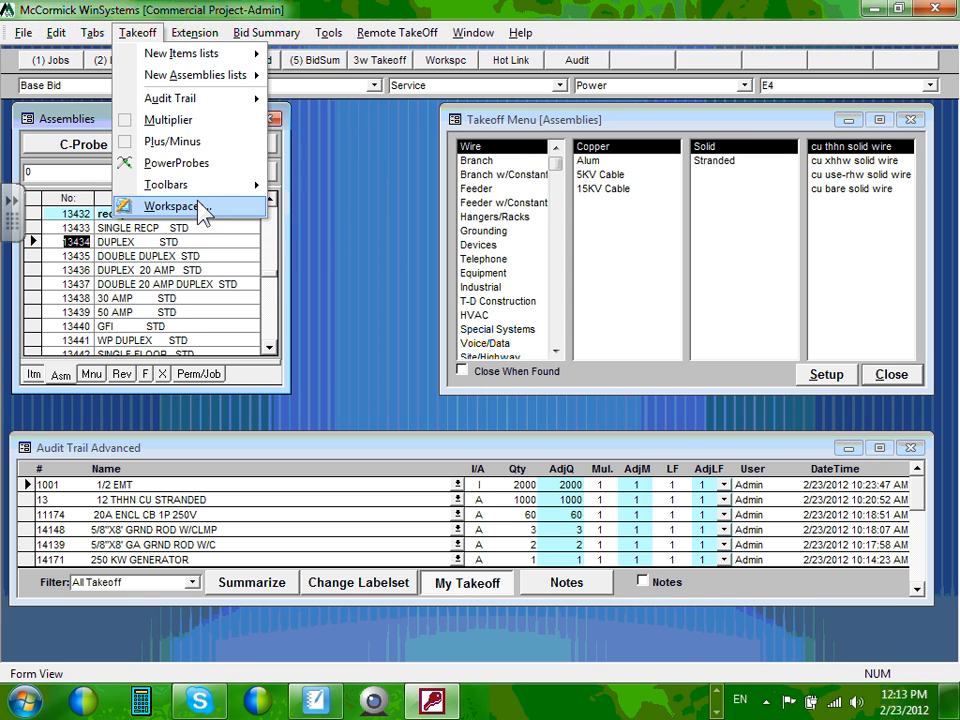
pyautogui.moveTo(200, 188)
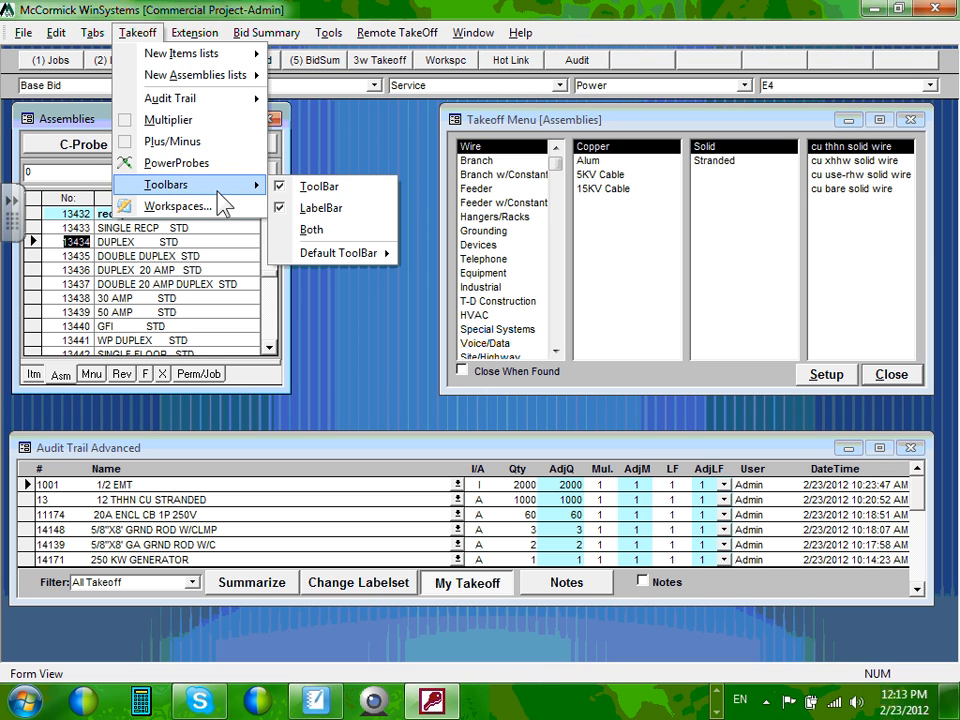
pyautogui.click(283, 208)
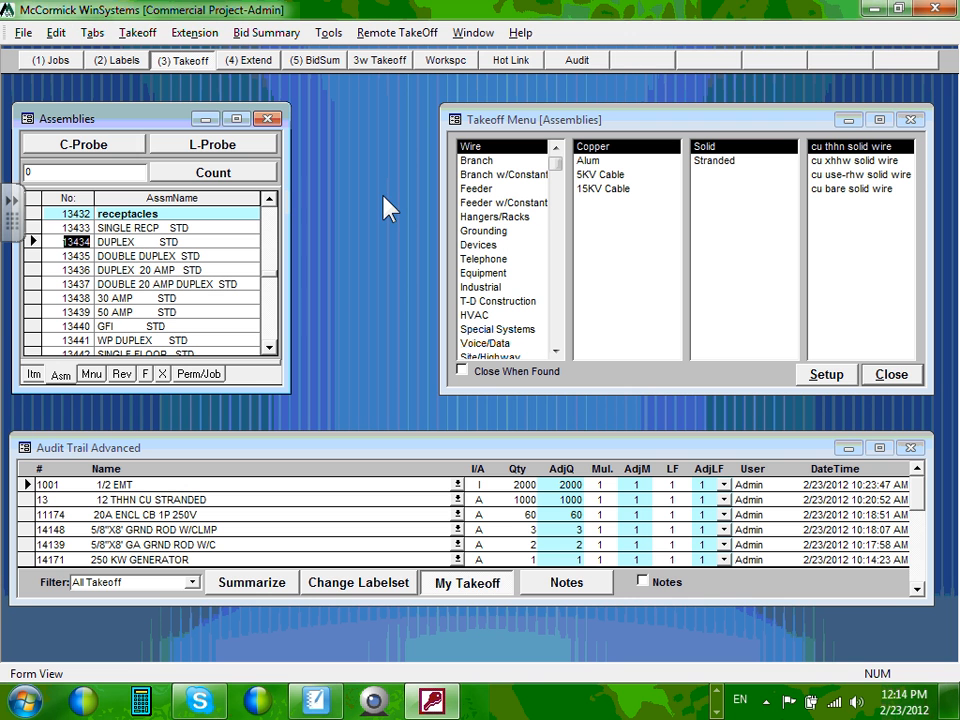
# Step: Show the LabelBar again above the takeoff windows
pyautogui.click(140, 32)
pyautogui.moveTo(255, 187)
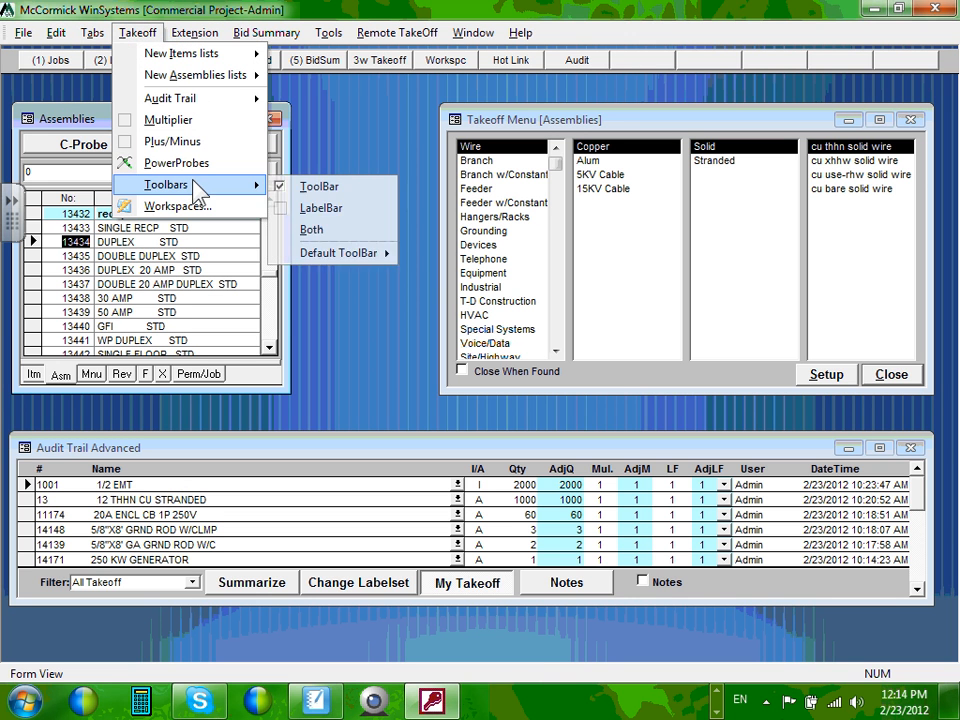
pyautogui.click(286, 209)
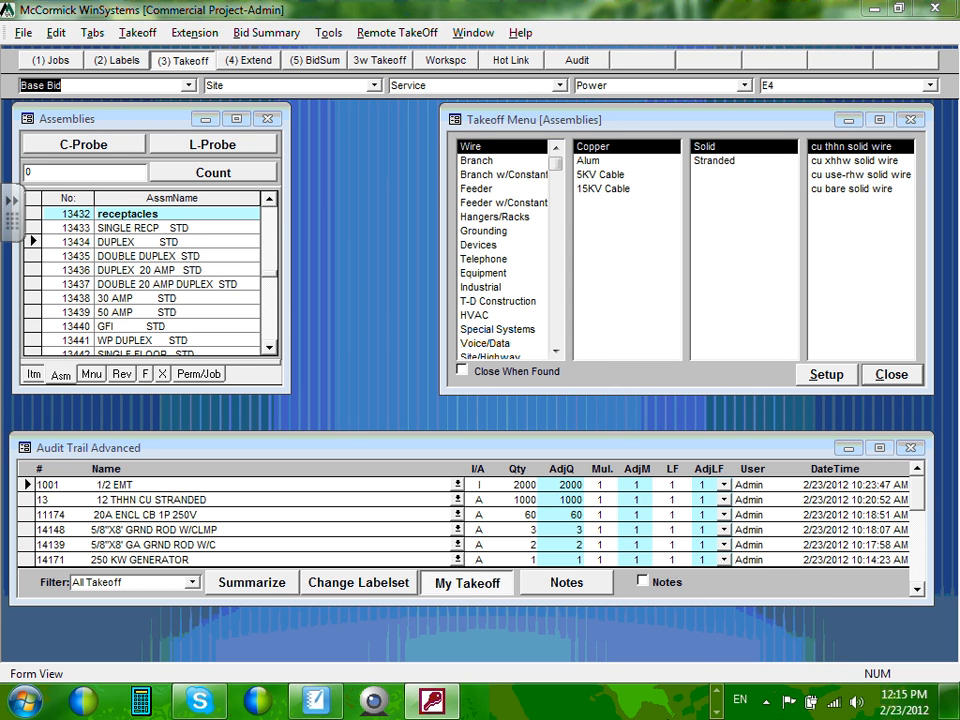
pyautogui.click(717, 691)
pyautogui.click(584, 703)
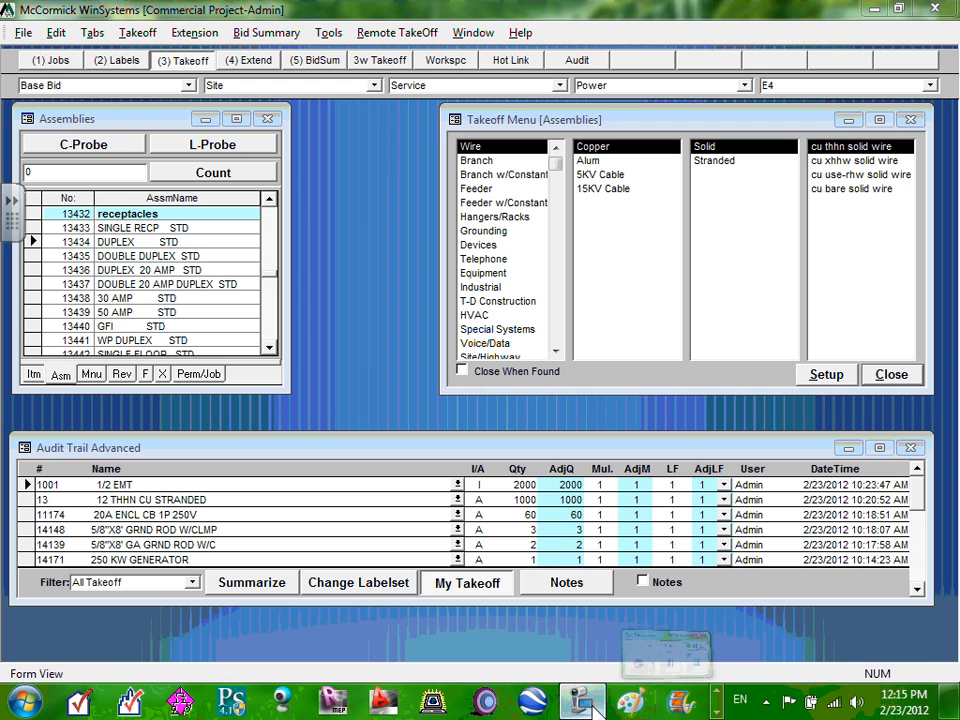